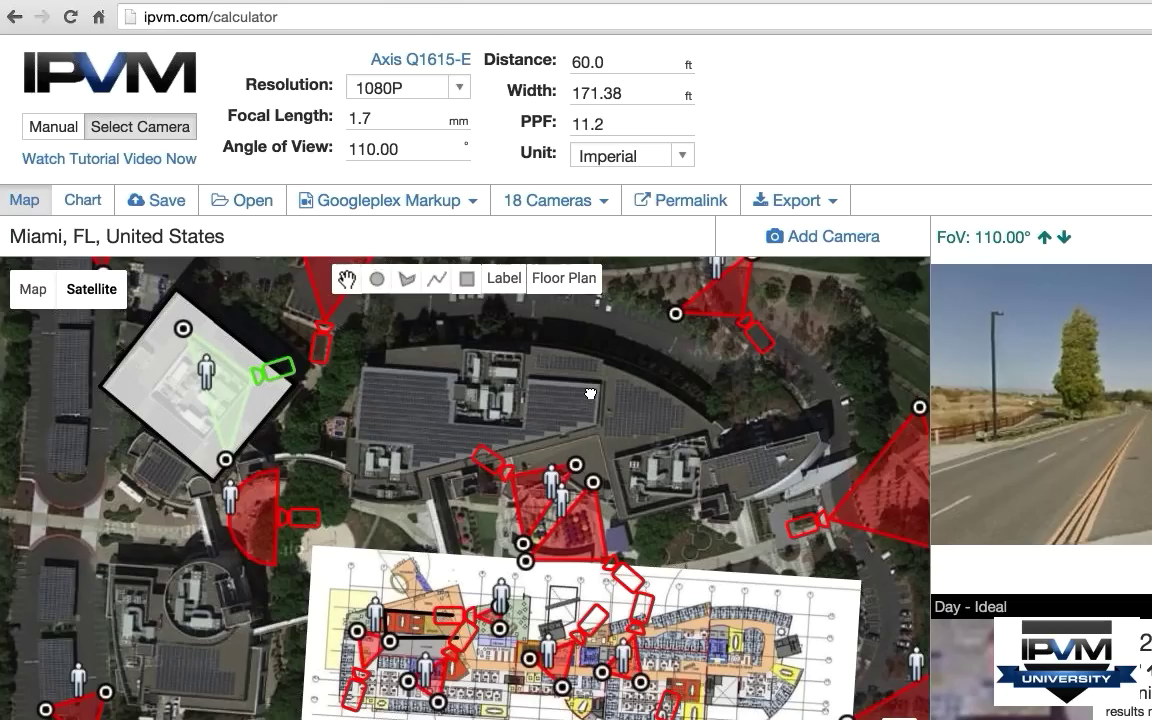
# - Examine the Googleplex markup's cameras, floor plan overlay and pole label, including the settings of two cameras near the buildings
pyautogui.moveTo(590, 393); pyautogui.dragTo(502, 289)
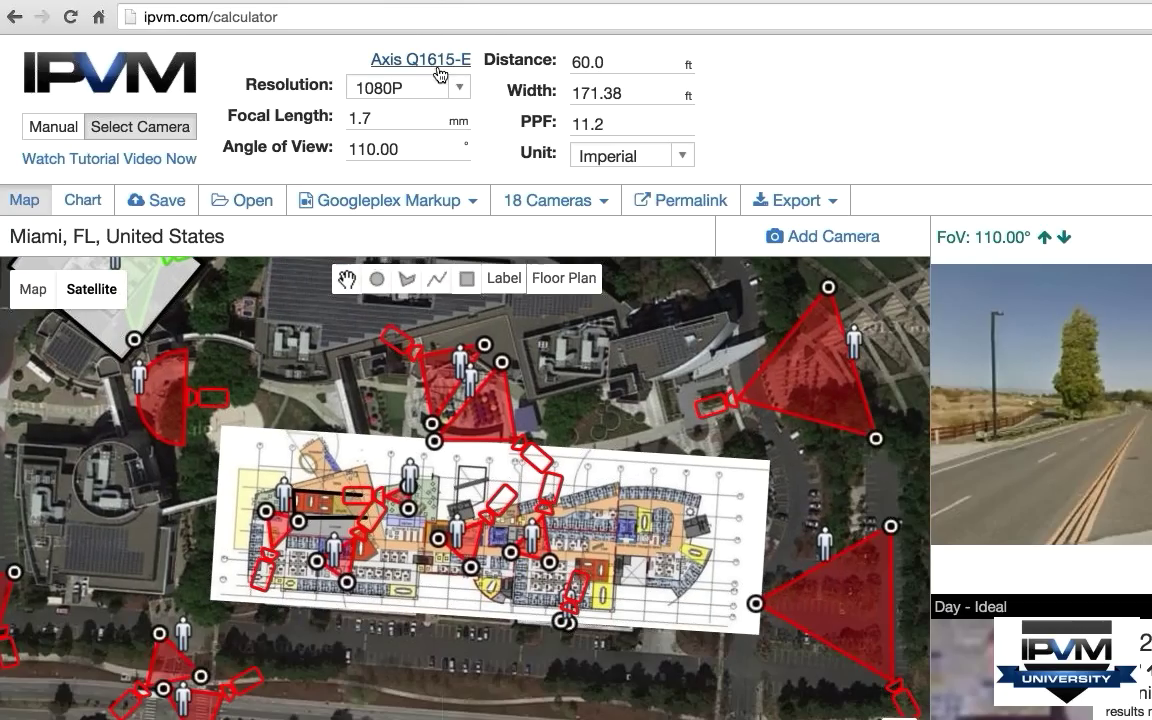
pyautogui.click(405, 345)
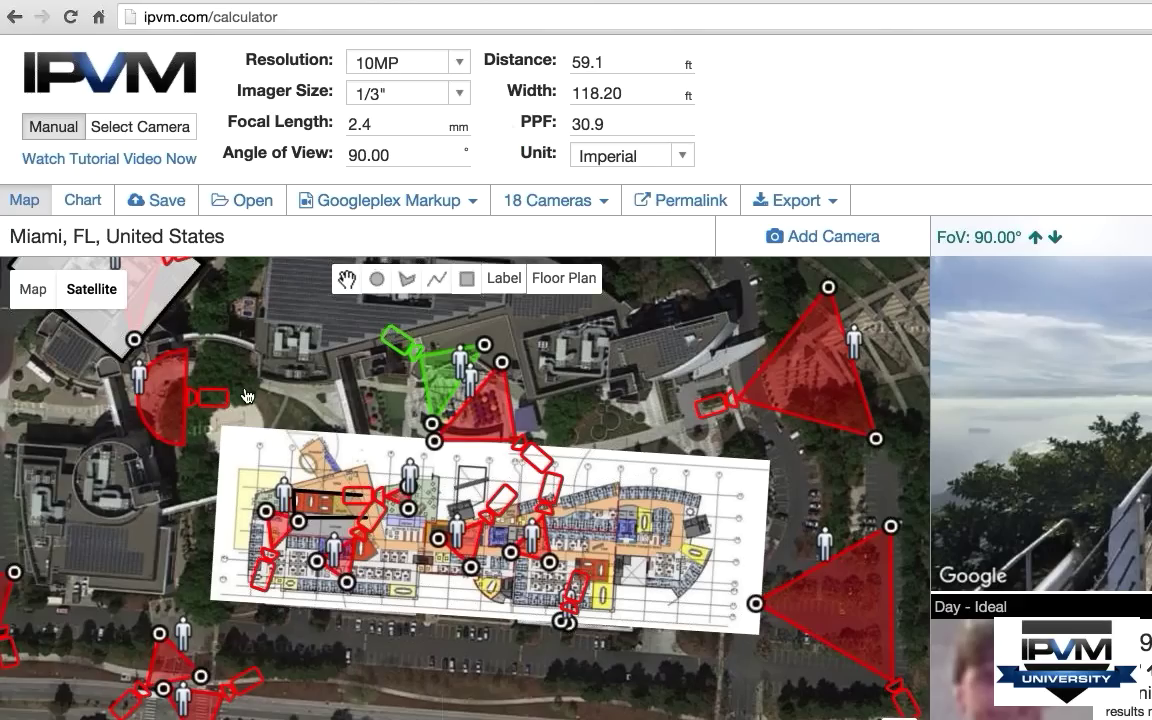
pyautogui.click(208, 397)
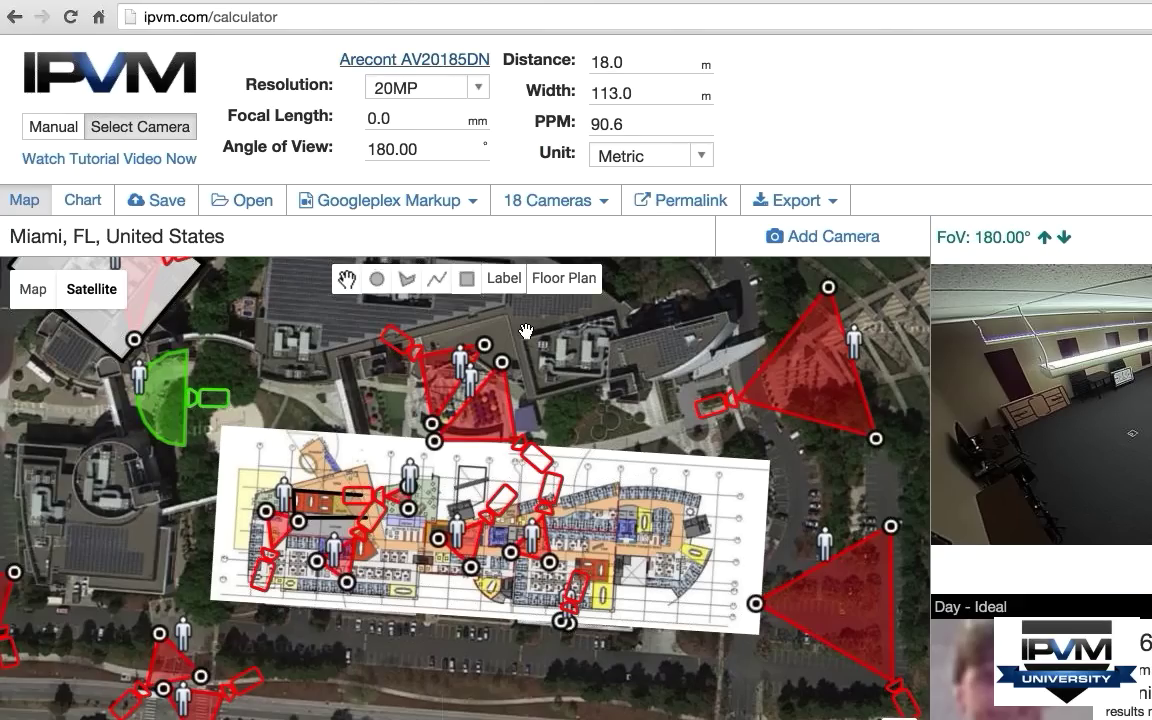
pyautogui.moveTo(381, 560); pyautogui.dragTo(459, 610)
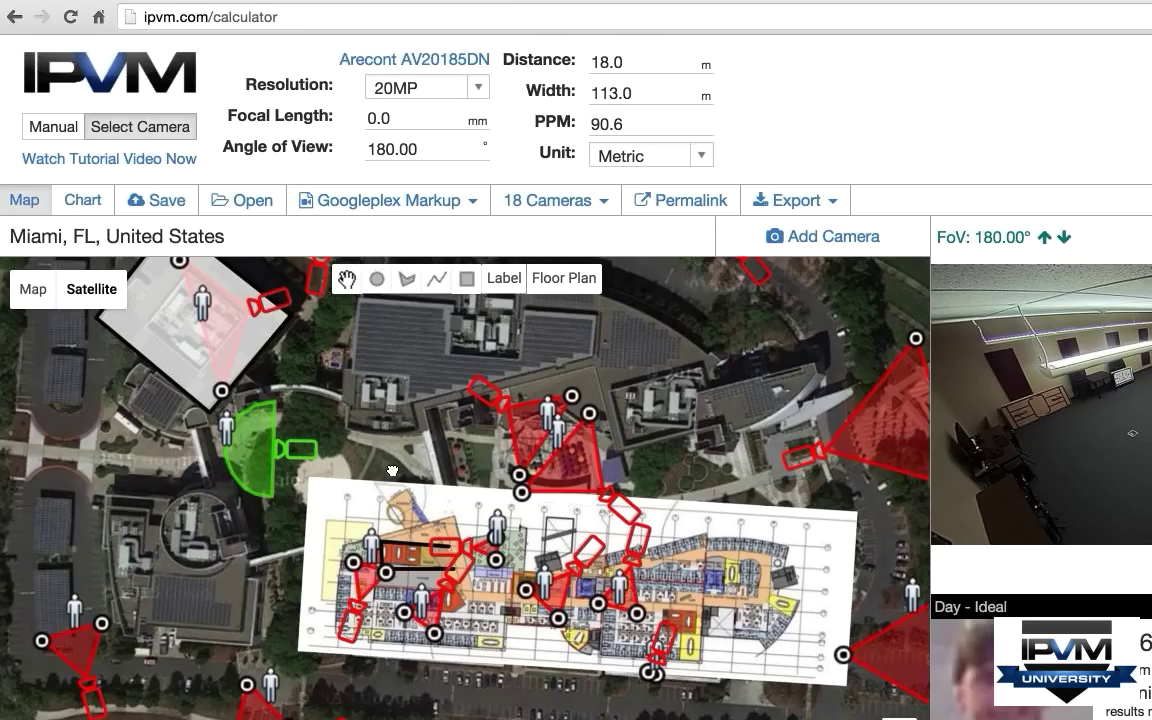
pyautogui.moveTo(367, 438); pyautogui.dragTo(422, 548)
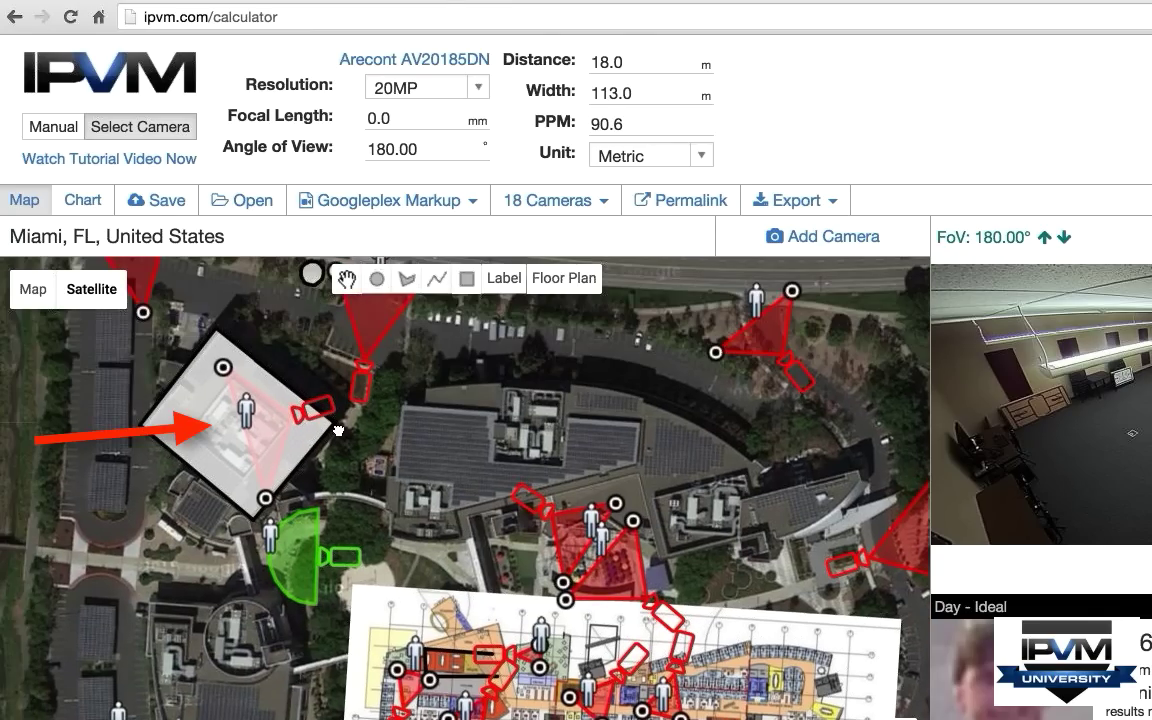
pyautogui.moveTo(302, 267); pyautogui.dragTo(302, 378)
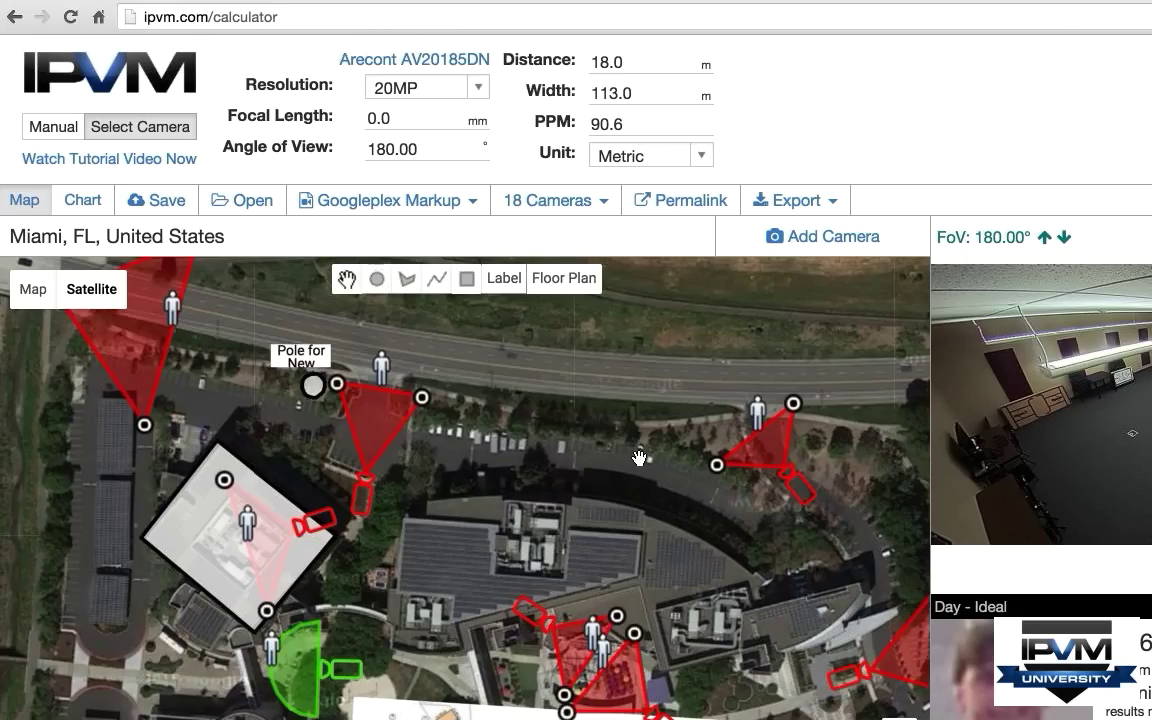
pyautogui.moveTo(670, 616); pyautogui.dragTo(621, 351)
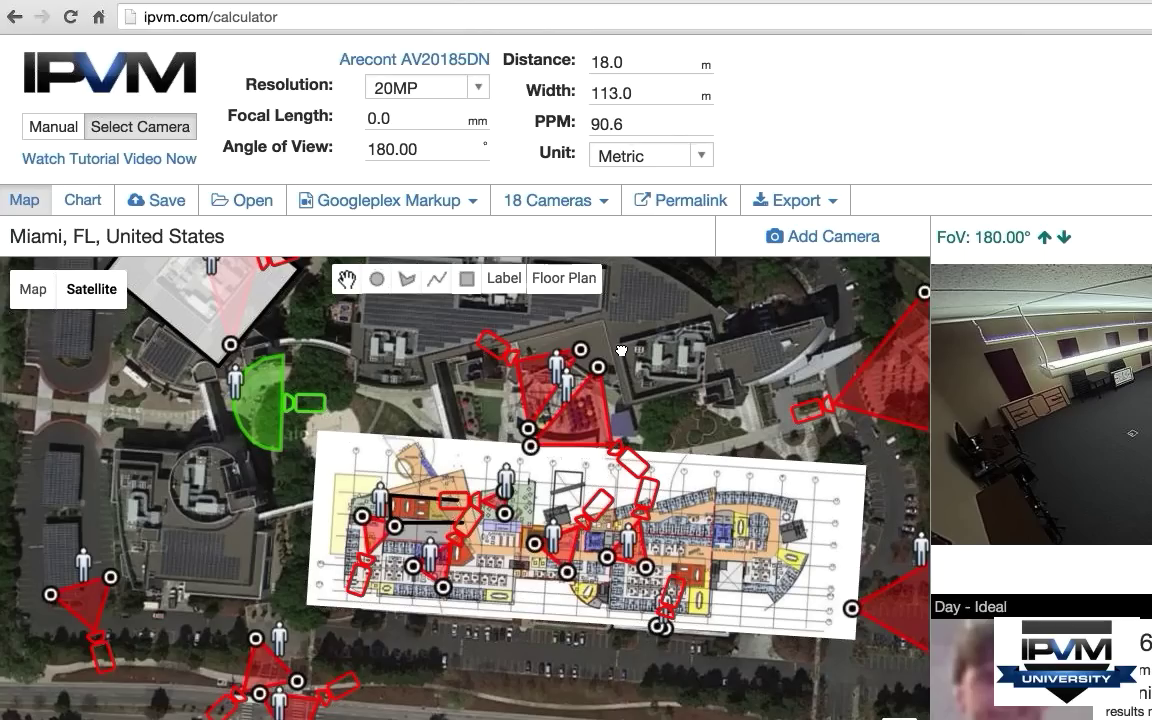
pyautogui.moveTo(871, 359); pyautogui.dragTo(763, 350)
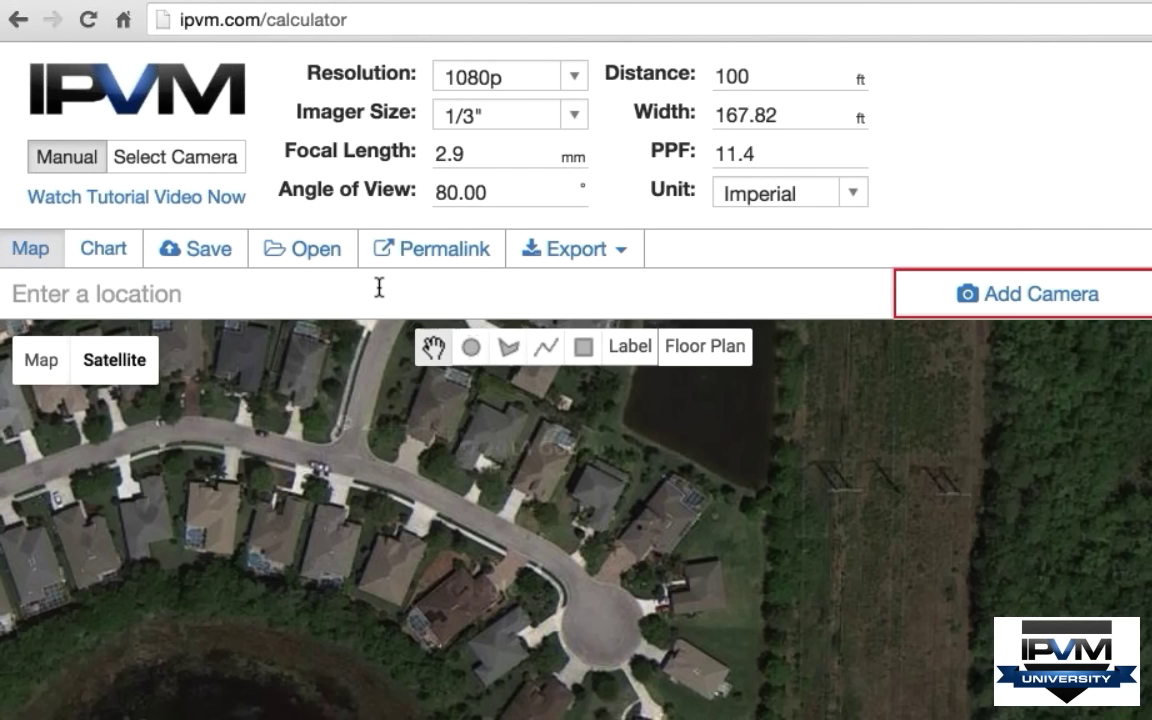
# - Set the map location to Topeka, KS, United States
pyautogui.click(379, 288)
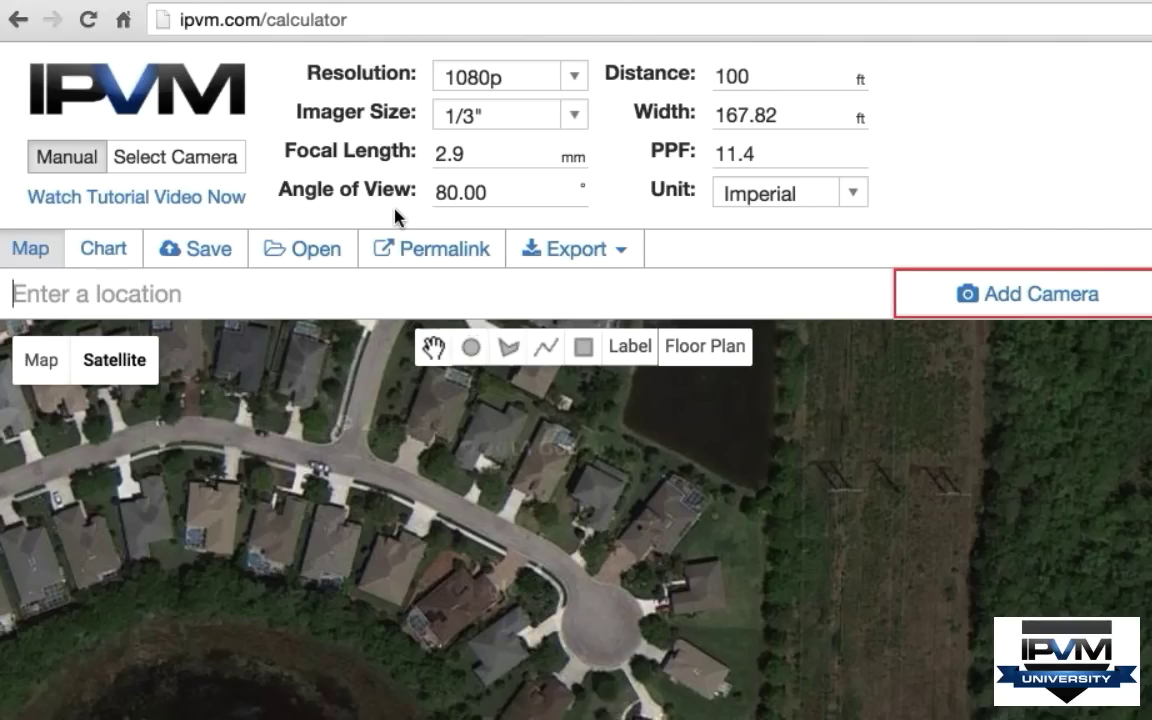
pyautogui.write('topeka')
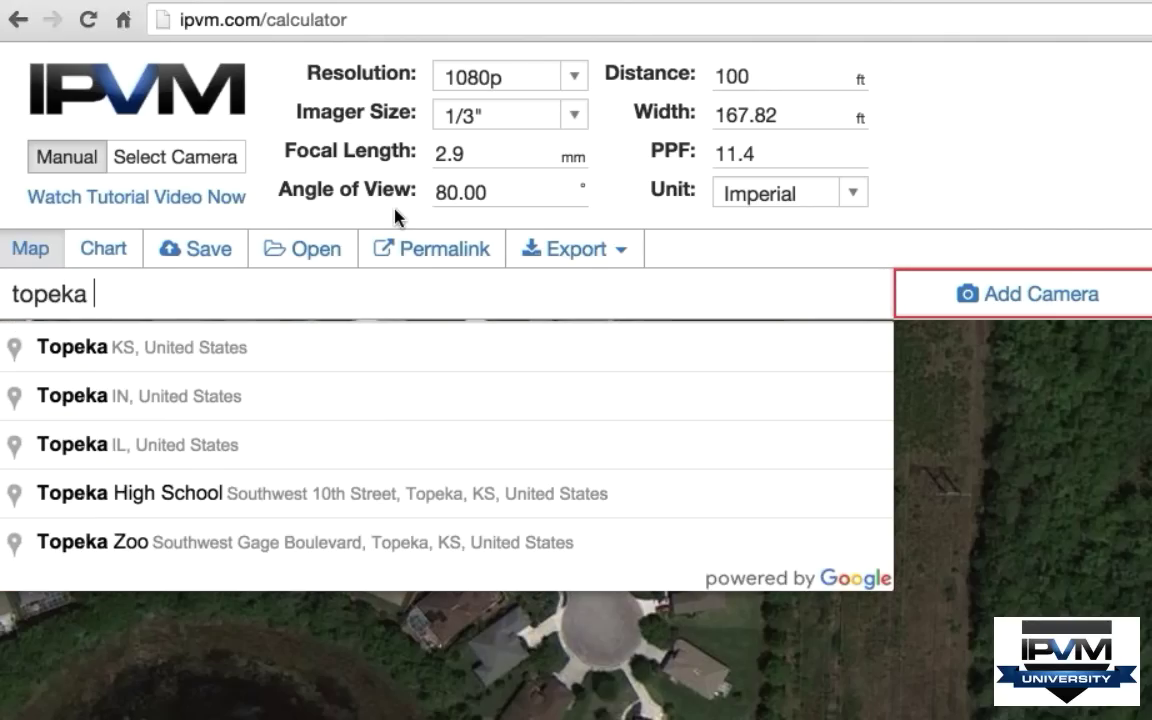
pyautogui.click(339, 327)
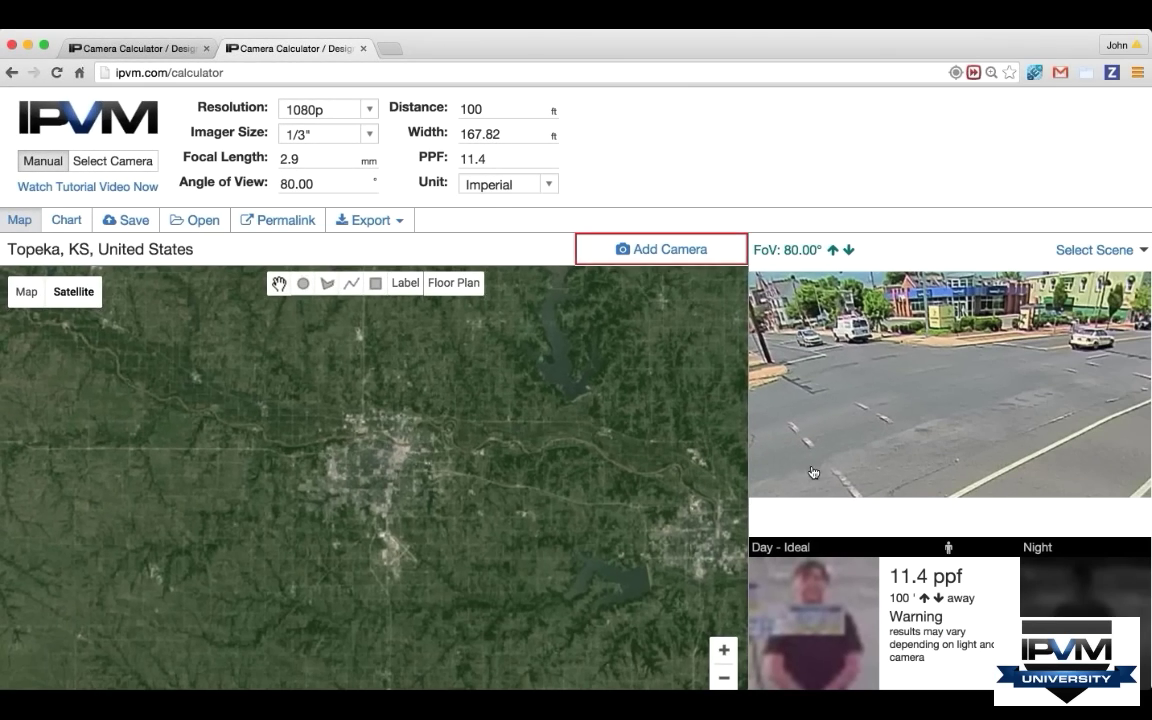
# - Find the large white-roofed building with the parking lot and tennis courts on the Topeka satellite map
pyautogui.click(727, 650)
pyautogui.click(727, 650)
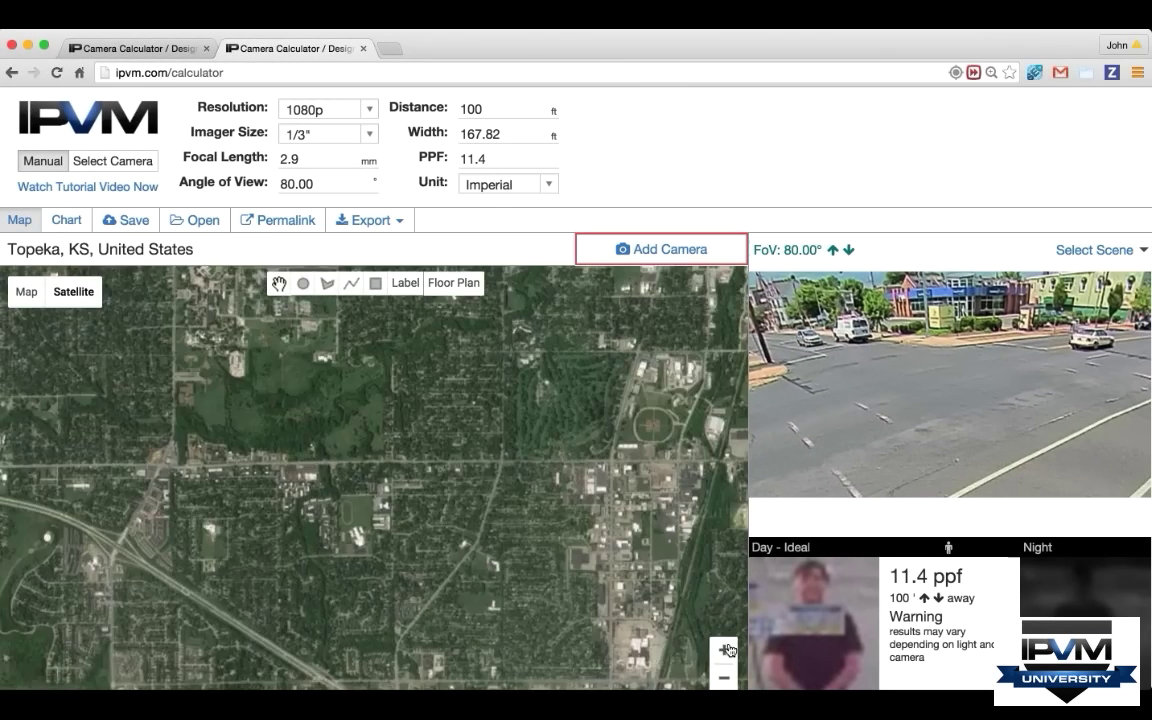
pyautogui.click(727, 650)
pyautogui.click(727, 650)
pyautogui.click(727, 650)
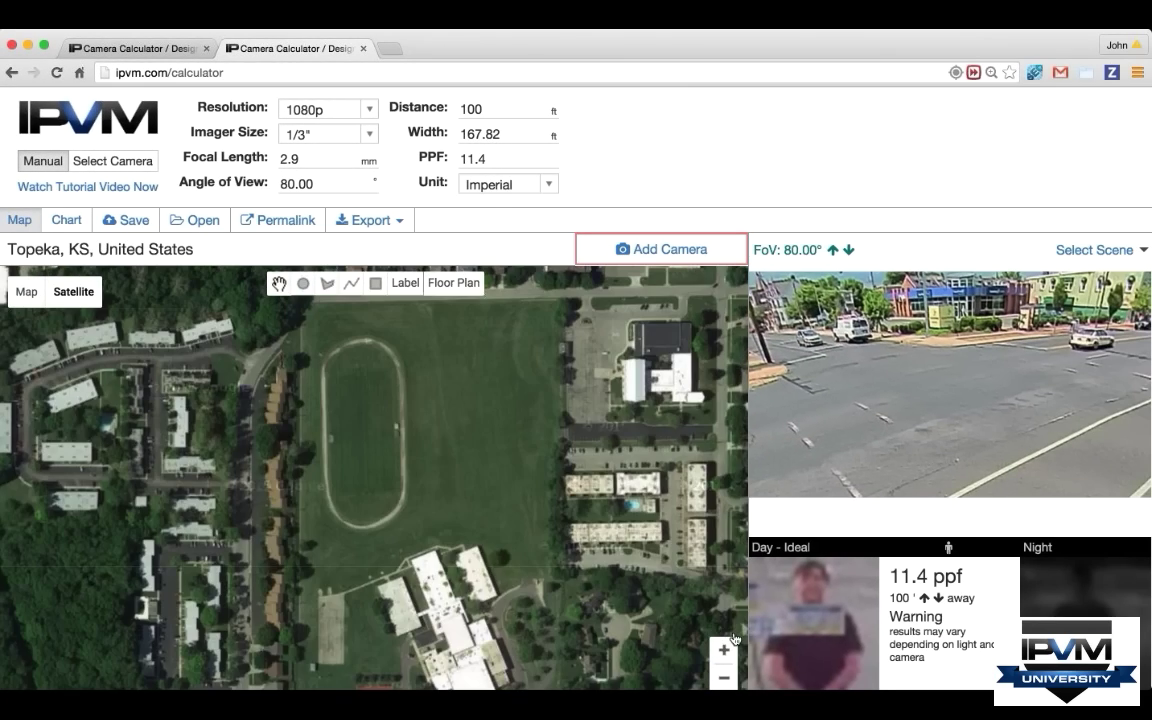
pyautogui.click(727, 648)
pyautogui.moveTo(460, 668); pyautogui.dragTo(431, 524)
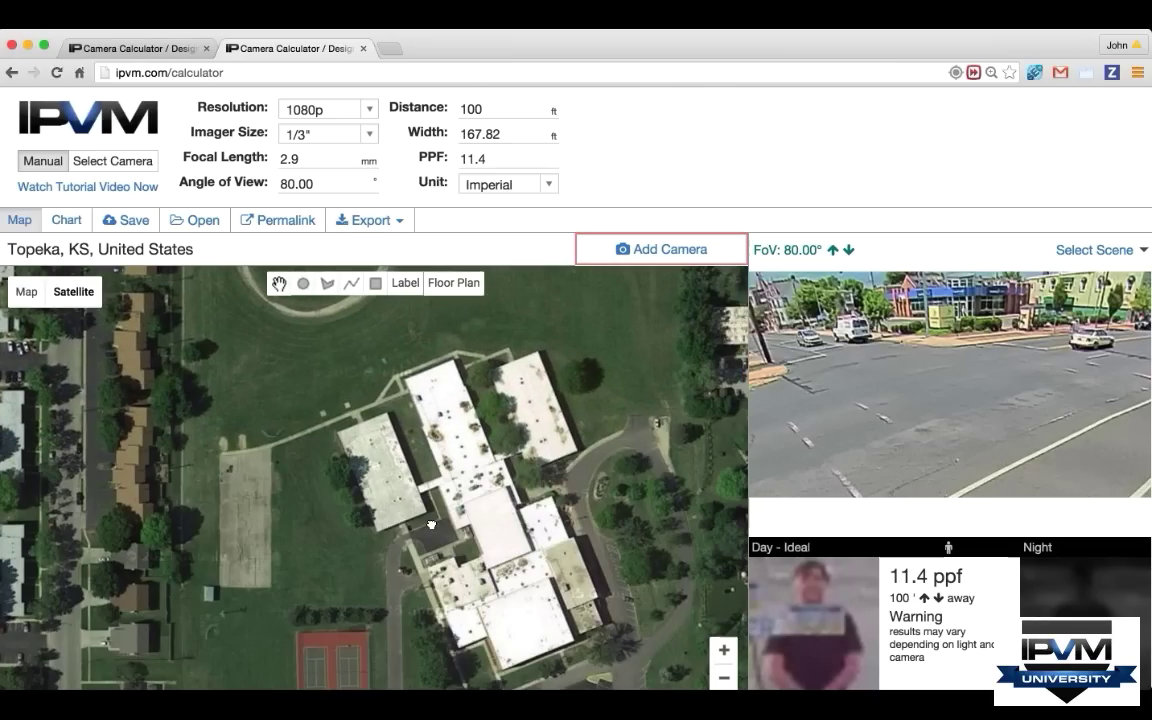
pyautogui.moveTo(388, 472); pyautogui.dragTo(366, 370)
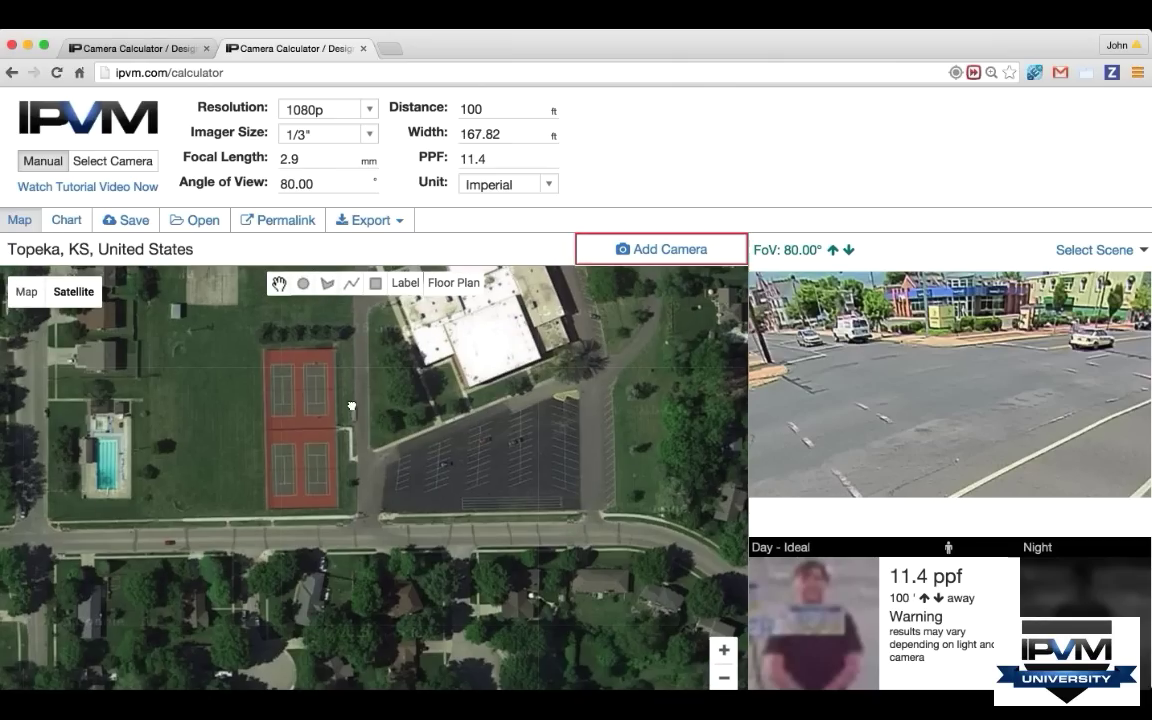
pyautogui.moveTo(393, 411); pyautogui.dragTo(352, 406)
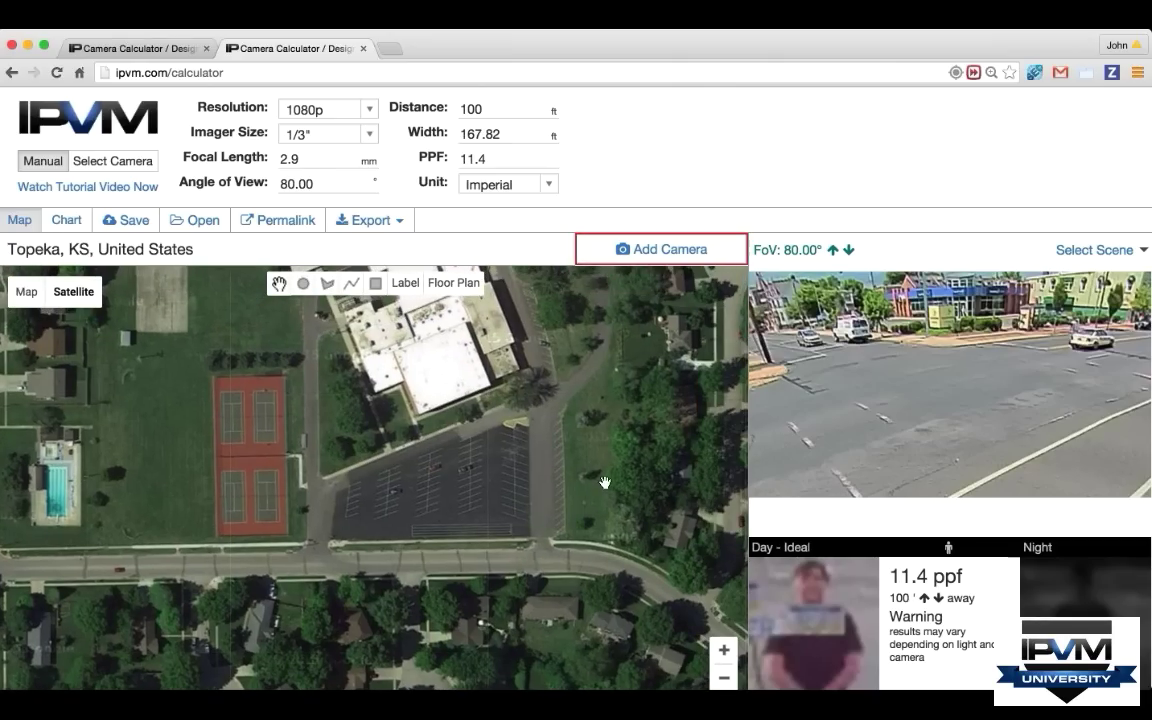
pyautogui.moveTo(534, 442); pyautogui.dragTo(530, 470)
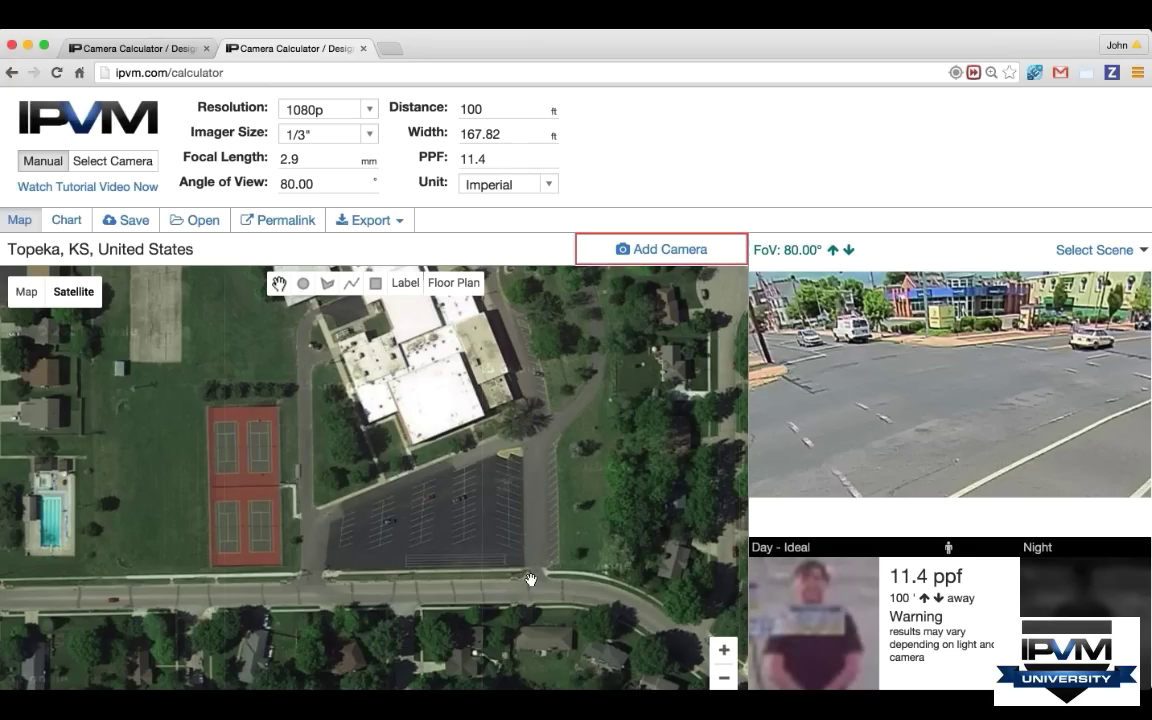
pyautogui.moveTo(499, 527); pyautogui.dragTo(468, 475)
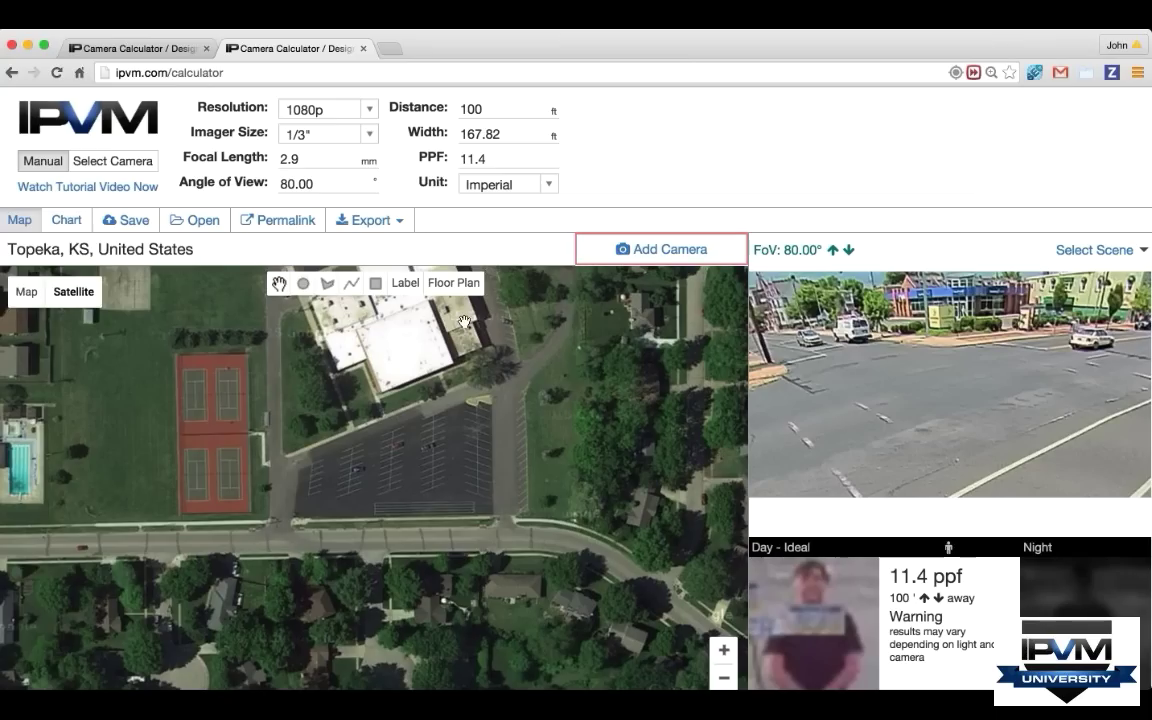
# - Add a camera at the building's east corner aimed at the lot's street entrance about 276 ft away, and switch the preview to a parking lot scene
pyautogui.click(673, 251)
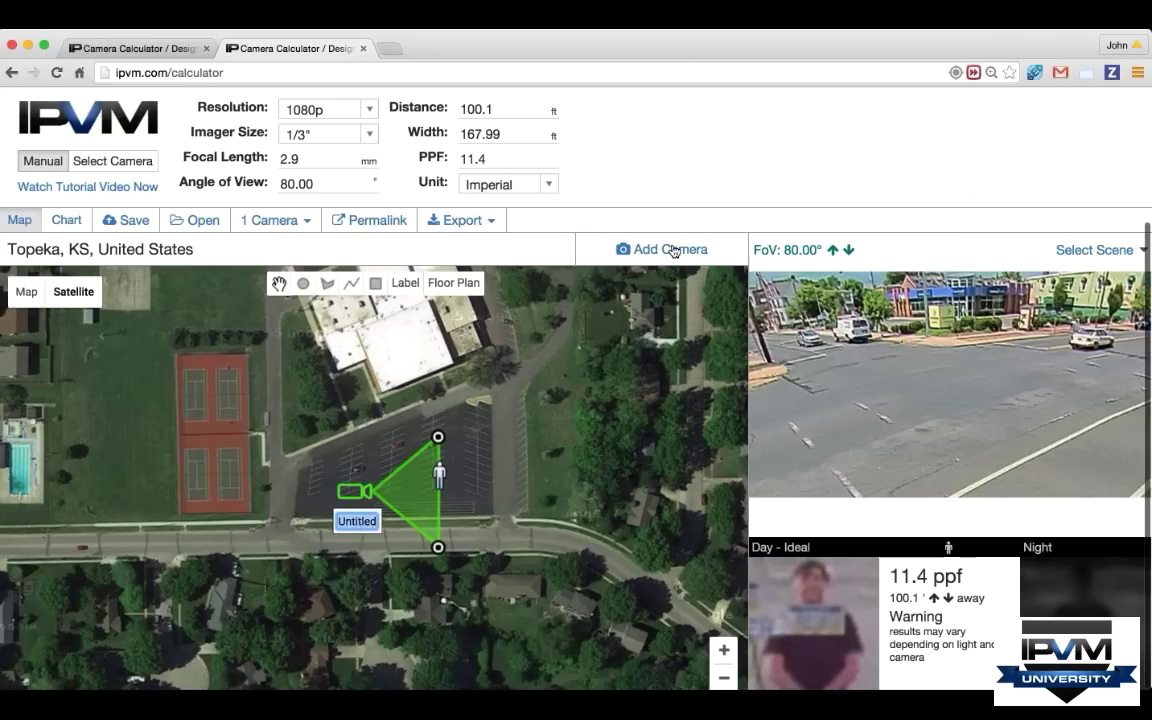
pyautogui.moveTo(340, 490); pyautogui.dragTo(444, 338)
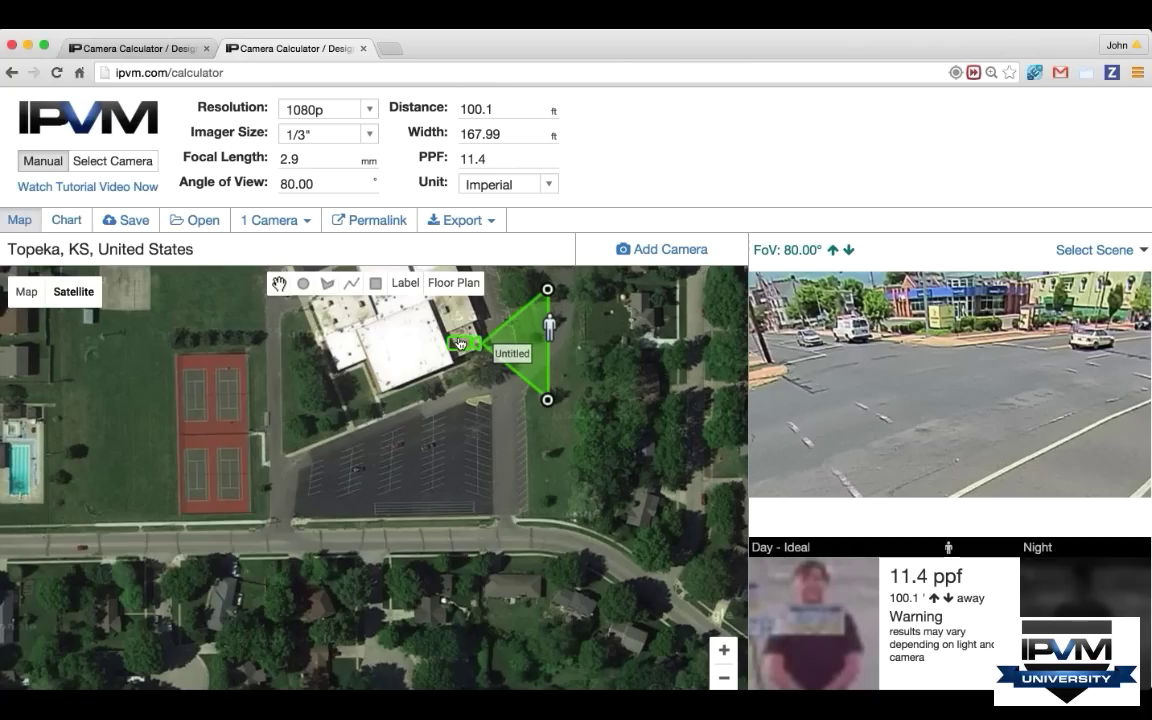
pyautogui.moveTo(548, 330); pyautogui.dragTo(502, 508)
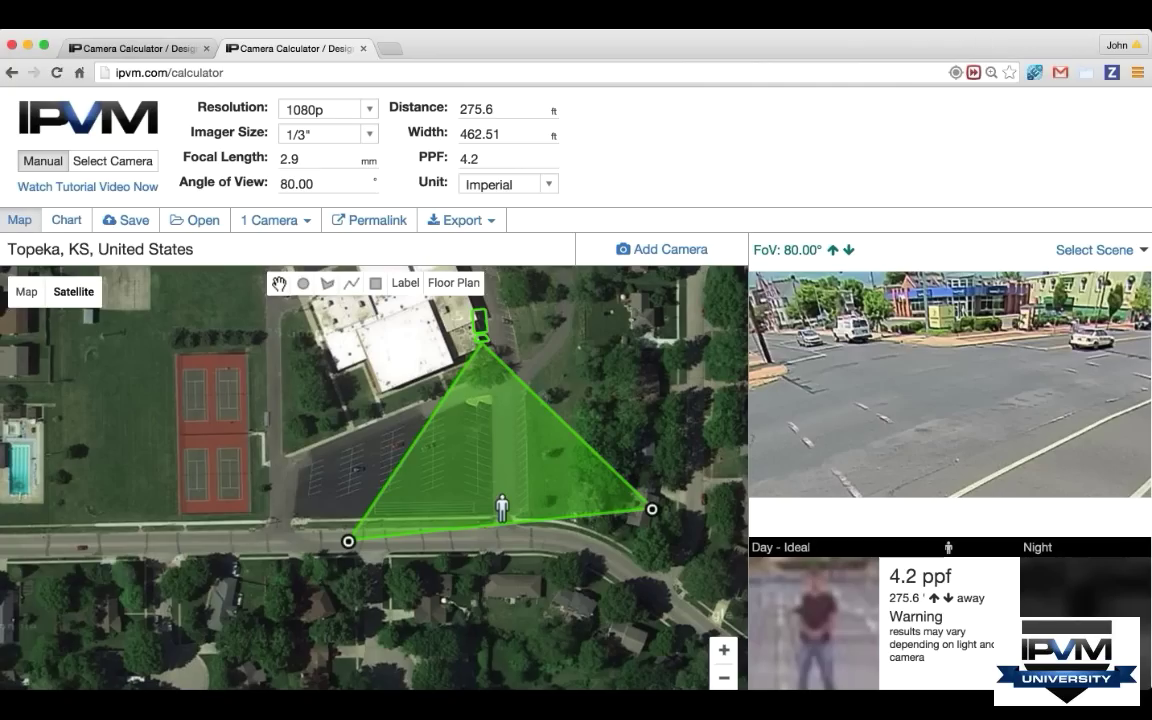
pyautogui.click(1095, 250)
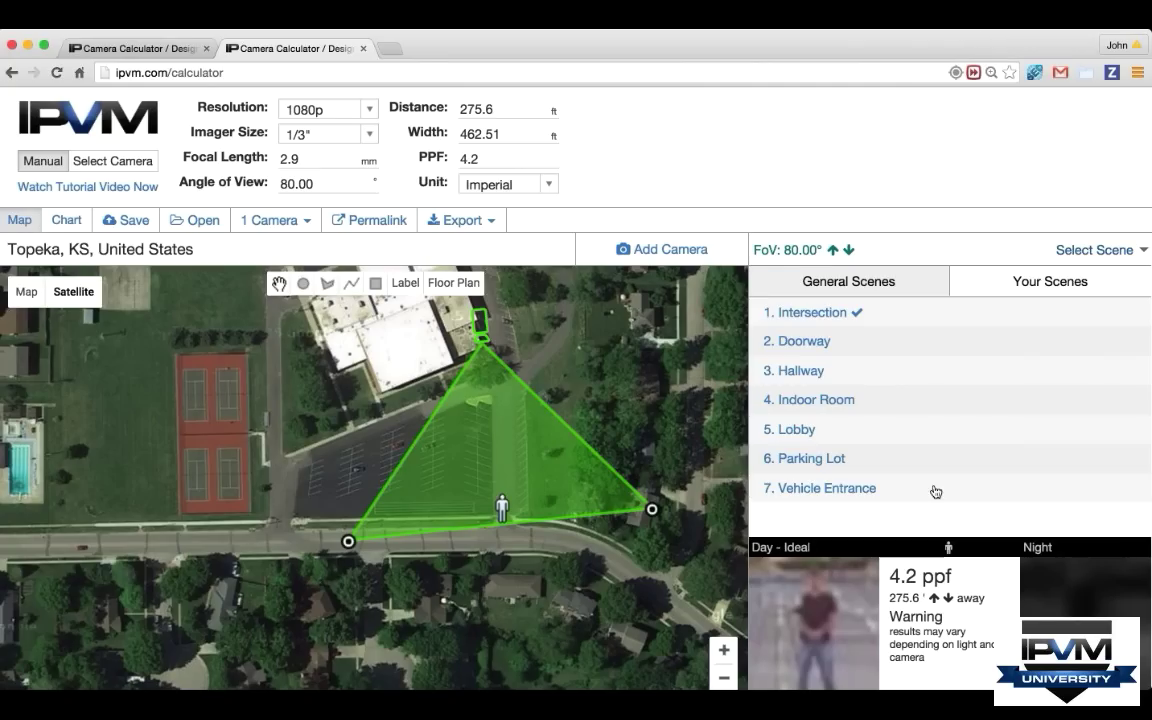
pyautogui.click(907, 488)
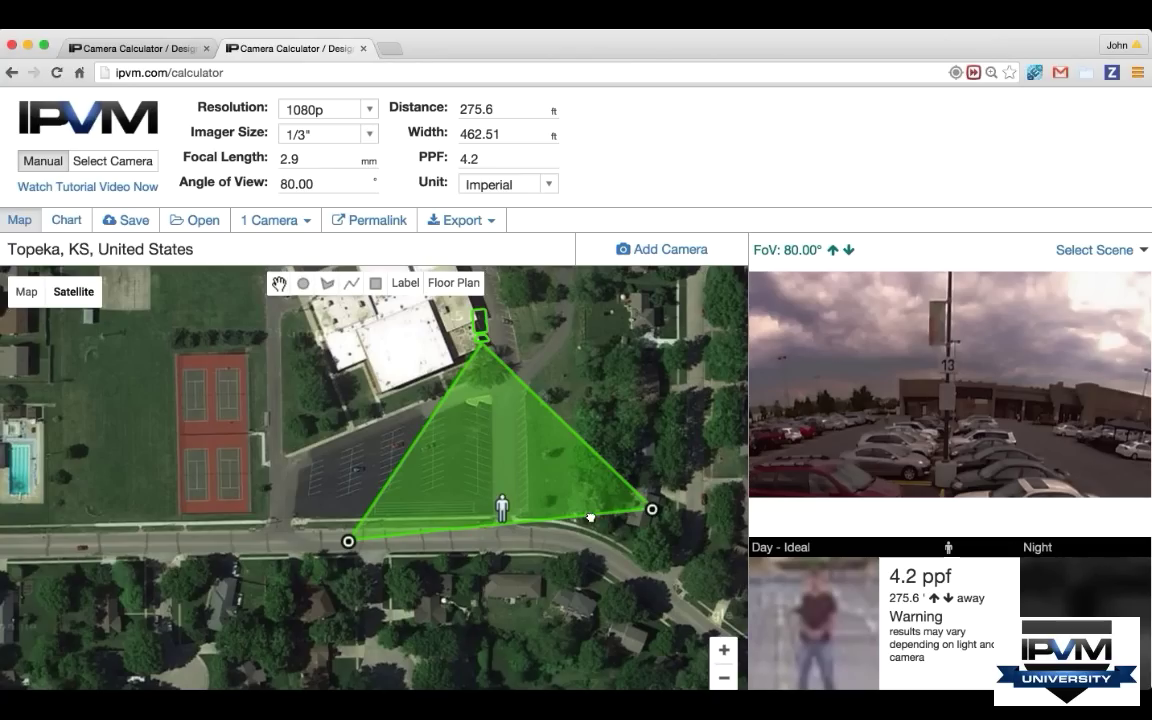
# - Narrow the camera's field of view onto the parking lot's street entrance to an 8° angle of view
pyautogui.moveTo(651, 511); pyautogui.dragTo(540, 521)
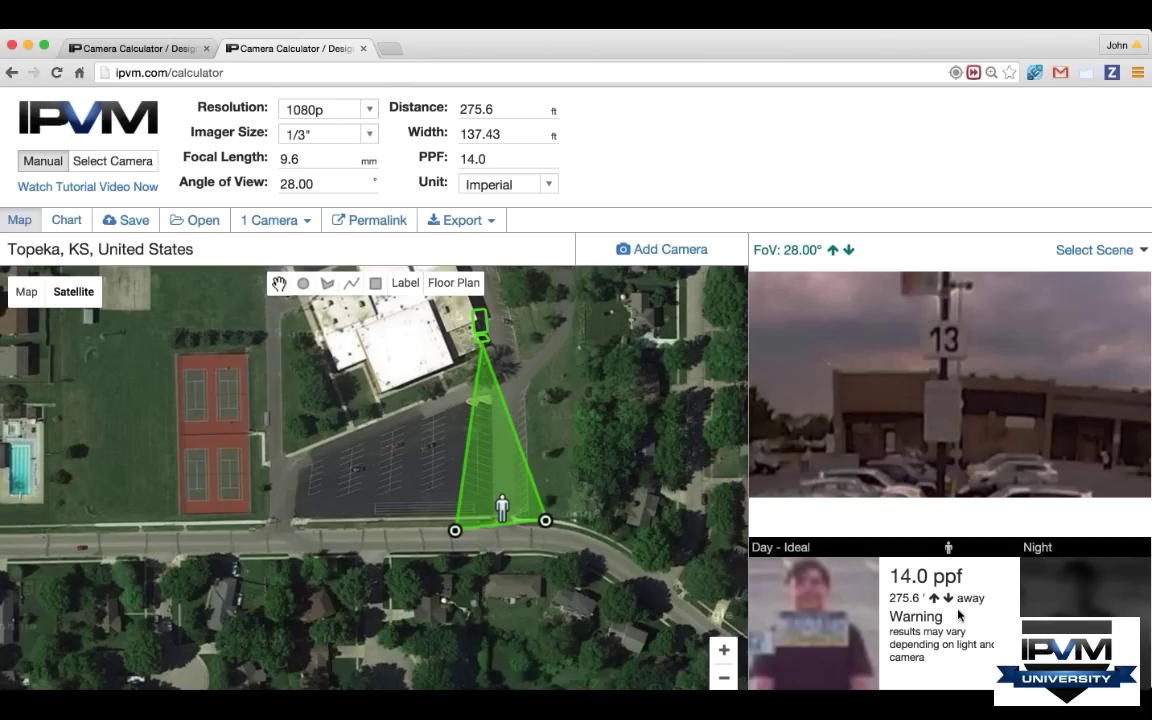
pyautogui.click(722, 651)
pyautogui.moveTo(713, 592); pyautogui.dragTo(553, 623)
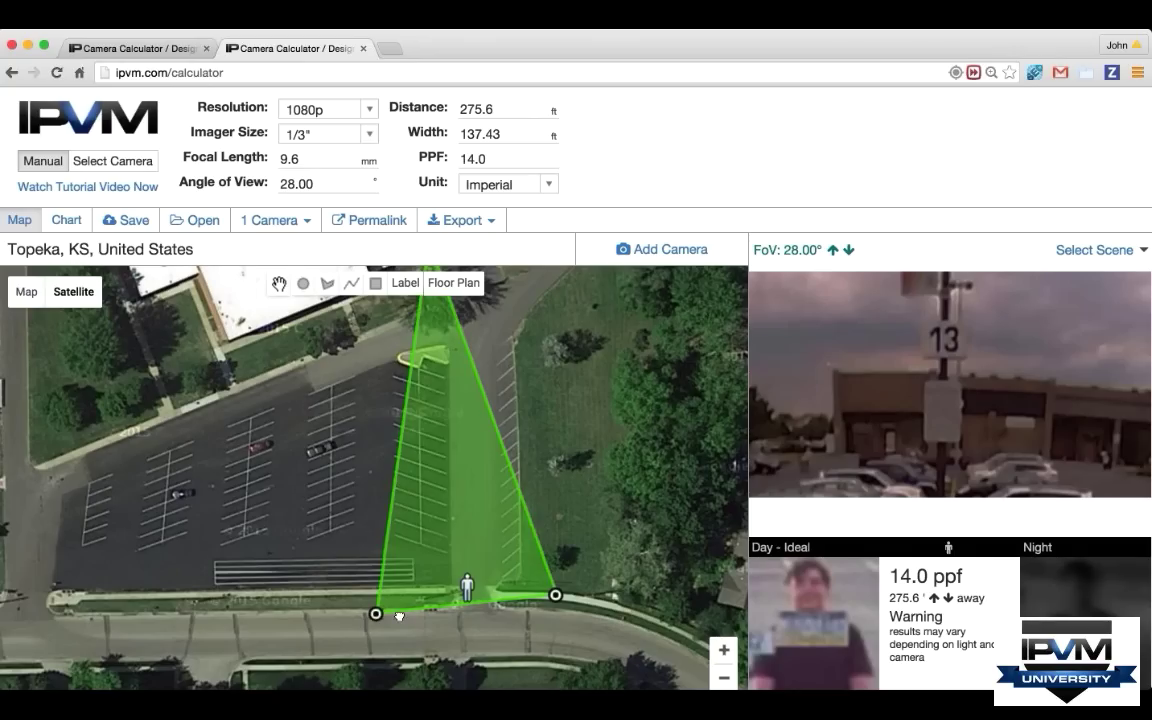
pyautogui.moveTo(376, 613); pyautogui.dragTo(482, 592)
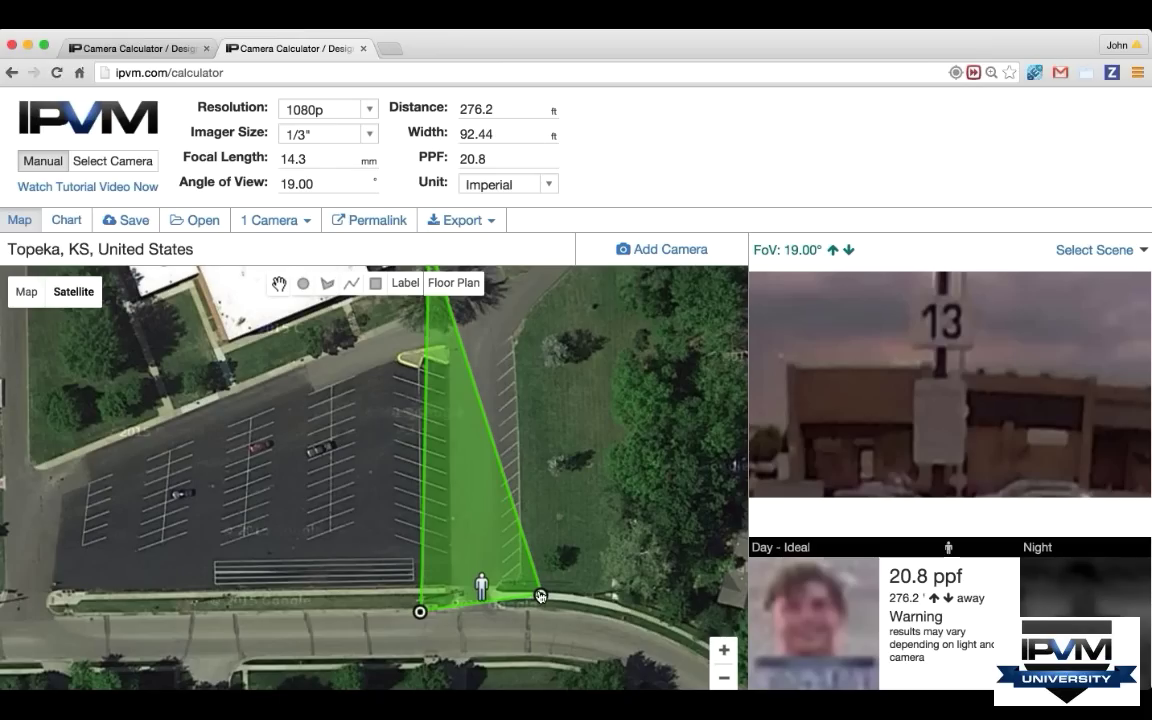
pyautogui.moveTo(540, 594); pyautogui.dragTo(517, 598)
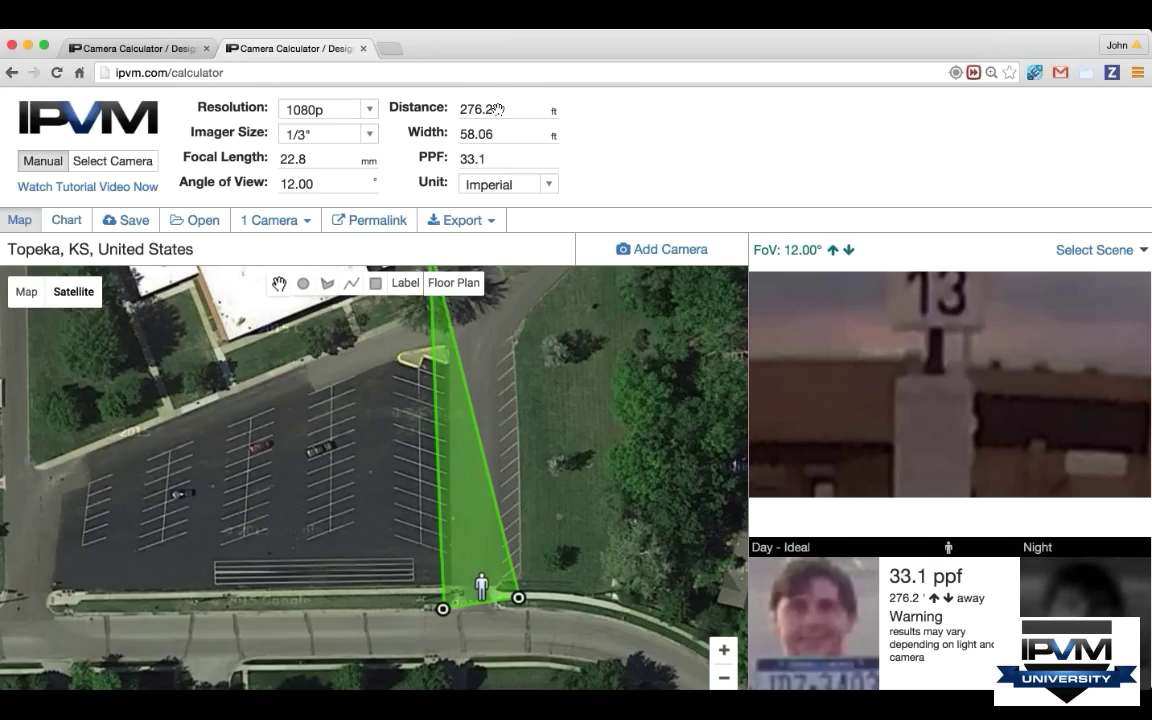
pyautogui.moveTo(541, 338); pyautogui.dragTo(545, 385)
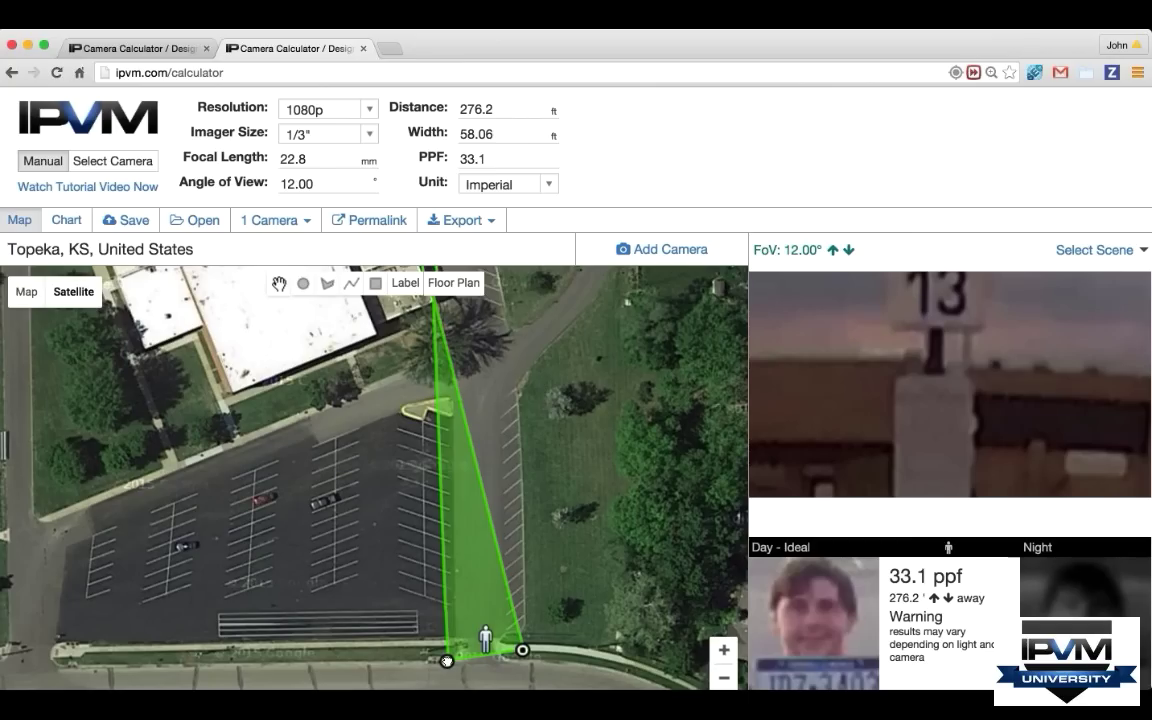
pyautogui.moveTo(447, 661); pyautogui.dragTo(459, 653)
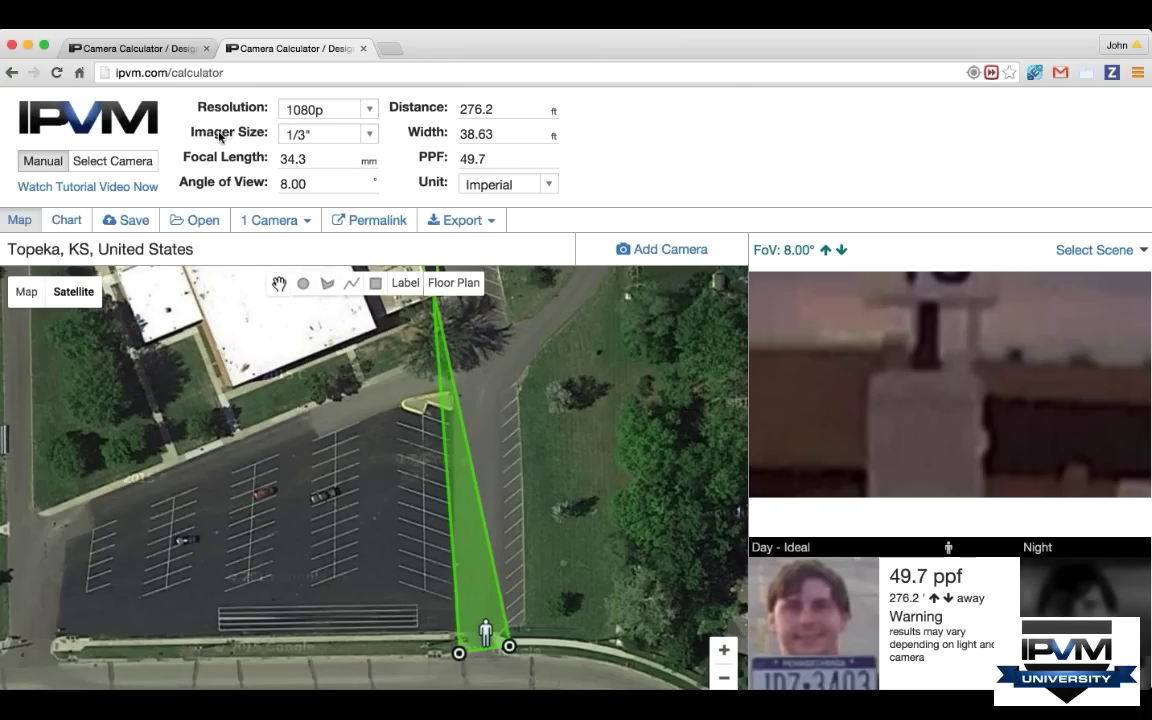
# - Restore the page to its default zoom and examine the camera's narrow coverage between the building and the street entrance
pyautogui.press('super+0')
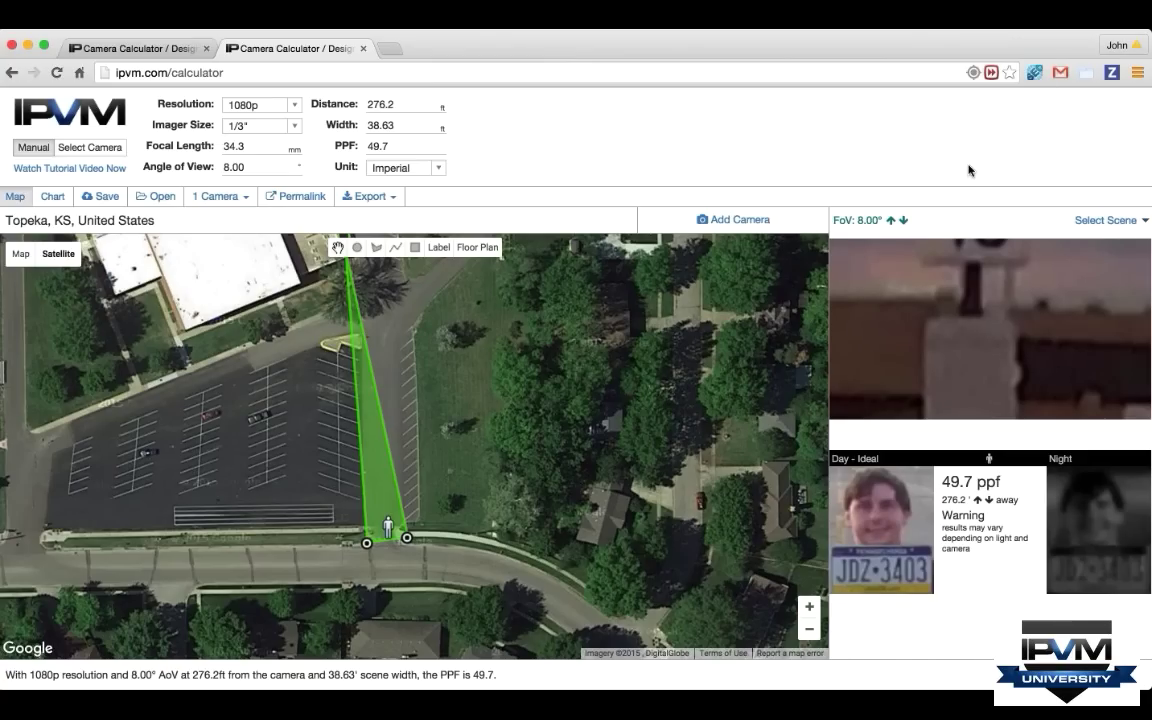
pyautogui.scroll(1, 405, 448)
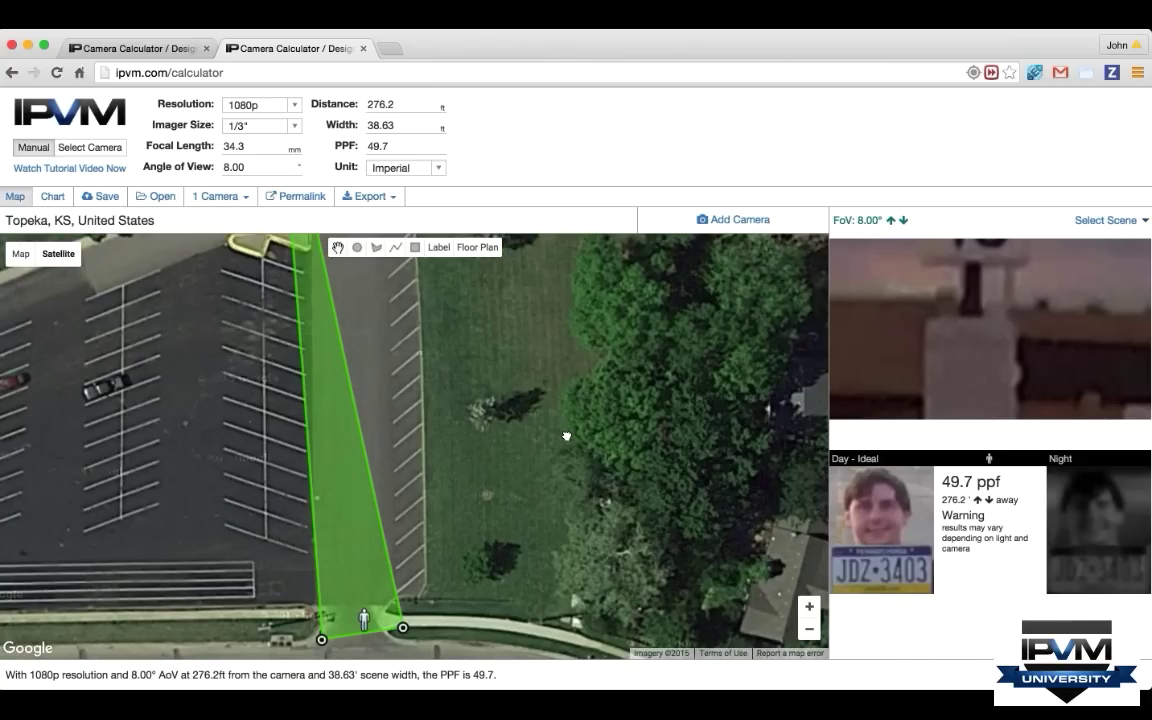
pyautogui.moveTo(510, 392); pyautogui.dragTo(572, 404)
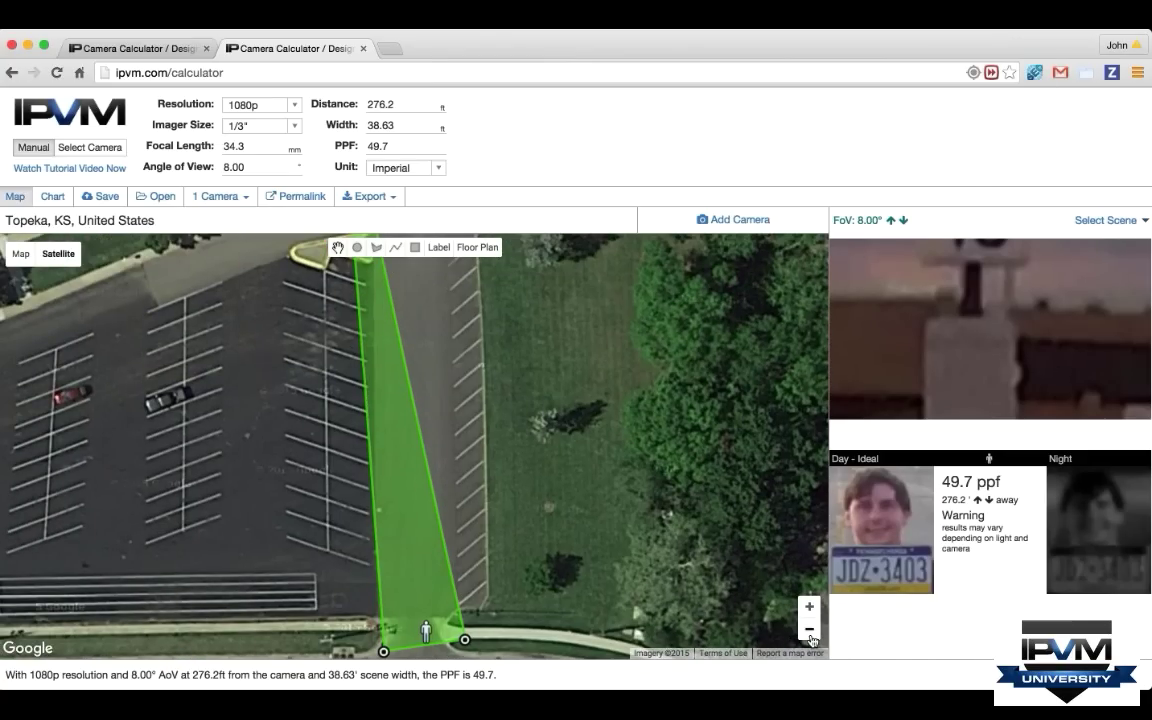
pyautogui.scroll(-1, 448, 609)
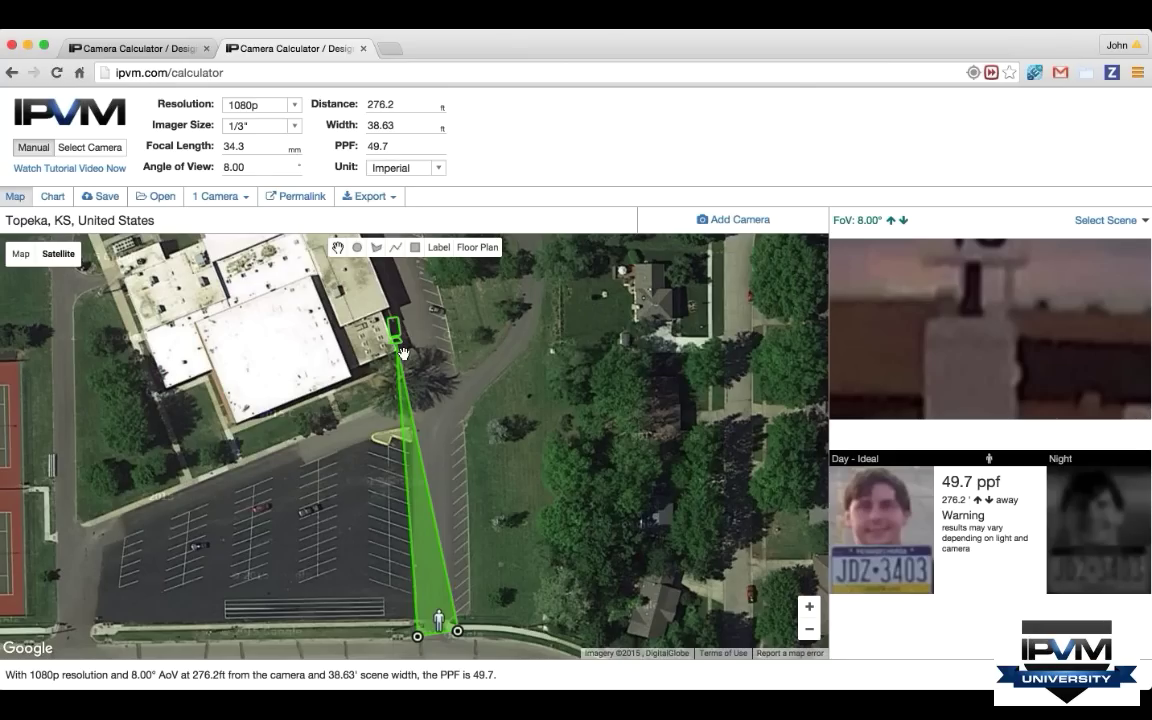
# - Open the Camera Finder in a new tab, filter for lenses with a telephoto focal length of at least 30 mm, and browse the matching cameras
pyautogui.scroll(2, 795, 147)
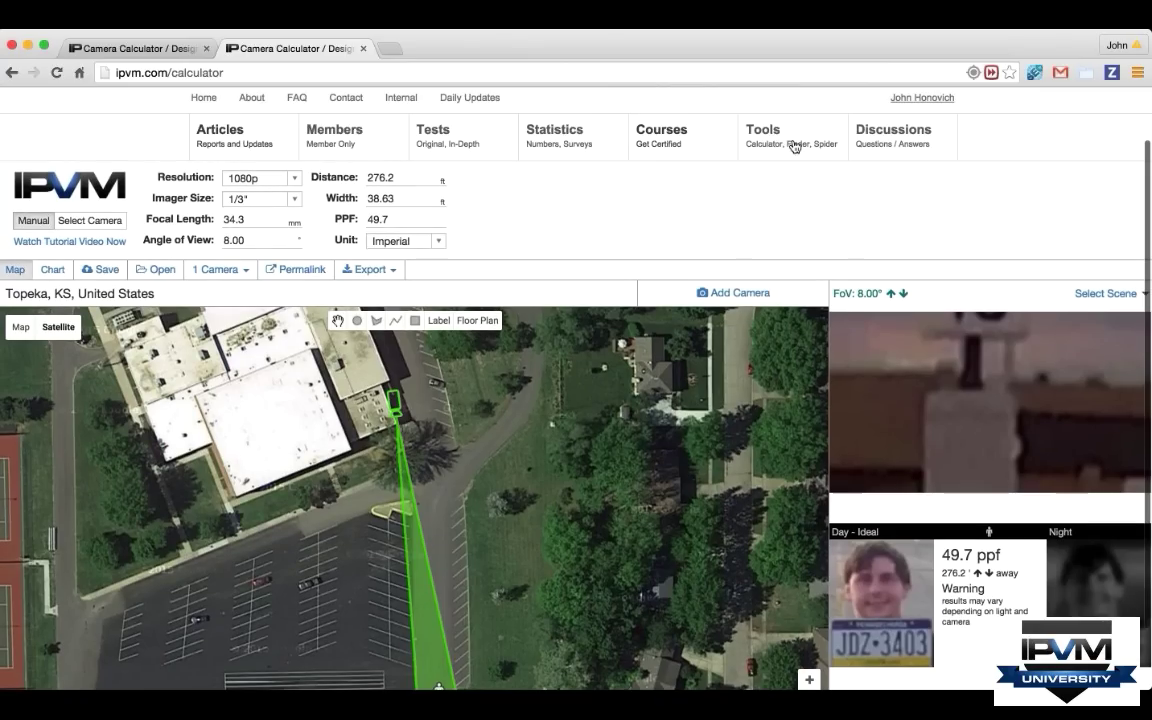
pyautogui.moveTo(795, 150)
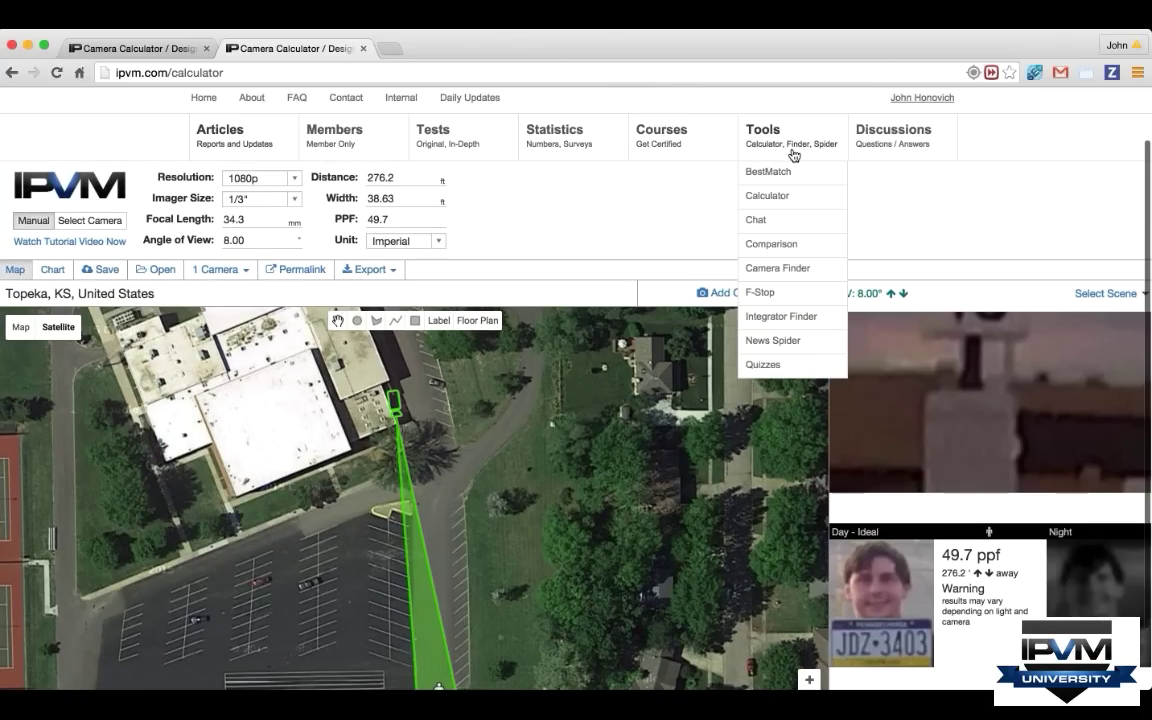
pyautogui.click(393, 46)
pyautogui.click(427, 55)
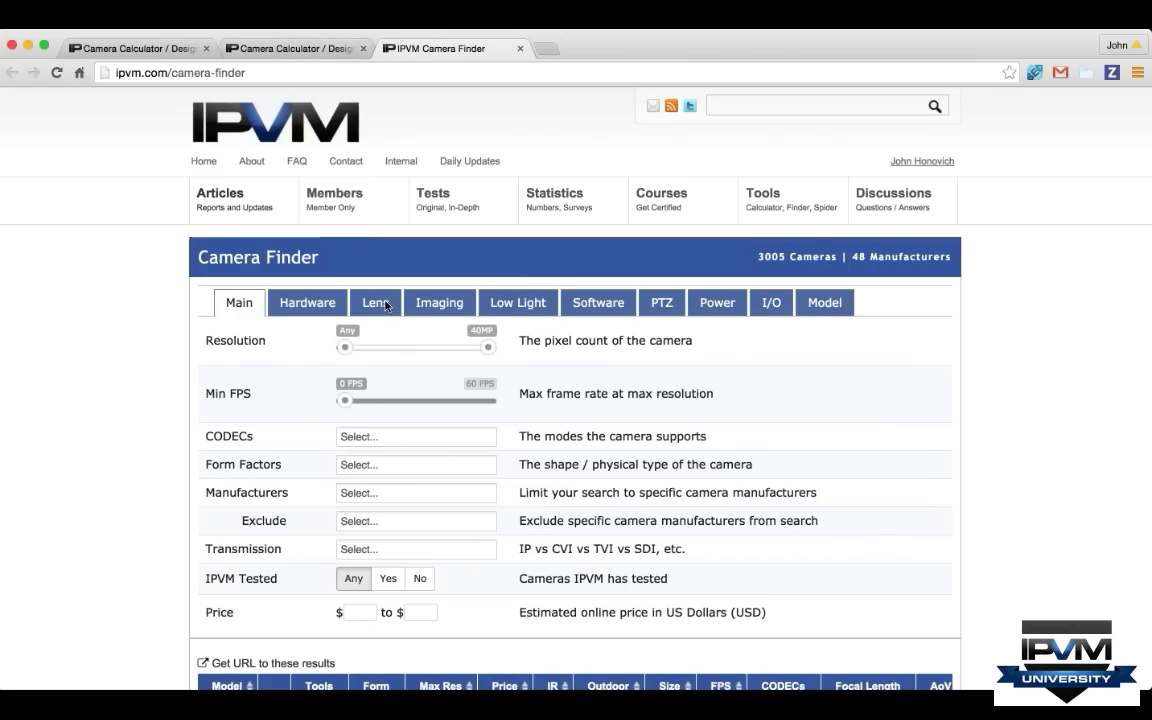
pyautogui.click(380, 304)
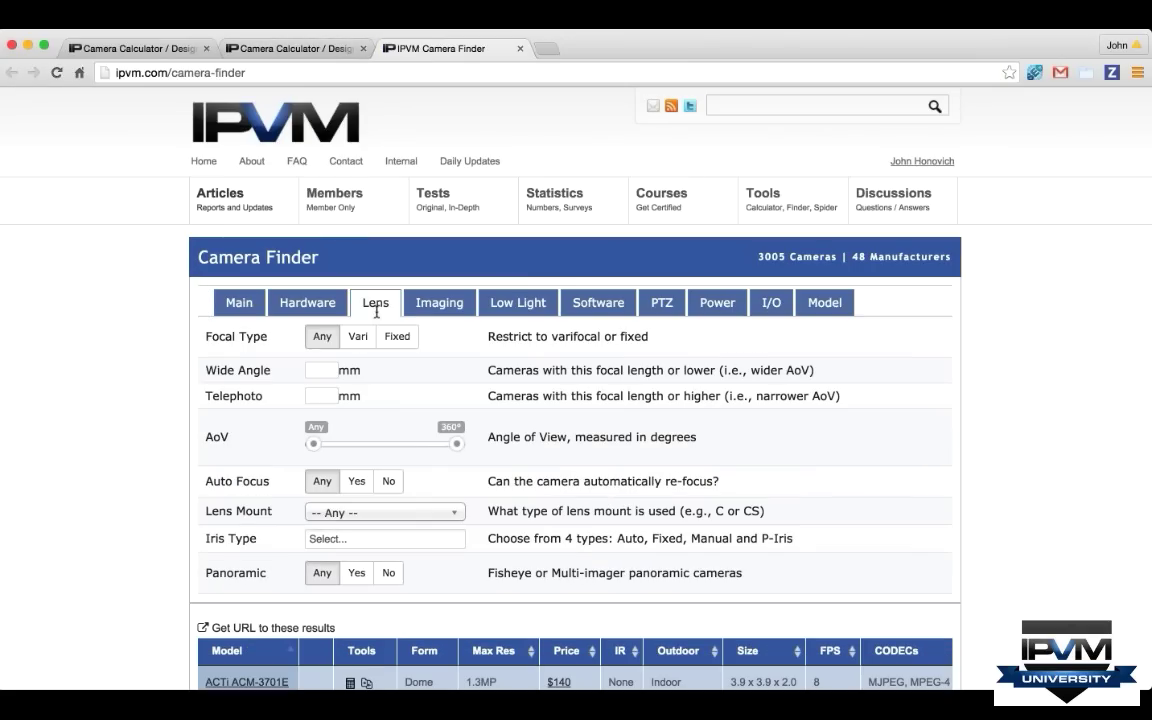
pyautogui.click(321, 397)
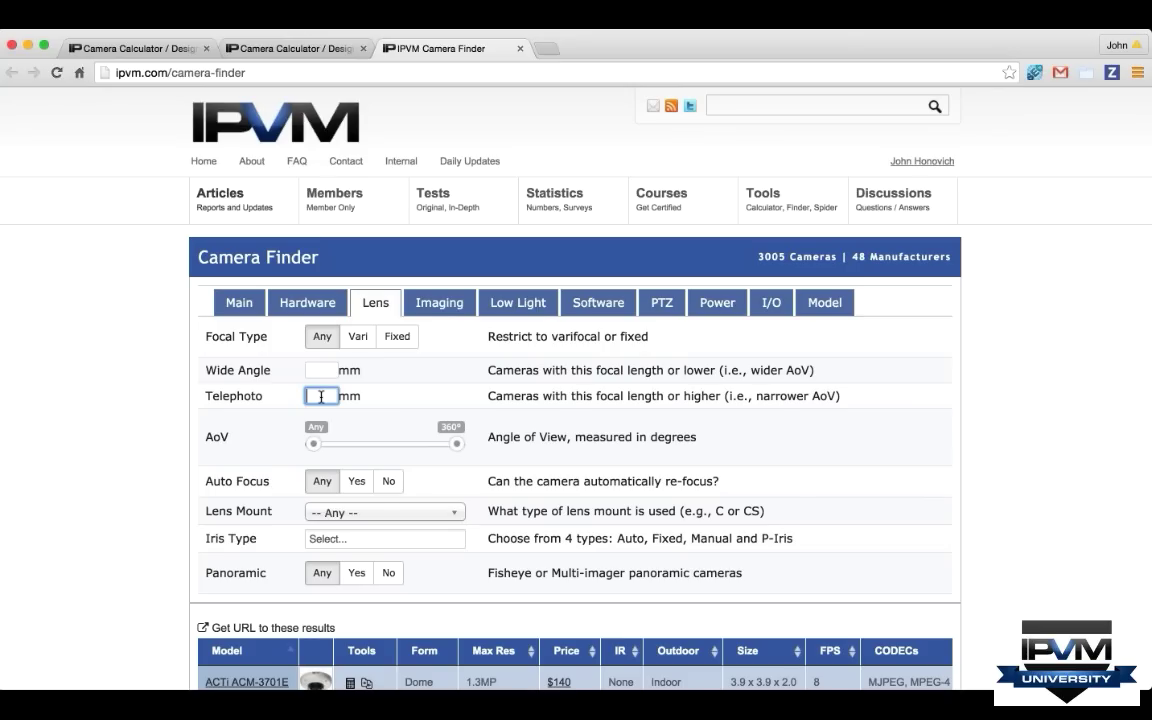
pyautogui.write('30')
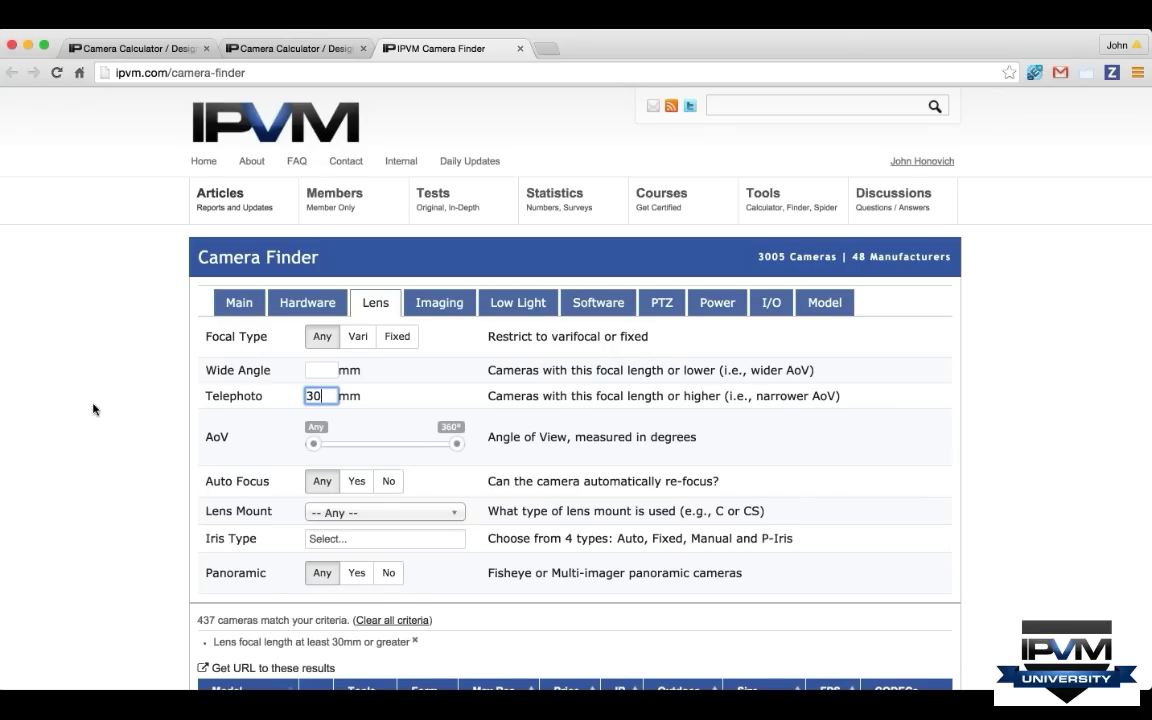
pyautogui.scroll(-5, 150, 456)
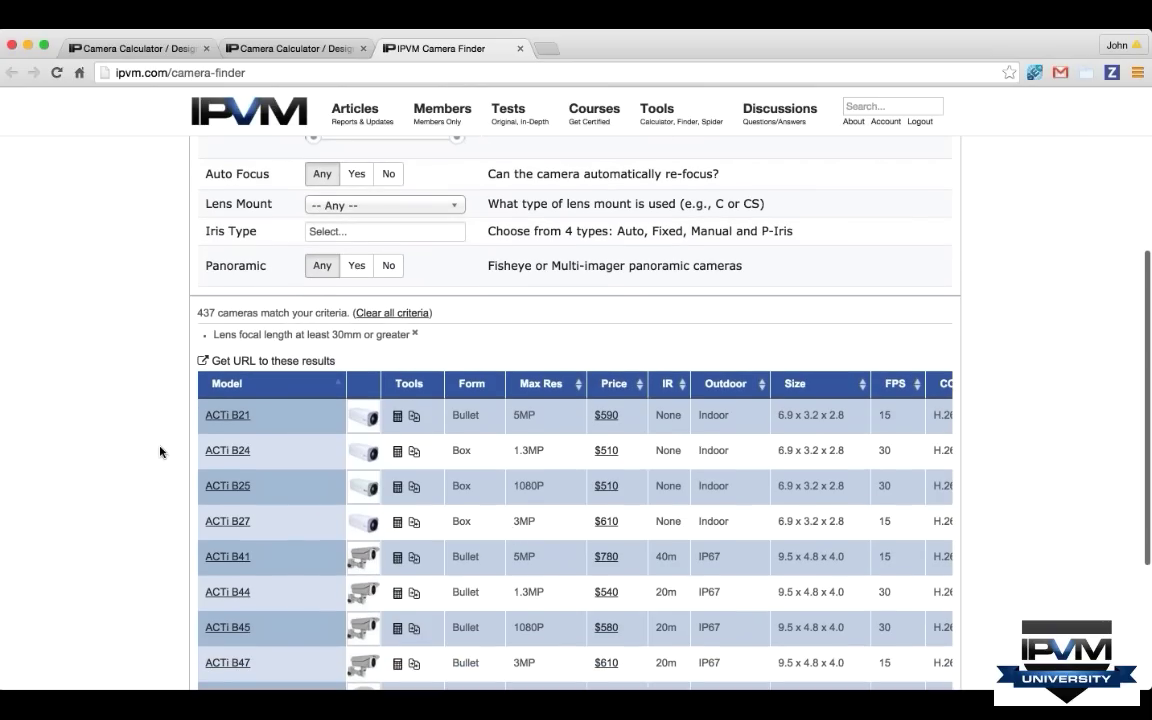
pyautogui.scroll(-3, 148, 455)
pyautogui.scroll(-5, 148, 455)
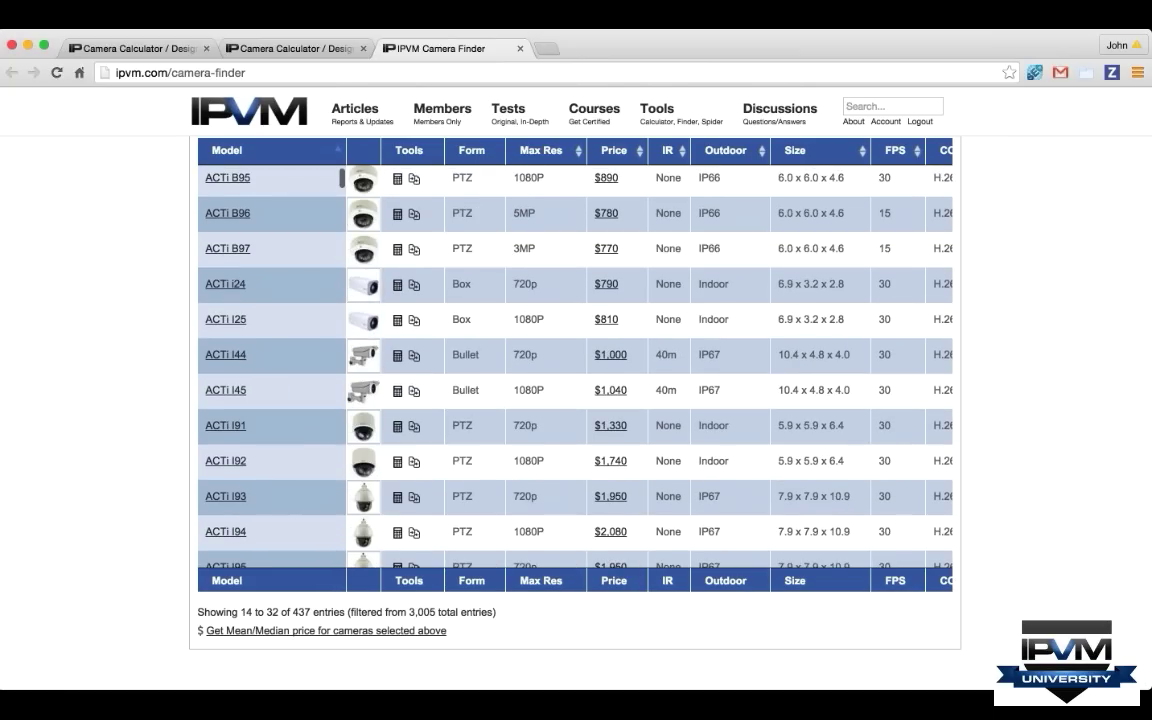
# - Return to the camera calculator for the parking lot site and raise the camera's resolution to 5MP, and from there to 4K
pyautogui.click(270, 49)
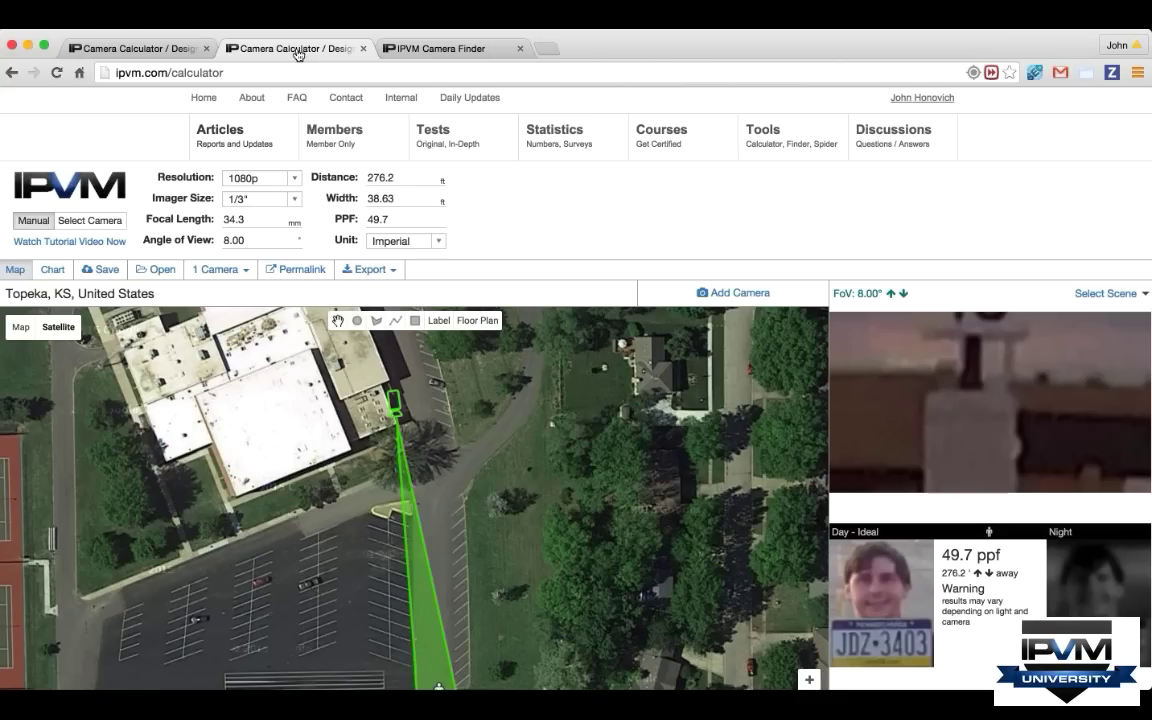
pyautogui.moveTo(619, 592); pyautogui.dragTo(692, 505)
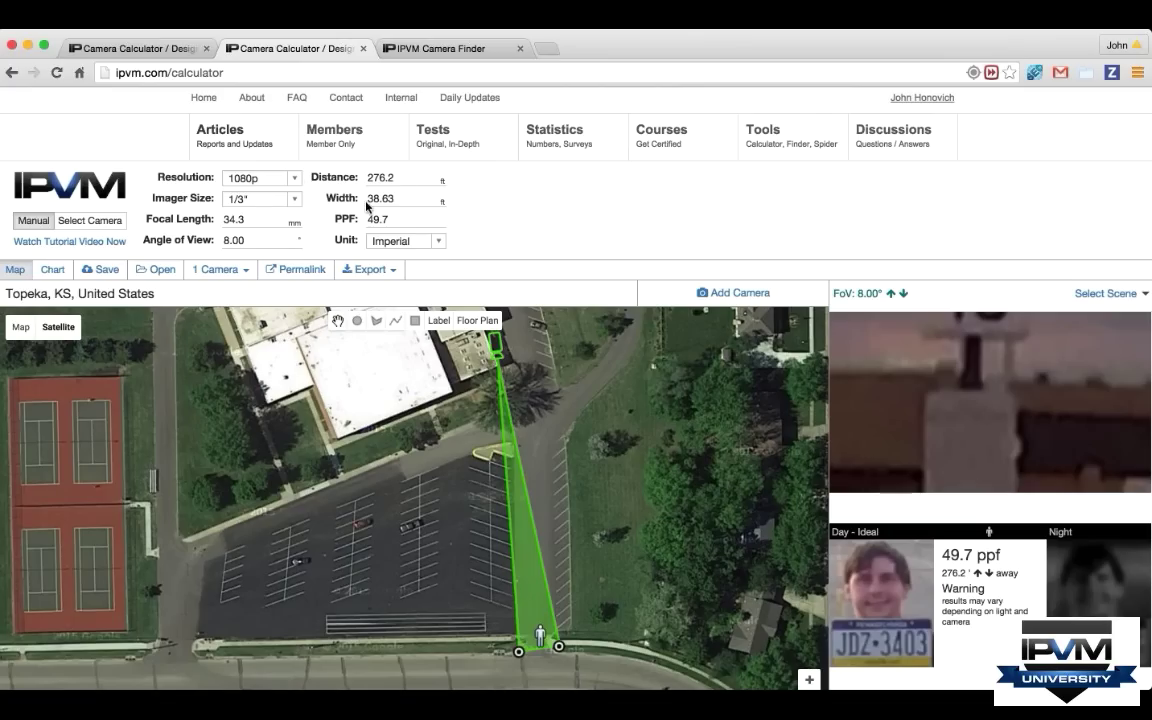
pyautogui.click(290, 180)
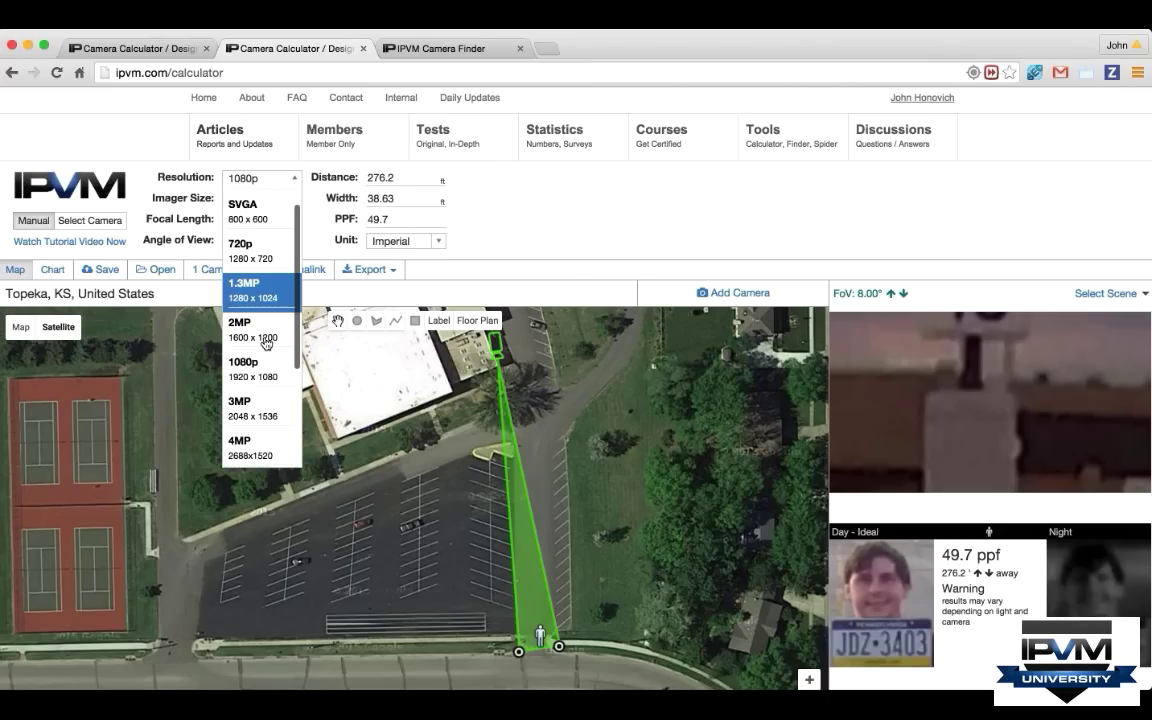
pyautogui.scroll(-3, 265, 343)
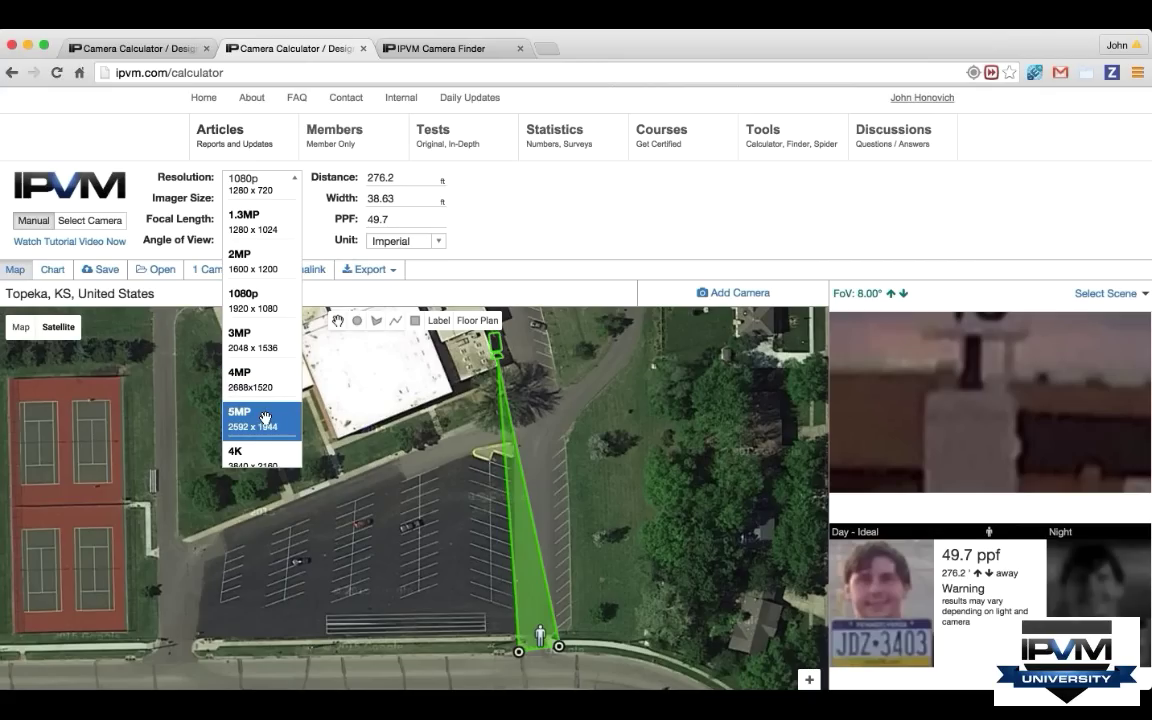
pyautogui.click(265, 417)
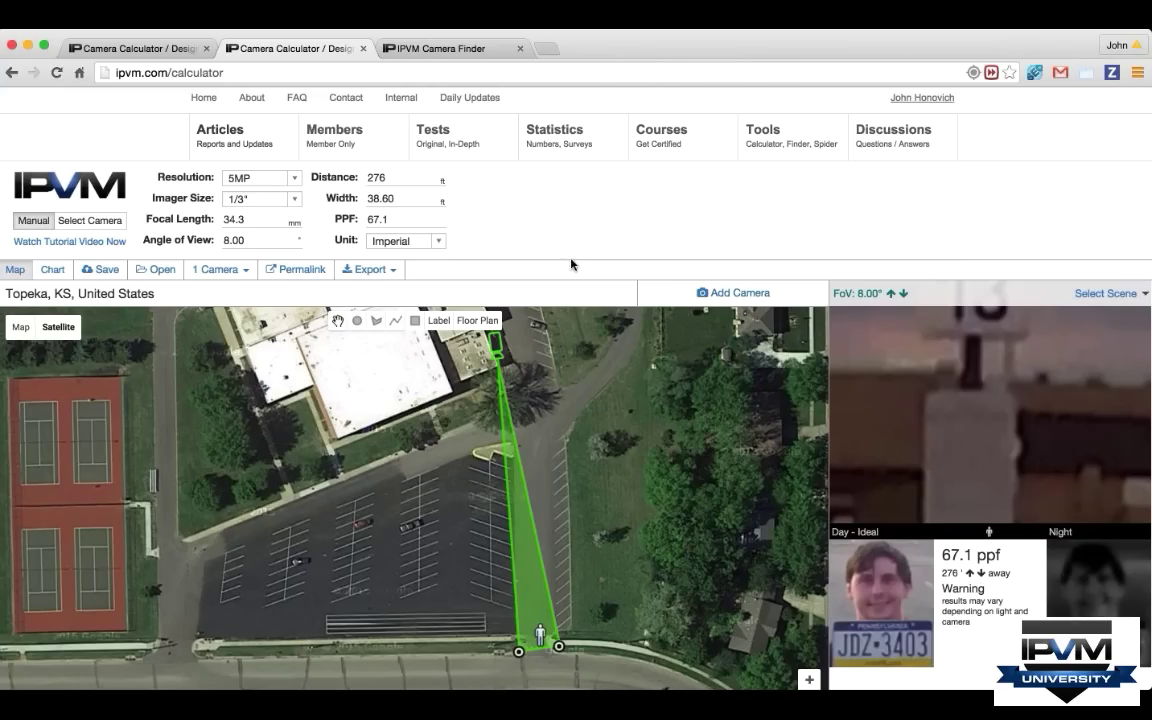
pyautogui.click(290, 179)
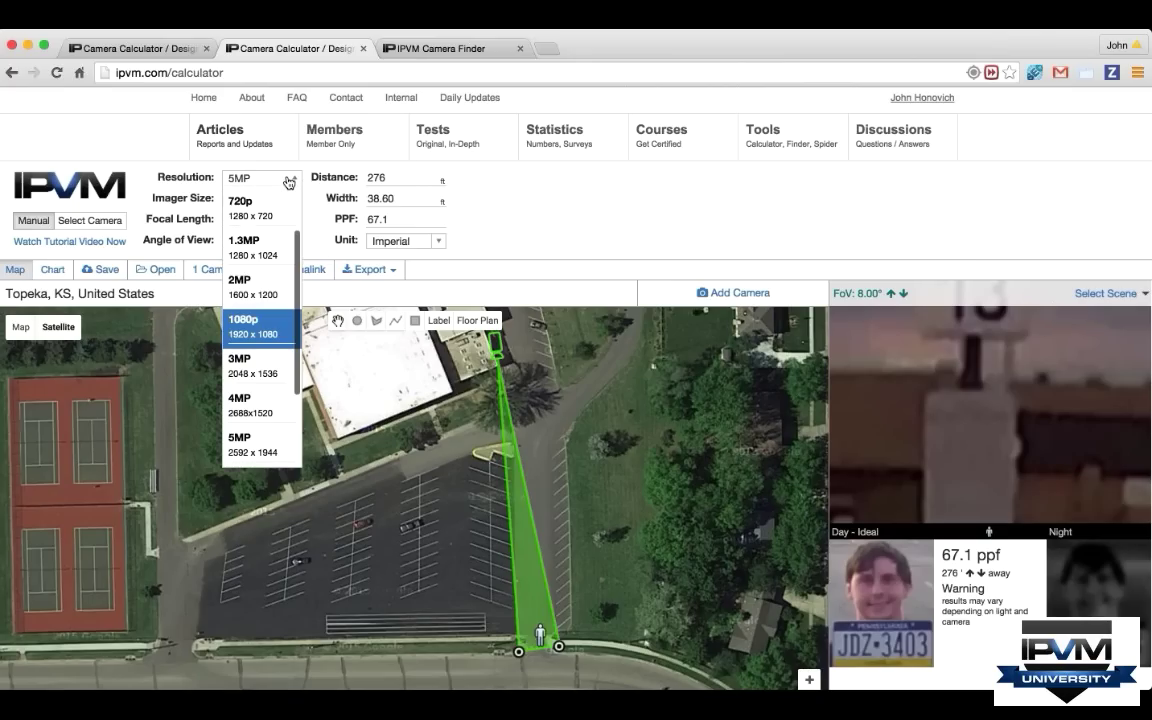
pyautogui.scroll(-2, 275, 404)
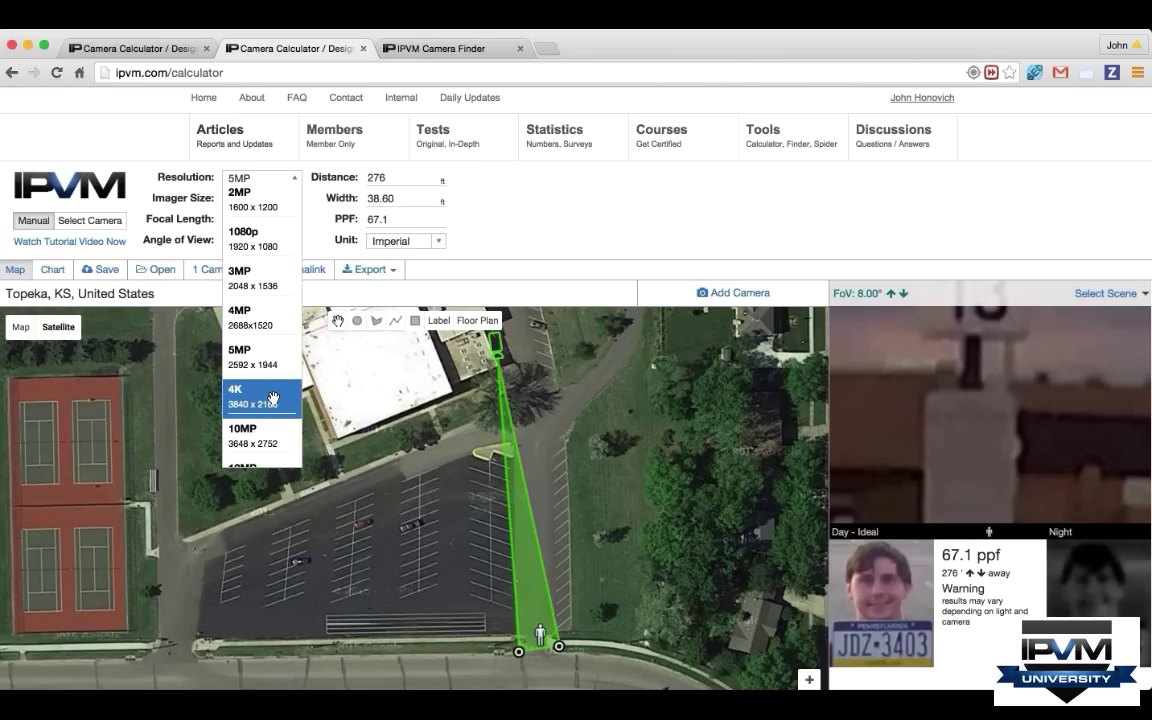
pyautogui.click(273, 398)
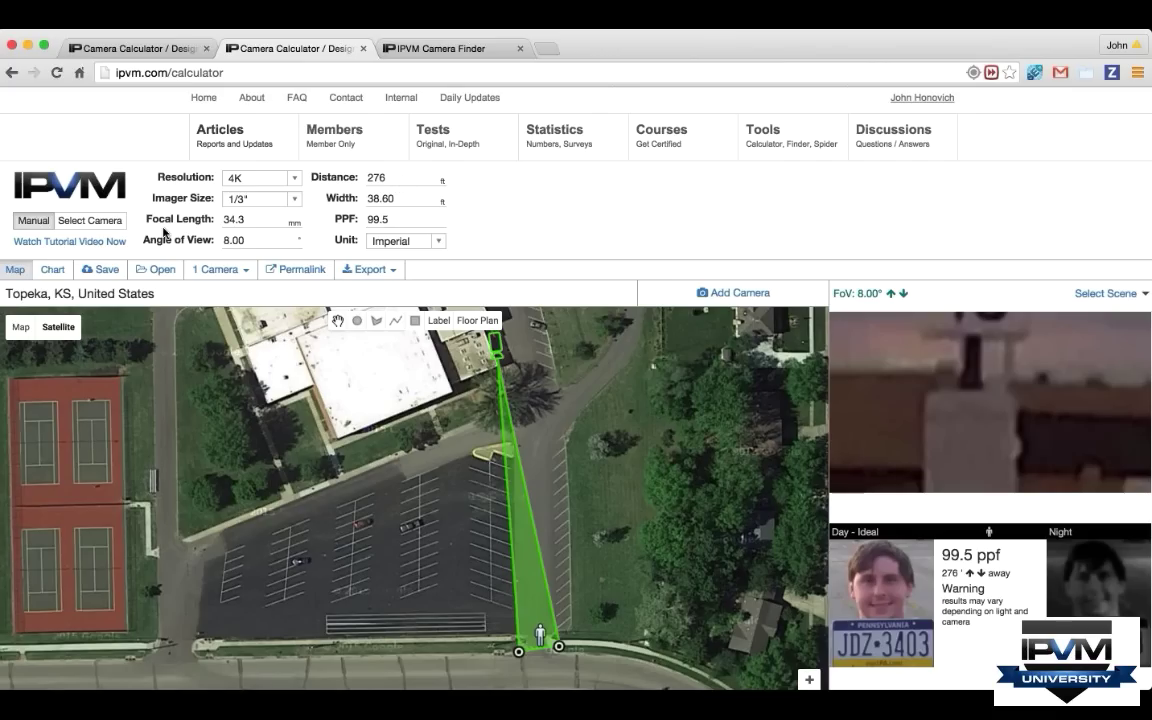
# - Switch the calculator to selecting a specific camera and browse the list of Panasonic models
pyautogui.click(90, 220)
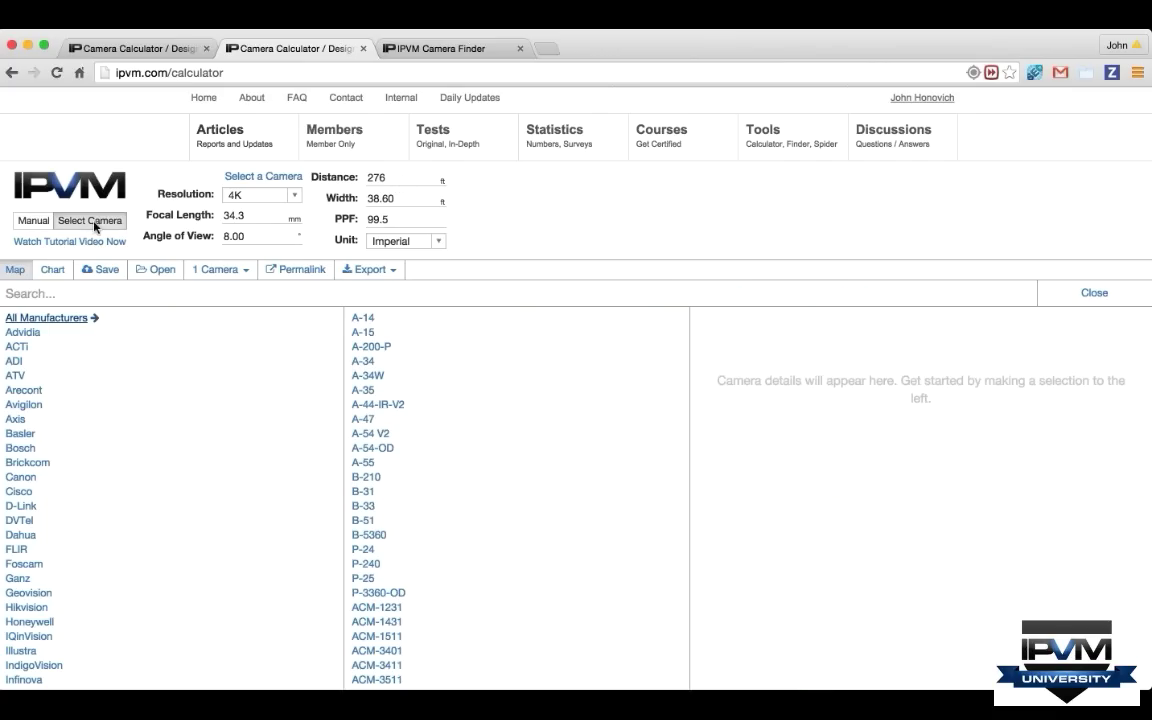
pyautogui.scroll(-8, 44, 510)
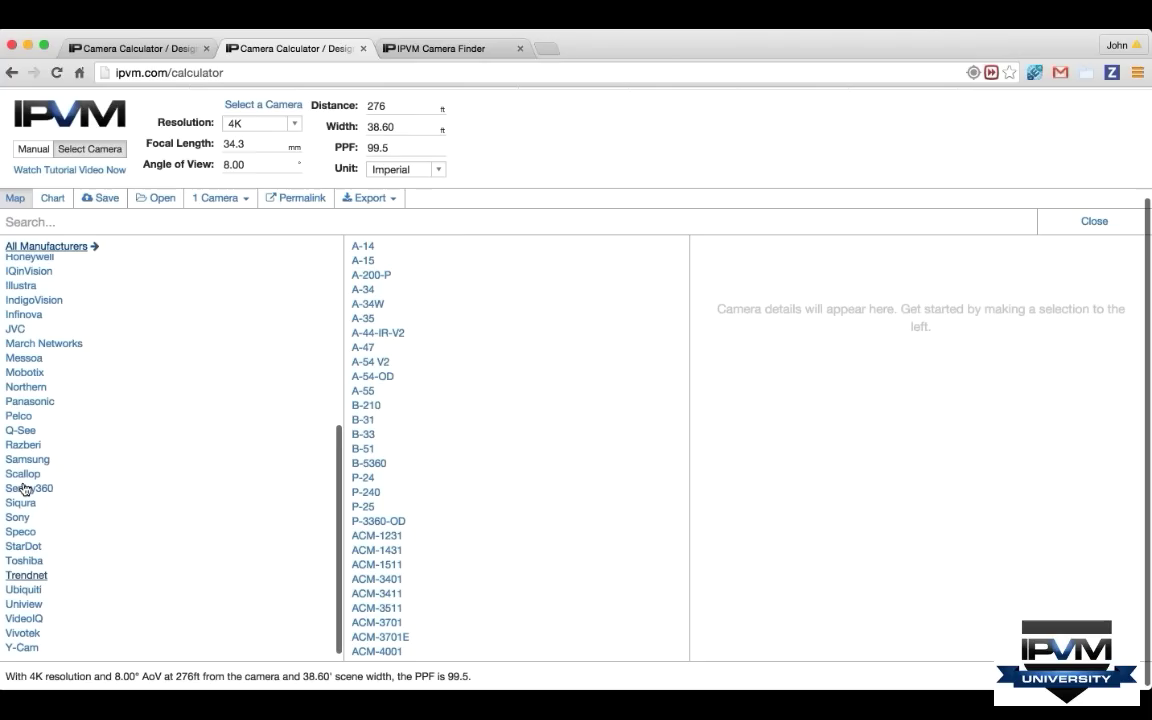
pyautogui.click(30, 401)
pyautogui.scroll(-3, 470, 452)
pyautogui.scroll(-15, 470, 452)
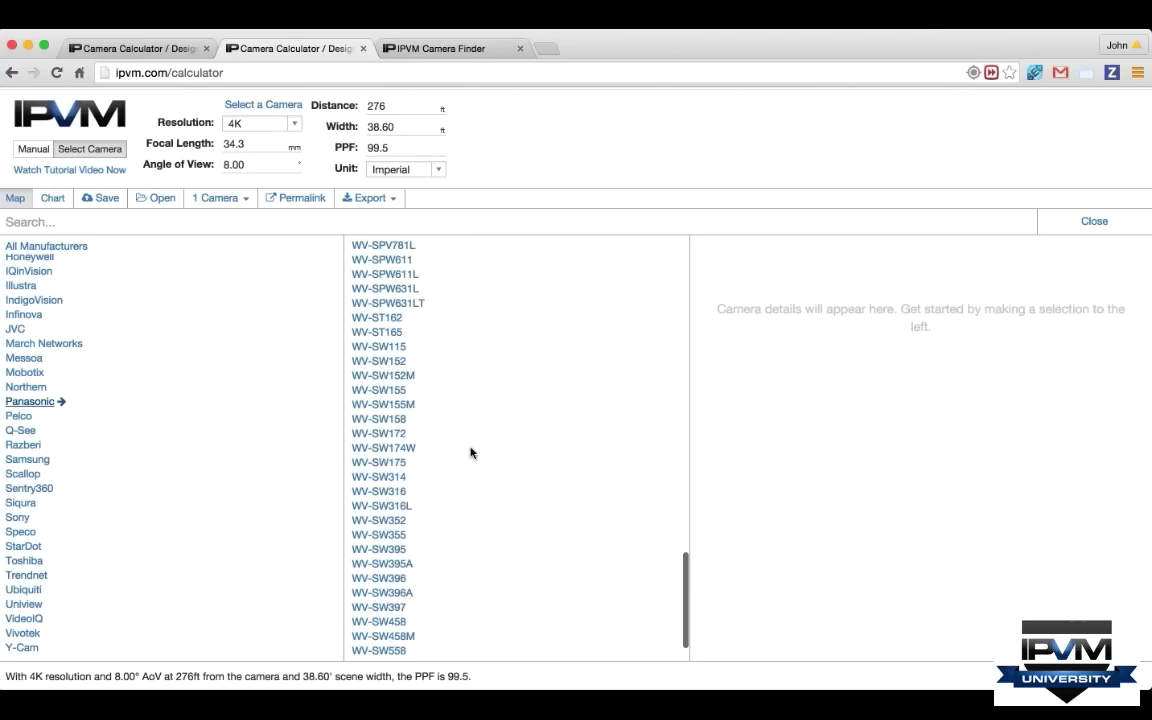
# - In the Camera Finder's browser tab, search IPVM's video surveillance tests for Panasonic and open the "Panasonic 4K / 12MP Camera Tested" report
pyautogui.click(440, 48)
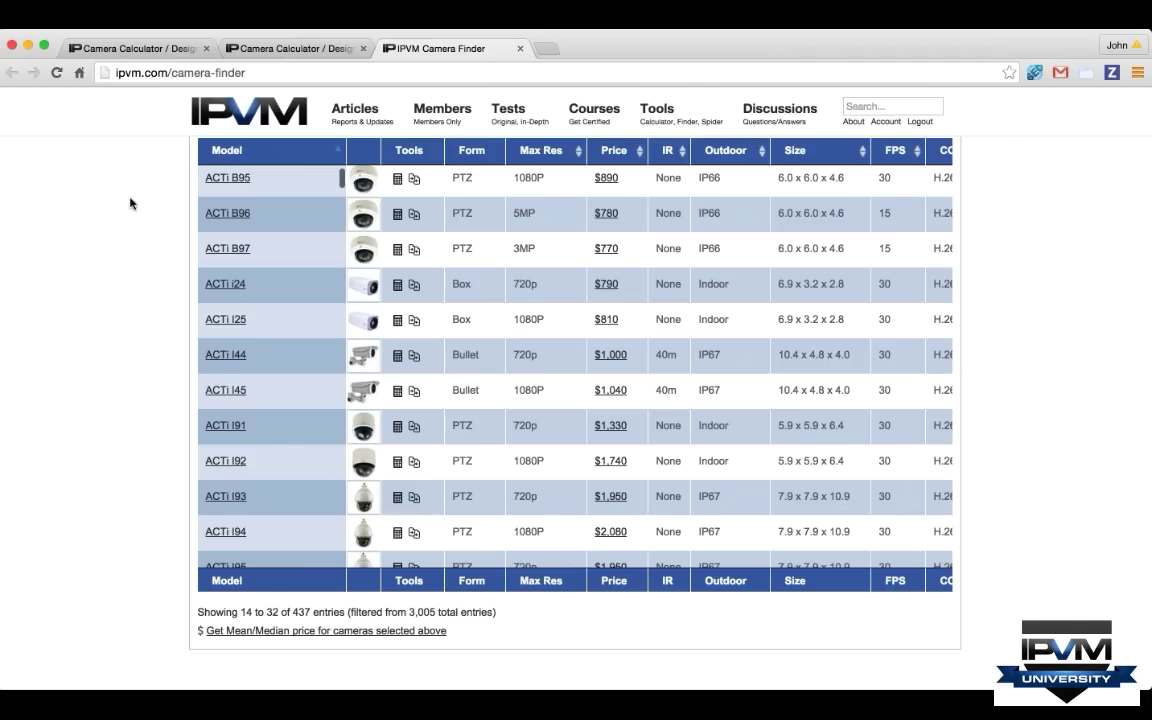
pyautogui.scroll(5, 132, 193)
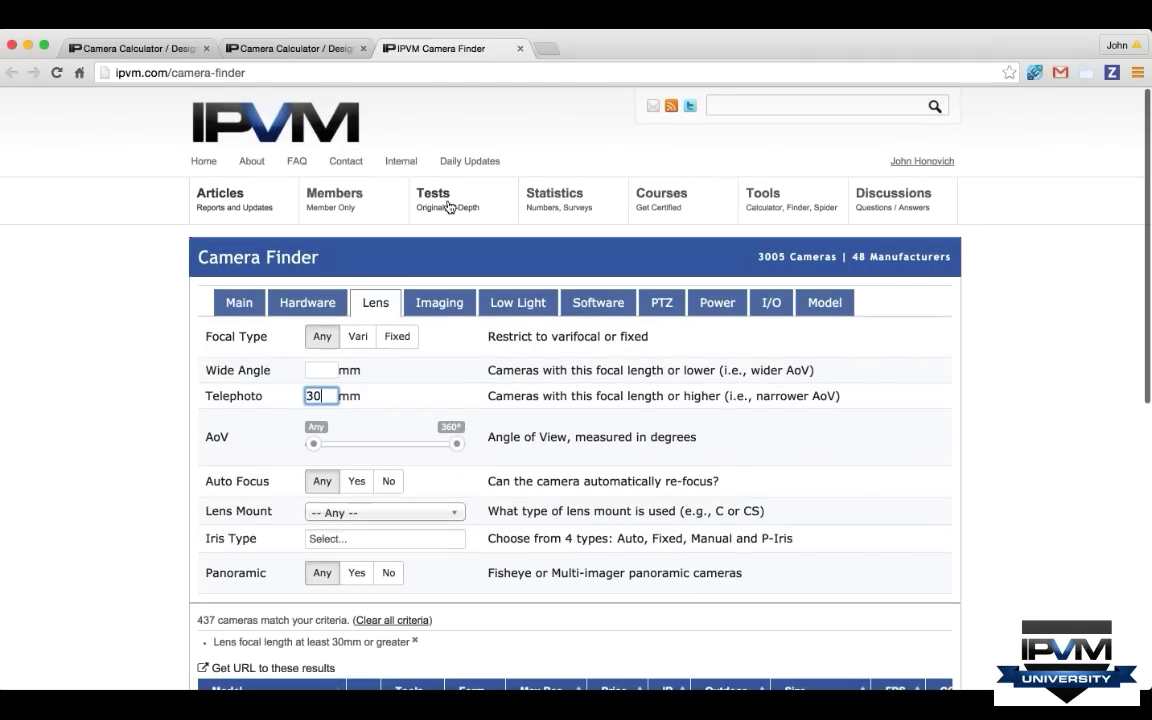
pyautogui.click(448, 205)
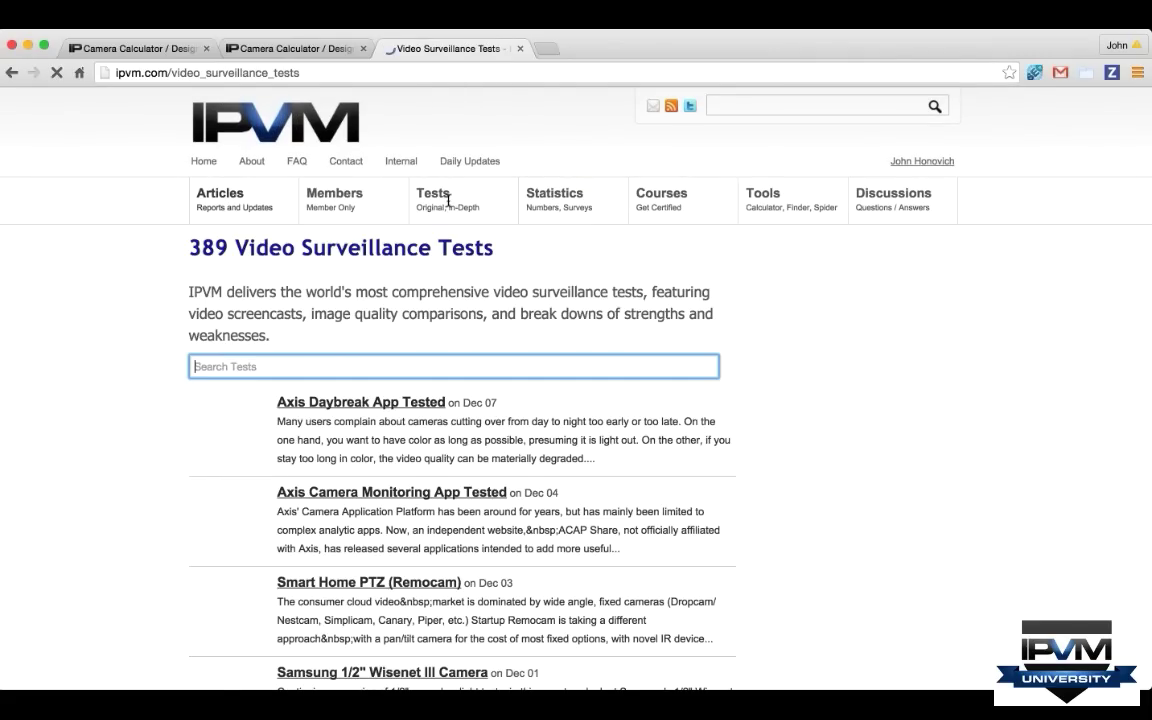
pyautogui.write('panasoni')
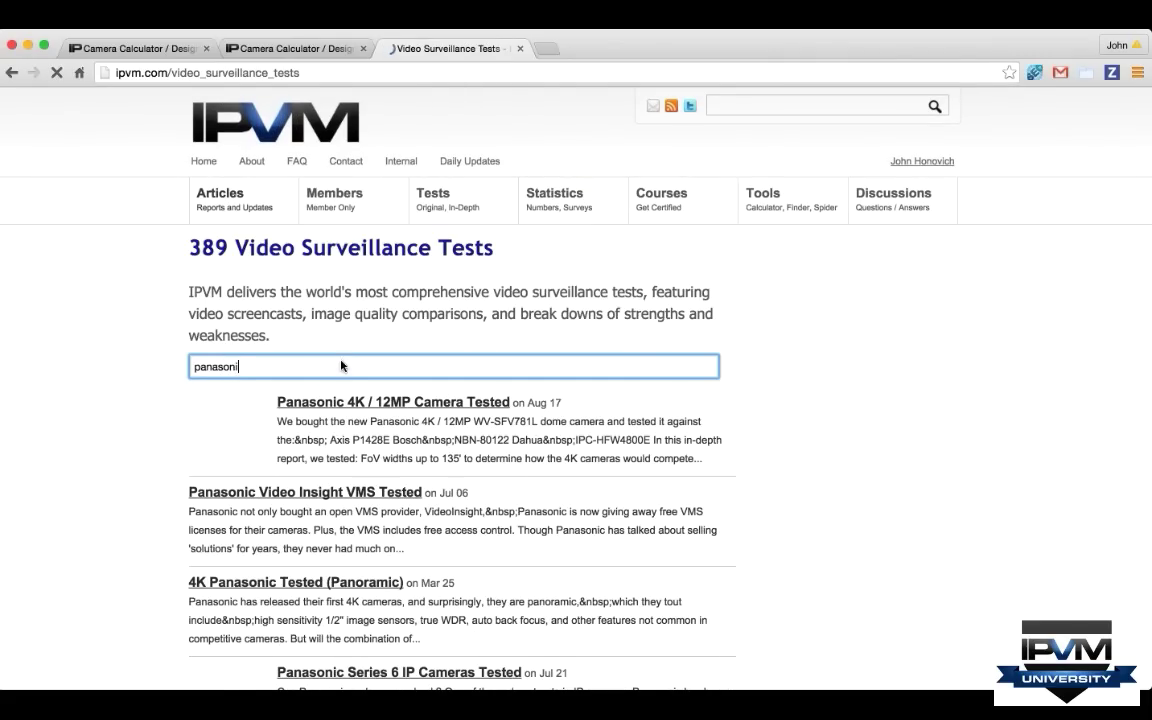
pyautogui.click(453, 405)
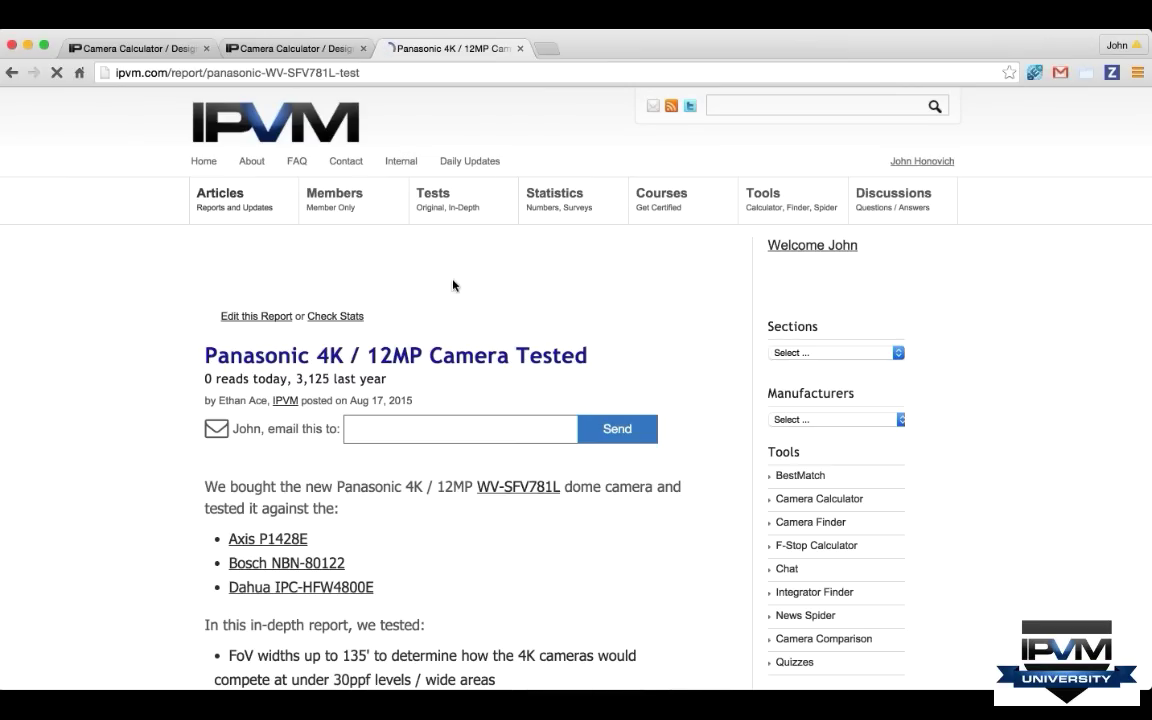
# - Back in the calculator, search the Panasonic models for "78" and select the WV-SFV781L as the camera
pyautogui.click(288, 48)
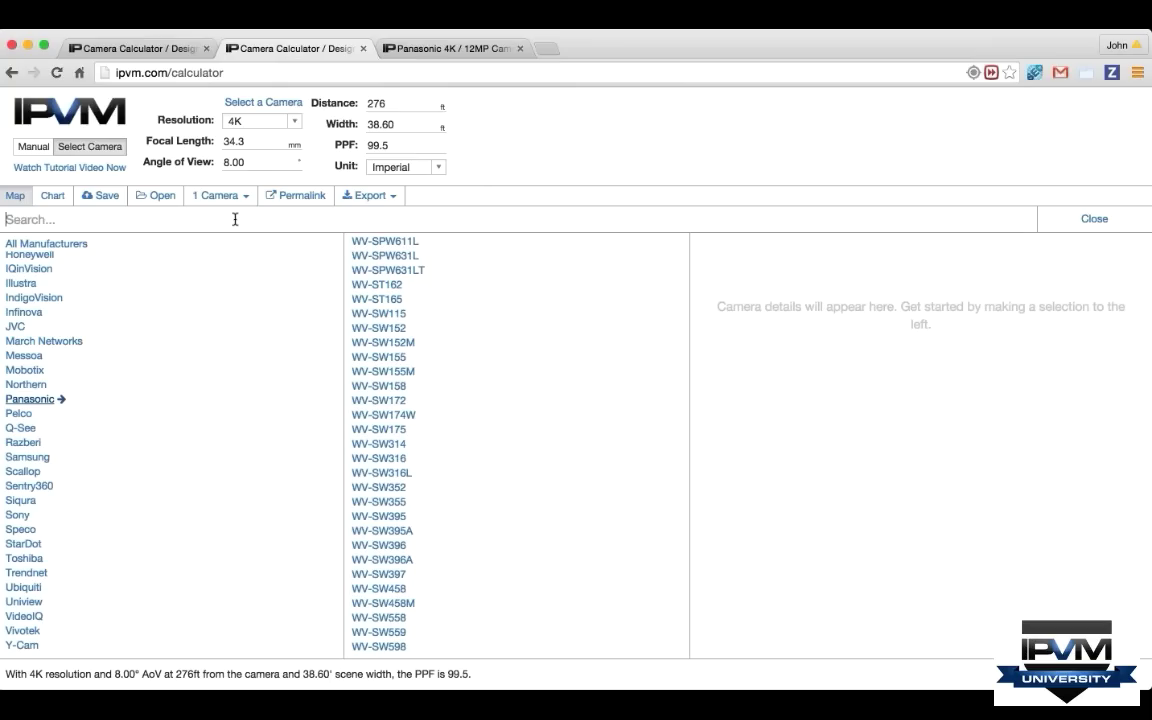
pyautogui.write('78')
pyautogui.click(417, 245)
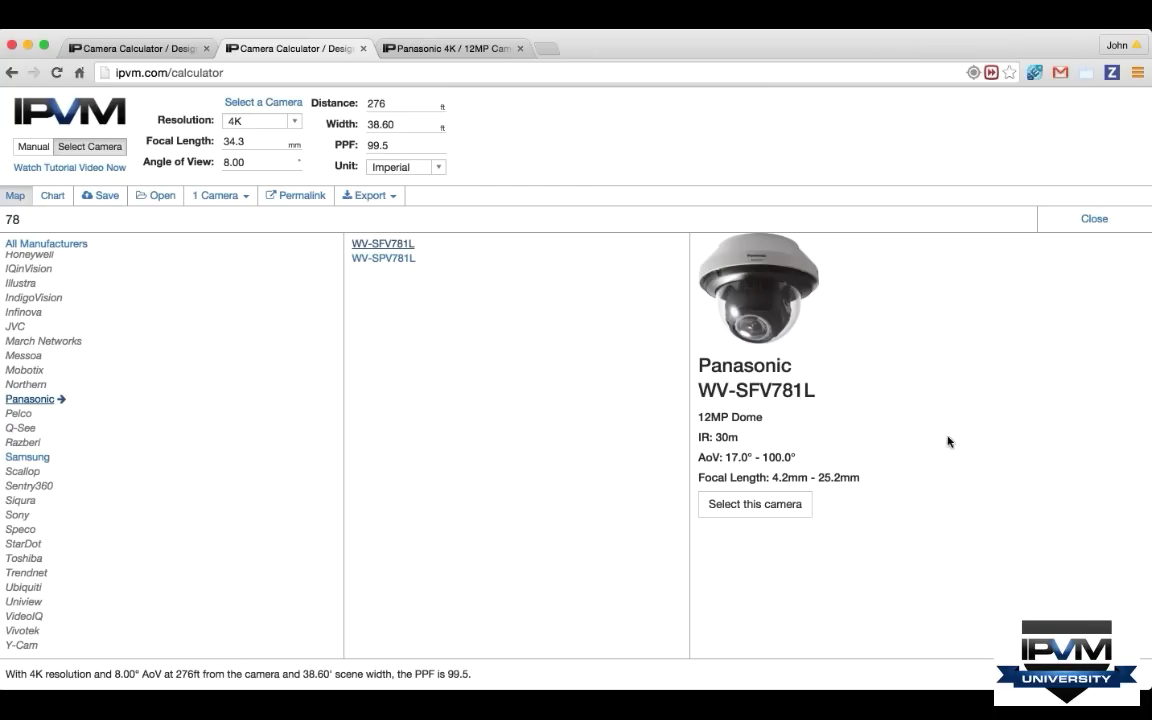
pyautogui.click(784, 502)
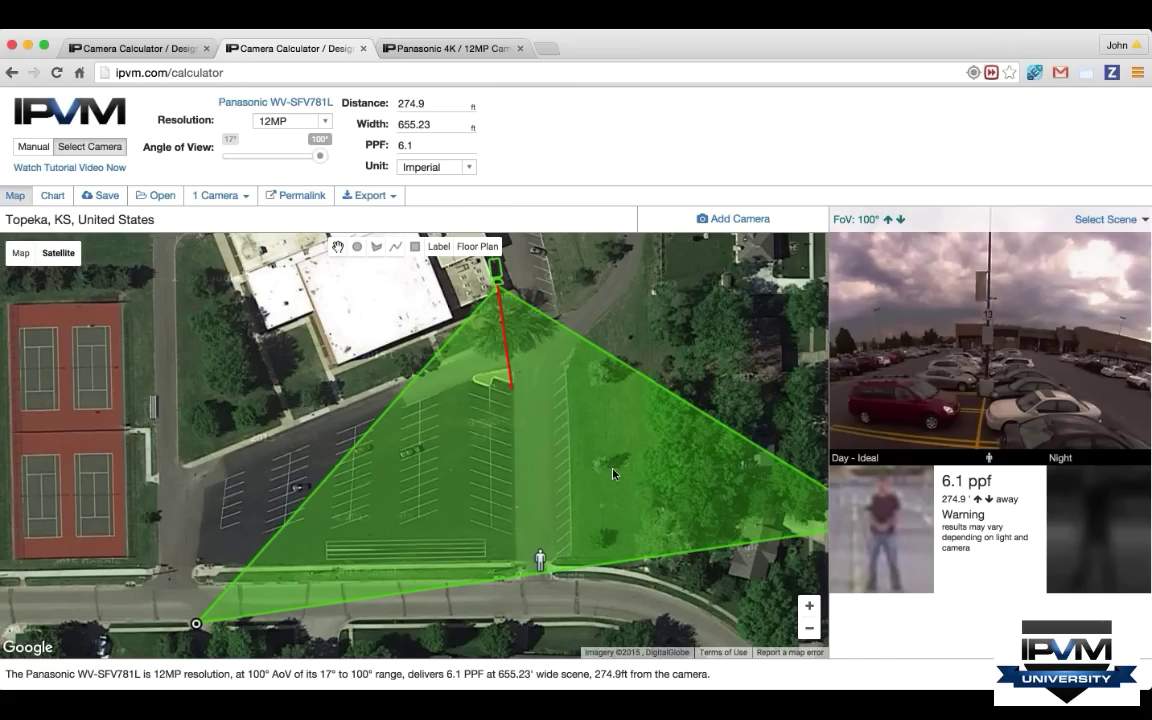
# - Narrow the Panasonic camera's angle of view to 17° and shorten its target distance at the street entrance to about 261 ft
pyautogui.moveTo(318, 156); pyautogui.dragTo(216, 159)
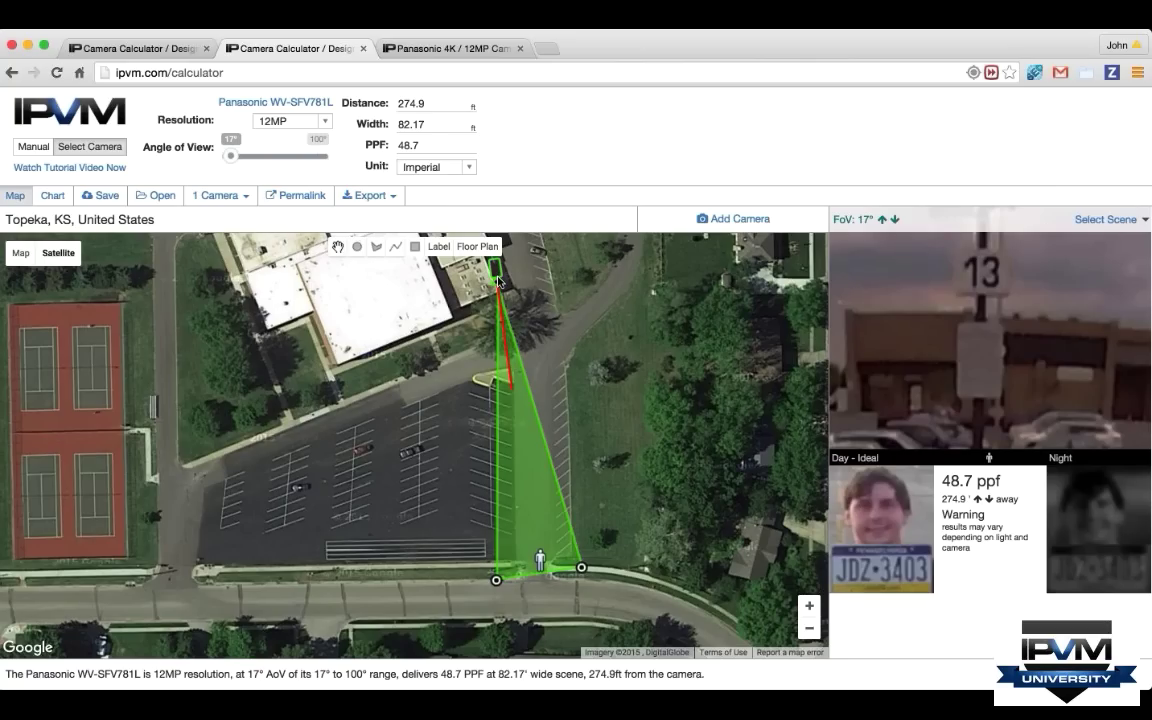
pyautogui.moveTo(499, 308); pyautogui.dragTo(500, 335)
pyautogui.moveTo(485, 554); pyautogui.dragTo(484, 541)
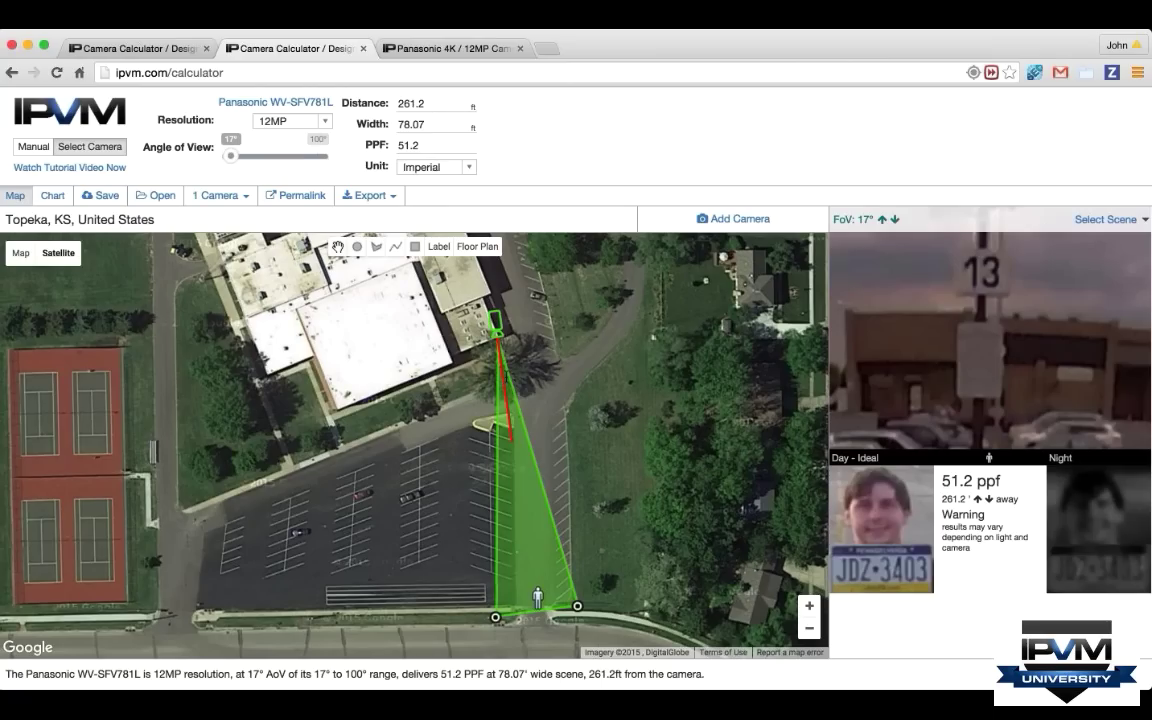
# - Replace the Panasonic test report with the Camera Finder and filter for cameras with an IR range between 100m and 200m
pyautogui.click(466, 45)
pyautogui.moveTo(800, 205)
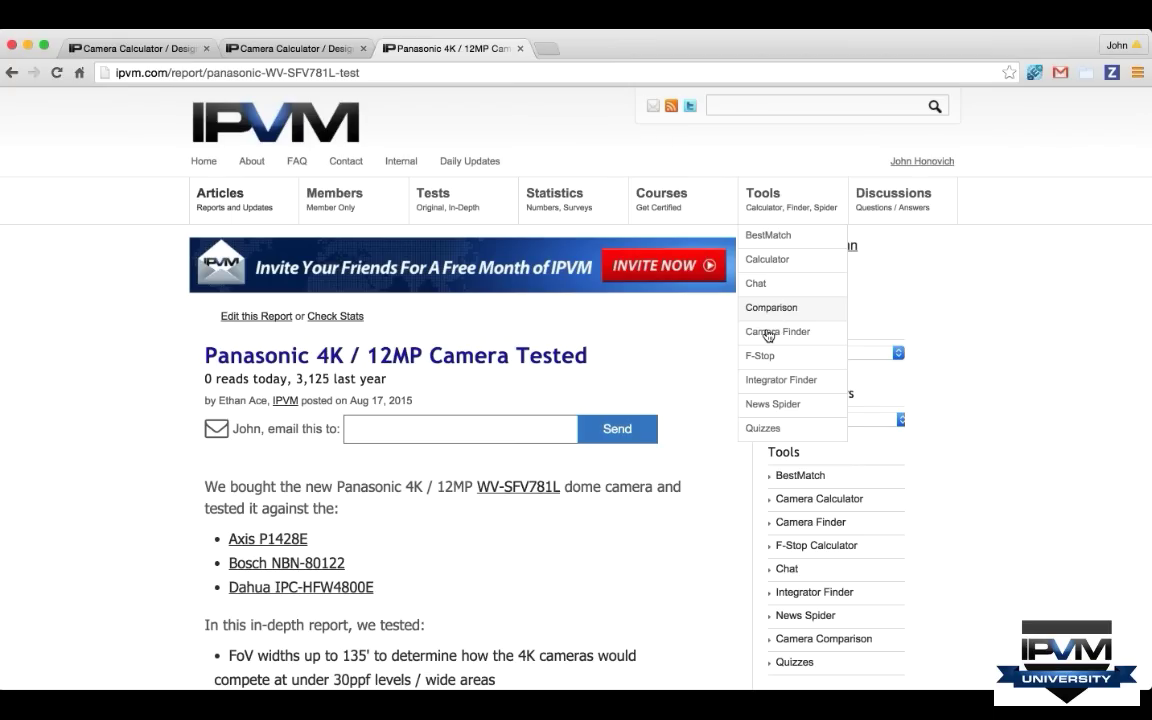
pyautogui.click(768, 333)
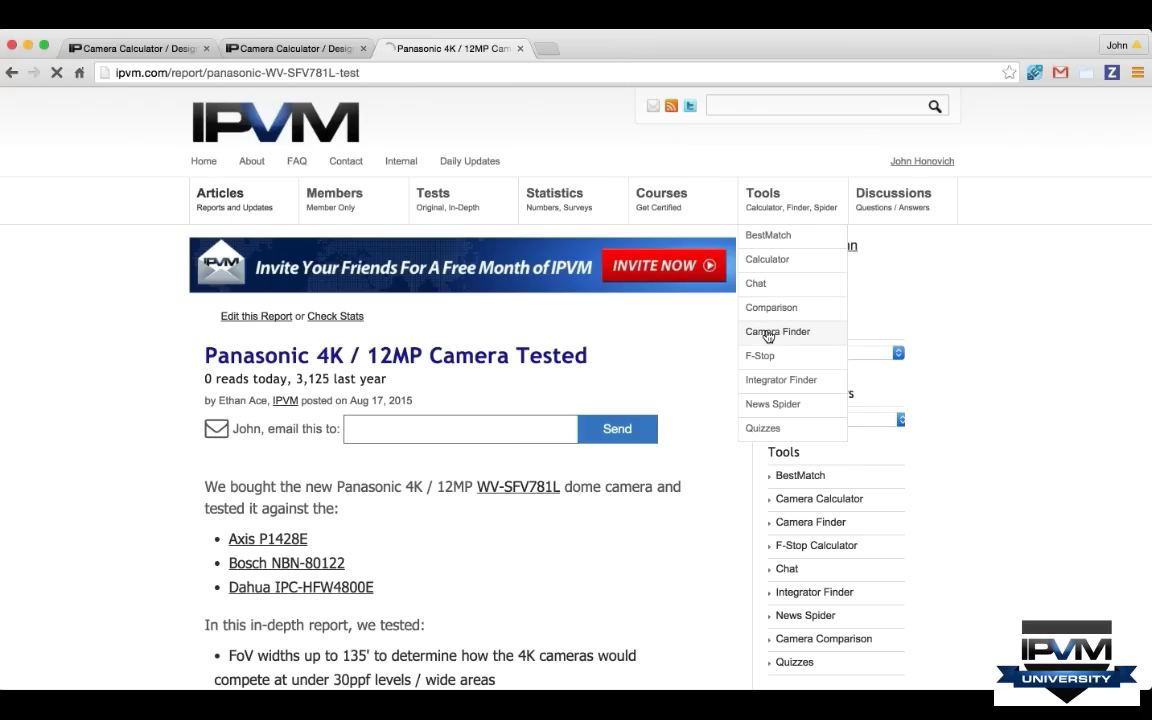
pyautogui.click(335, 48)
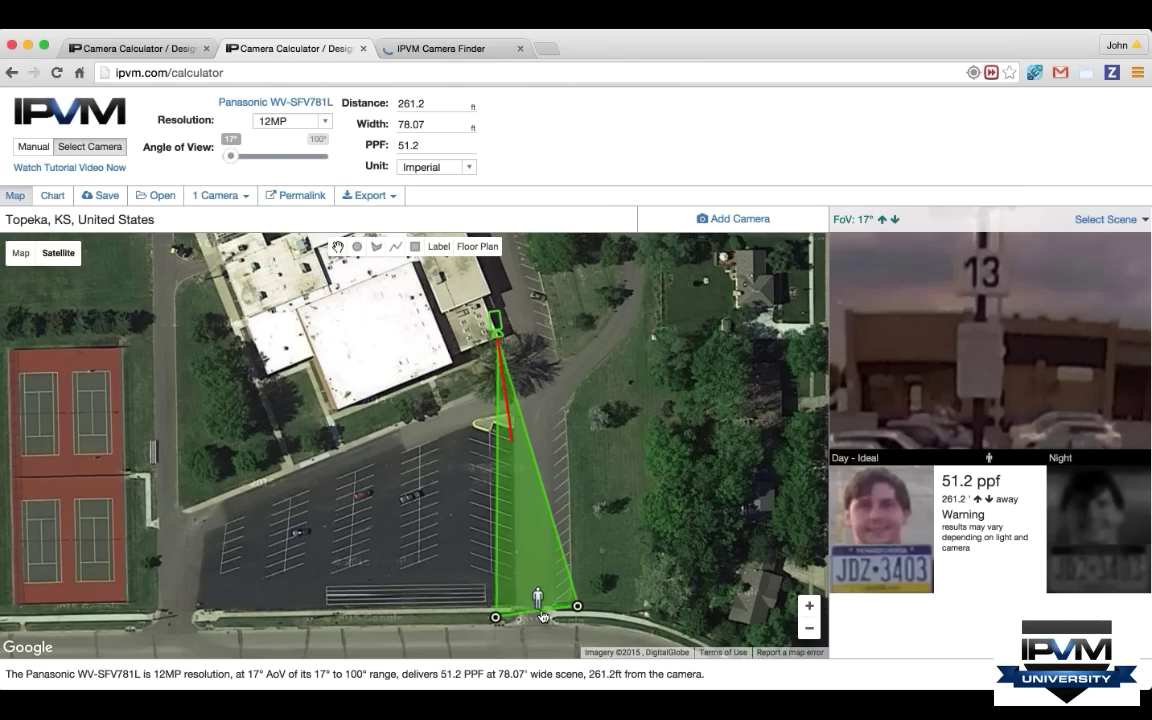
pyautogui.hotkey('ctrl', 'Tab')
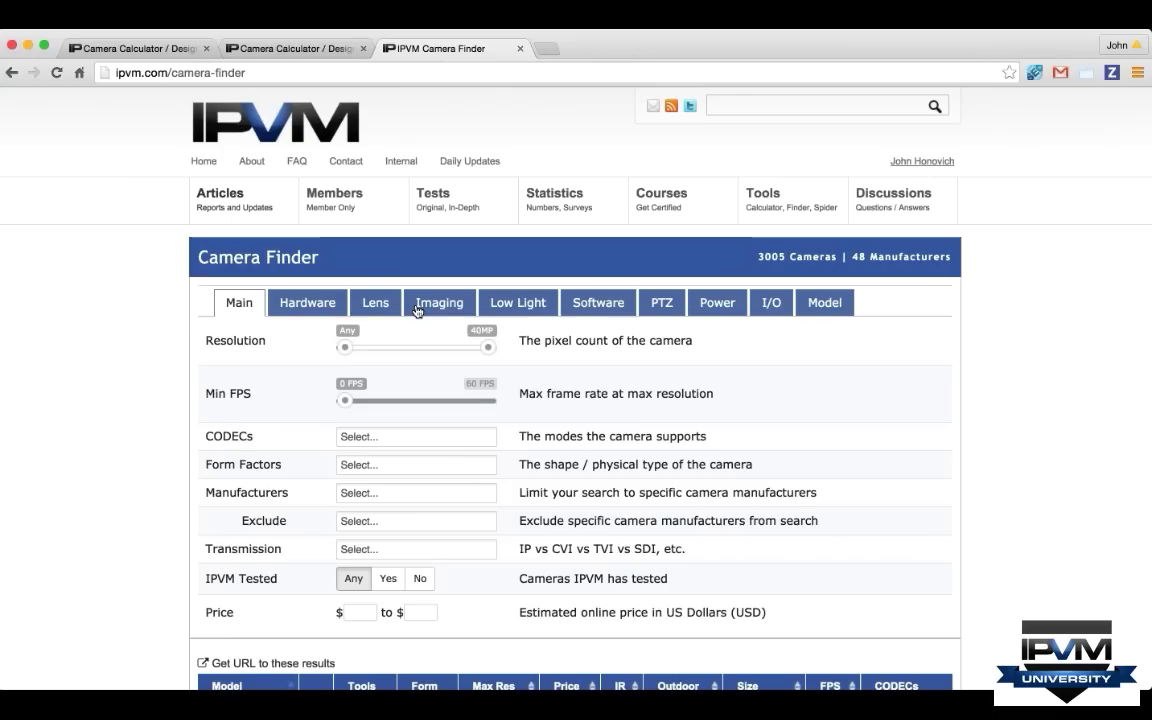
pyautogui.click(533, 299)
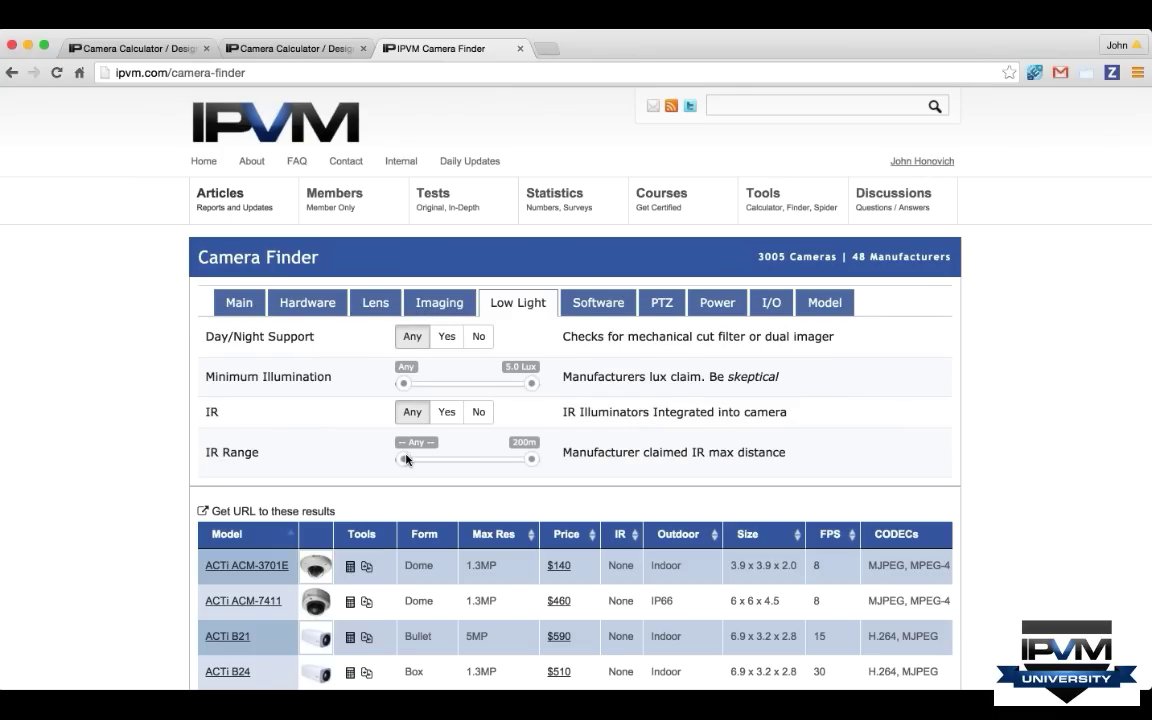
pyautogui.moveTo(401, 459); pyautogui.dragTo(505, 459)
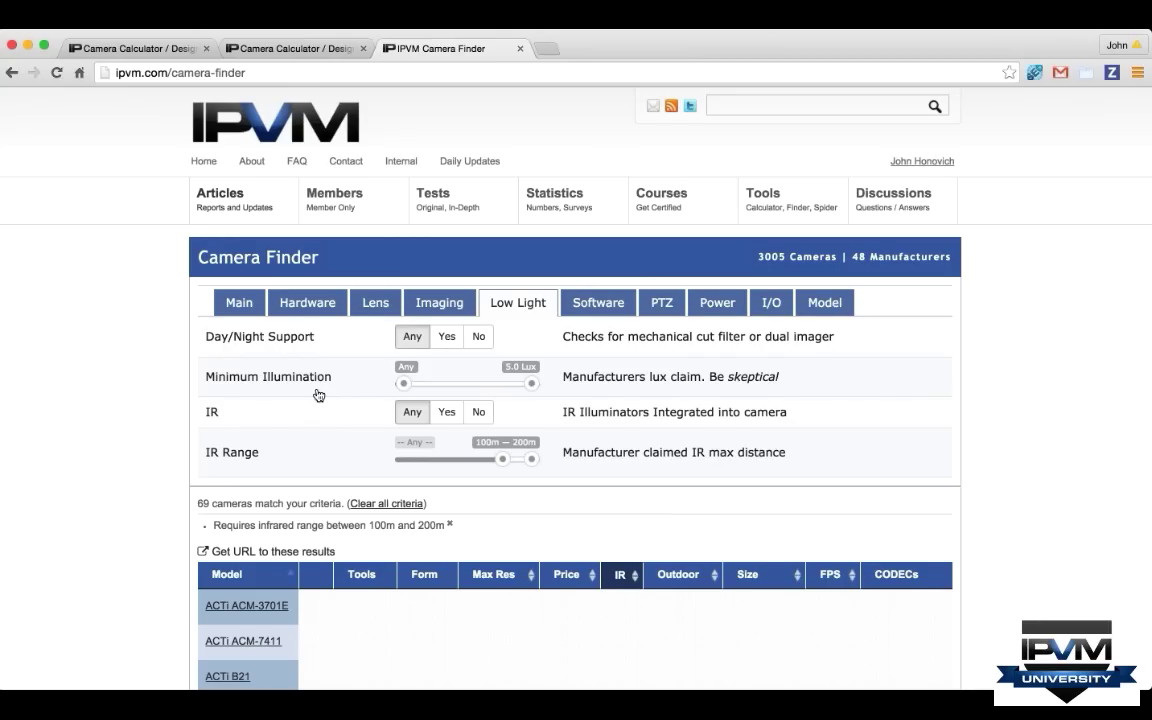
# - Exclude PTZ cameras from the Camera Finder results and review the specifications of the matching models, including focal length and angle of view
pyautogui.click(654, 314)
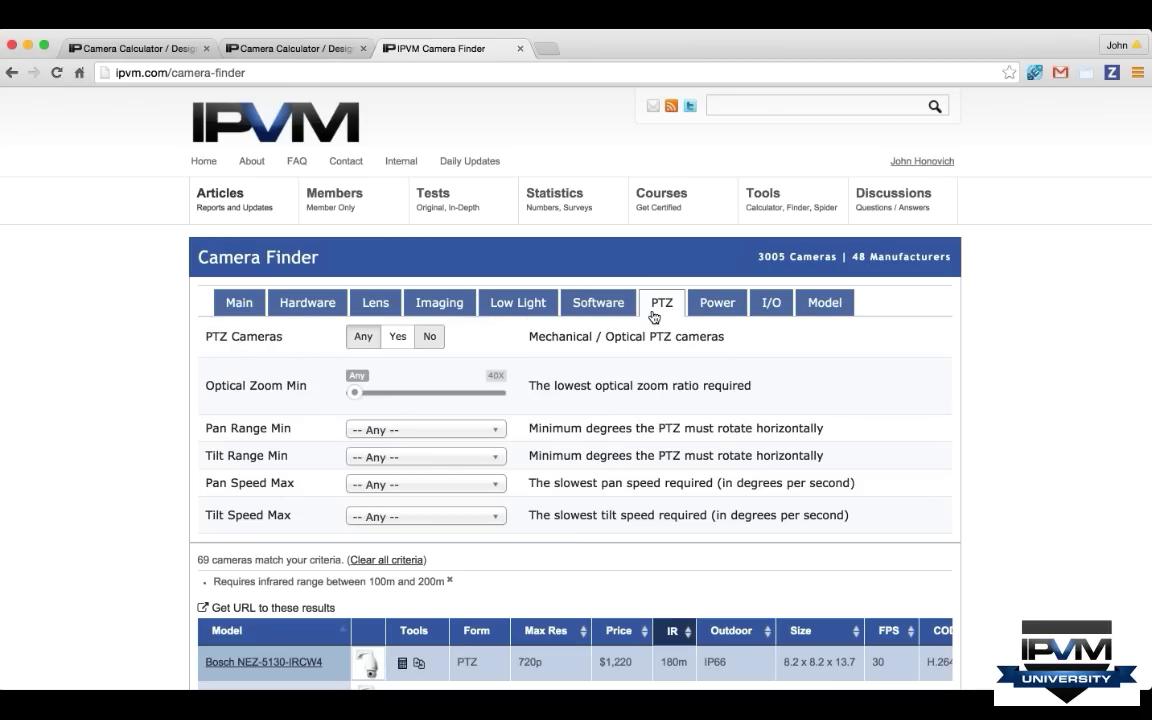
pyautogui.click(388, 336)
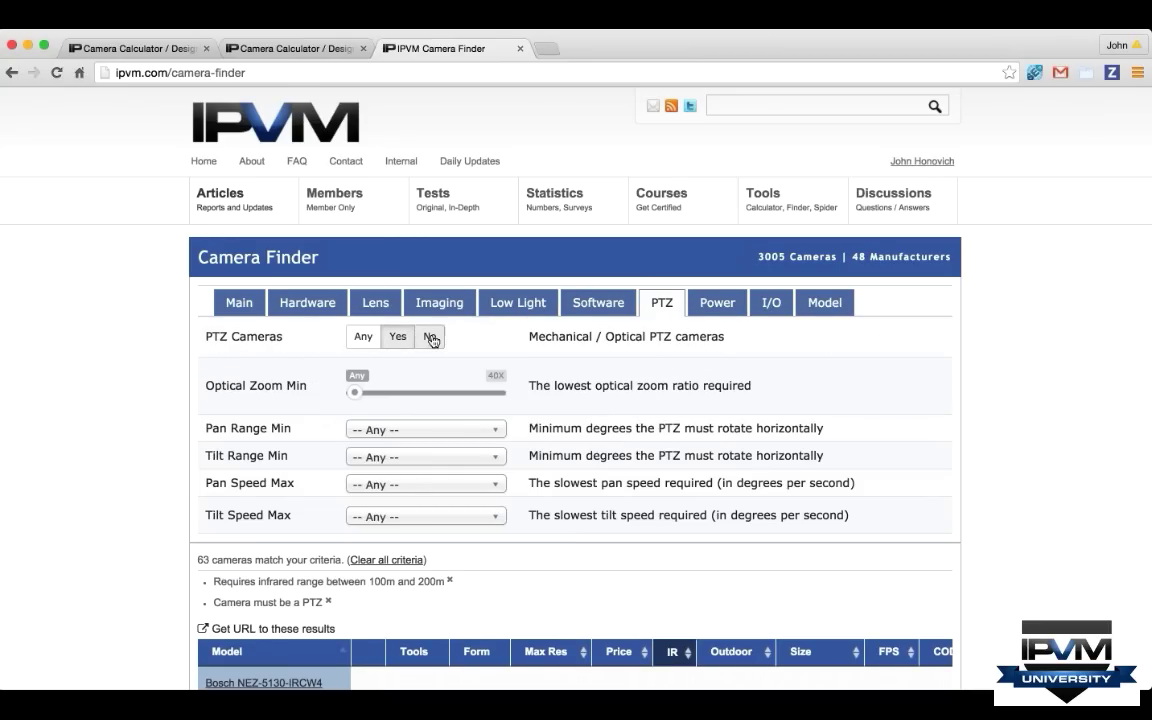
pyautogui.click(430, 337)
pyautogui.scroll(-5, 432, 336)
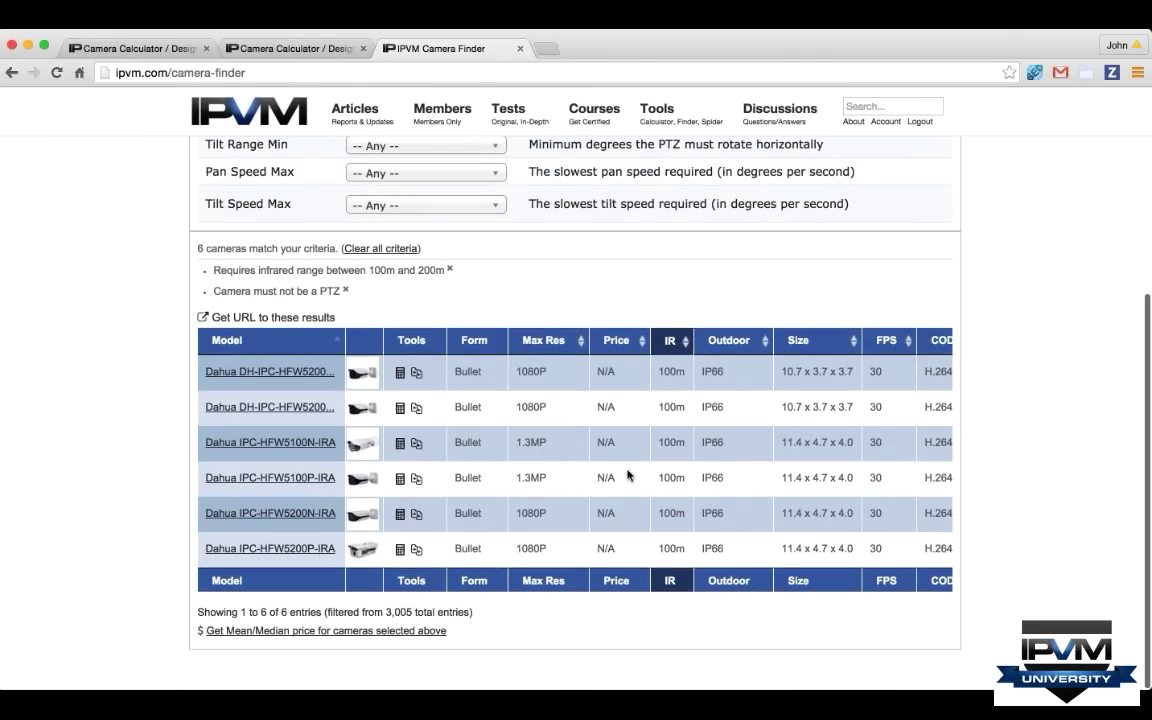
pyautogui.hscroll(10, 627, 473)
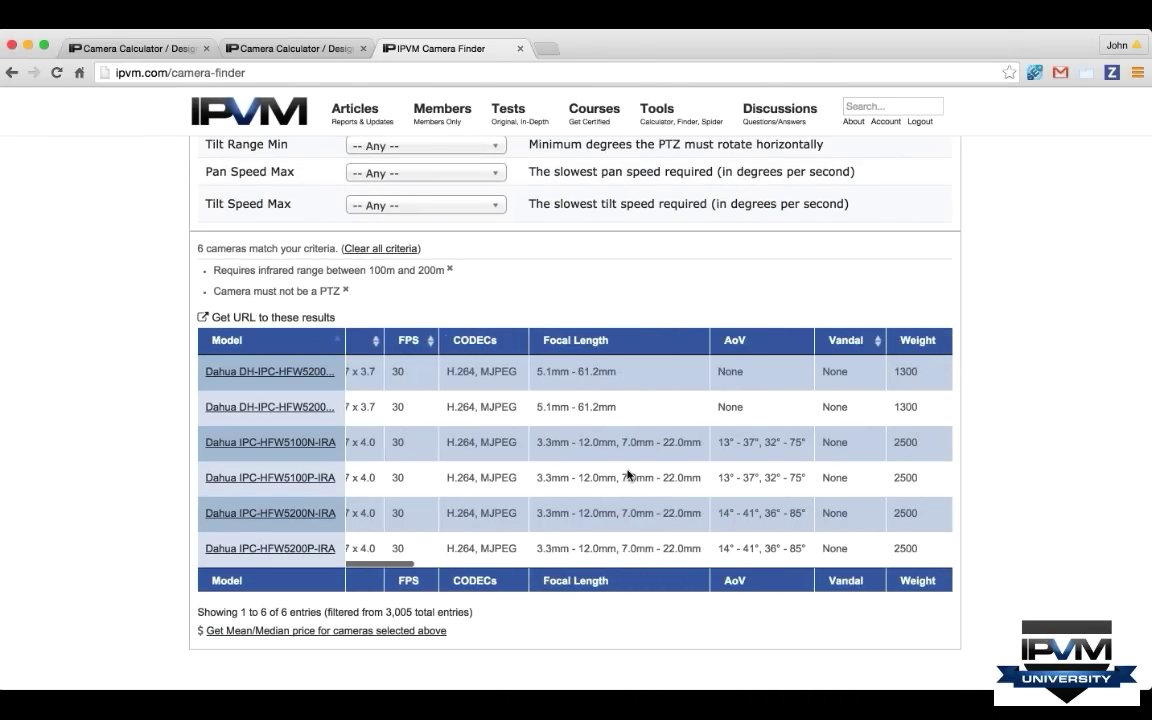
pyautogui.hscroll(-10, 627, 473)
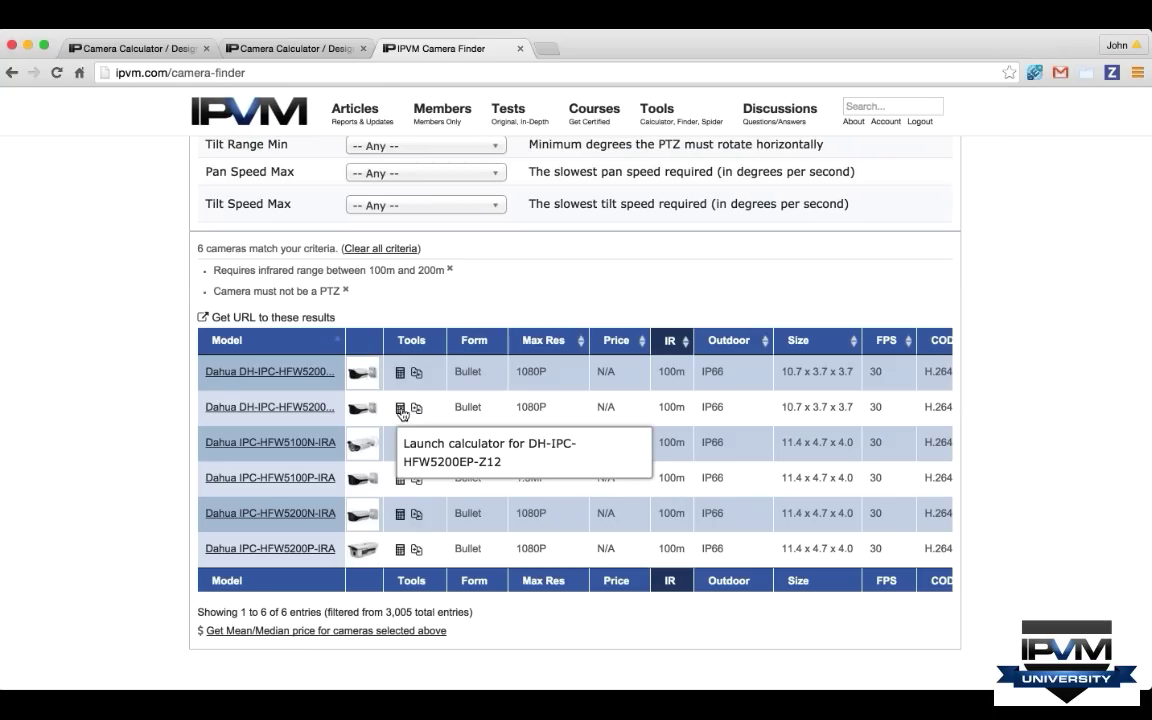
# - Launch the calculator for the Dahua DH-IPC-HFW5200EP-Z12 and copy "ipc-hfw5200ep-z12" from the page address
pyautogui.click(401, 409)
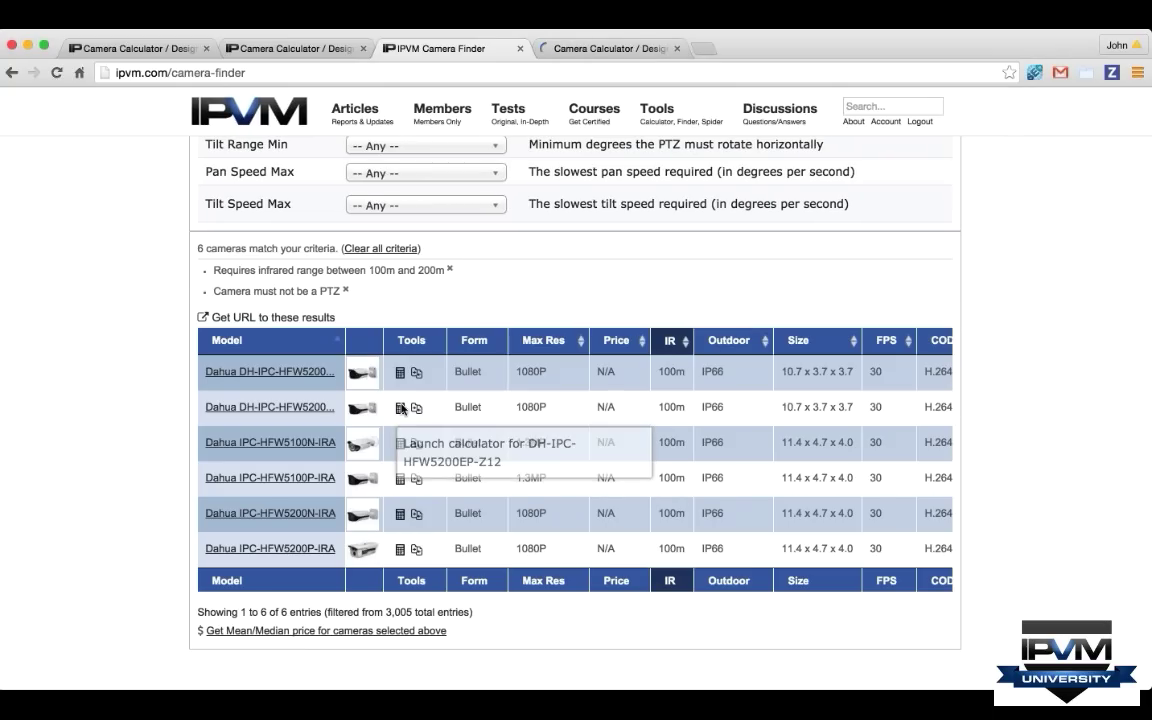
pyautogui.click(599, 47)
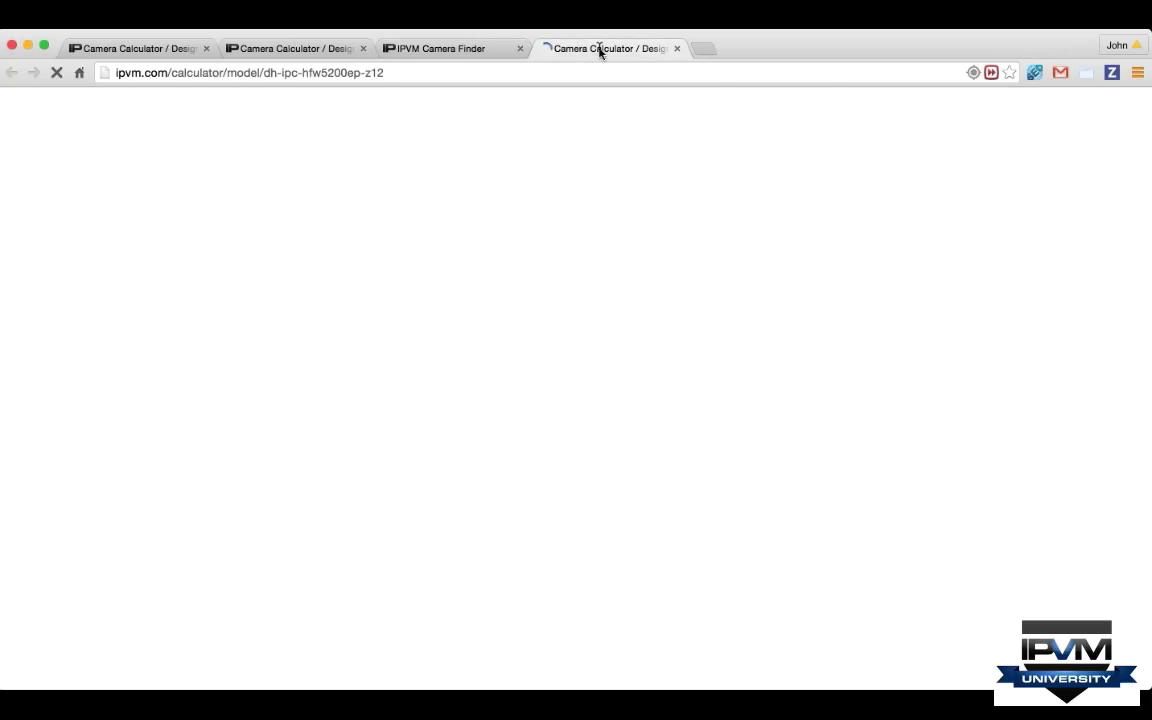
pyautogui.moveTo(386, 73); pyautogui.dragTo(281, 82)
pyautogui.press('super+c')
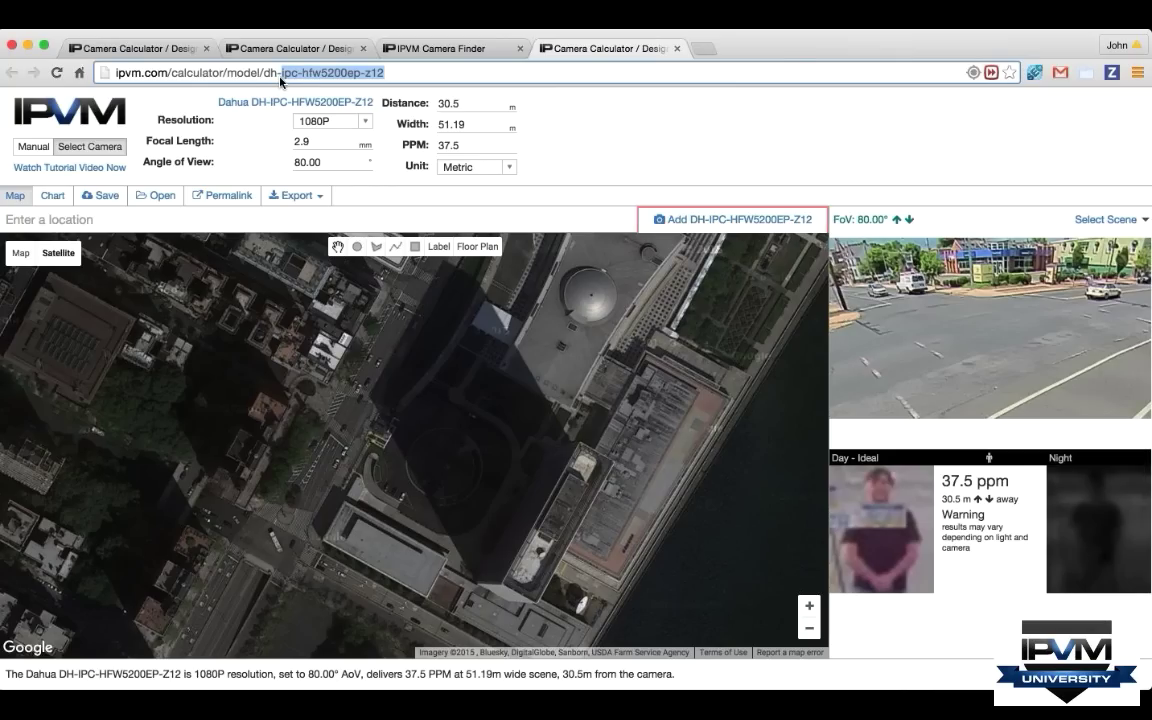
# - In the Topeka calculator, replace the model search with "ipc-hfw5200ep-z12" and select the Dahua DH-IPC-HFW5200EP-Z12 as the camera
pyautogui.click(306, 47)
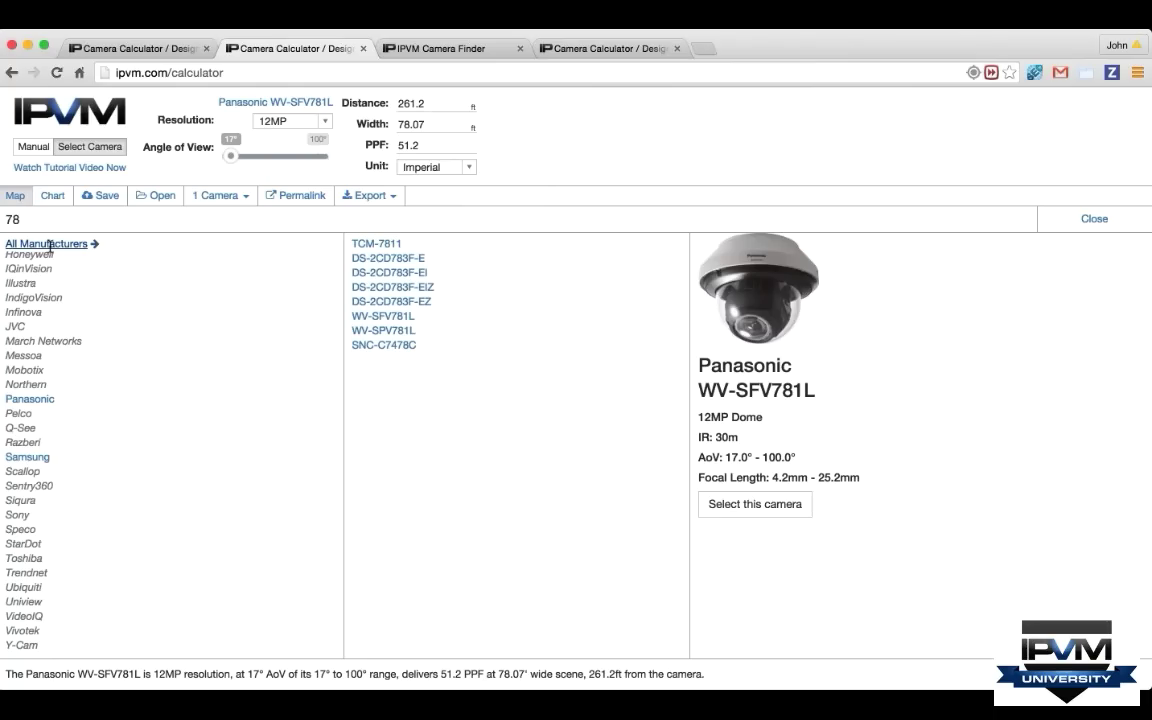
pyautogui.press('BackSpace')
pyautogui.press('BackSpace')
pyautogui.press('super+v')
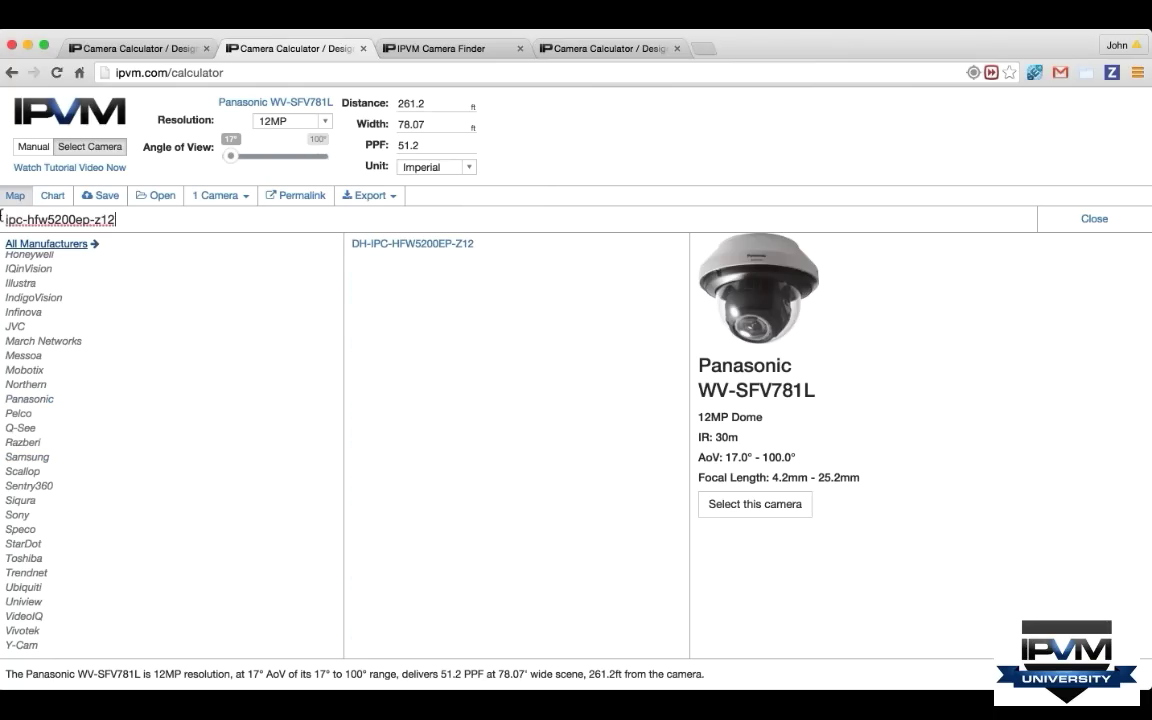
pyautogui.click(380, 247)
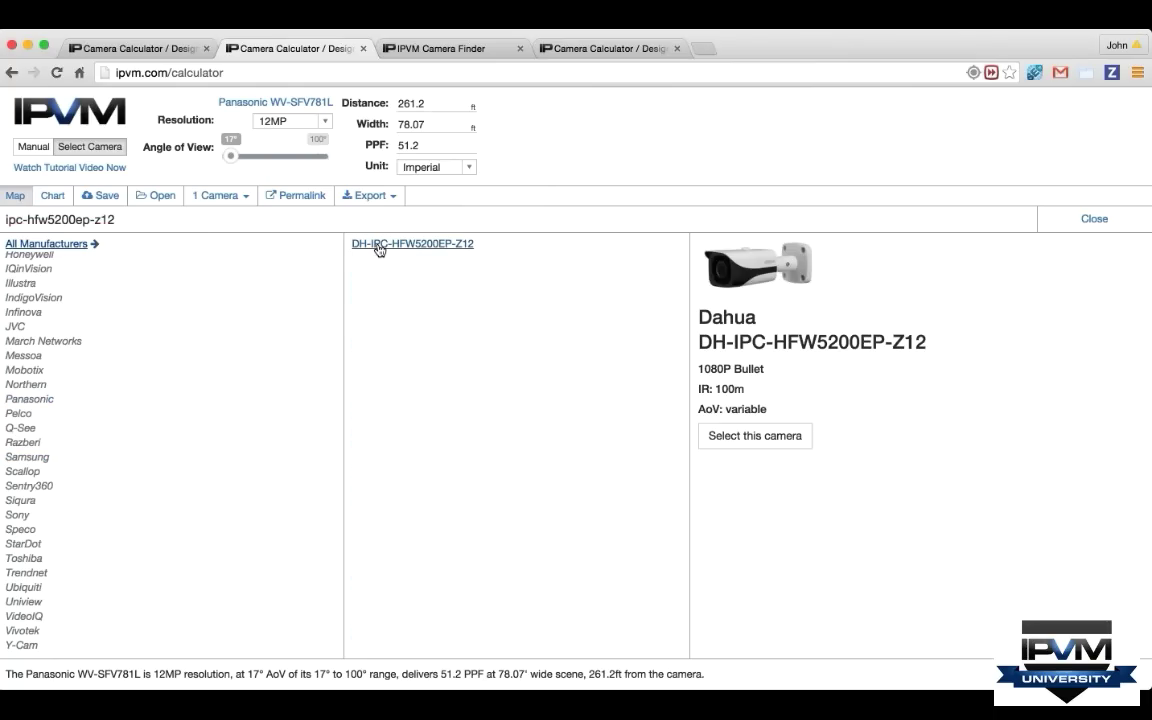
pyautogui.click(772, 435)
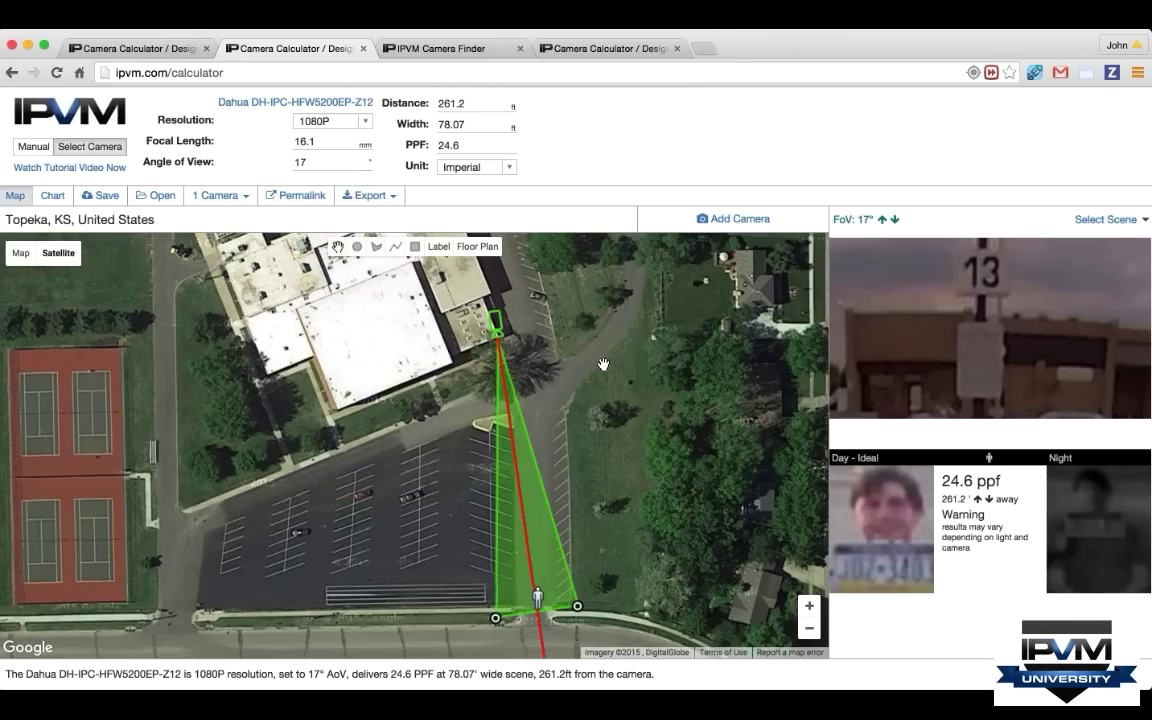
# - Narrow the Dahua camera's angle of view to 11° at the street entrance
pyautogui.click(809, 628)
pyautogui.moveTo(491, 410); pyautogui.dragTo(491, 371)
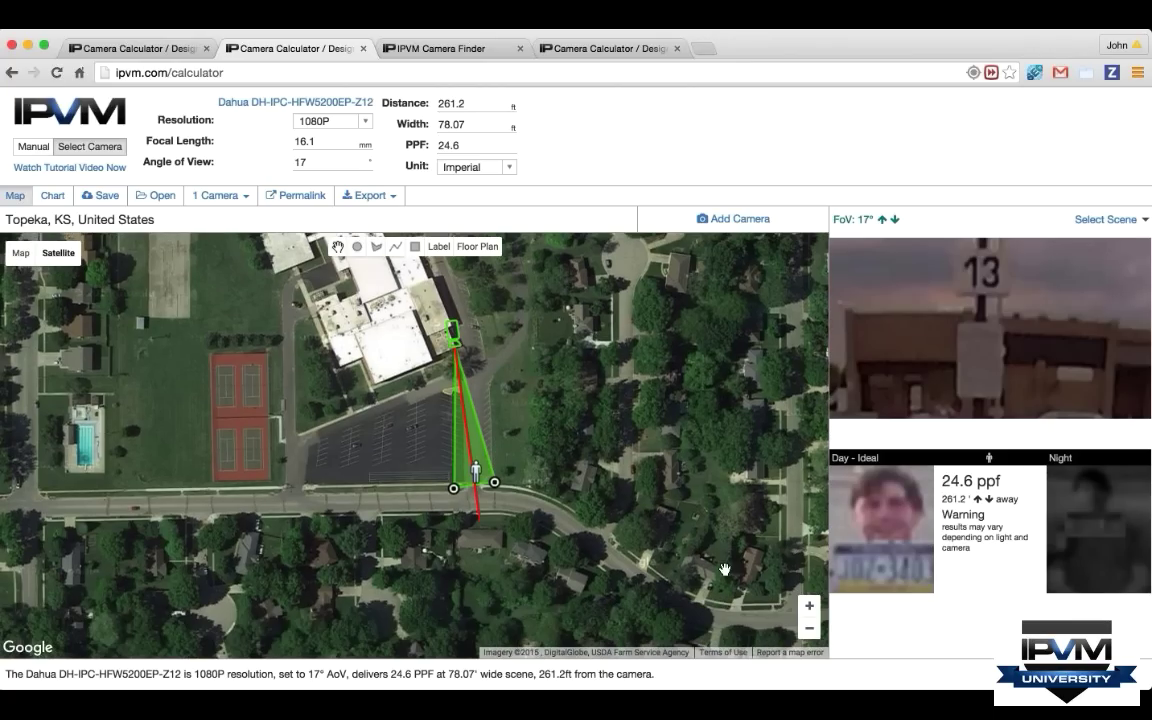
pyautogui.click(806, 604)
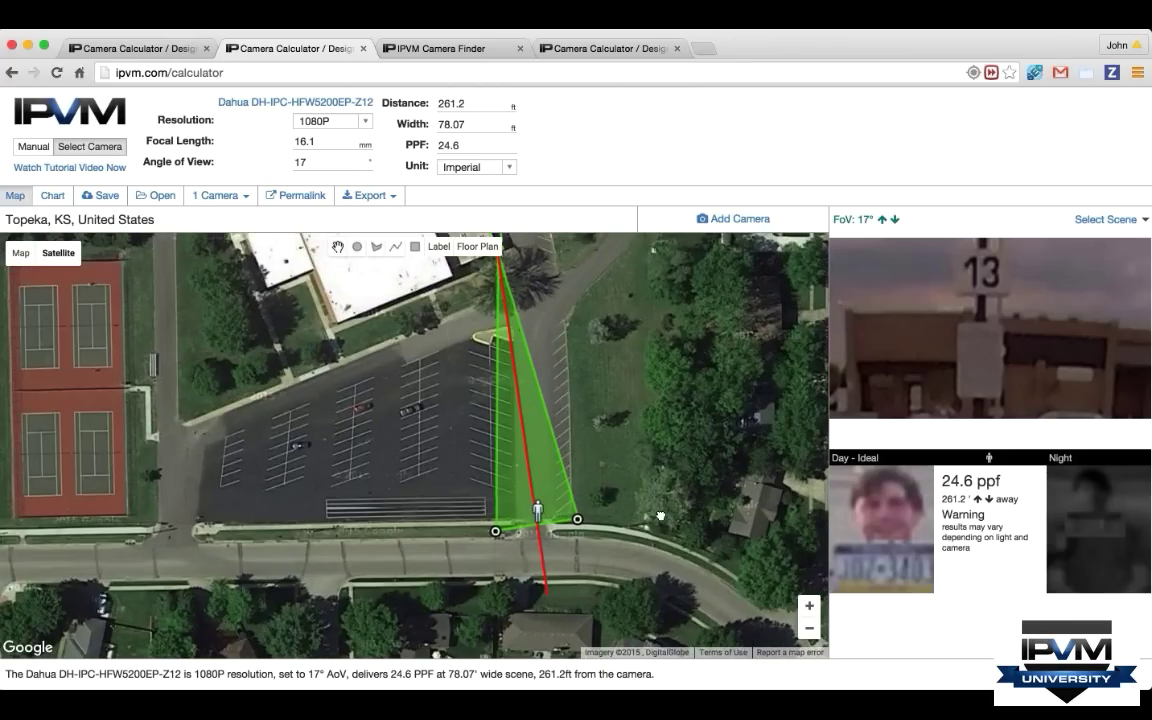
pyautogui.moveTo(595, 441); pyautogui.dragTo(595, 463)
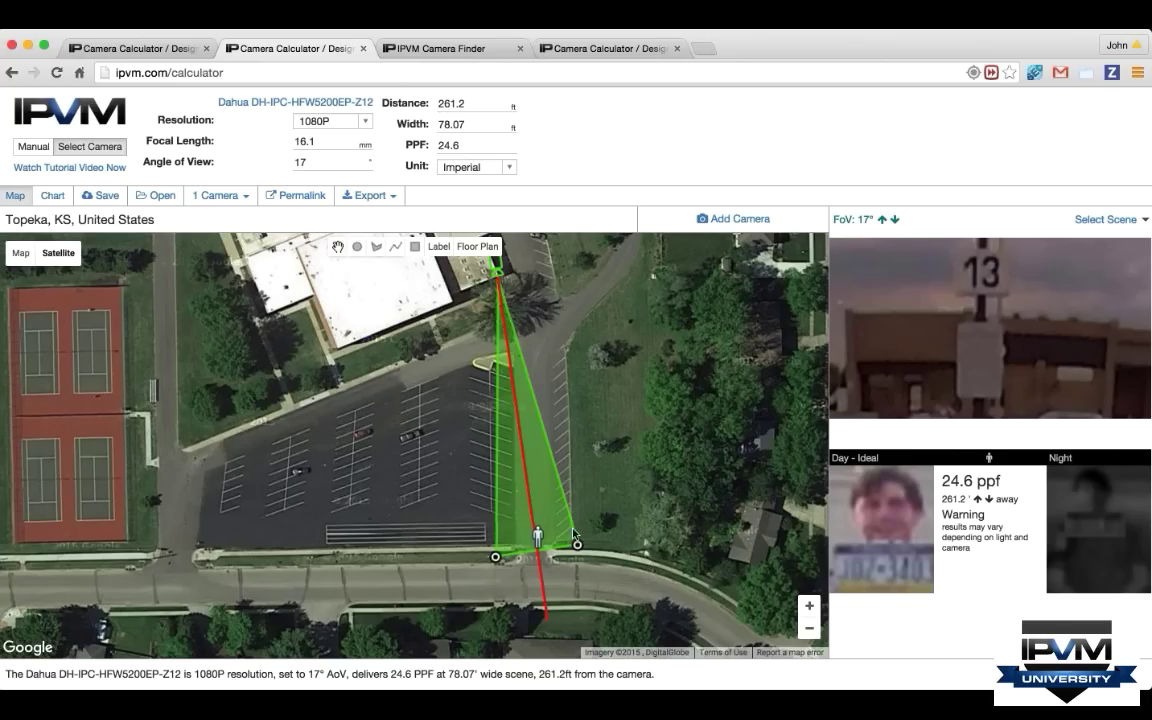
pyautogui.moveTo(569, 545); pyautogui.dragTo(563, 548)
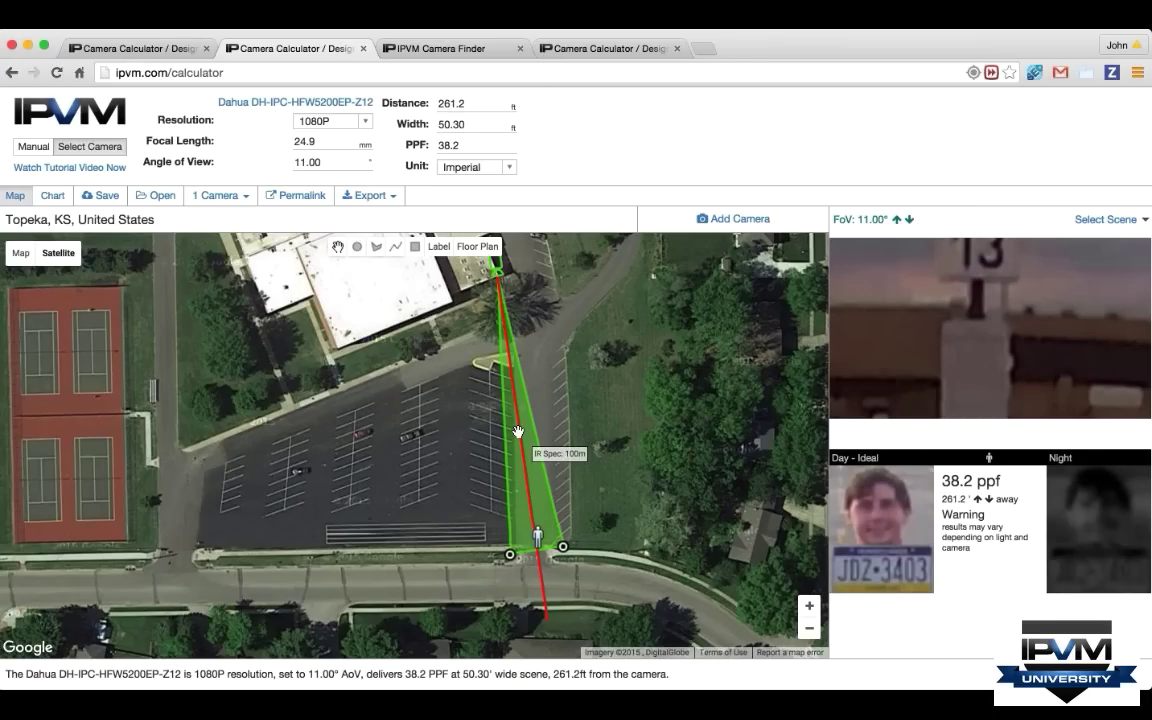
# - Move the Dahua camera off the school building to the far side of the houses east of the parking lot
pyautogui.moveTo(603, 406); pyautogui.dragTo(603, 419)
pyautogui.moveTo(514, 323); pyautogui.dragTo(521, 363)
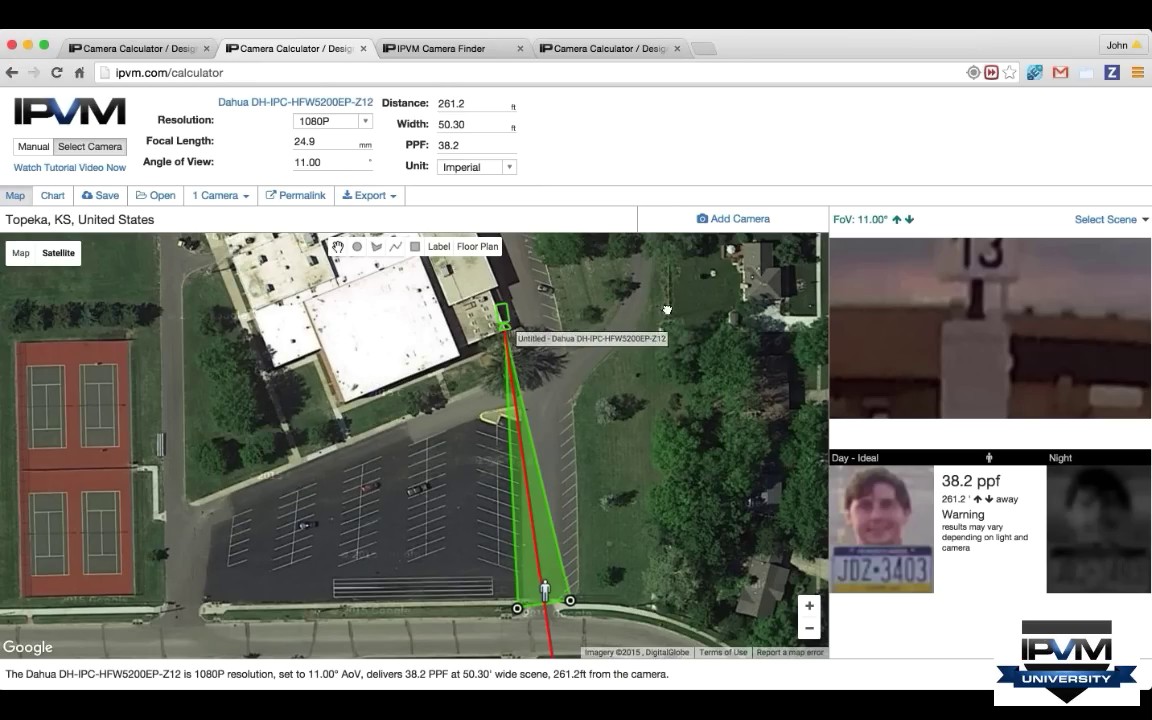
pyautogui.moveTo(505, 322); pyautogui.dragTo(757, 306)
pyautogui.rightClick(757, 306)
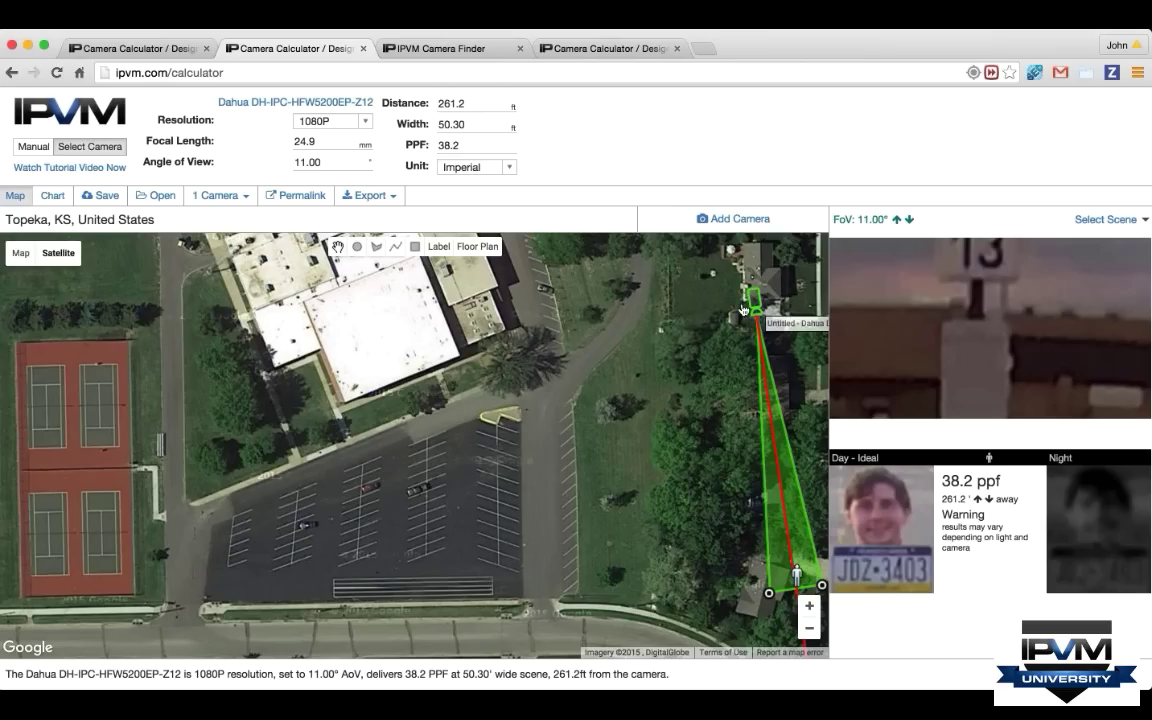
pyautogui.moveTo(742, 305); pyautogui.dragTo(806, 272)
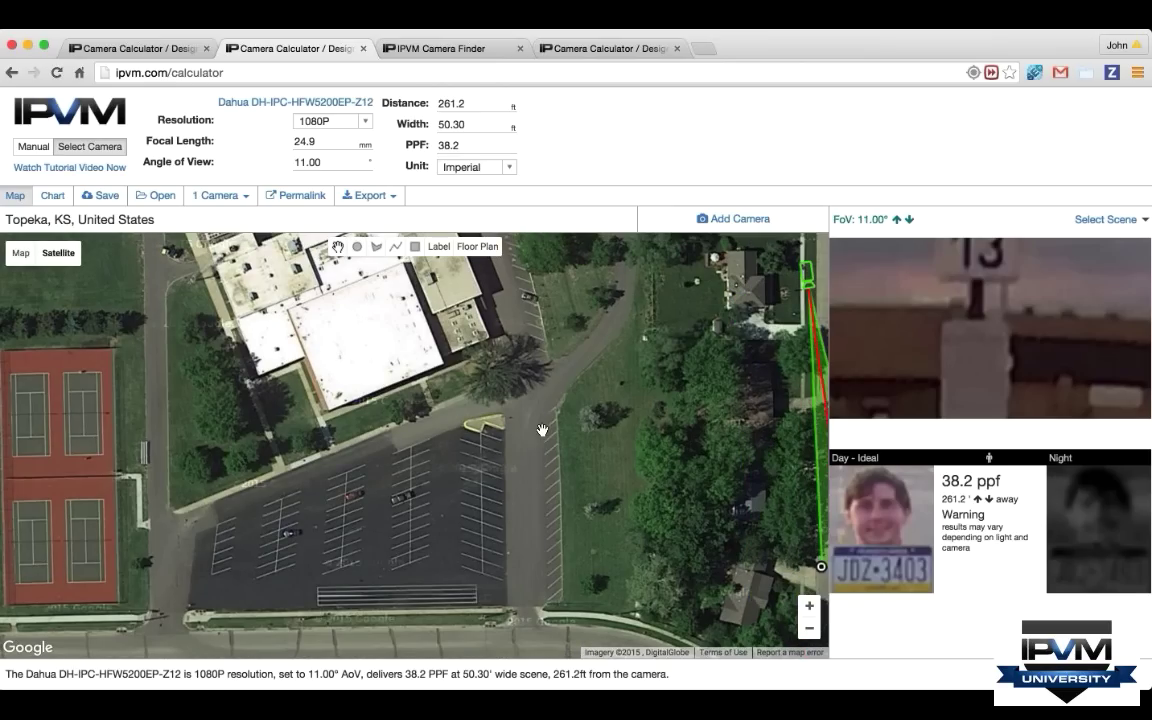
# - Switch the camera settings to manual entry and set the resolution to 3MP
pyautogui.moveTo(585, 420); pyautogui.dragTo(713, 390)
pyautogui.scroll(1, 713, 390)
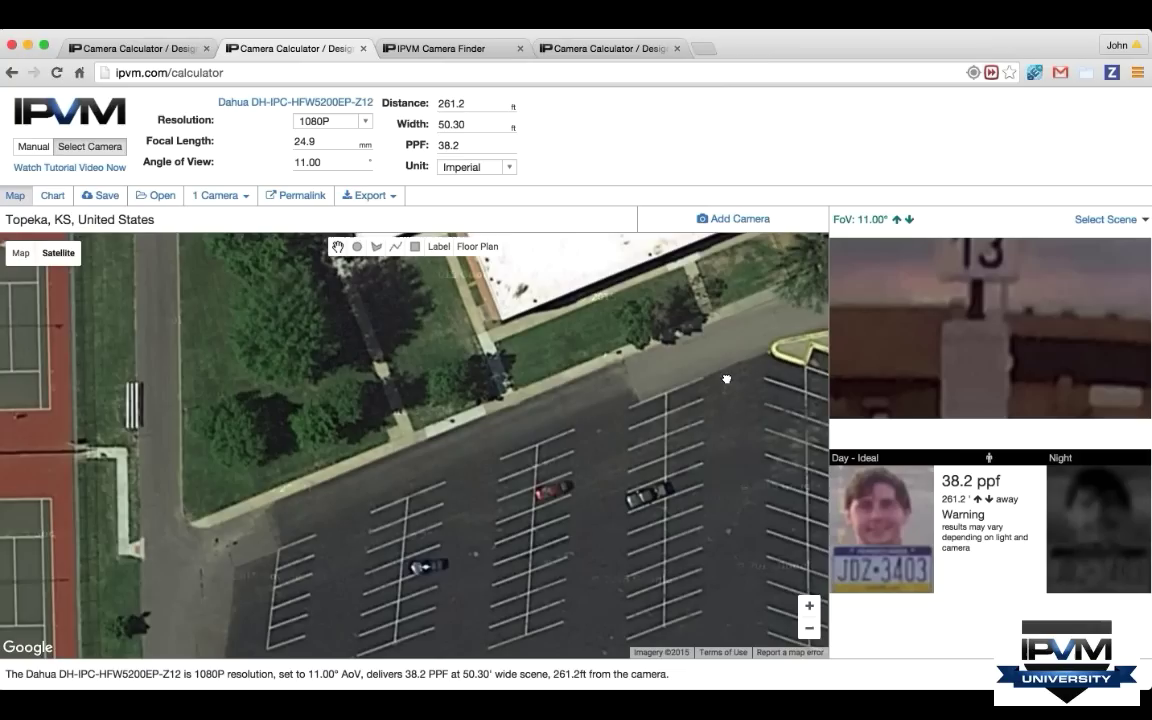
pyautogui.moveTo(654, 341); pyautogui.dragTo(475, 304)
pyautogui.click(809, 629)
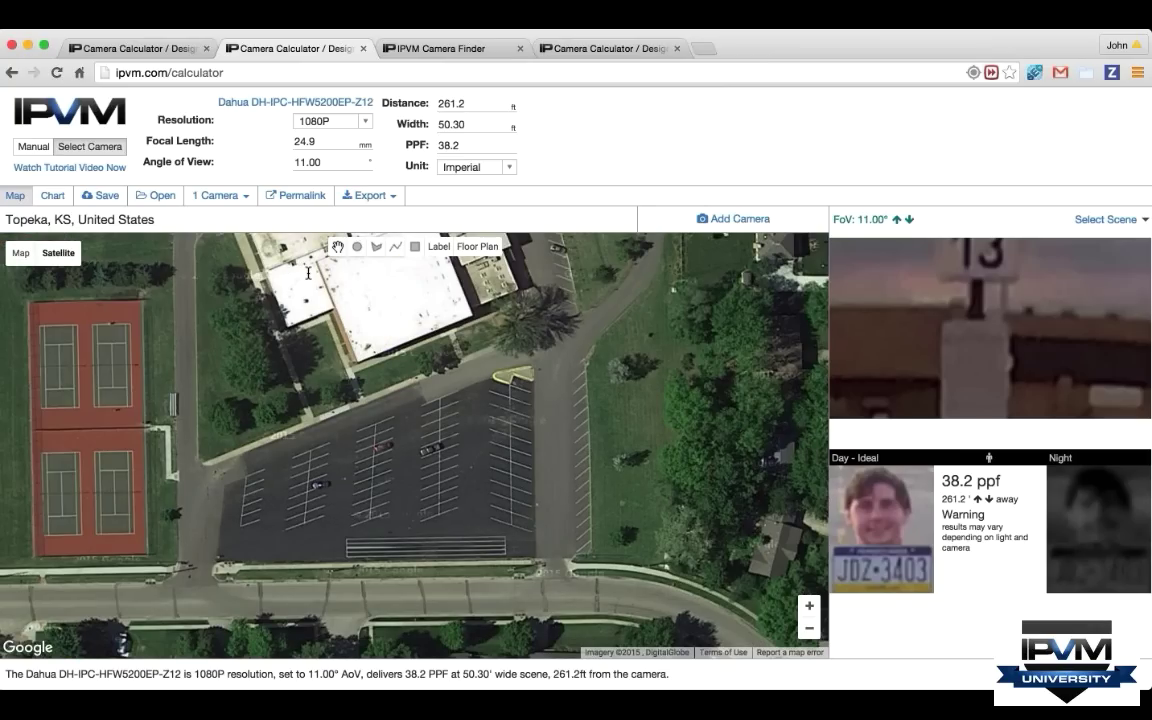
pyautogui.click(25, 148)
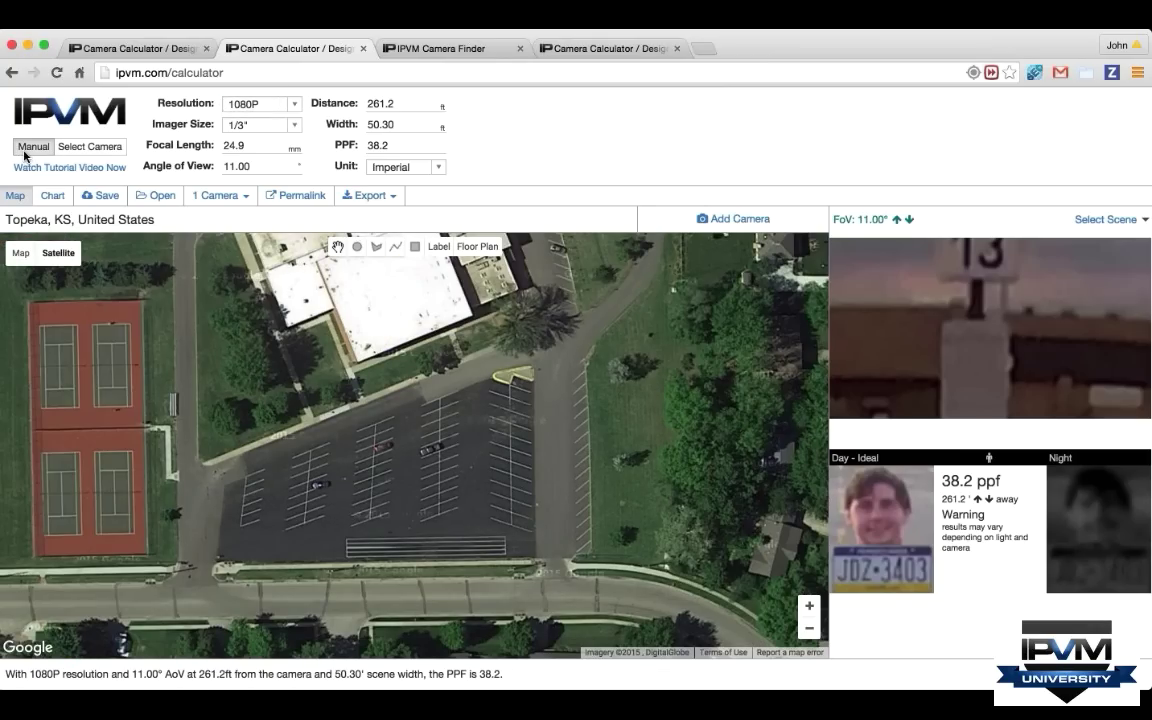
pyautogui.click(262, 104)
pyautogui.click(272, 357)
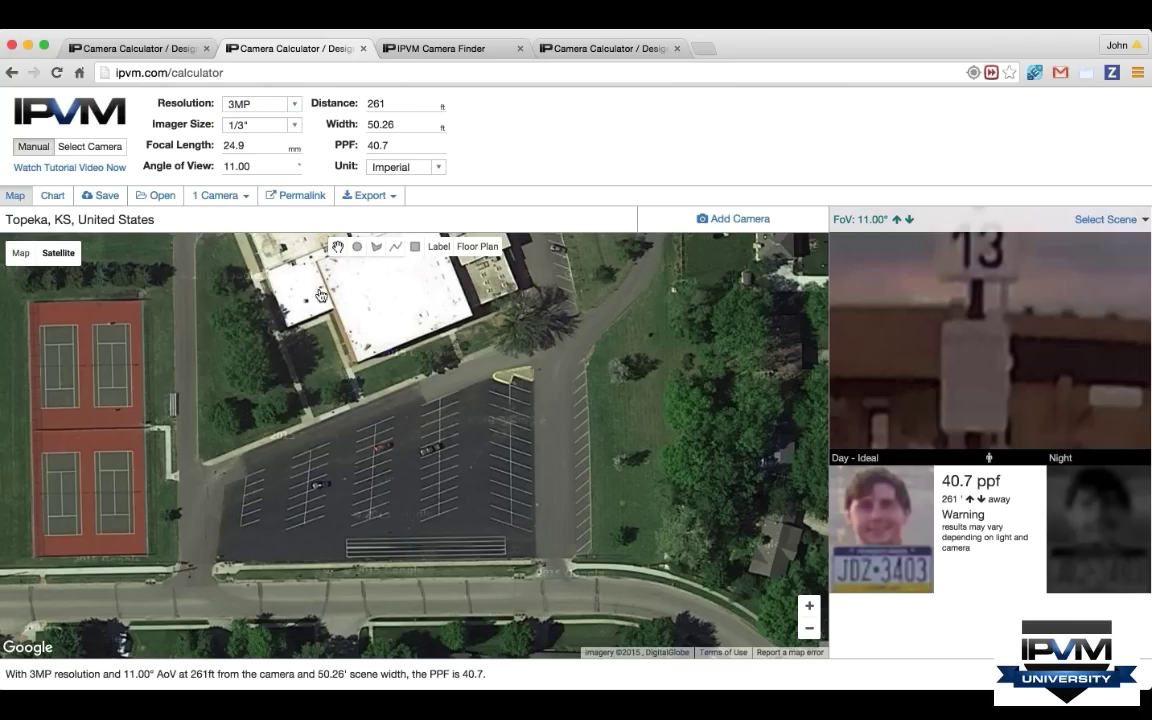
# - Add a second camera on the building edge facing the parking lot, with an 85° angle of view and a target distance of about 216 ft
pyautogui.click(733, 218)
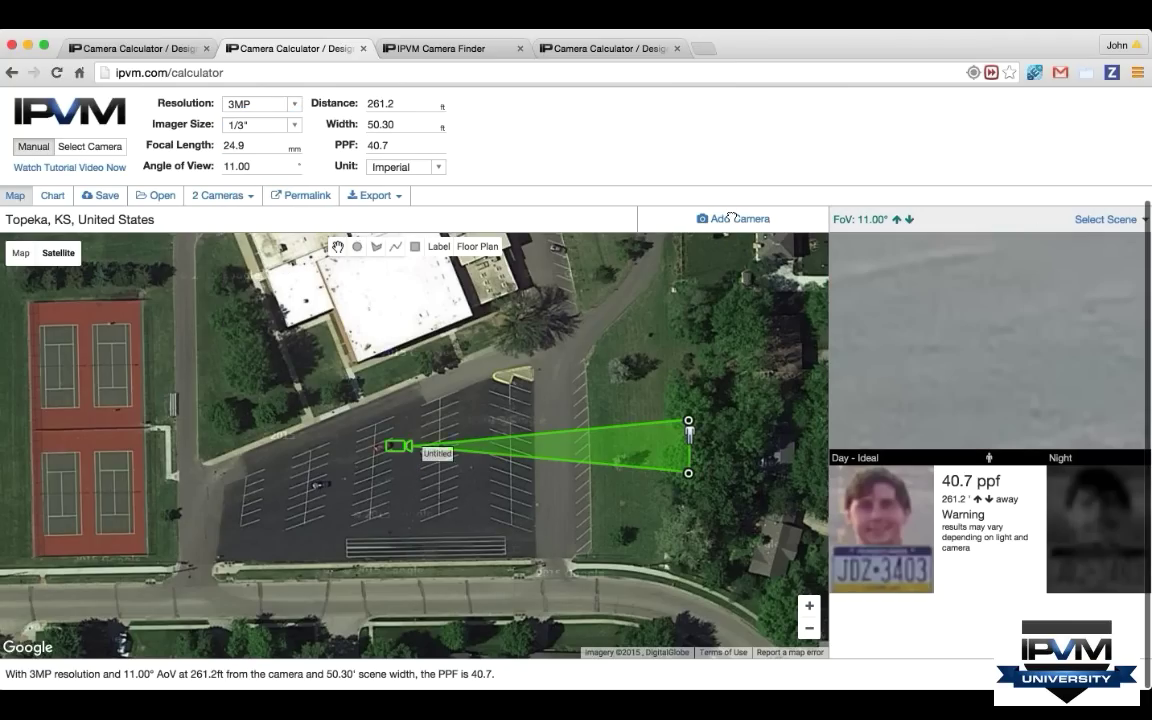
pyautogui.moveTo(394, 451); pyautogui.dragTo(393, 346)
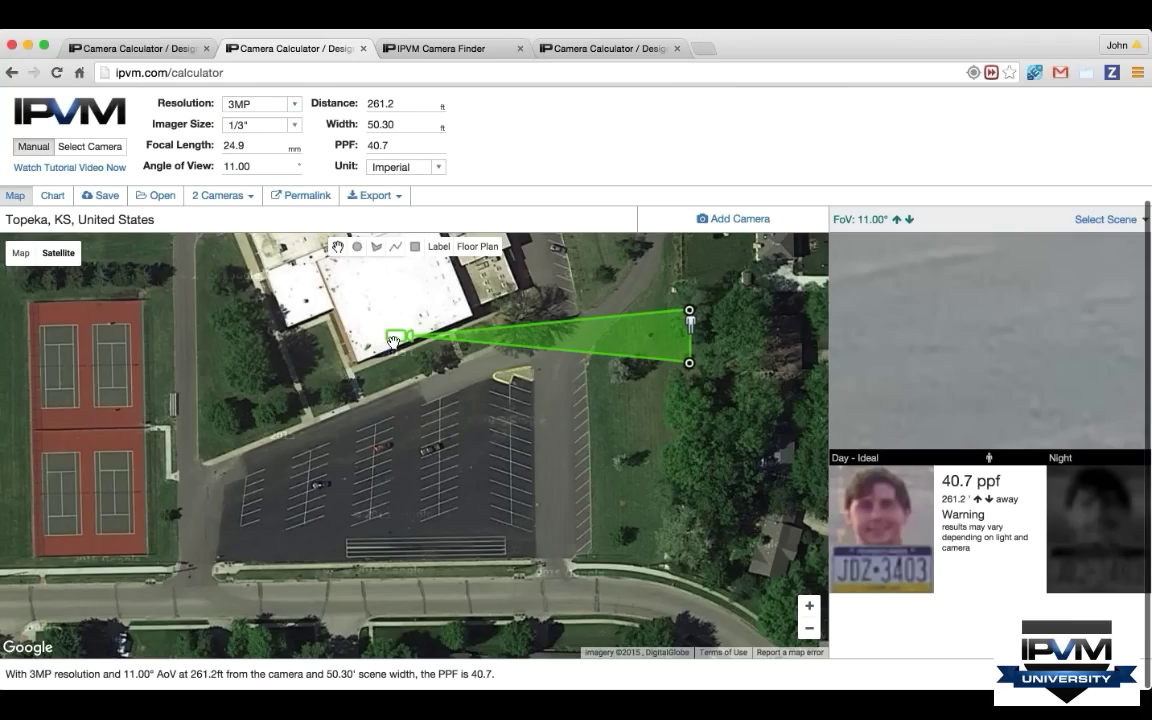
pyautogui.moveTo(690, 310); pyautogui.dragTo(593, 551)
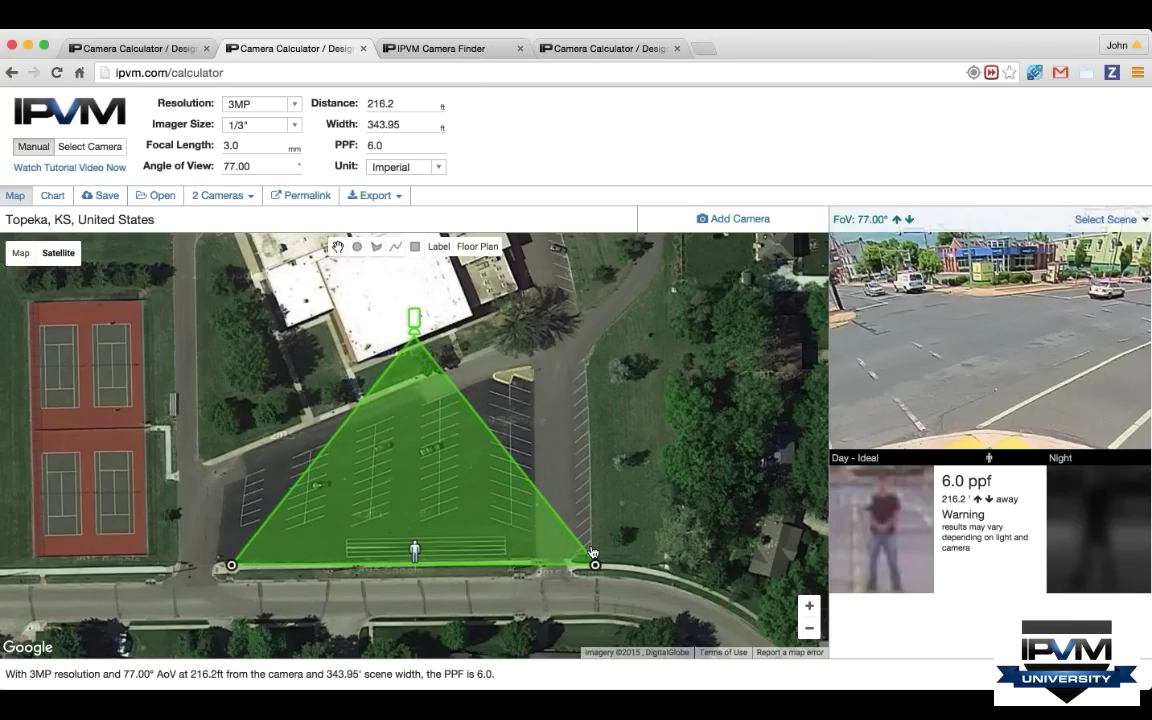
pyautogui.moveTo(194, 509); pyautogui.dragTo(190, 512)
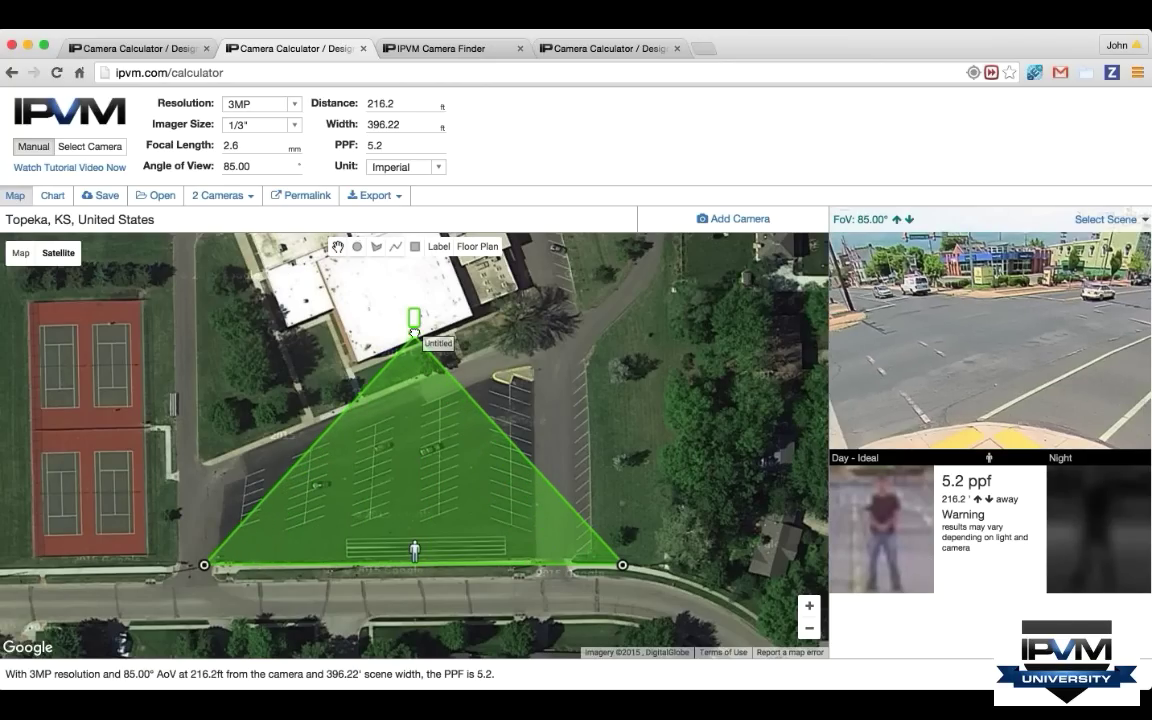
pyautogui.moveTo(414, 323); pyautogui.dragTo(414, 327)
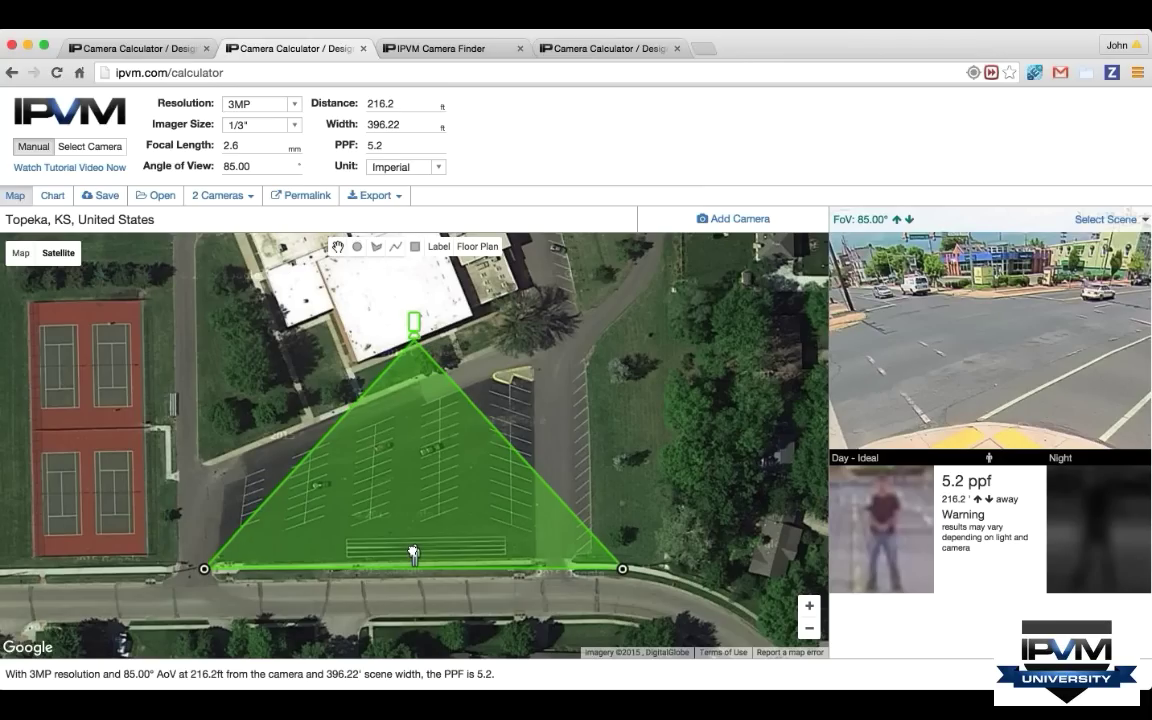
# - Compare the image detail at target distances of about 210, 136 and 97 ft, and return the target to about 213 ft
pyautogui.moveTo(413, 553); pyautogui.dragTo(415, 549)
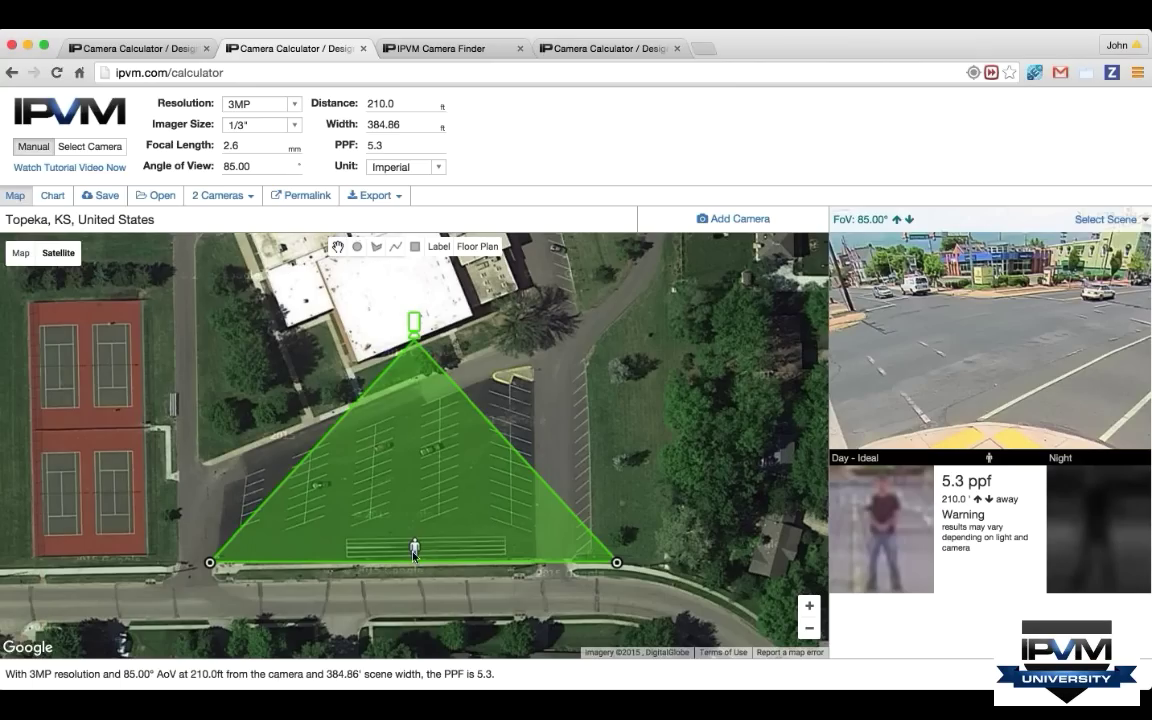
pyautogui.moveTo(414, 551); pyautogui.dragTo(413, 480)
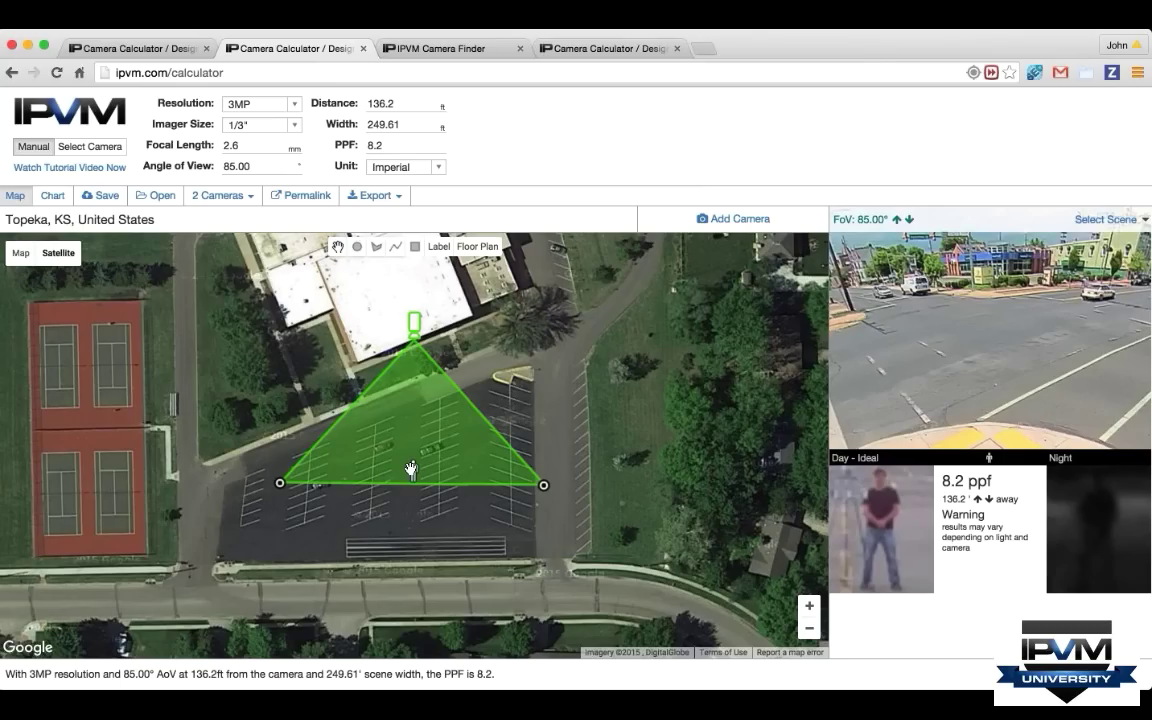
pyautogui.moveTo(411, 469); pyautogui.dragTo(416, 430)
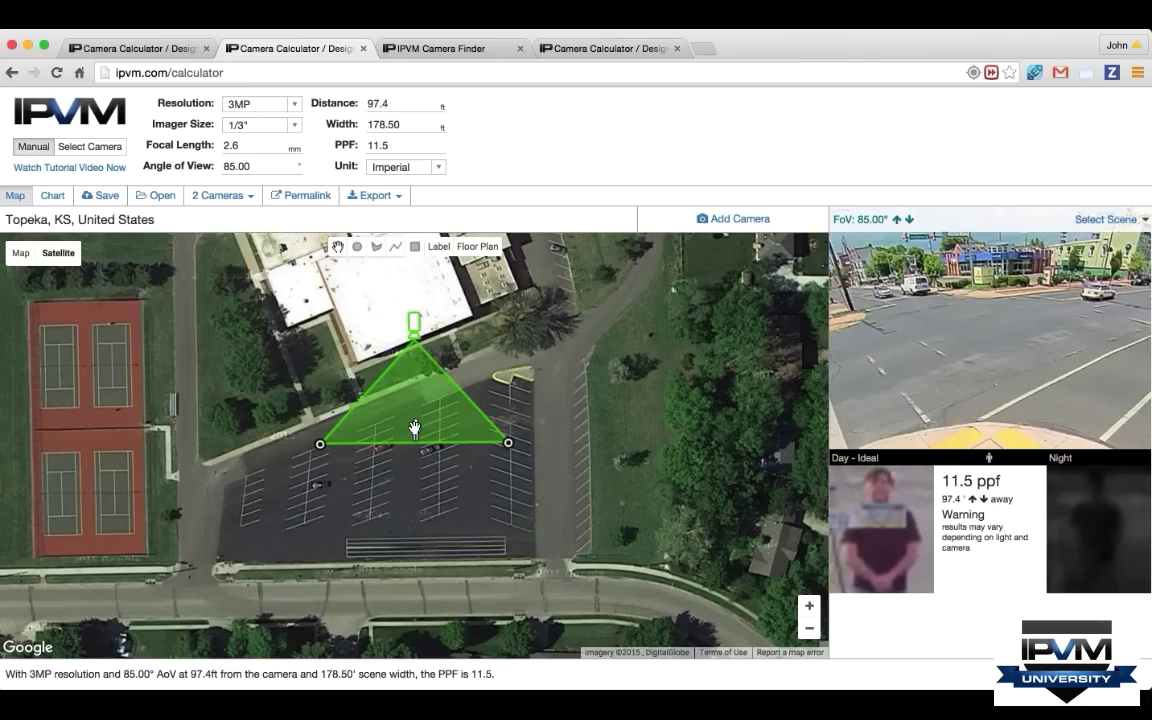
pyautogui.moveTo(414, 428); pyautogui.dragTo(404, 551)
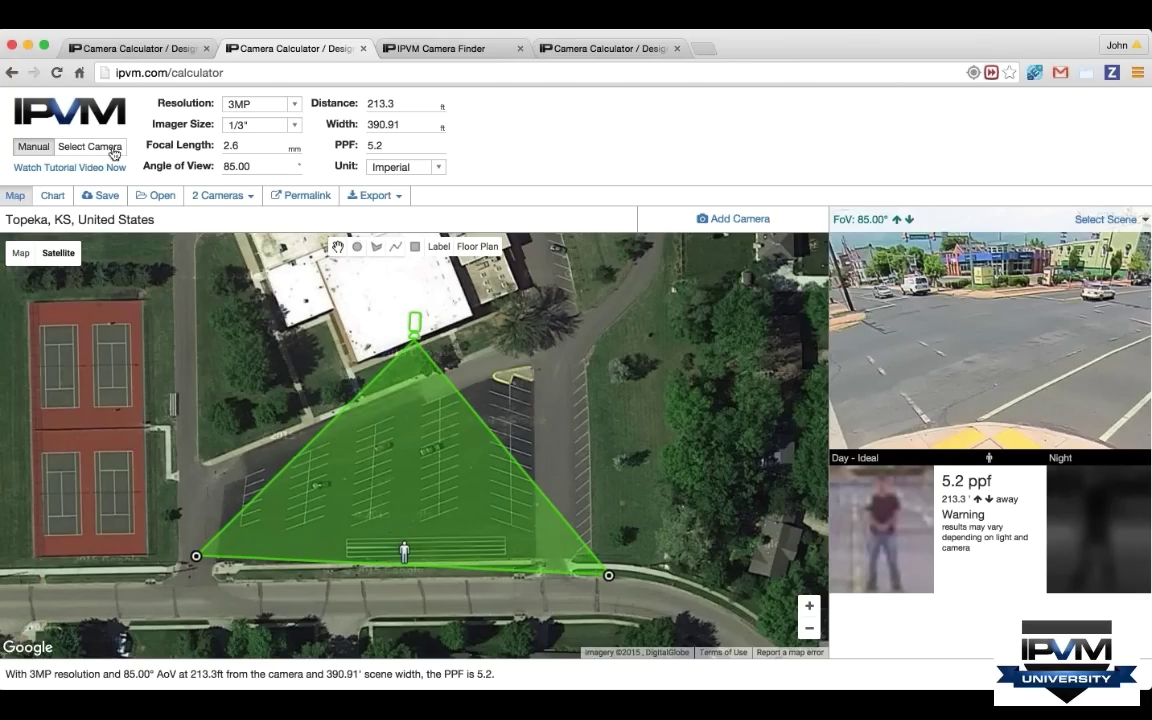
# - Delete the manually configured camera on the building edge facing the parking lot
pyautogui.click(415, 323)
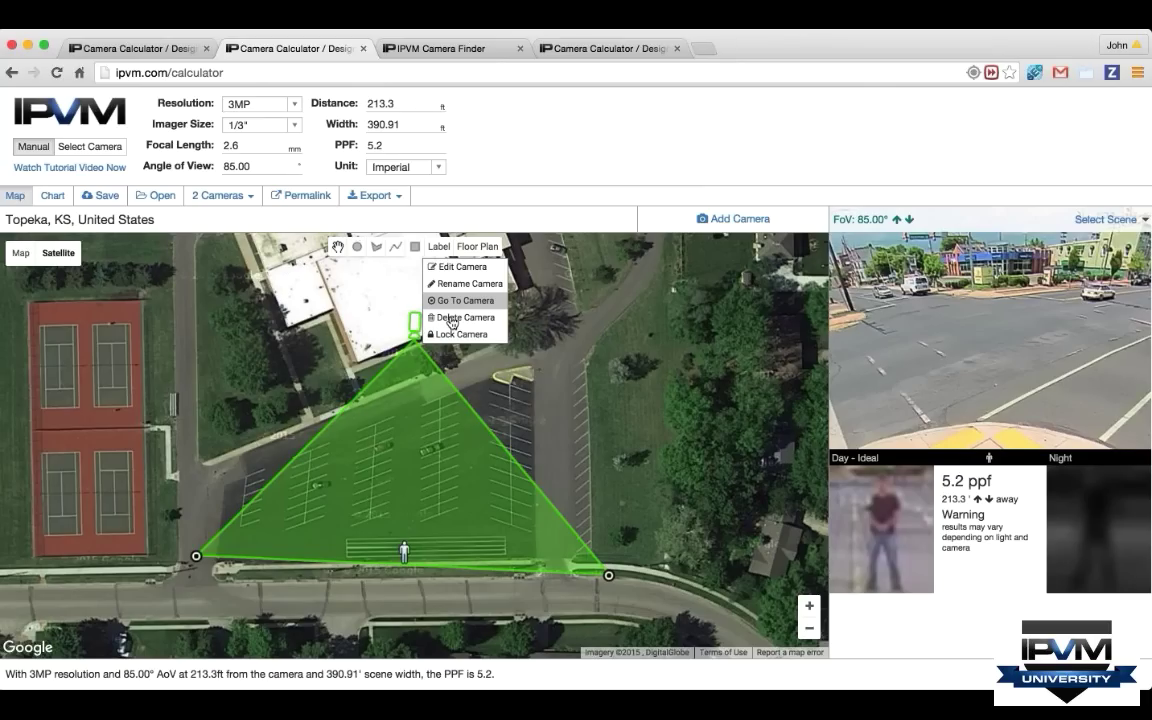
pyautogui.click(452, 318)
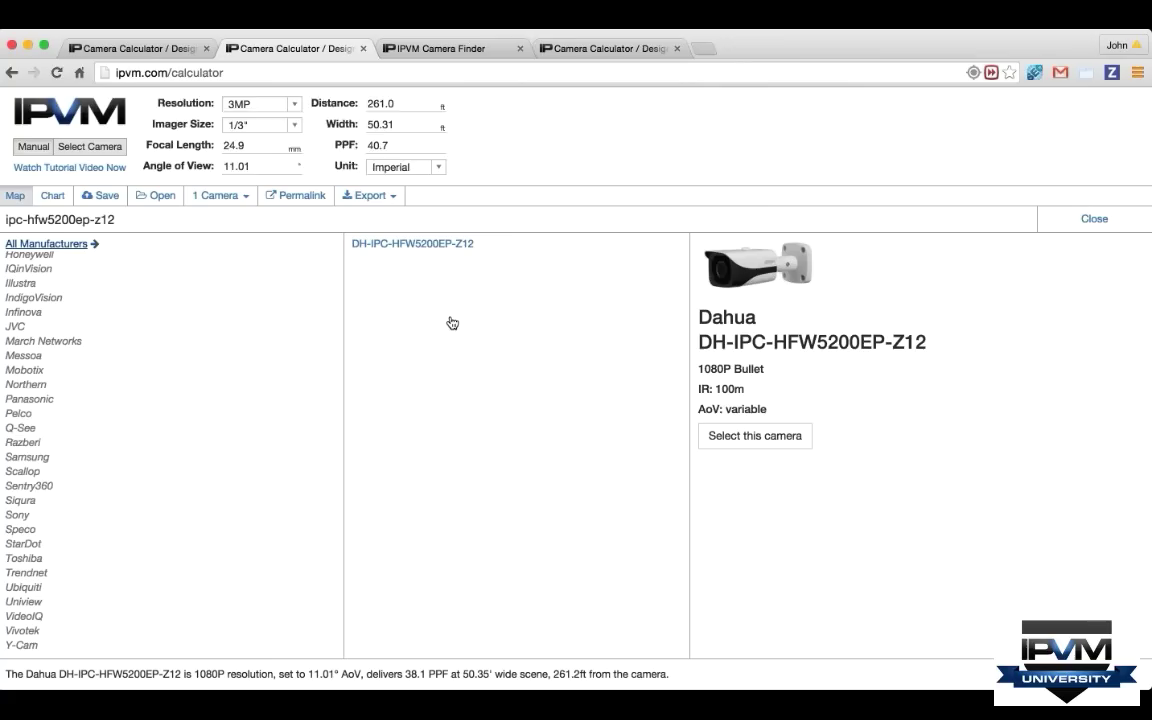
# - Clear the old model search, browse Arecont's camera models and preview the AV8185DN-HB multi-imager dome
pyautogui.click(150, 228)
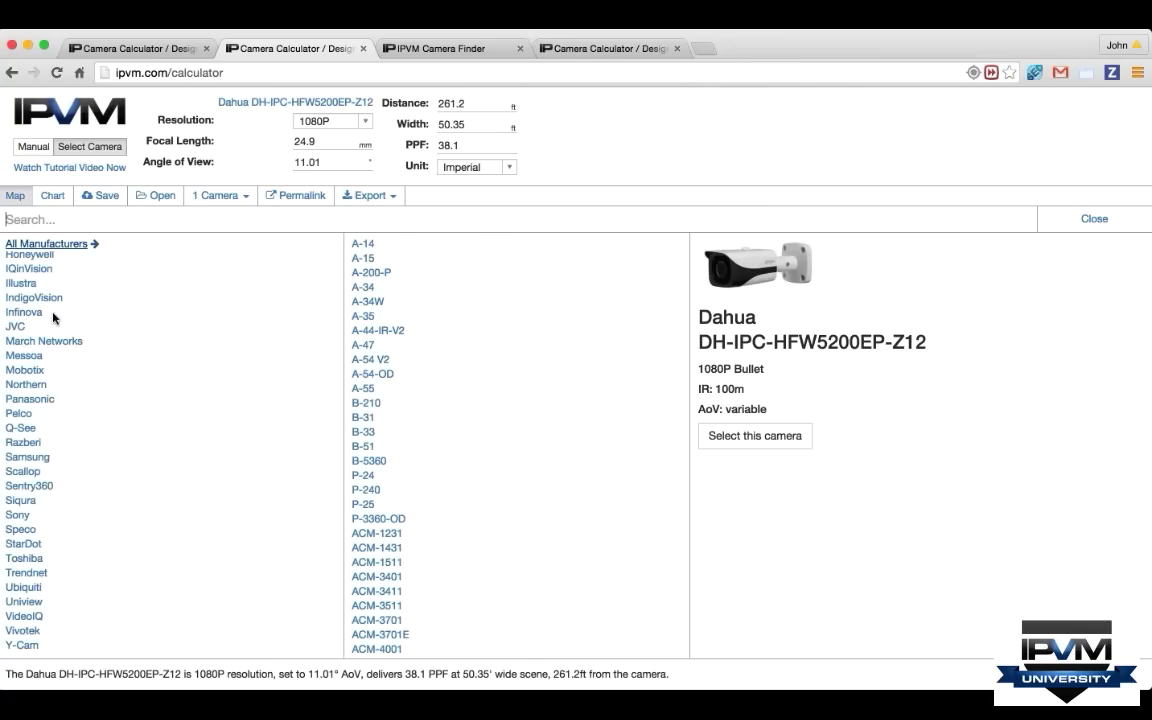
pyautogui.scroll(10, 47, 280)
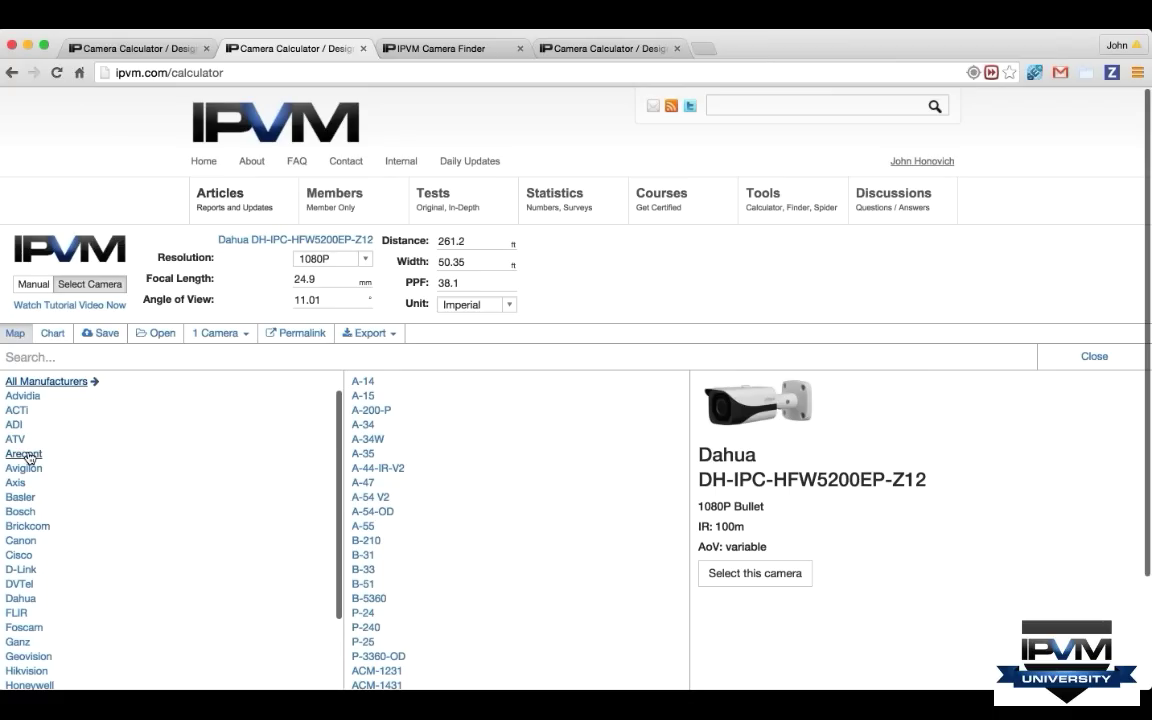
pyautogui.click(27, 456)
pyautogui.scroll(-10, 440, 500)
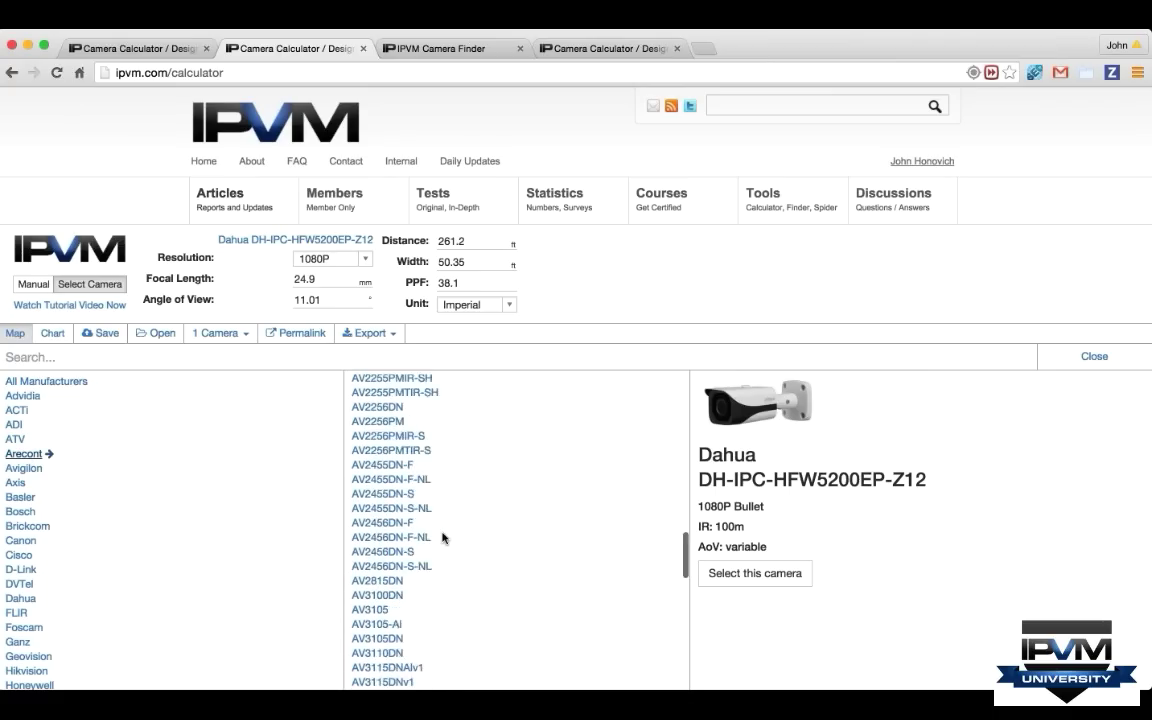
pyautogui.scroll(-10, 443, 537)
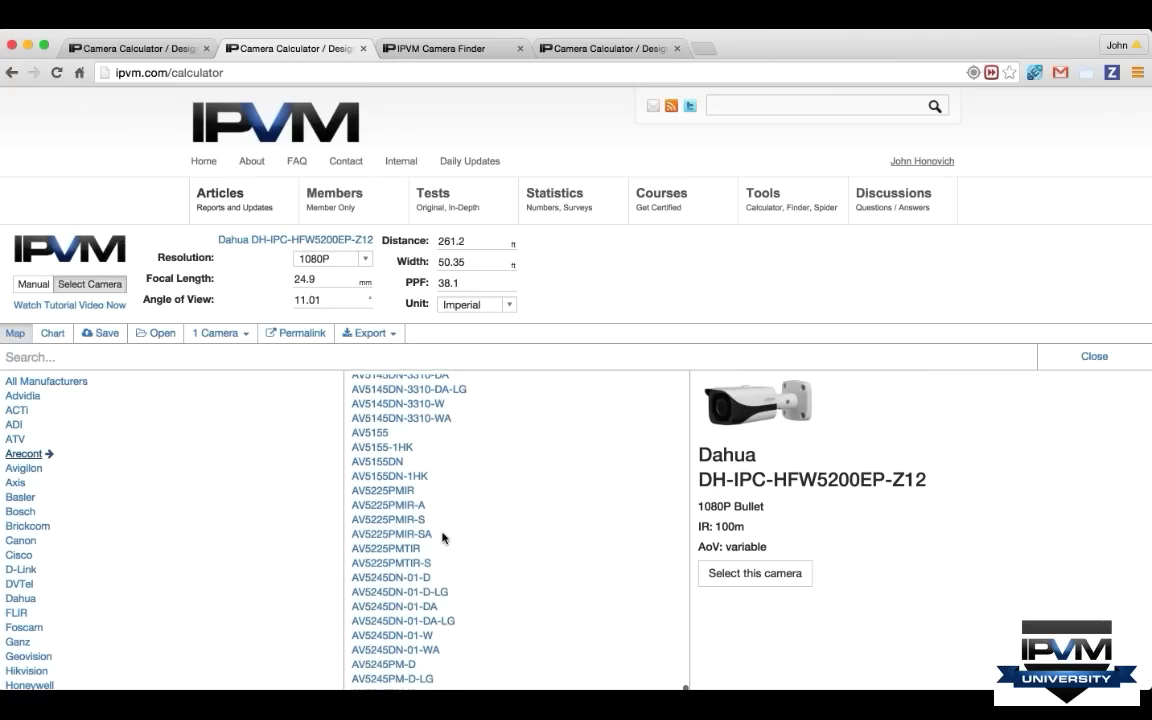
pyautogui.scroll(-10, 443, 537)
pyautogui.scroll(2, 425, 390)
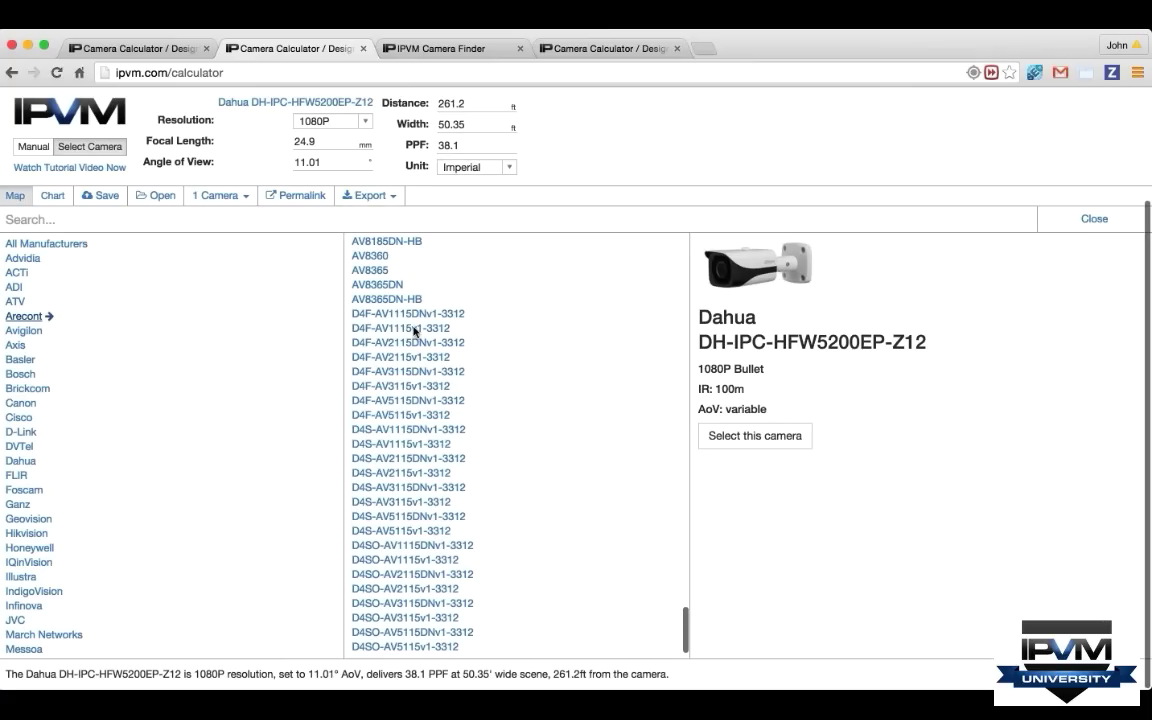
pyautogui.click(403, 276)
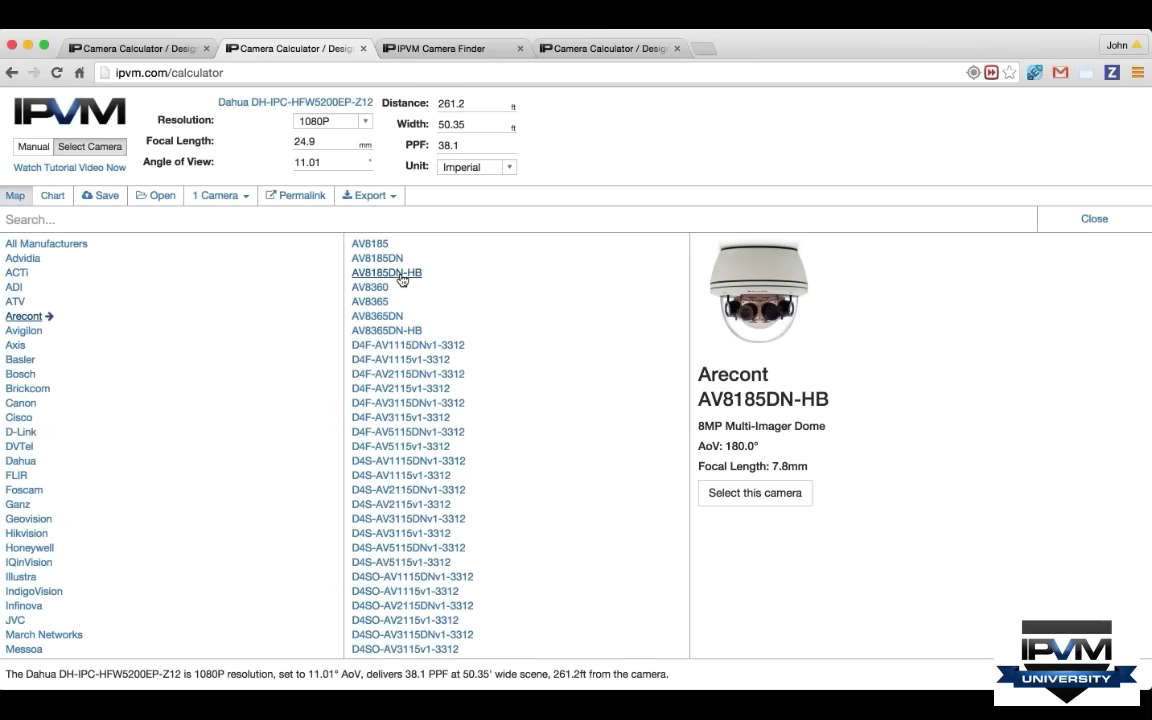
# - Search the Arecont models for "186" and assign the AV12186DN to the camera
pyautogui.click(121, 219)
pyautogui.write('186')
pyautogui.click(382, 245)
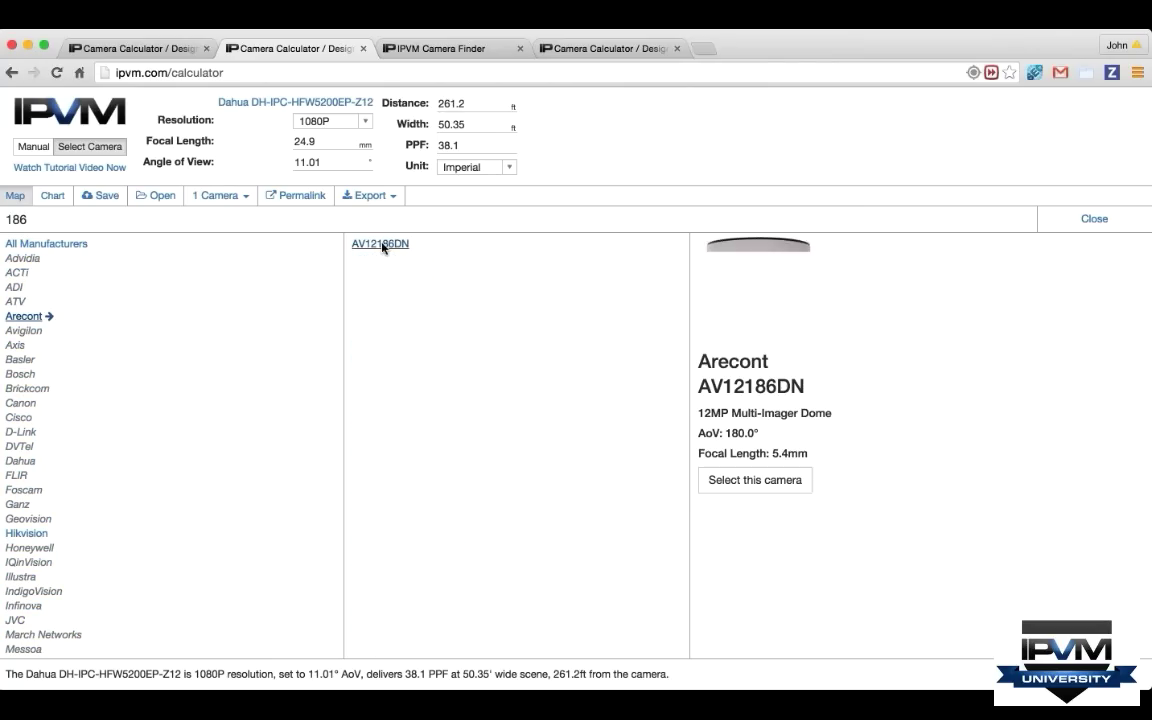
pyautogui.click(705, 480)
# - Place the Arecont camera on the building edge facing the parking lot, with a target distance of about 224 ft
pyautogui.moveTo(643, 389); pyautogui.dragTo(528, 488)
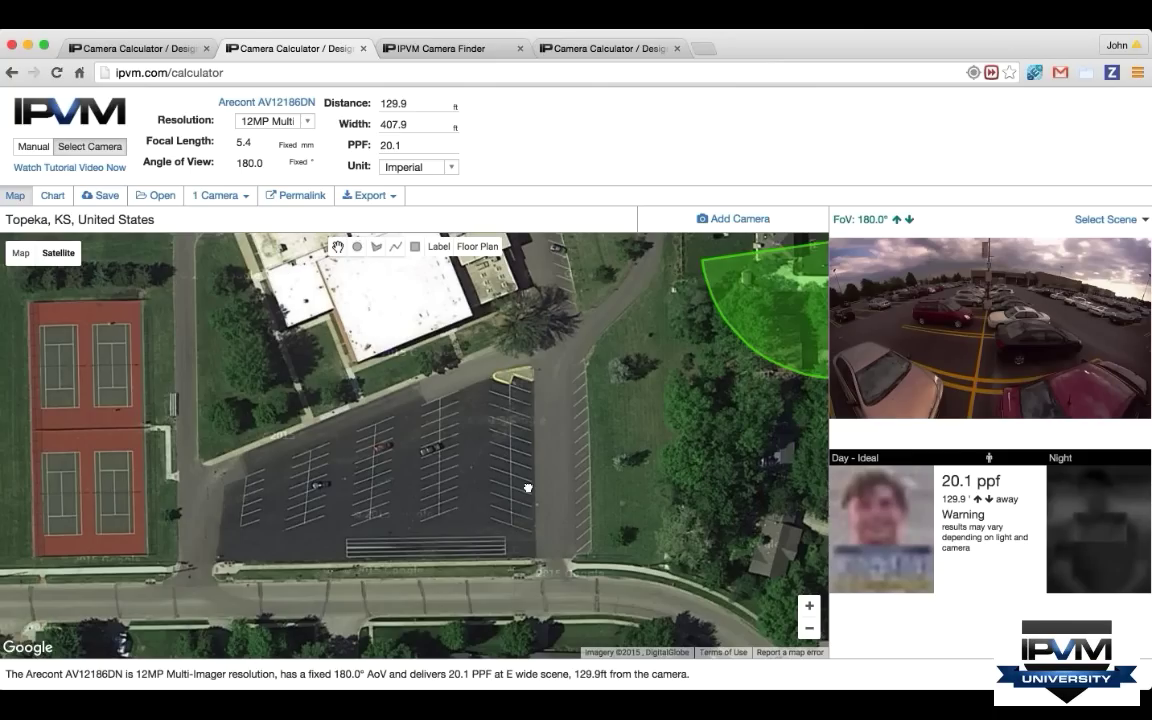
pyautogui.moveTo(720, 322)
pyautogui.mouseDown()
pyautogui.moveTo(265, 410)
pyautogui.moveTo(298, 420)
pyautogui.mouseUp()
pyautogui.moveTo(655, 401); pyautogui.dragTo(722, 288)
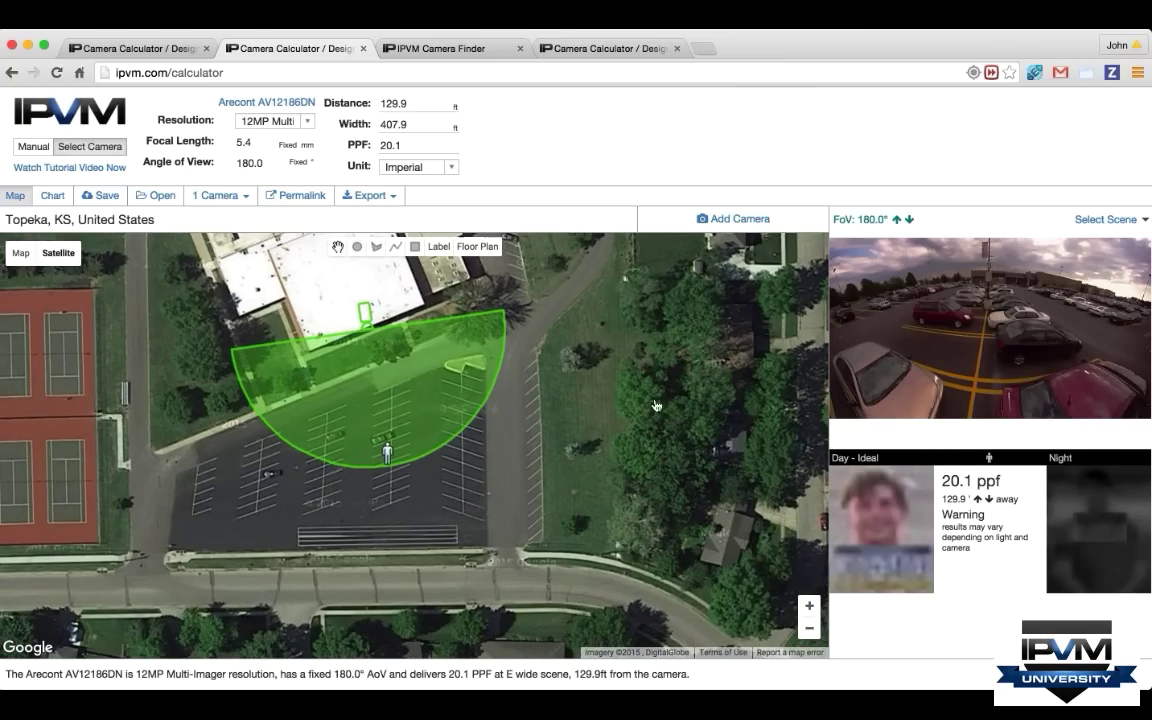
pyautogui.moveTo(500, 317); pyautogui.dragTo(510, 297)
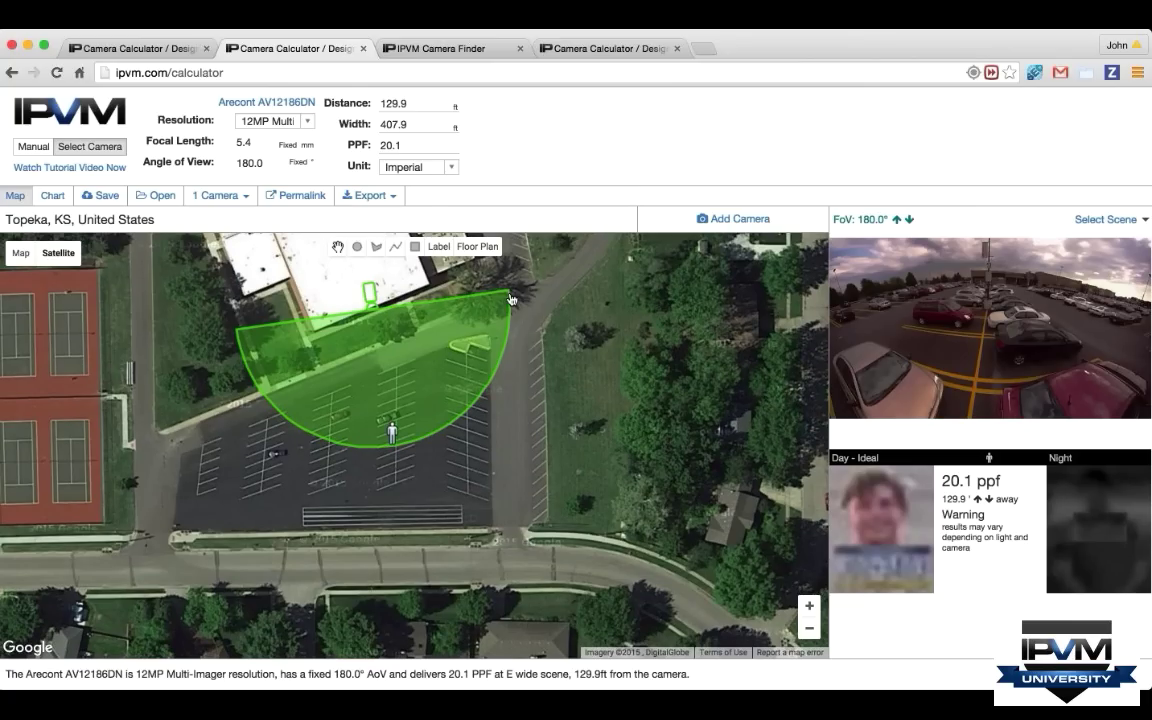
pyautogui.moveTo(392, 438)
pyautogui.mouseDown()
pyautogui.moveTo(417, 430)
pyautogui.moveTo(386, 450)
pyautogui.moveTo(381, 533)
pyautogui.mouseUp()
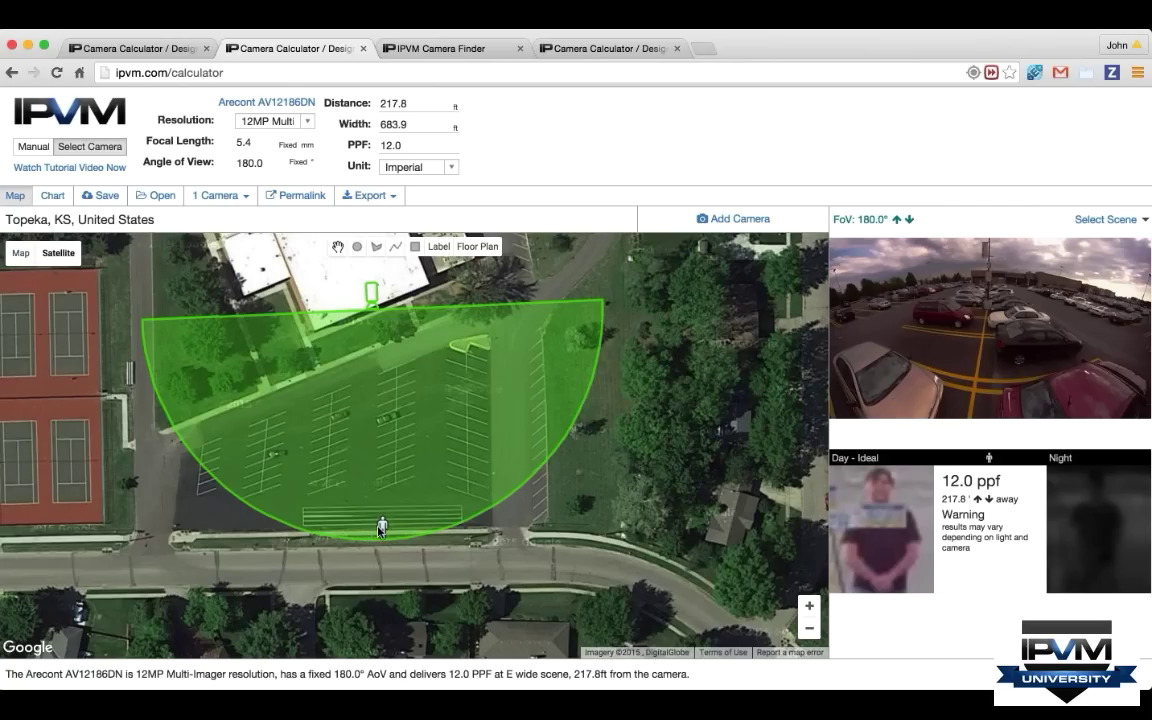
pyautogui.moveTo(381, 529)
pyautogui.mouseDown()
pyautogui.moveTo(355, 555)
pyautogui.moveTo(300, 562)
pyautogui.moveTo(385, 541)
pyautogui.mouseUp()
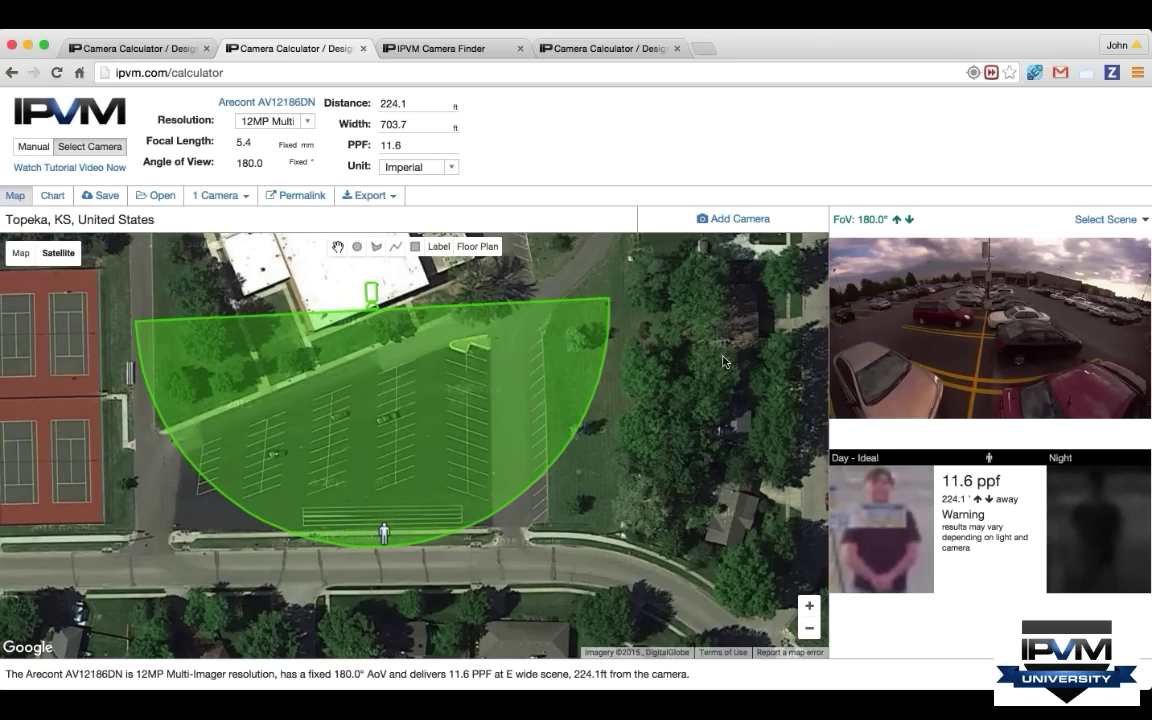
# - Add a second camera beside the residential street east of the parking lot
pyautogui.moveTo(725, 362)
pyautogui.mouseDown()
pyautogui.moveTo(476, 321)
pyautogui.moveTo(717, 355)
pyautogui.mouseUp()
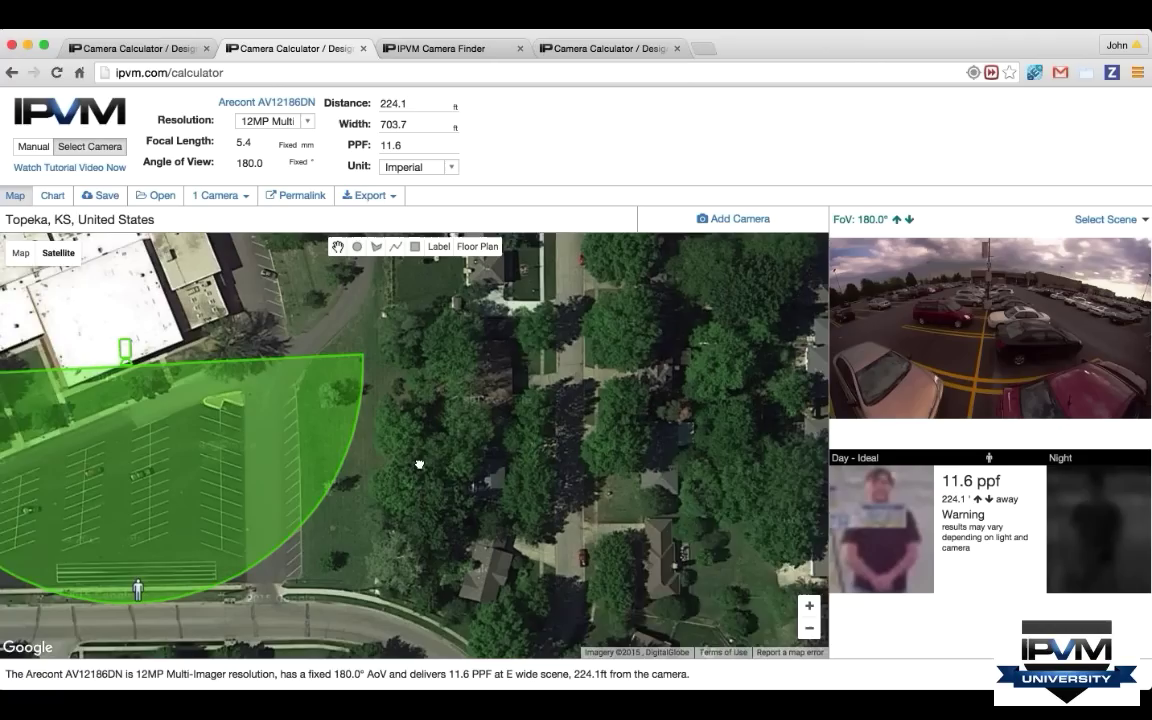
pyautogui.rightClick(511, 365)
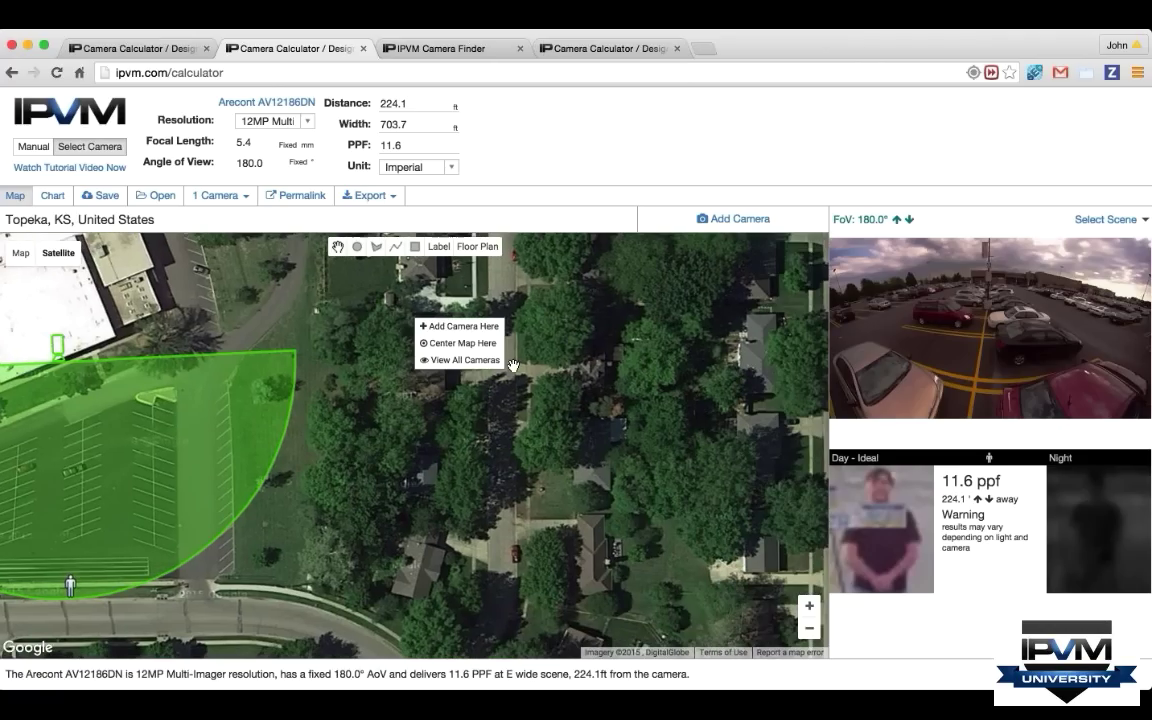
pyautogui.click(450, 326)
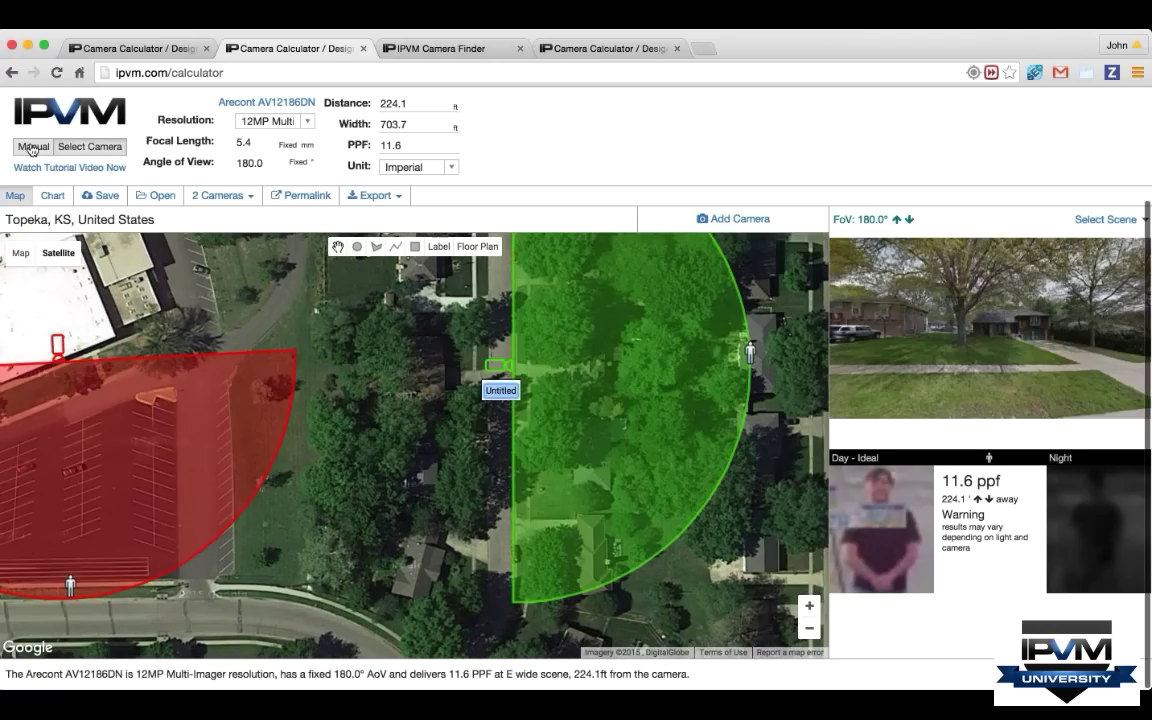
# - Clear the model search for the new camera and browse the Avigilon models
pyautogui.click(98, 150)
pyautogui.doubleClick(22, 219)
pyautogui.press('BackSpace')
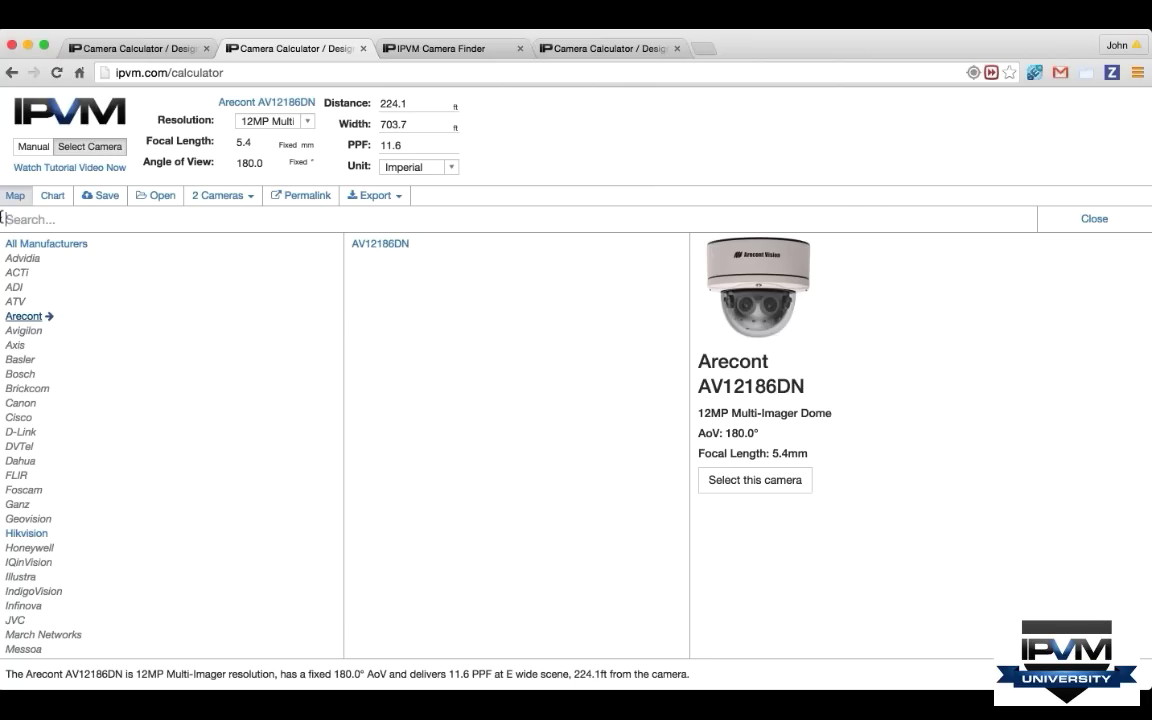
pyautogui.click(23, 330)
pyautogui.scroll(-4, 392, 520)
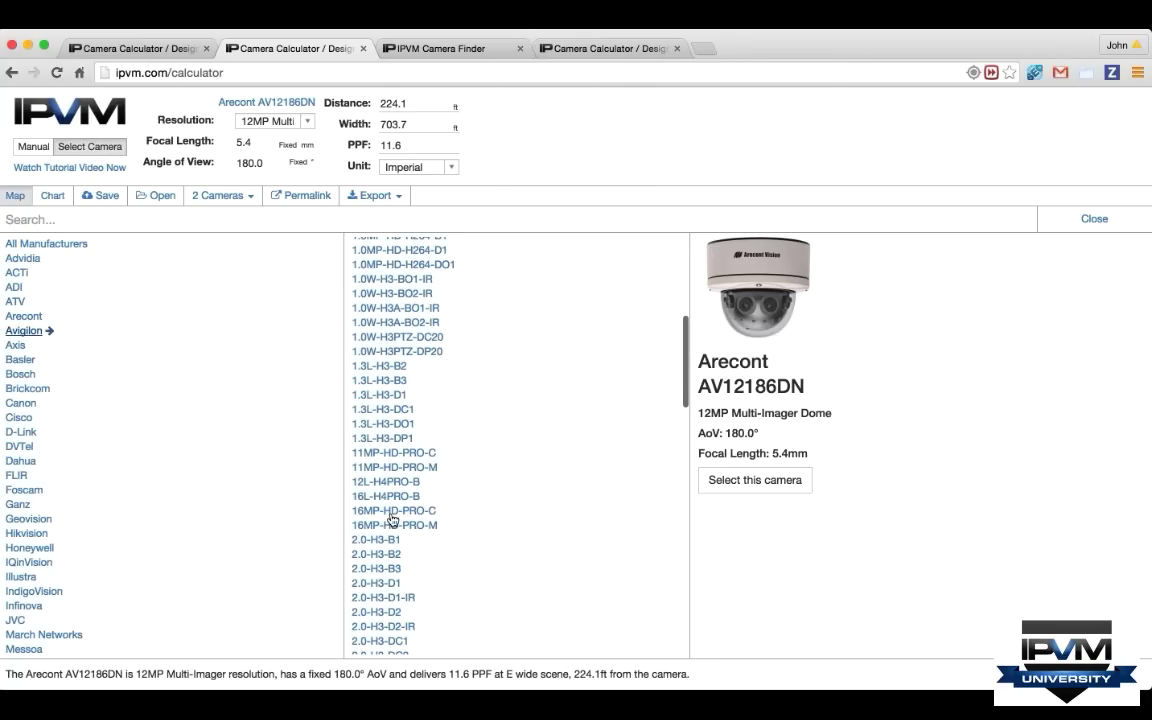
pyautogui.scroll(-6, 392, 520)
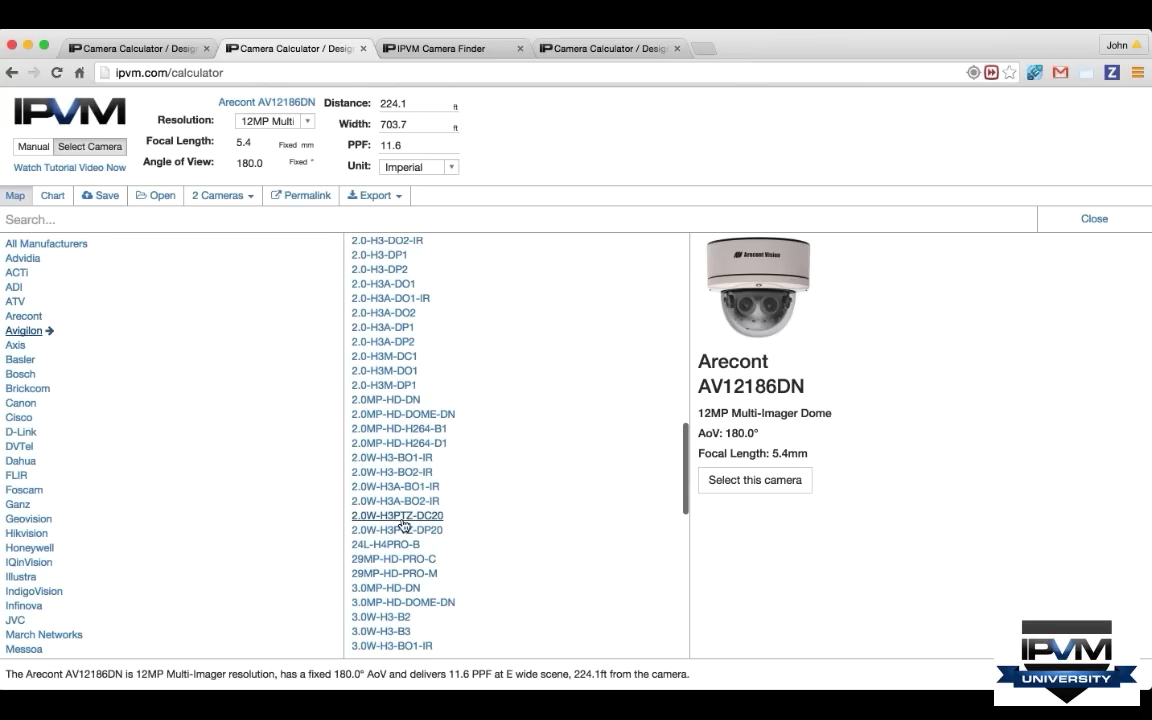
# - Preview the Avigilon 2.0W-H3PTZ-DC20, 2.0-H3M-DO1 and 2.0-H3A-DO2 models and compare their specifications
pyautogui.click(404, 525)
pyautogui.press('Up')
pyautogui.press('Up')
pyautogui.press('Up')
pyautogui.press('Up')
pyautogui.press('Up')
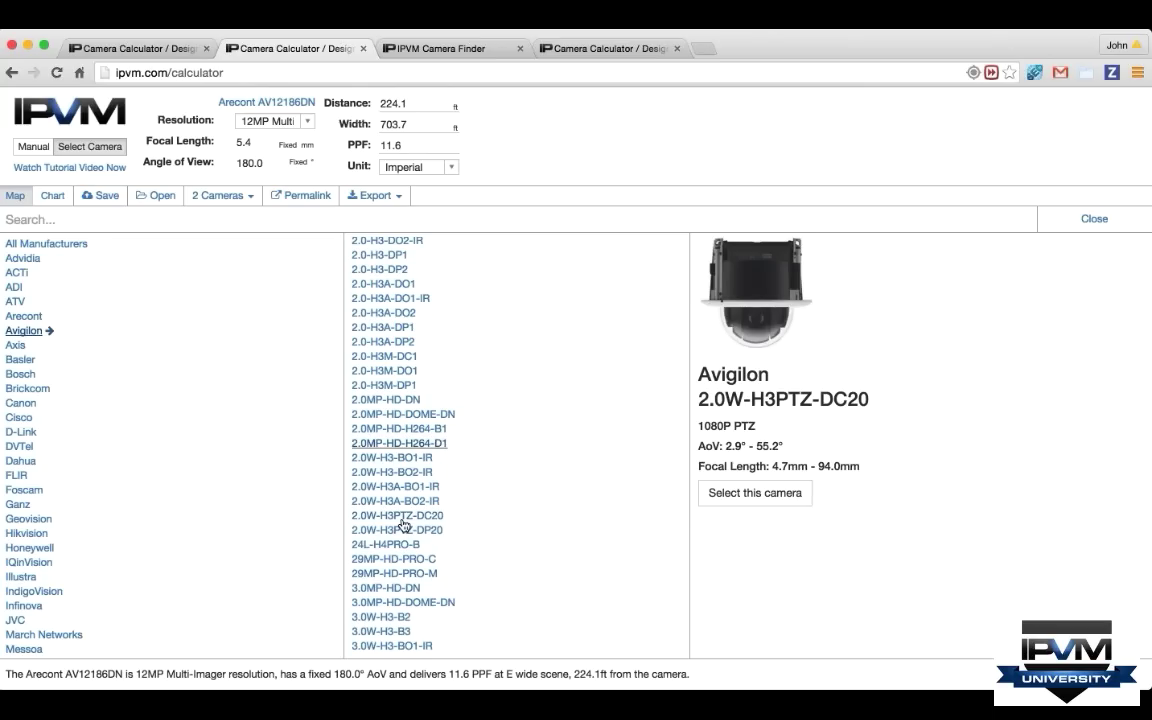
pyautogui.click(395, 372)
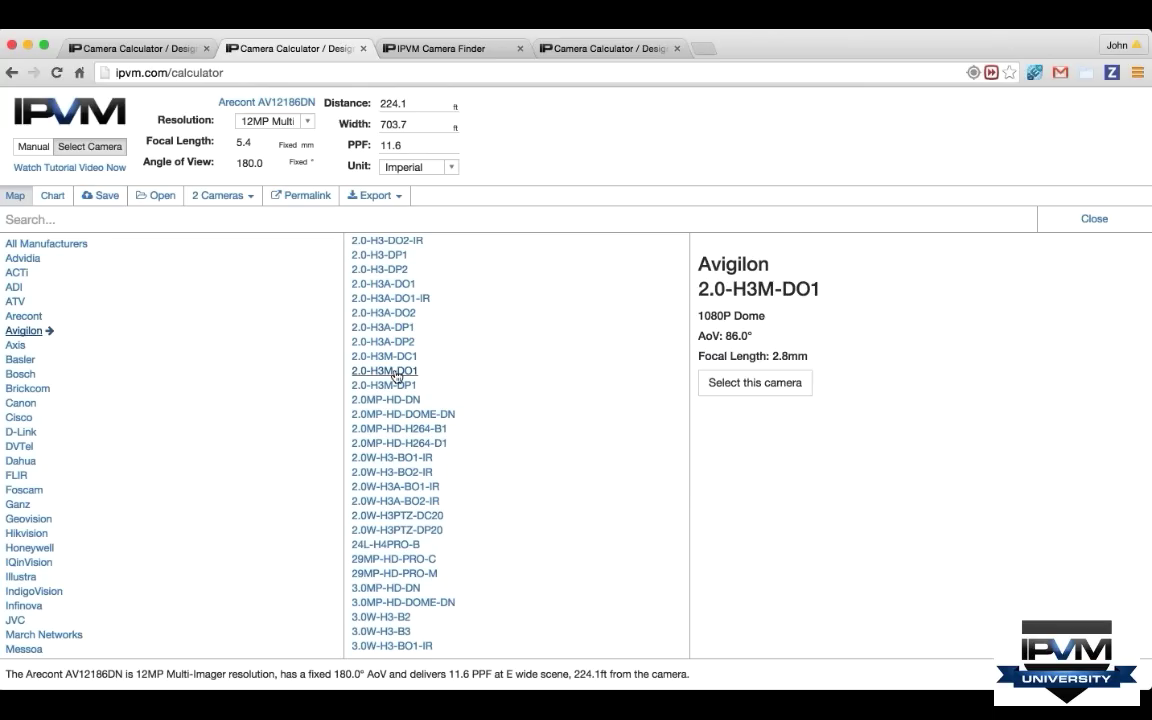
pyautogui.press('Up')
pyautogui.press('Up')
pyautogui.press('Up')
pyautogui.press('Up')
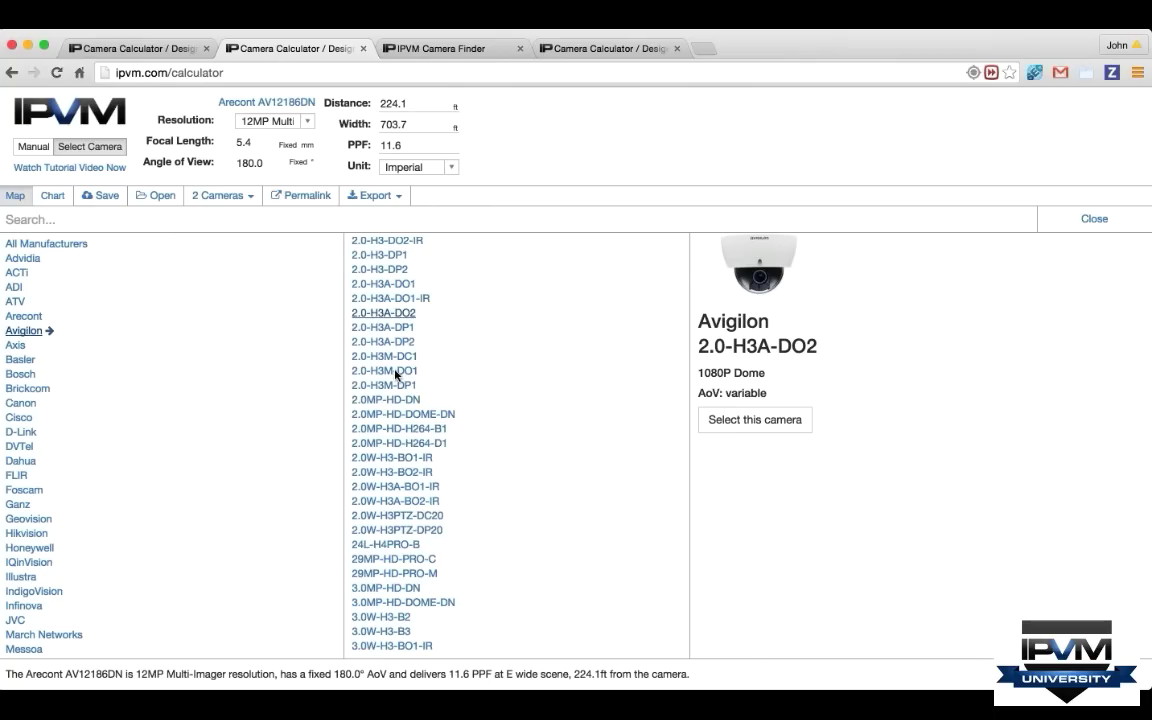
pyautogui.scroll(-3, 396, 376)
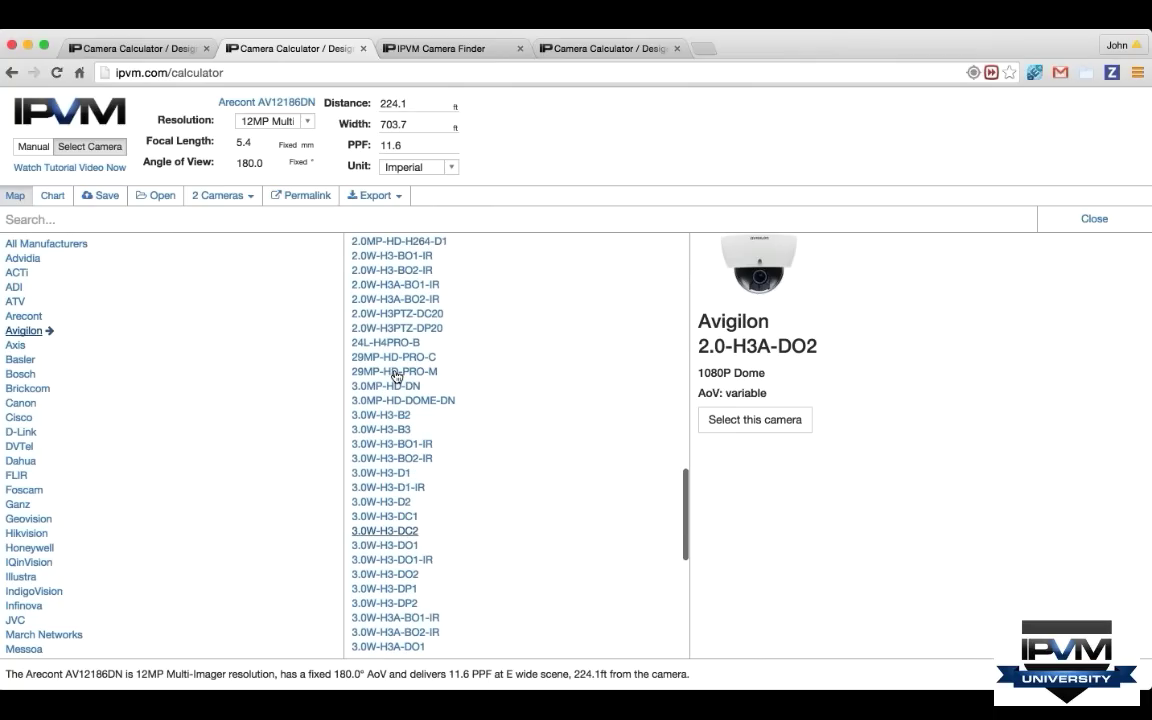
# - Review the Avigilon 3MP models with IR and assign the 3.0W-H3A-BO2-IR bullet to the new camera
pyautogui.click(388, 487)
pyautogui.scroll(-2, 403, 590)
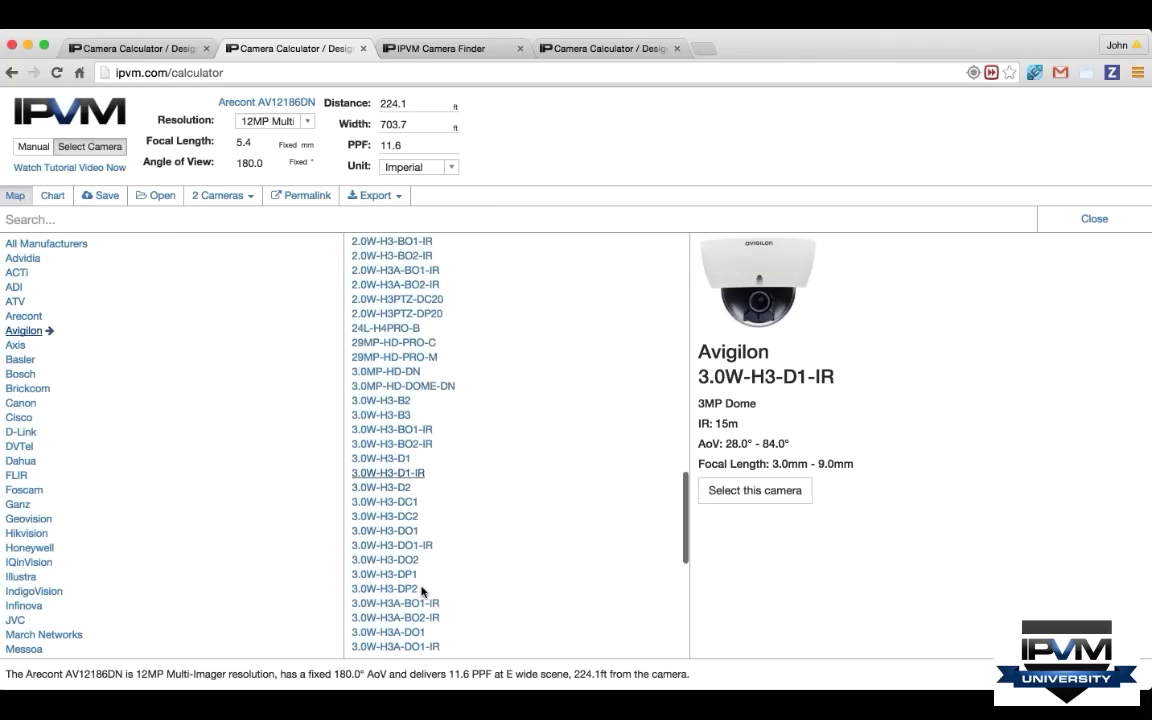
pyautogui.click(406, 508)
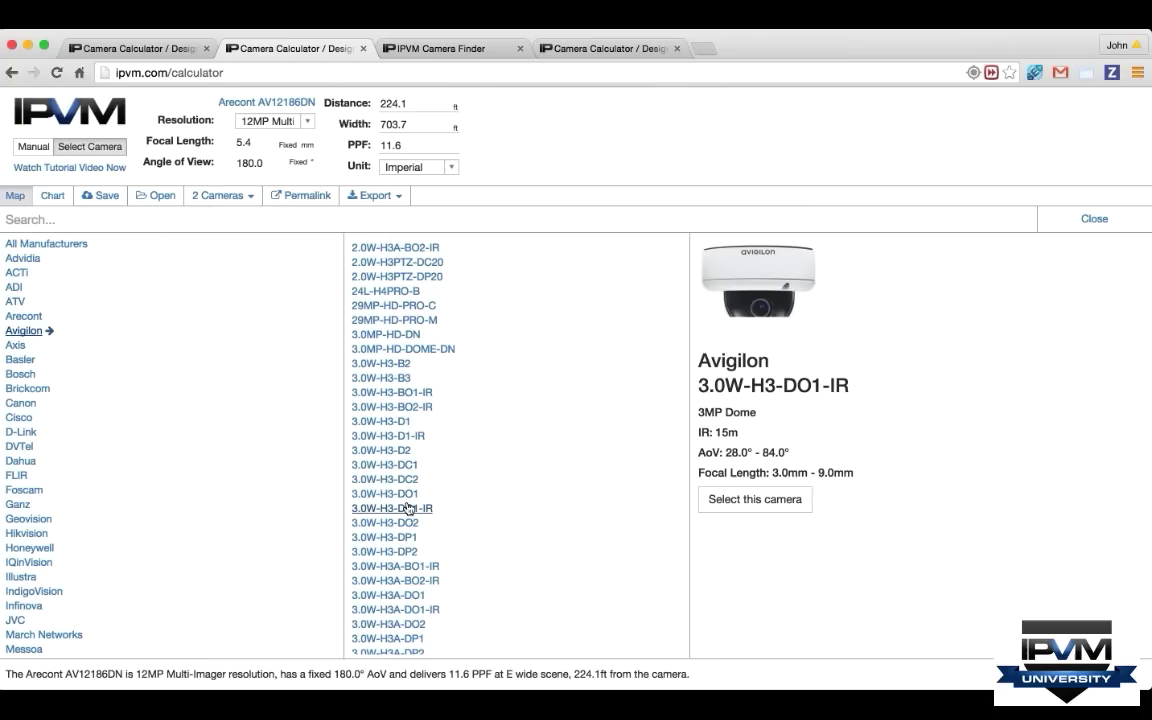
pyautogui.click(408, 579)
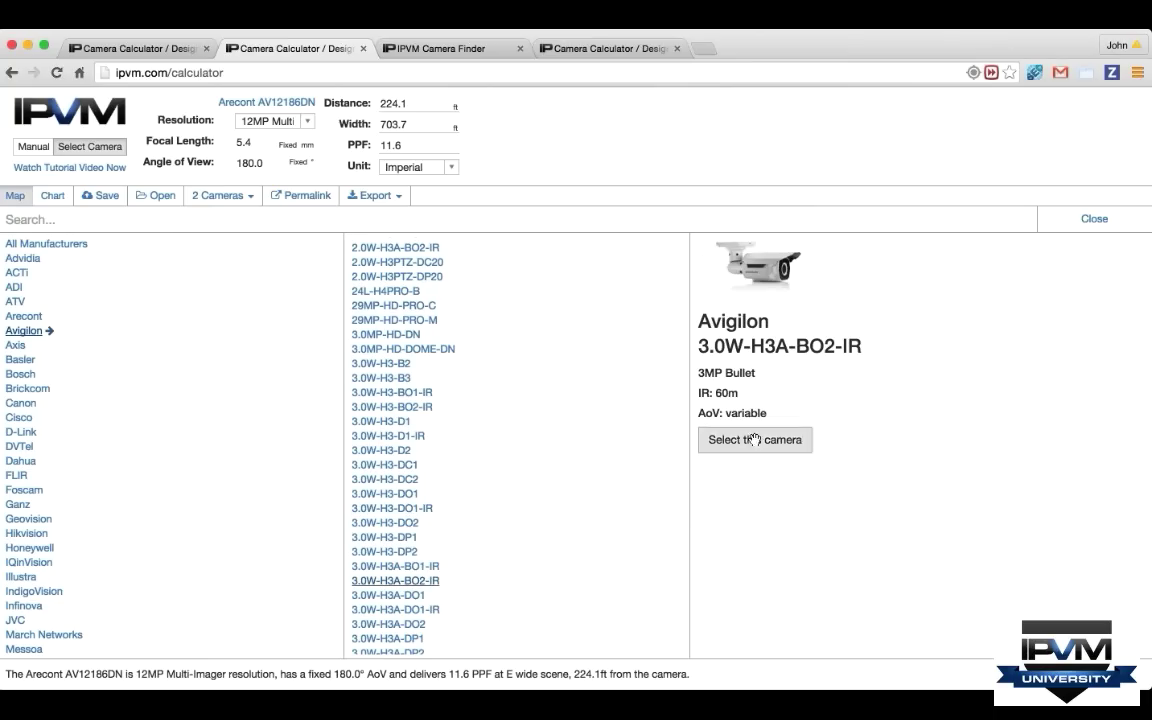
pyautogui.click(774, 439)
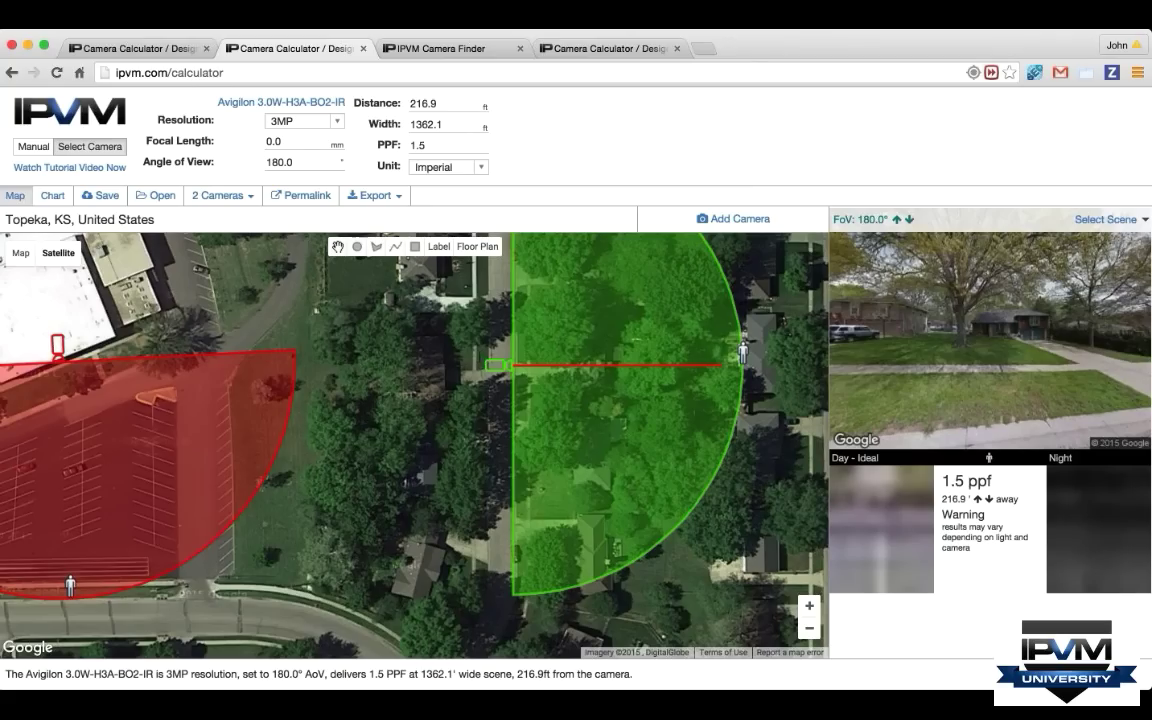
# - Set the Avigilon camera's angle of view to 100° and move it west into the trees behind the houses
pyautogui.tripleClick(288, 162)
pyautogui.write('100')
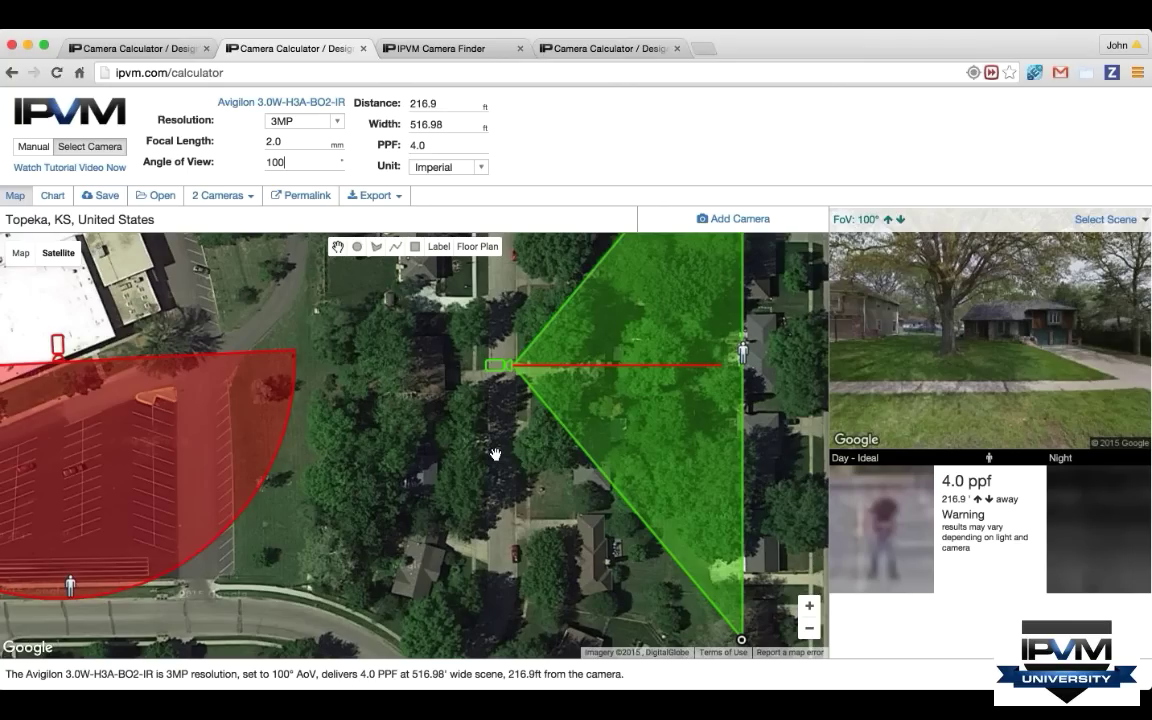
pyautogui.moveTo(497, 365); pyautogui.dragTo(400, 380)
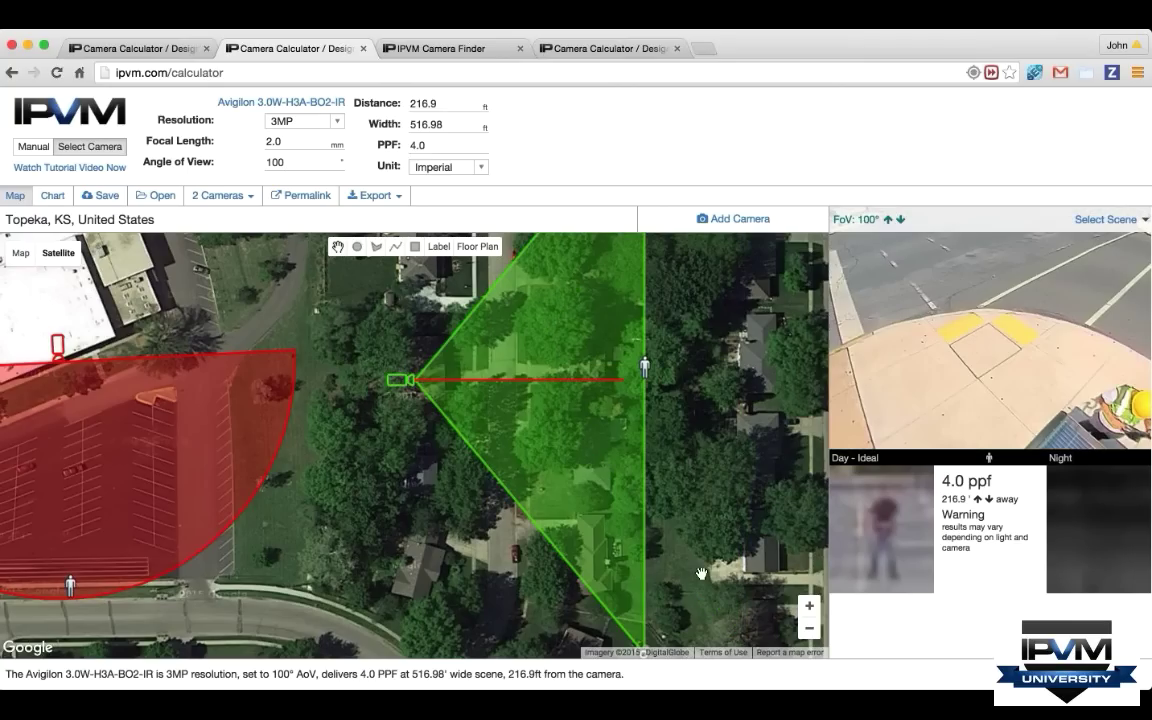
# - Narrow the Avigilon camera's angle of view to 66°
pyautogui.moveTo(701, 573); pyautogui.dragTo(702, 505)
pyautogui.moveTo(643, 584); pyautogui.dragTo(645, 460)
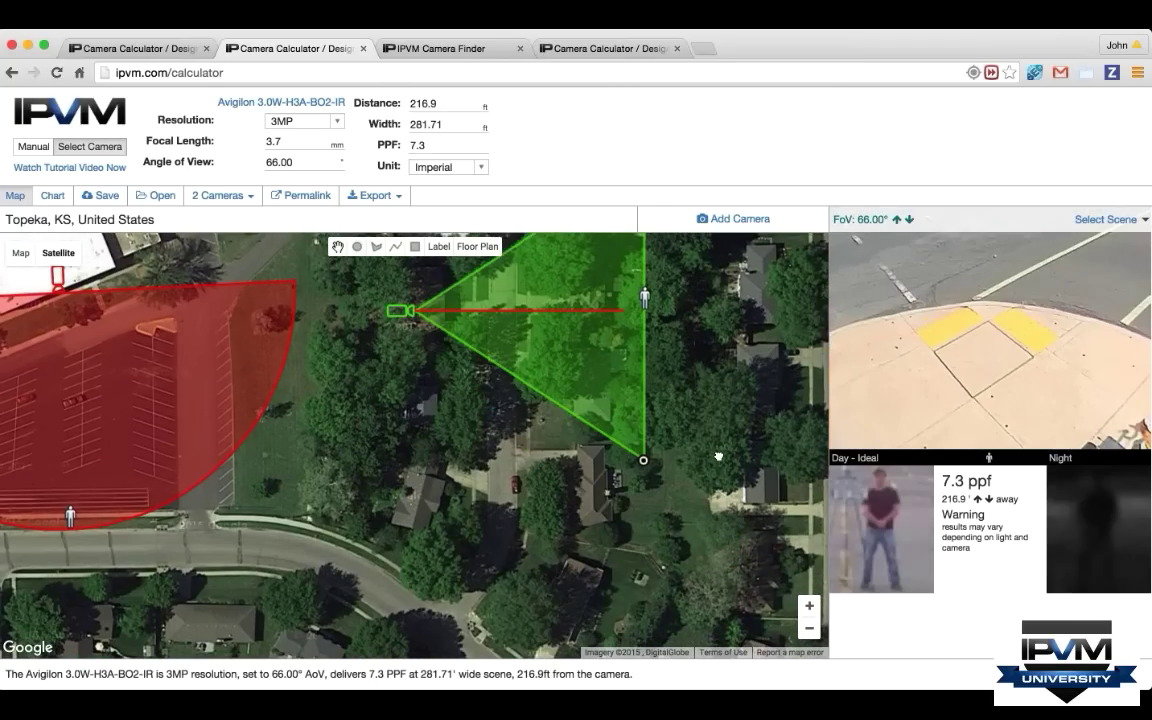
pyautogui.moveTo(718, 456); pyautogui.dragTo(718, 580)
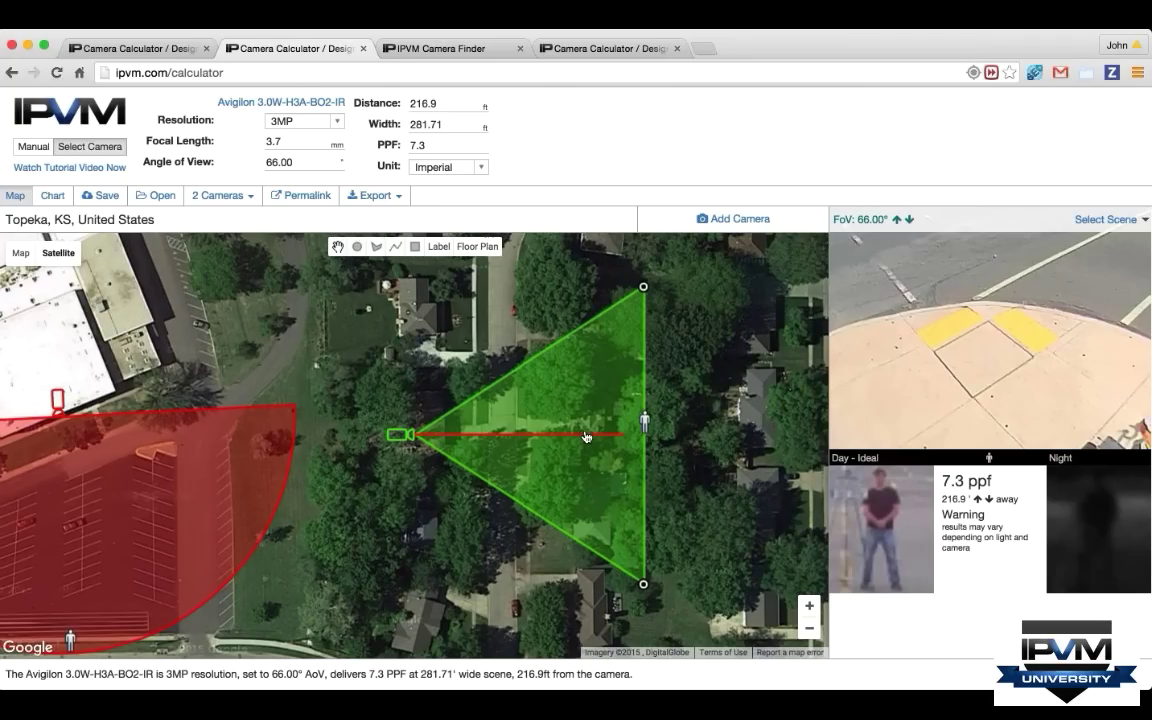
# - Compare target distances of about 234 and 171 ft with the camera's IR range line, and leave the target at about 224 ft
pyautogui.moveTo(579, 441)
pyautogui.moveTo(645, 422)
pyautogui.mouseDown()
pyautogui.moveTo(679, 421)
pyautogui.moveTo(661, 421)
pyautogui.mouseUp()
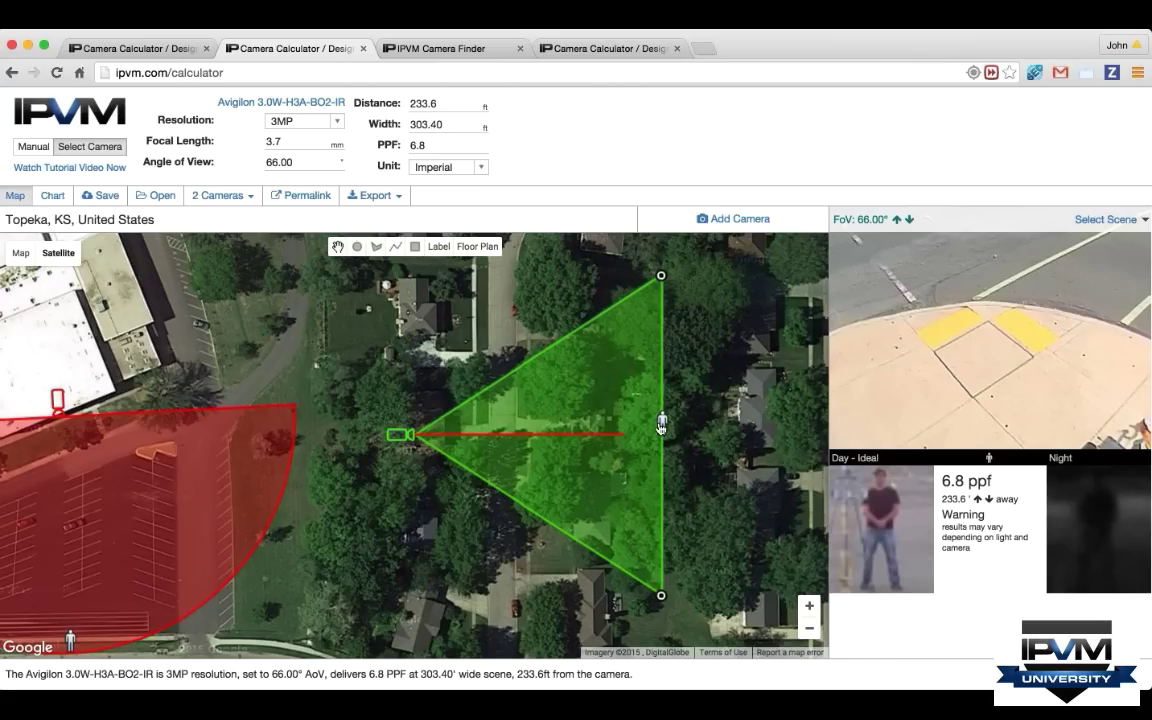
pyautogui.moveTo(661, 427)
pyautogui.mouseDown()
pyautogui.moveTo(575, 430)
pyautogui.moveTo(609, 432)
pyautogui.mouseUp()
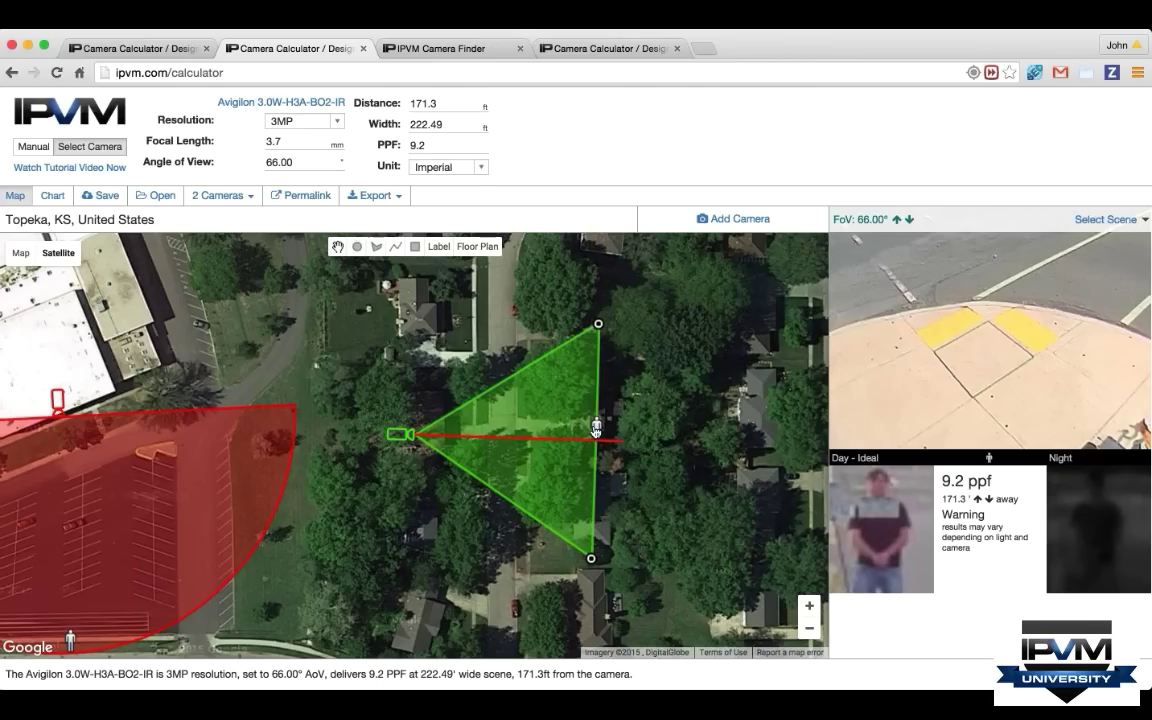
pyautogui.moveTo(596, 430)
pyautogui.mouseDown()
pyautogui.moveTo(566, 428)
pyautogui.moveTo(651, 430)
pyautogui.mouseUp()
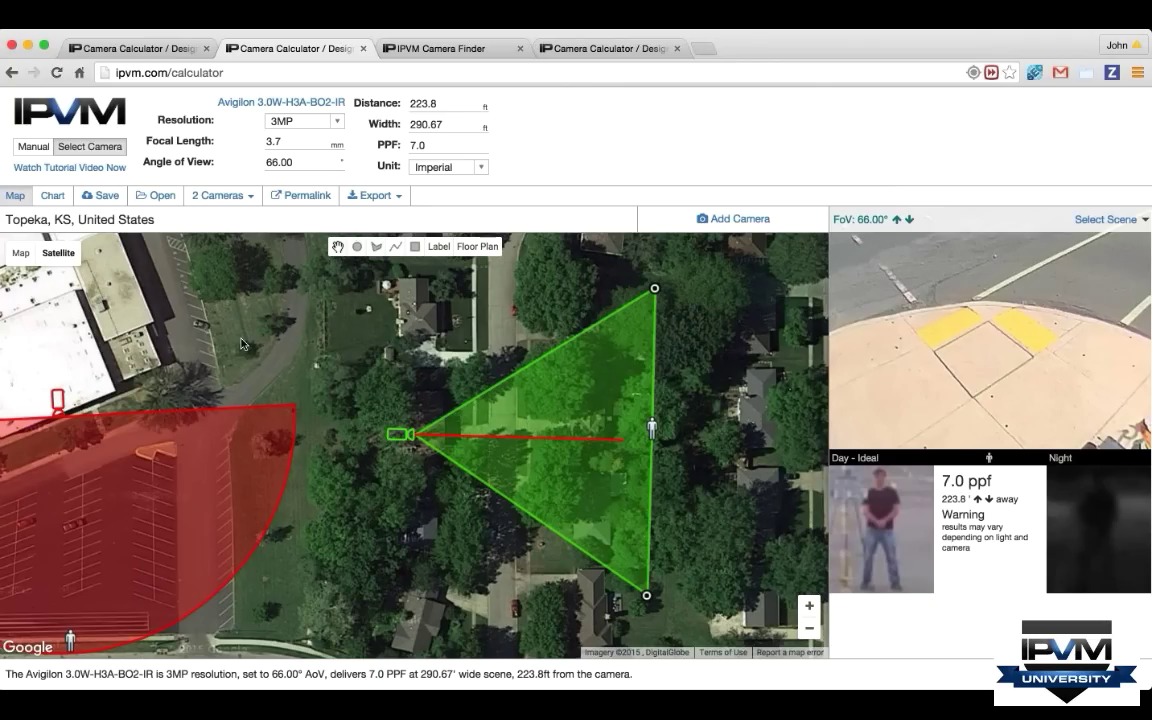
# - Review the parking lot plan, the Camera Finder results and the Googleplex Markup design with its floor plan cameras
pyautogui.moveTo(241, 345); pyautogui.dragTo(378, 334)
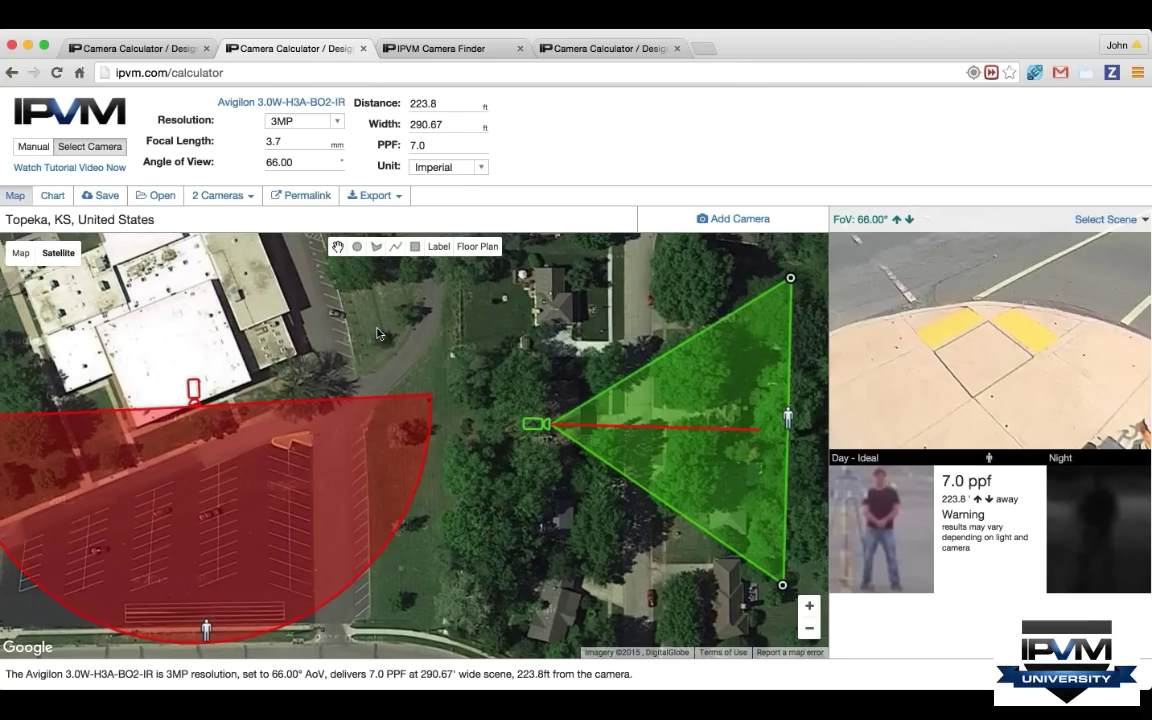
pyautogui.click(475, 48)
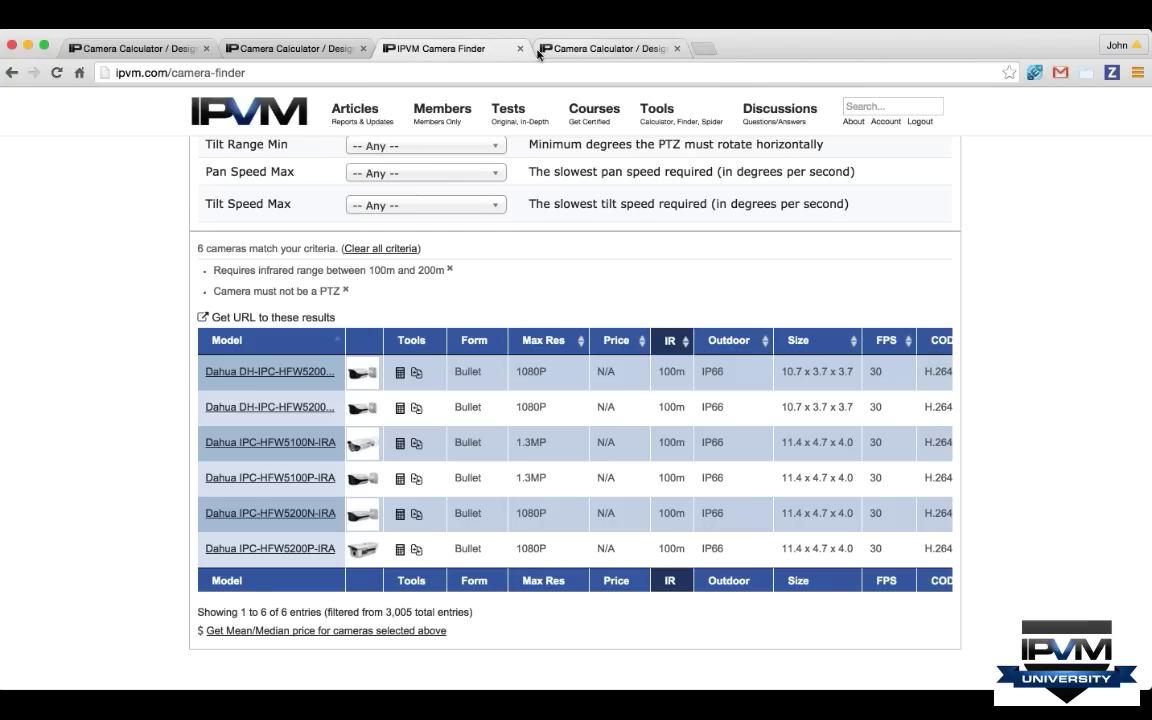
pyautogui.click(600, 48)
pyautogui.click(143, 50)
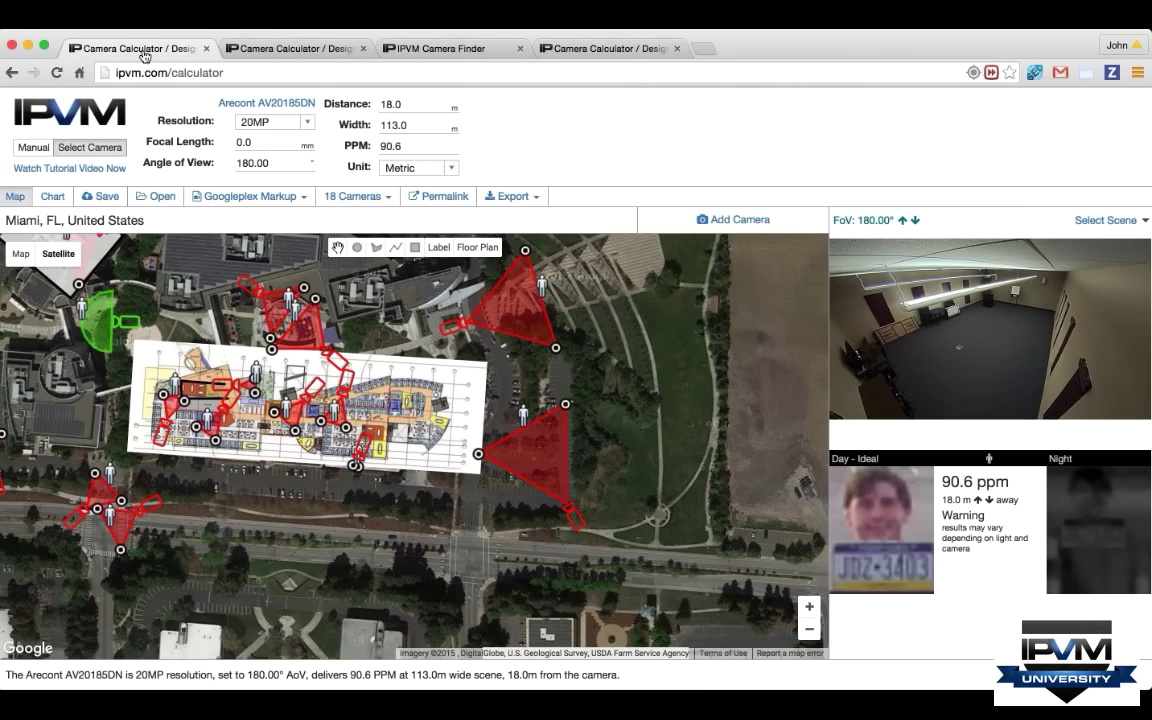
pyautogui.moveTo(575, 356); pyautogui.dragTo(690, 409)
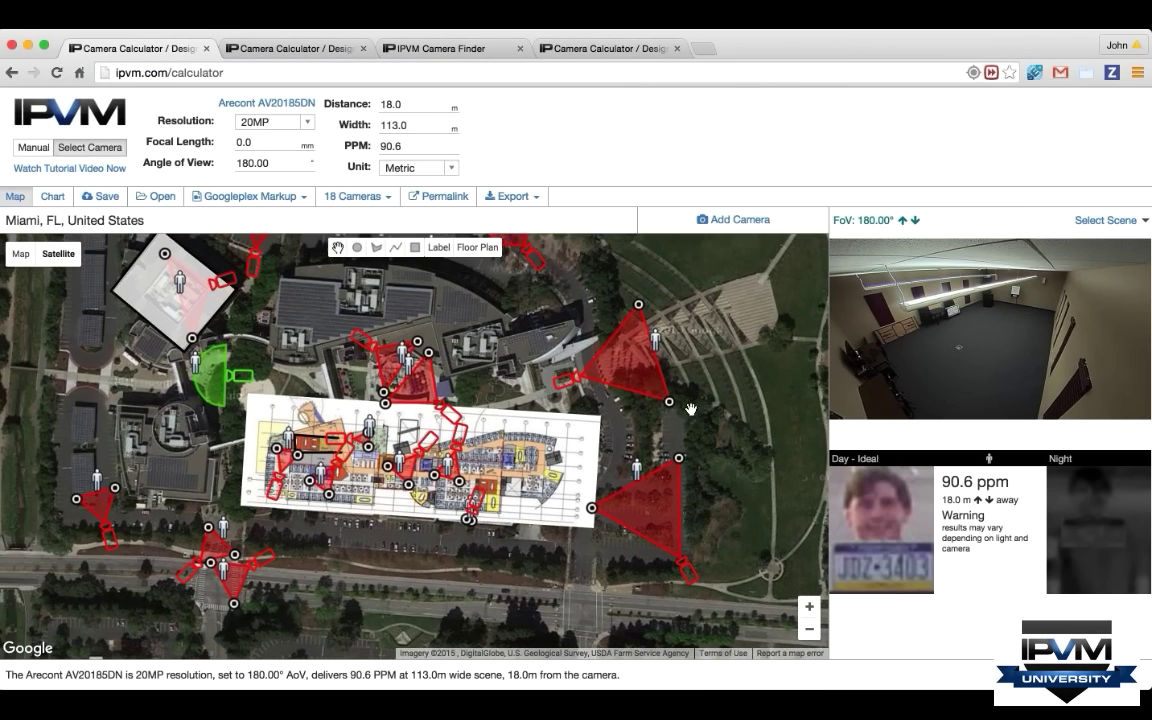
pyautogui.click(806, 604)
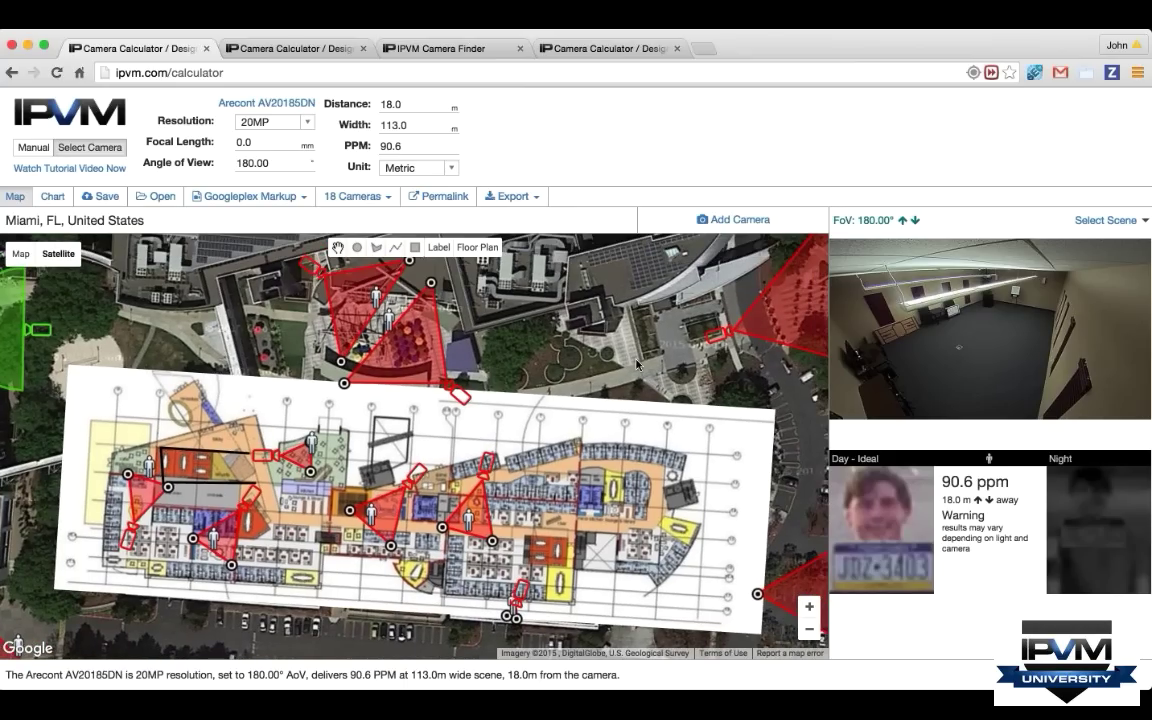
pyautogui.click(333, 47)
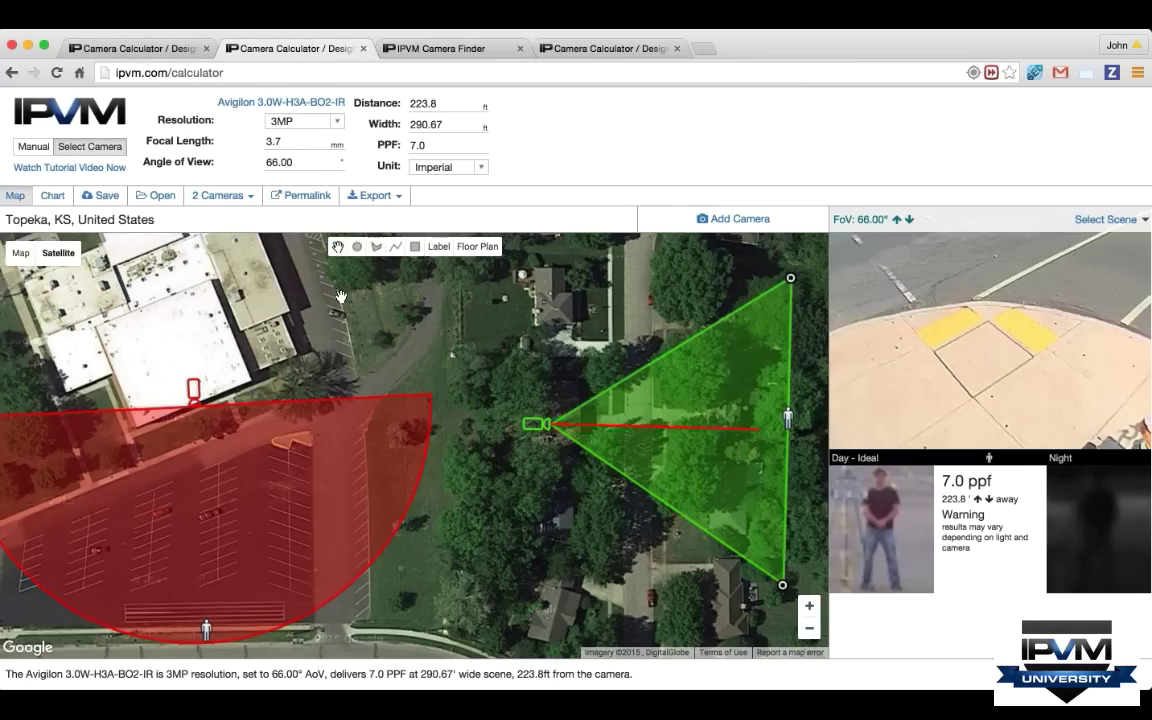
# - Return to the Dahua DH-IPC-HFW5200EP-Z12 calculator and set the map location to Miami, FL, United States, at street level
pyautogui.click(594, 48)
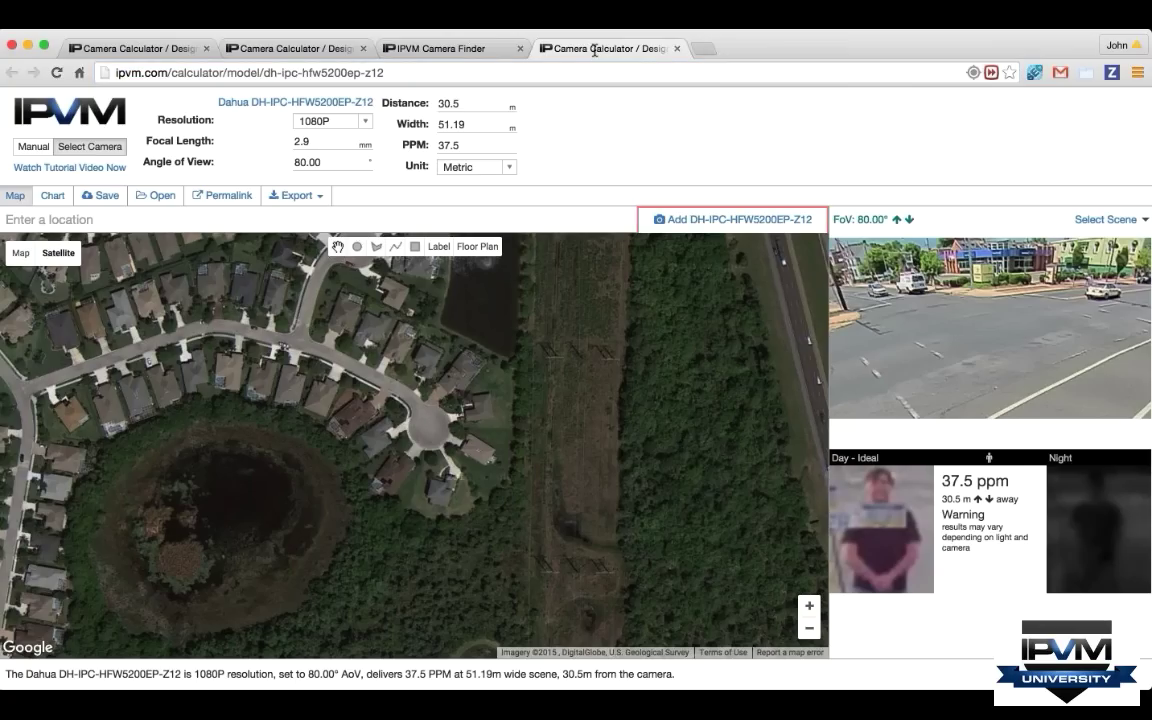
pyautogui.write('miami')
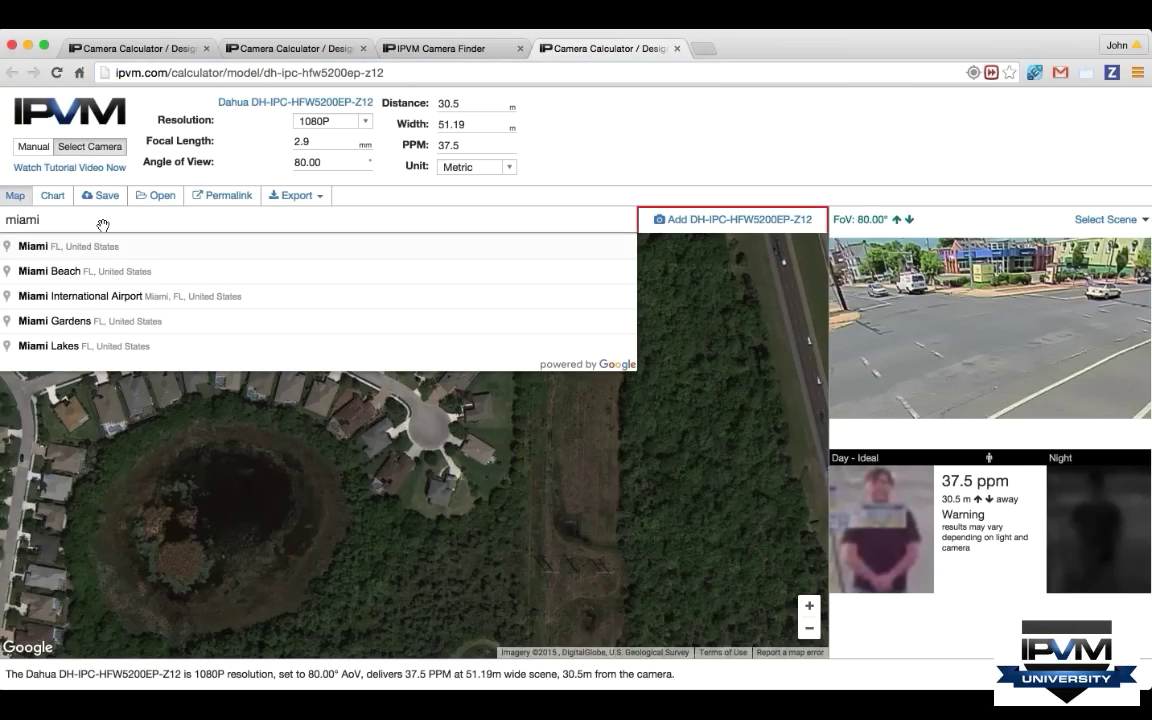
pyautogui.click(90, 246)
pyautogui.click(810, 606)
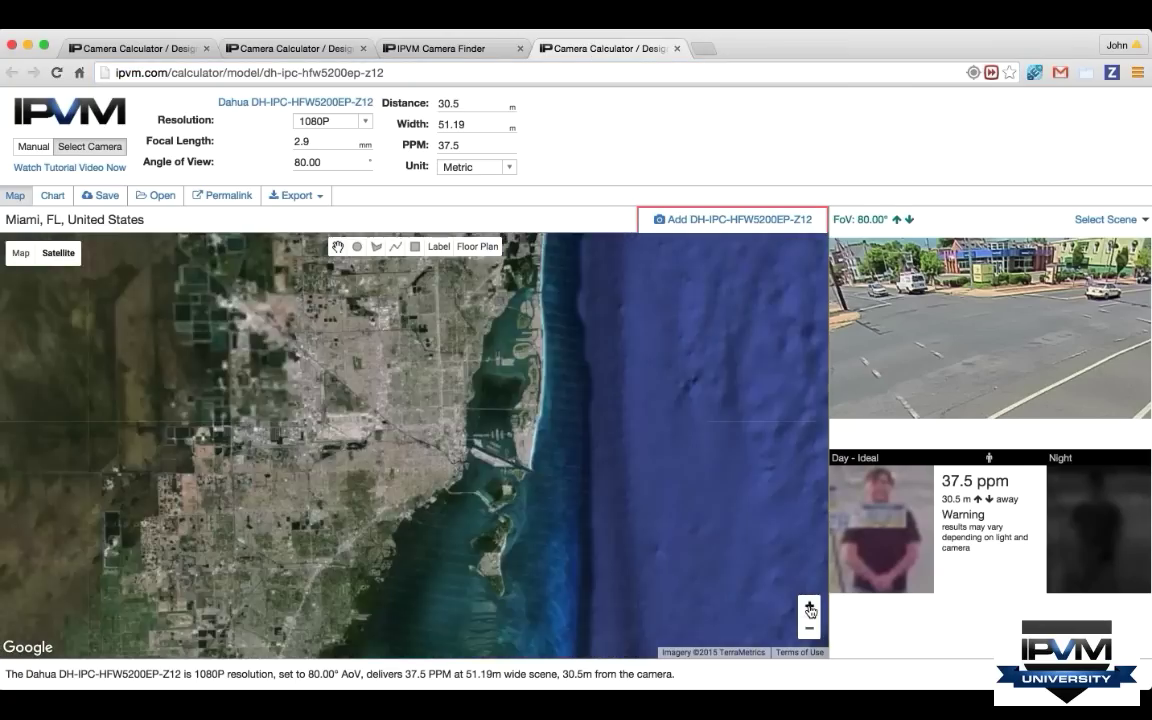
pyautogui.click(810, 606)
pyautogui.click(810, 606)
pyautogui.click(810, 606)
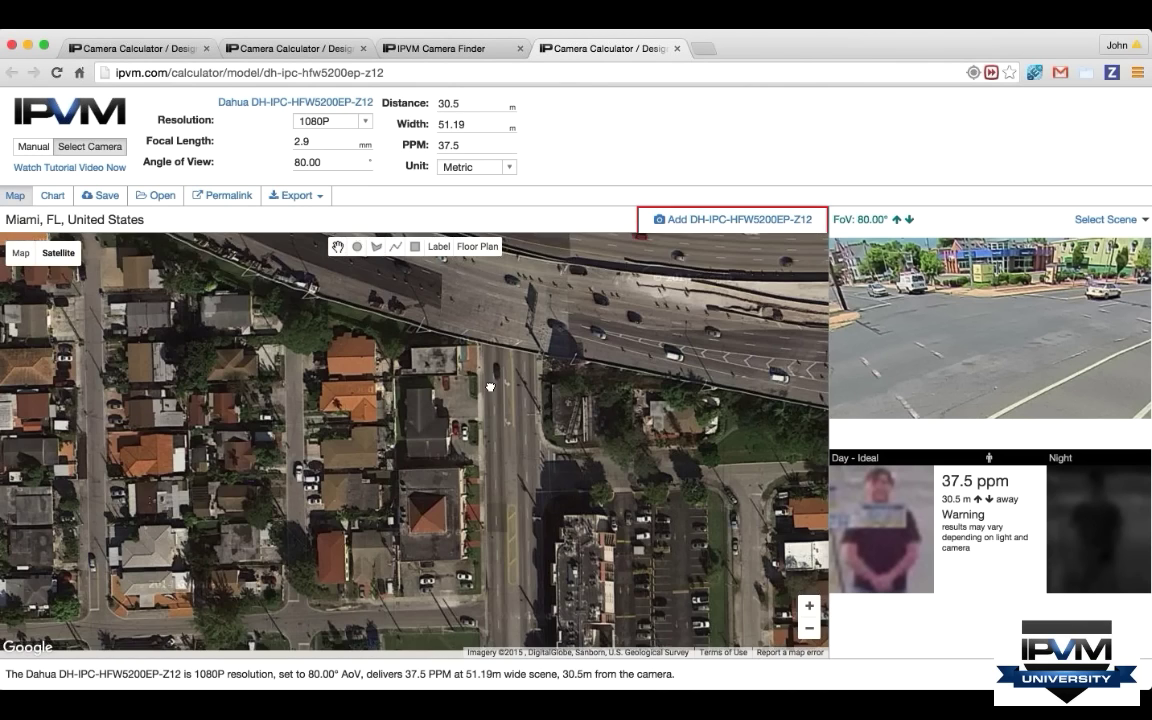
# - Add a camera with manual settings and place it on the side street below the highway, facing the avenue
pyautogui.moveTo(490, 387); pyautogui.dragTo(515, 329)
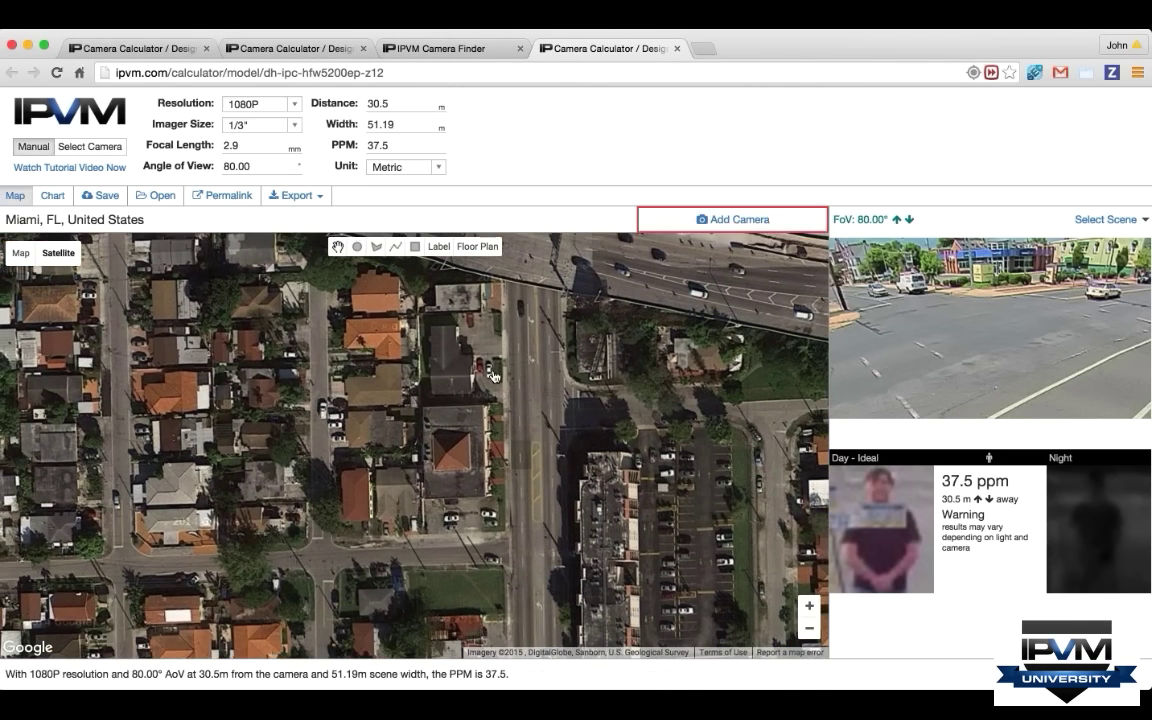
pyautogui.click(716, 226)
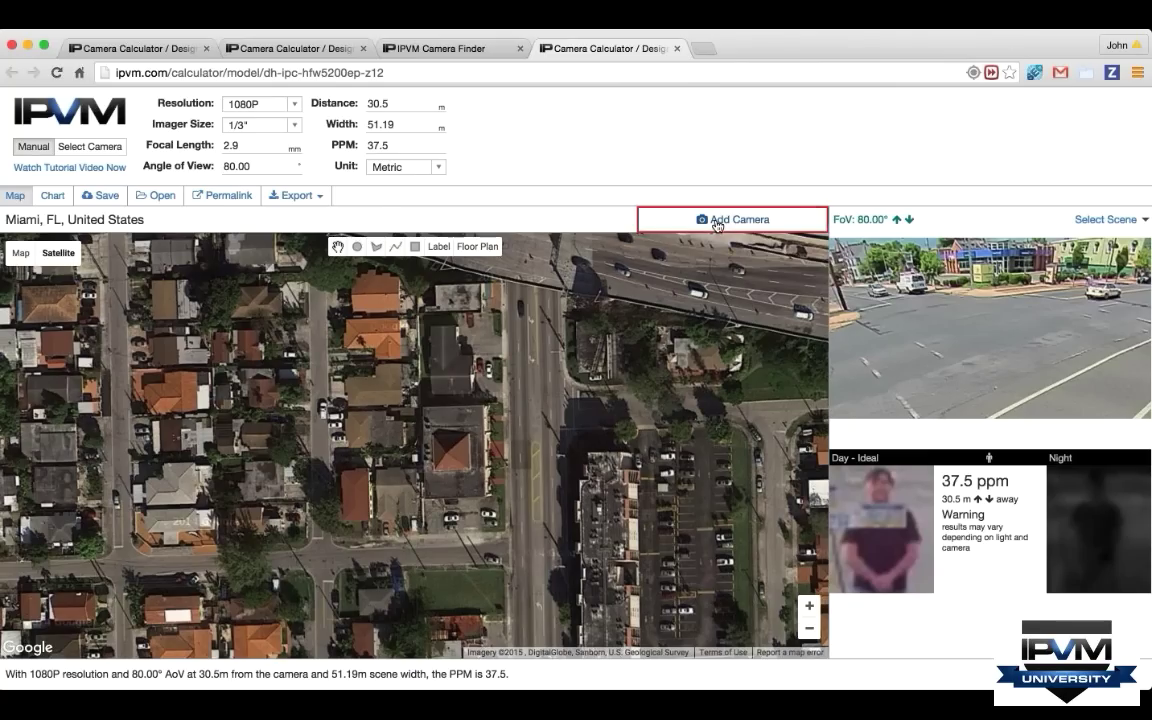
pyautogui.moveTo(395, 466); pyautogui.dragTo(418, 540)
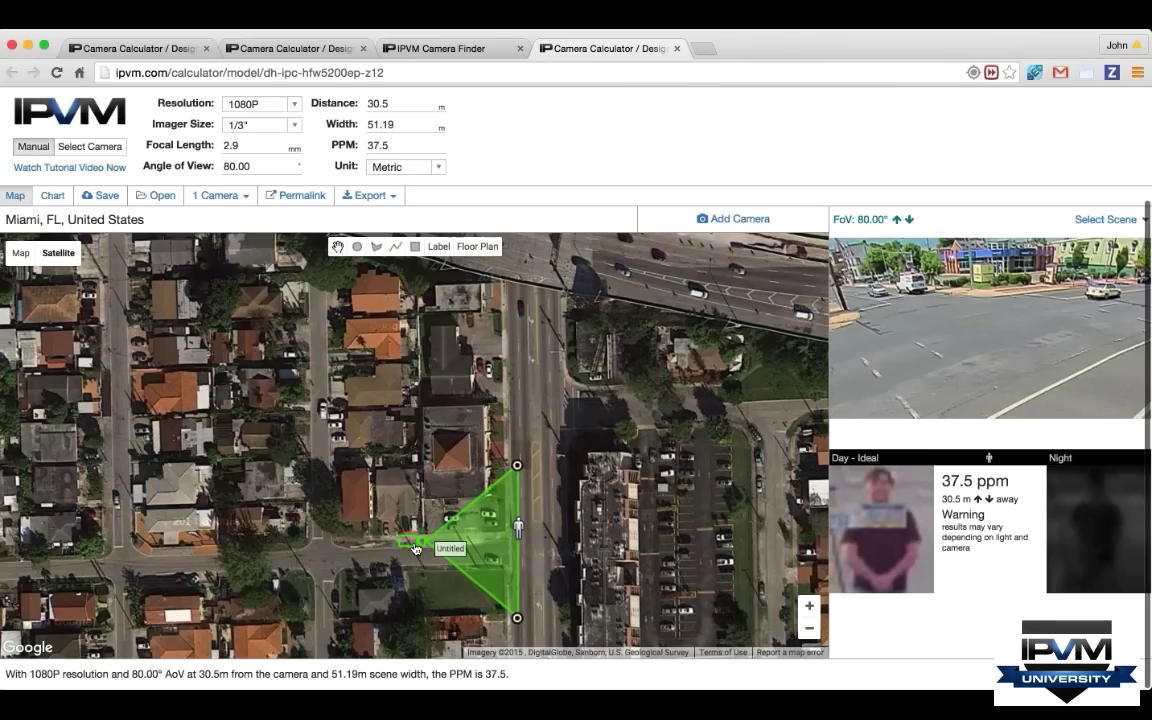
pyautogui.click(290, 106)
pyautogui.click(531, 147)
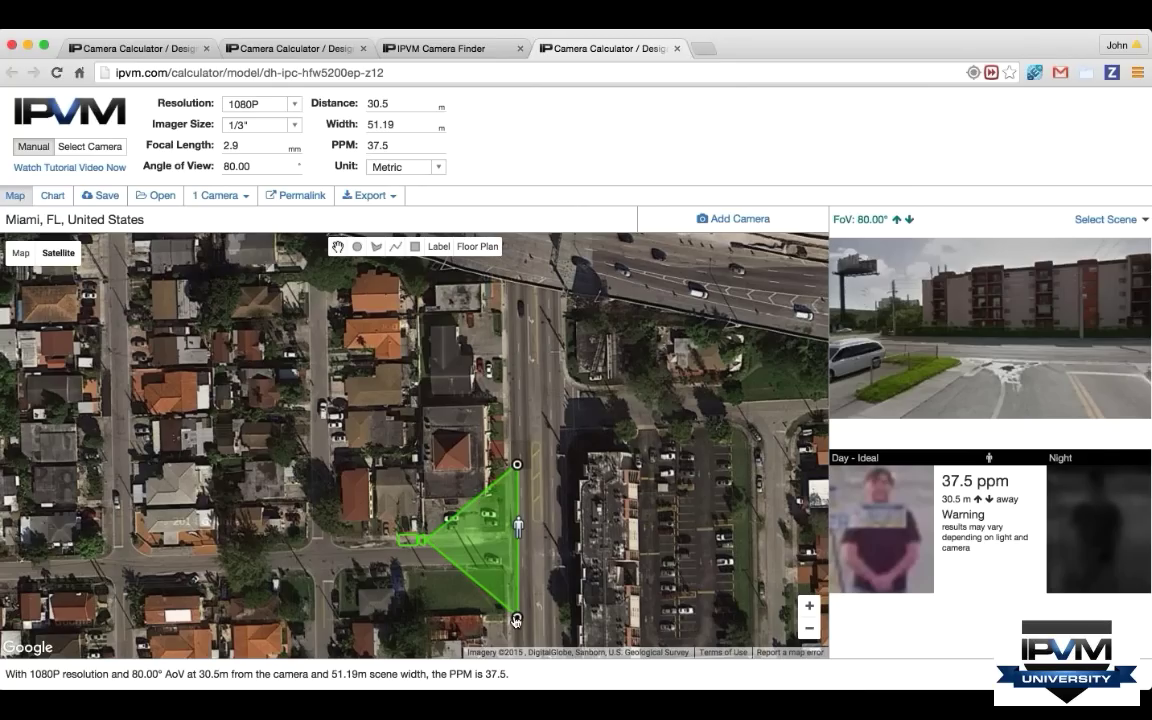
# - Narrow the camera's angle of view to 42° with the target at about 45.3 m, and switch the units to Imperial
pyautogui.moveTo(517, 618); pyautogui.dragTo(517, 526)
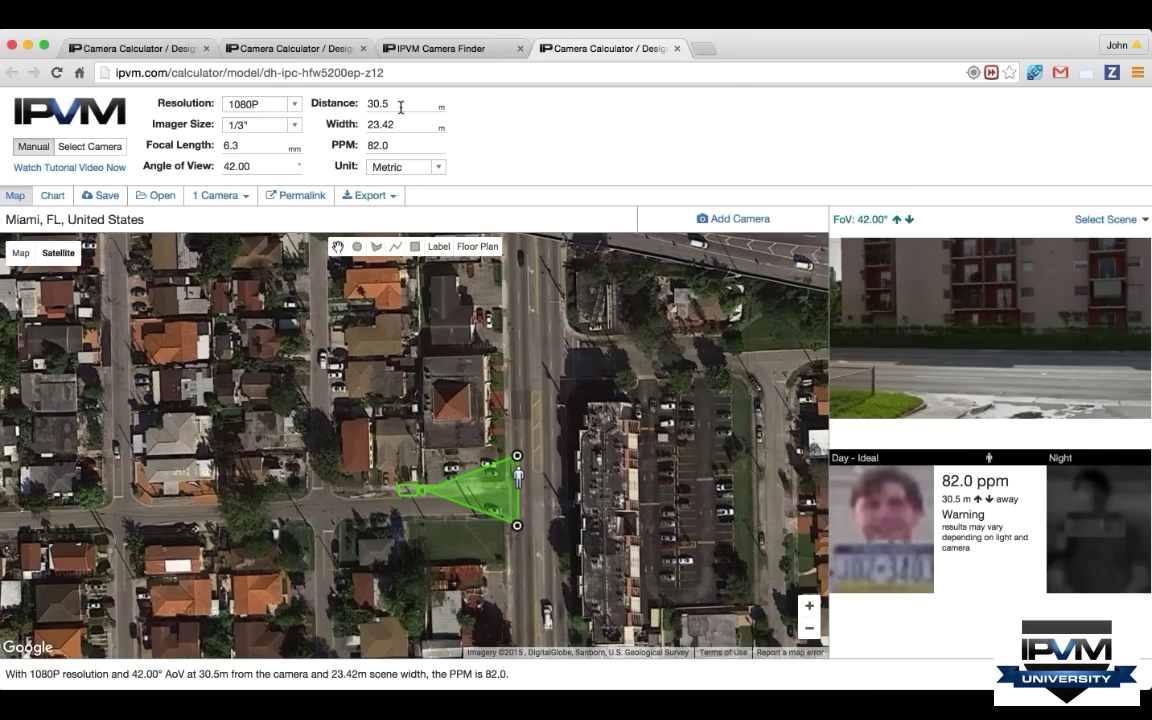
pyautogui.moveTo(521, 482); pyautogui.dragTo(561, 477)
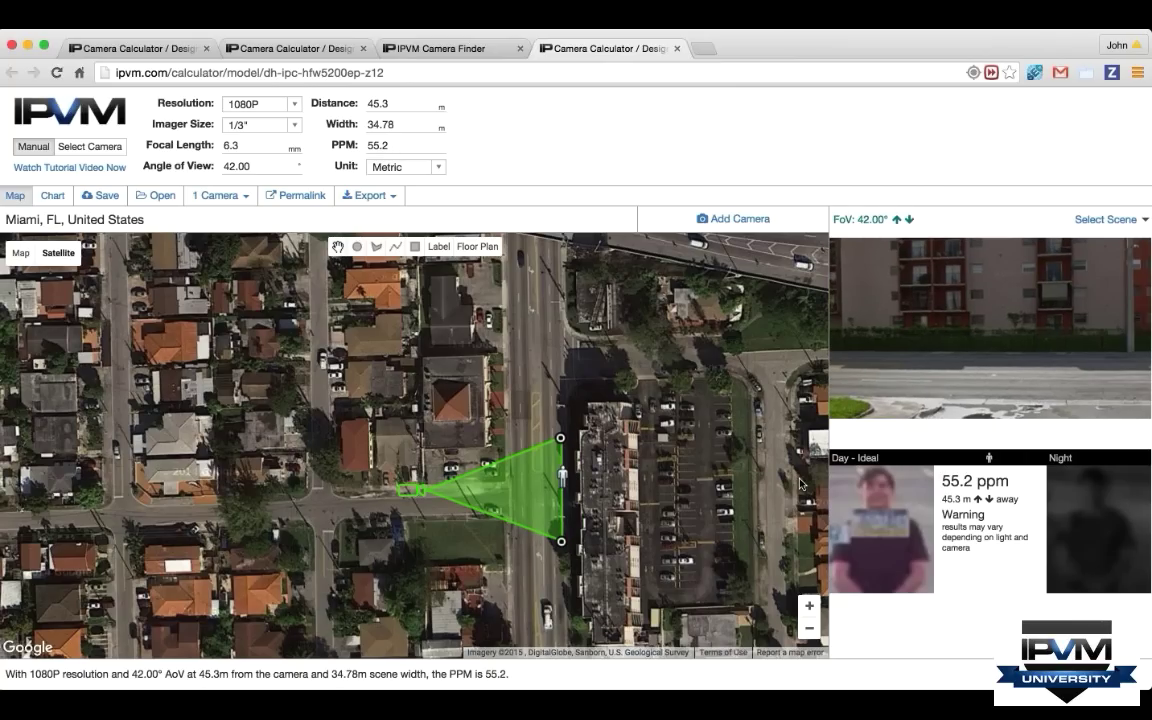
pyautogui.click(414, 167)
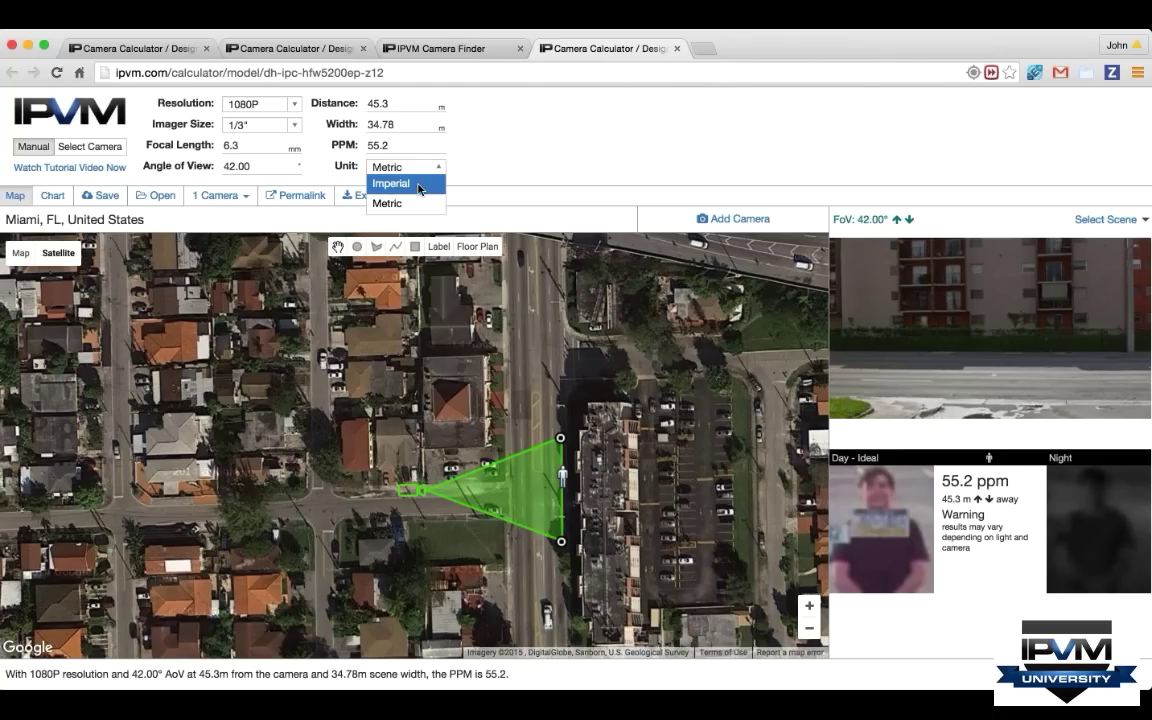
pyautogui.click(419, 184)
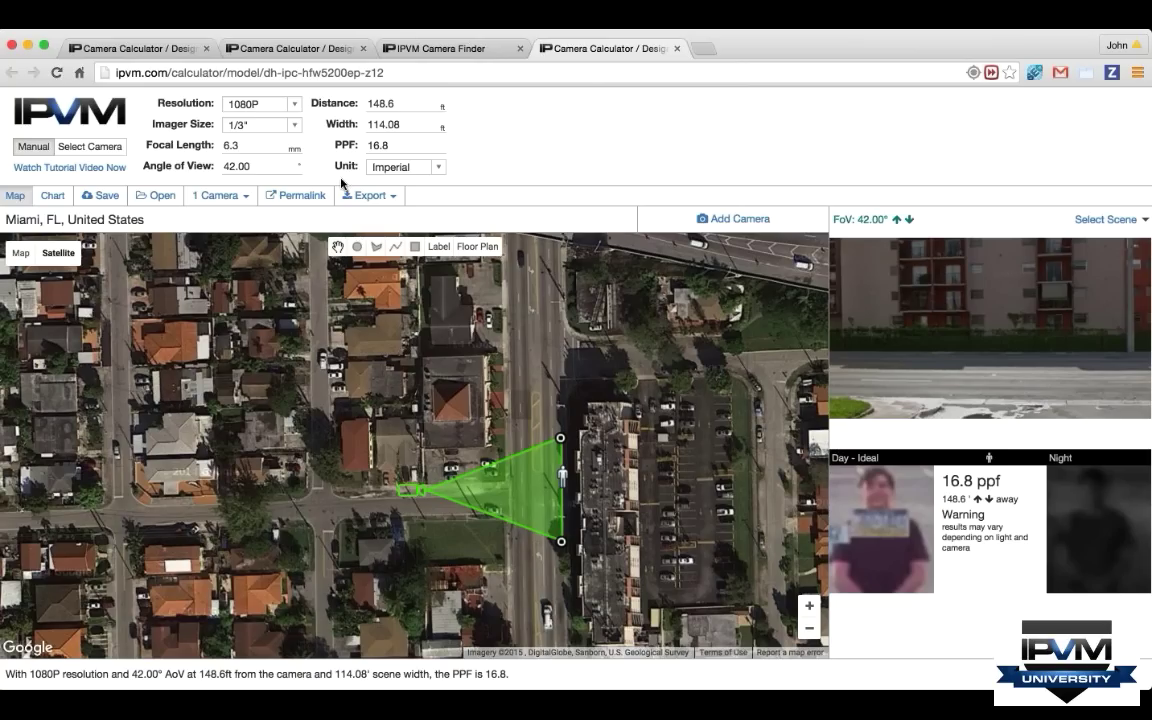
# - Try the camera at 5MP resolution, and set it back to 1080p
pyautogui.click(282, 104)
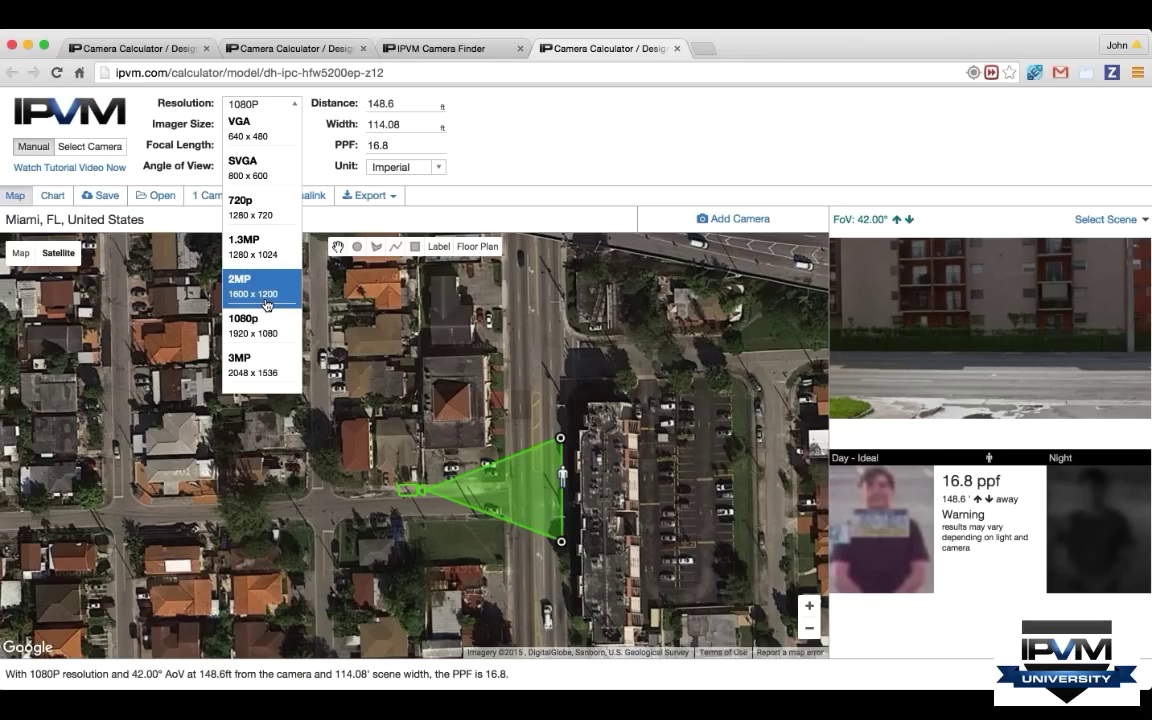
pyautogui.scroll(-2, 266, 305)
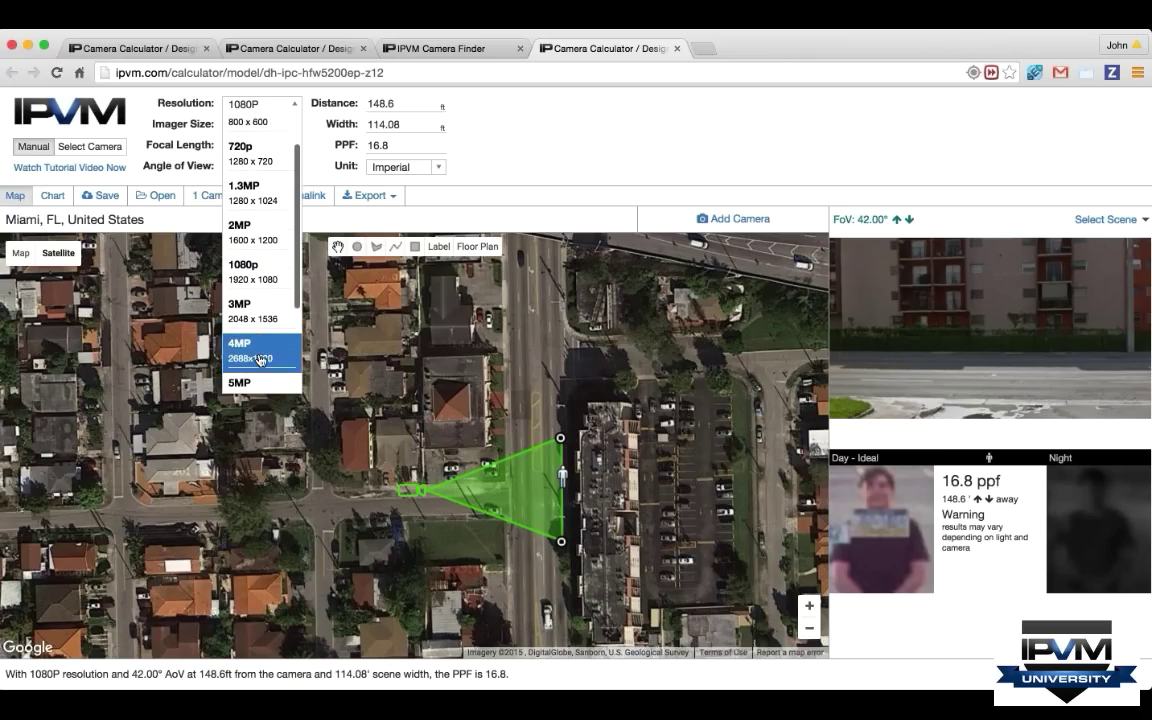
pyautogui.scroll(-1, 259, 362)
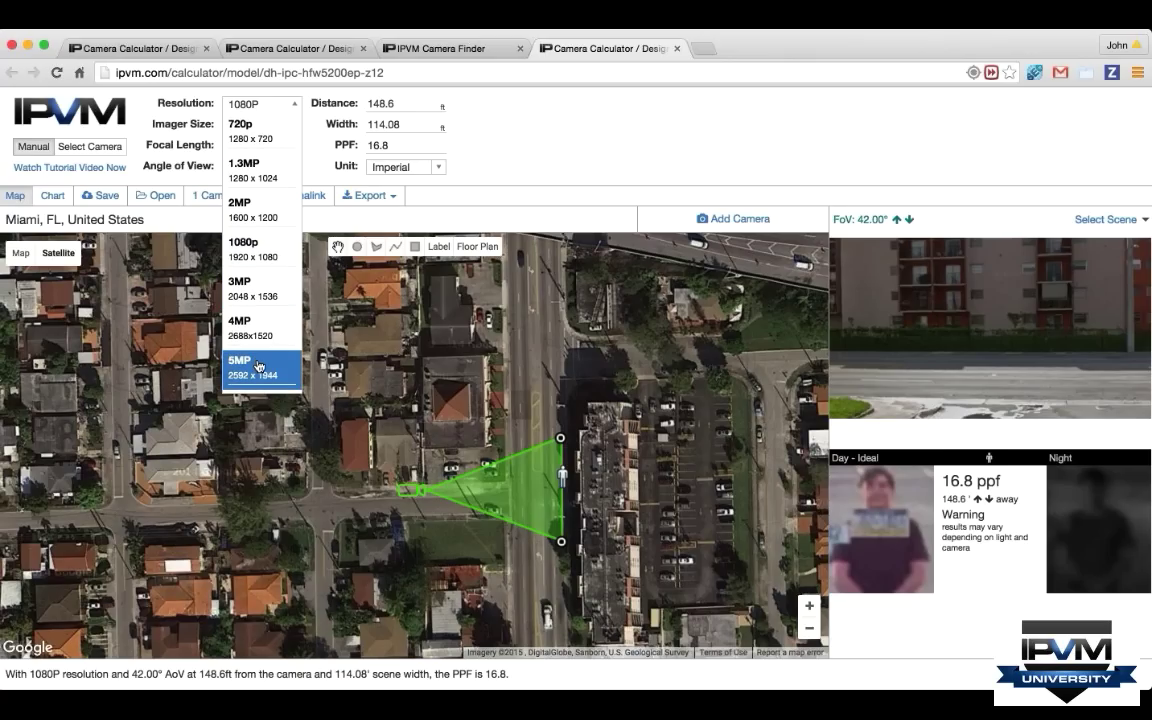
pyautogui.click(259, 366)
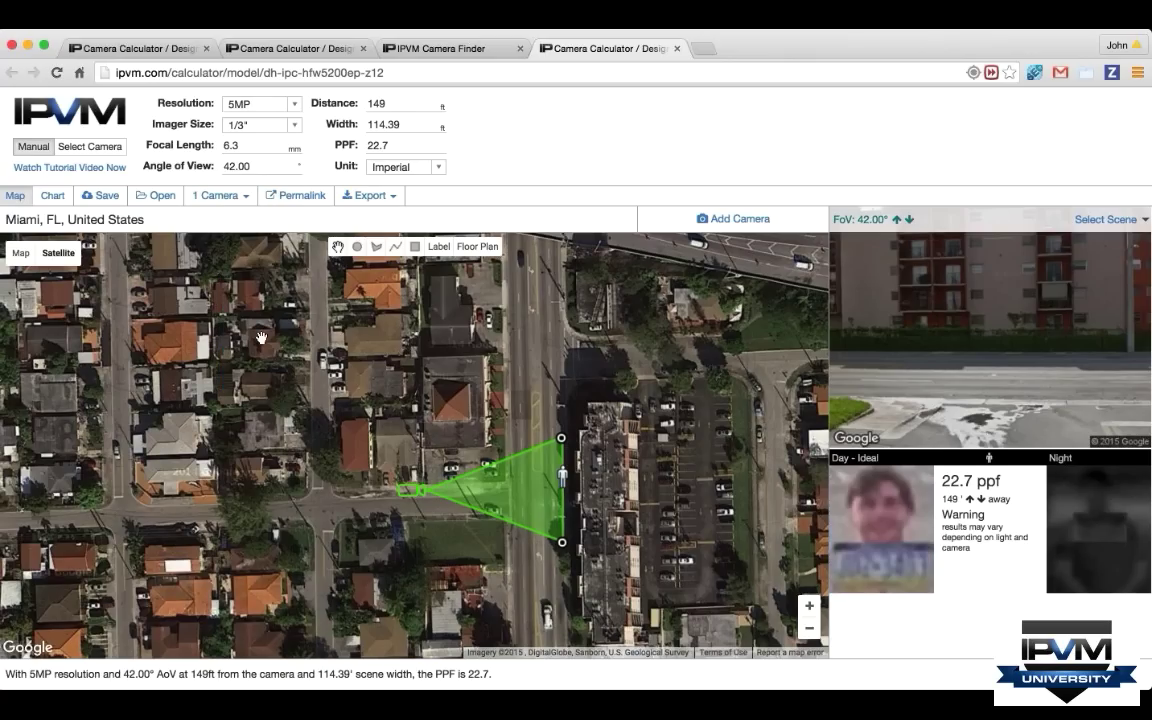
pyautogui.click(262, 104)
pyautogui.scroll(1, 250, 205)
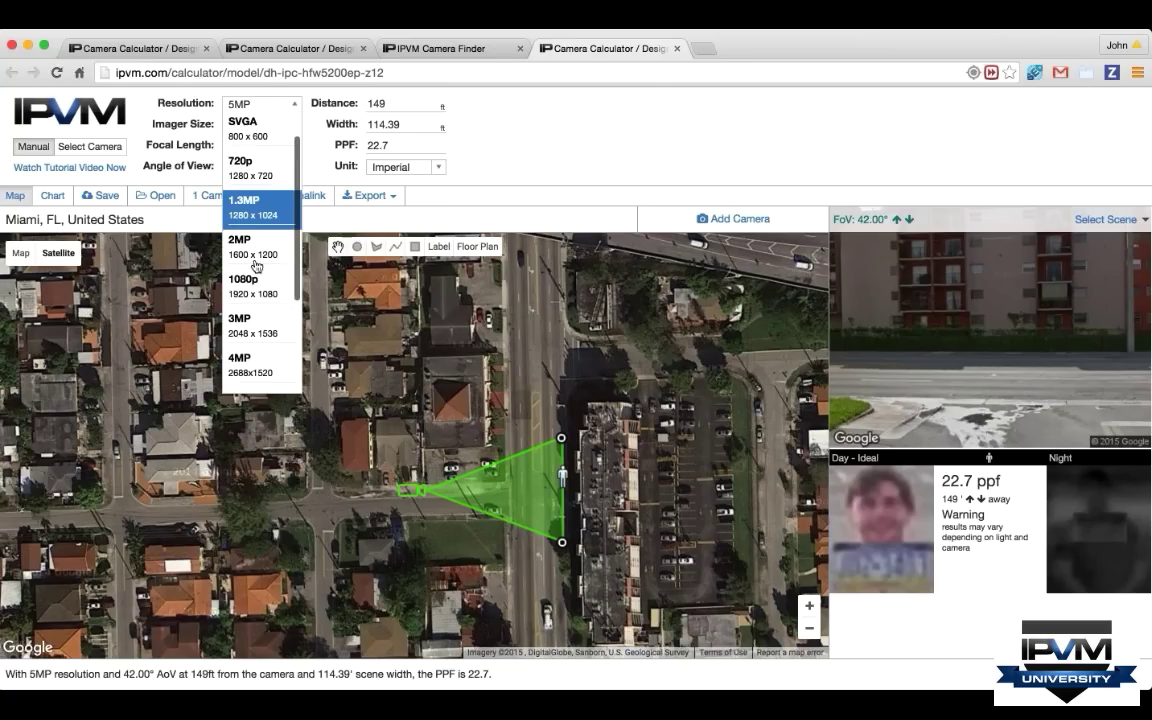
pyautogui.click(249, 282)
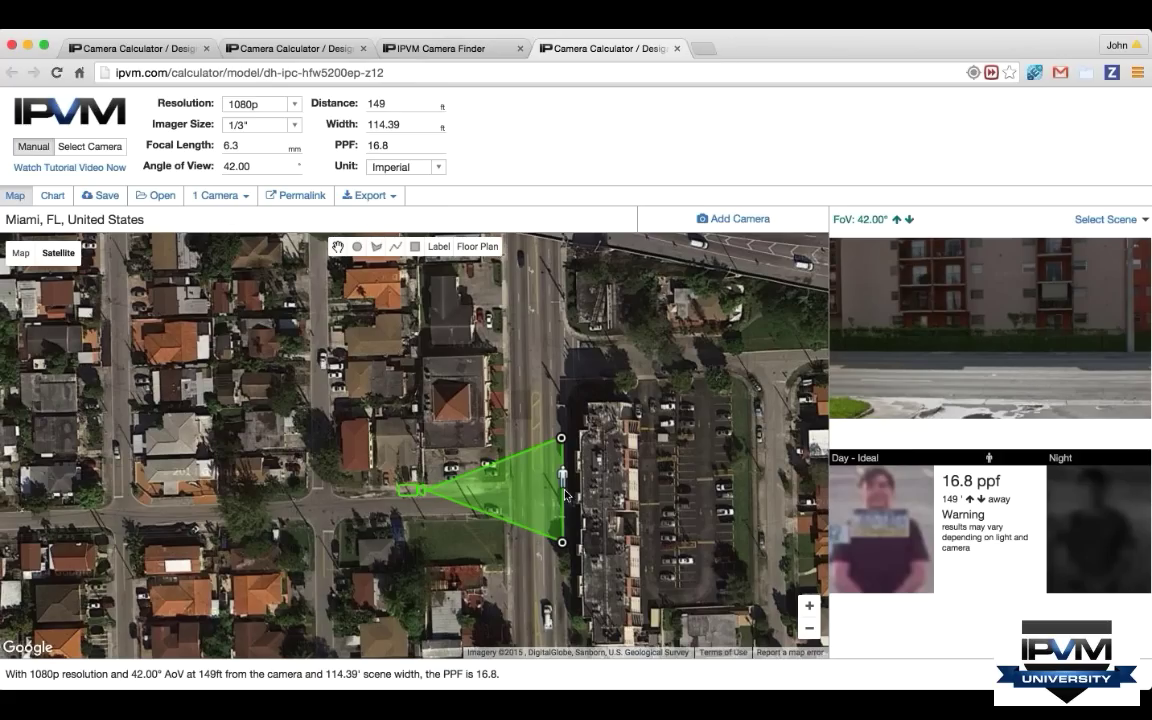
# - Move the target out to about 160 ft and set the camera's focal length to 12 mm
pyautogui.moveTo(565, 482)
pyautogui.mouseDown()
pyautogui.moveTo(508, 480)
pyautogui.moveTo(572, 478)
pyautogui.mouseUp()
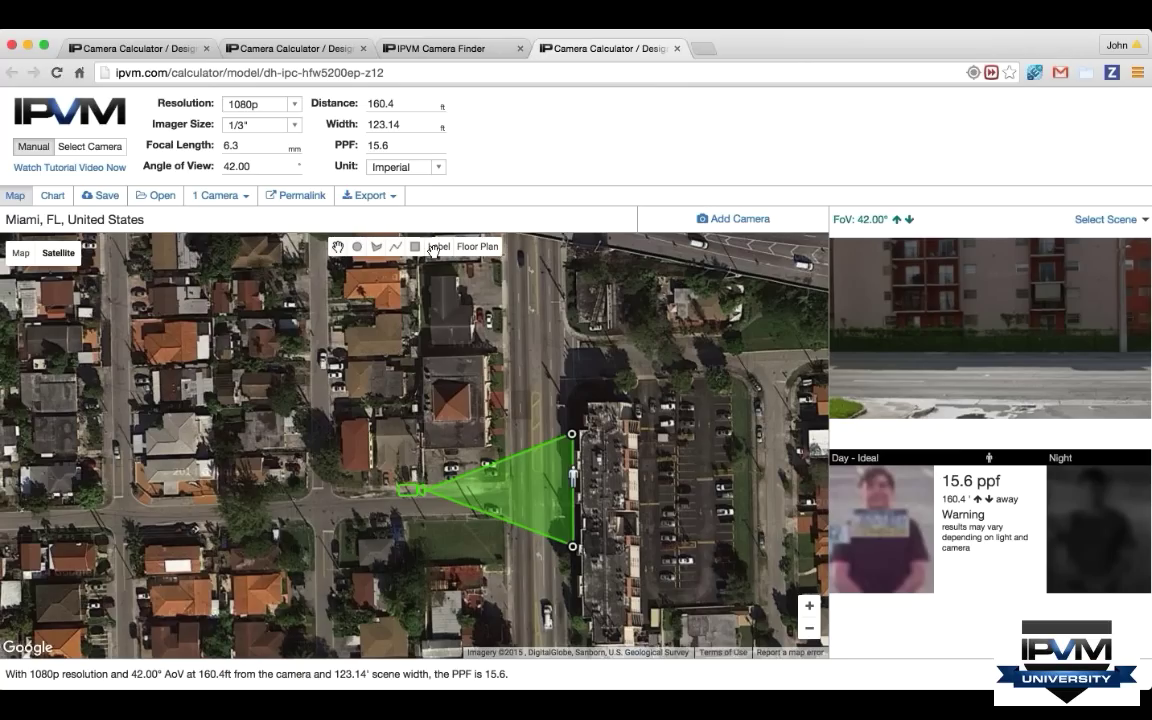
pyautogui.doubleClick(226, 144)
pyautogui.press('BackSpace')
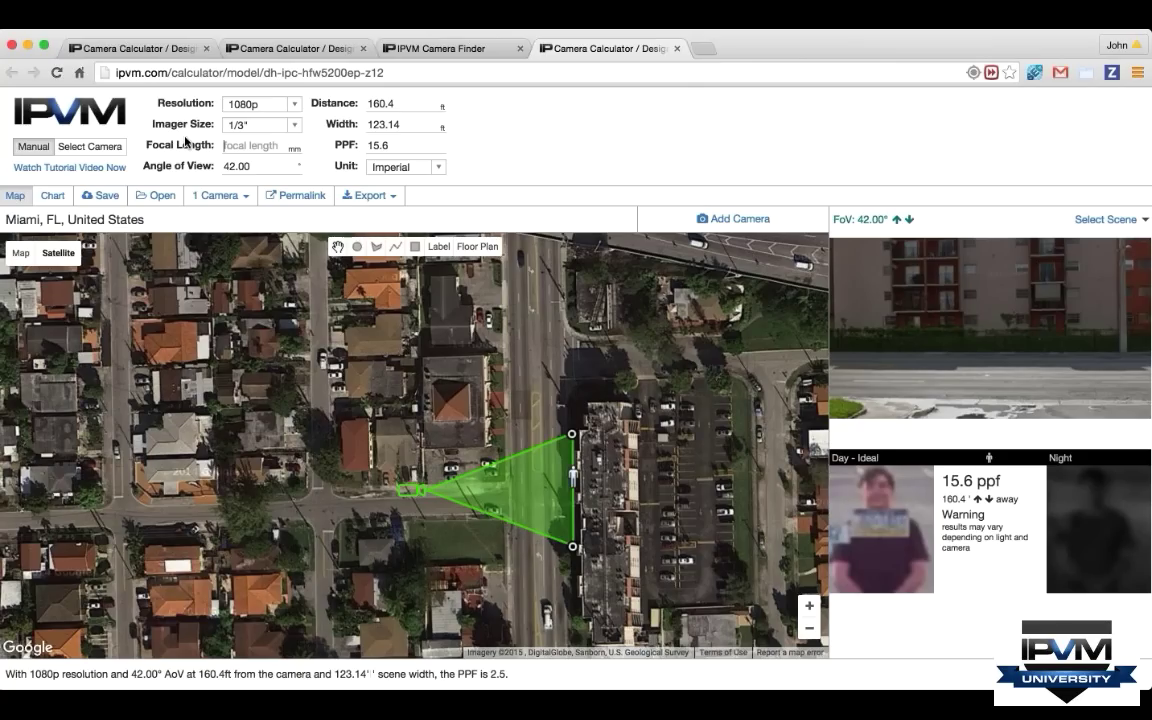
pyautogui.write('12')
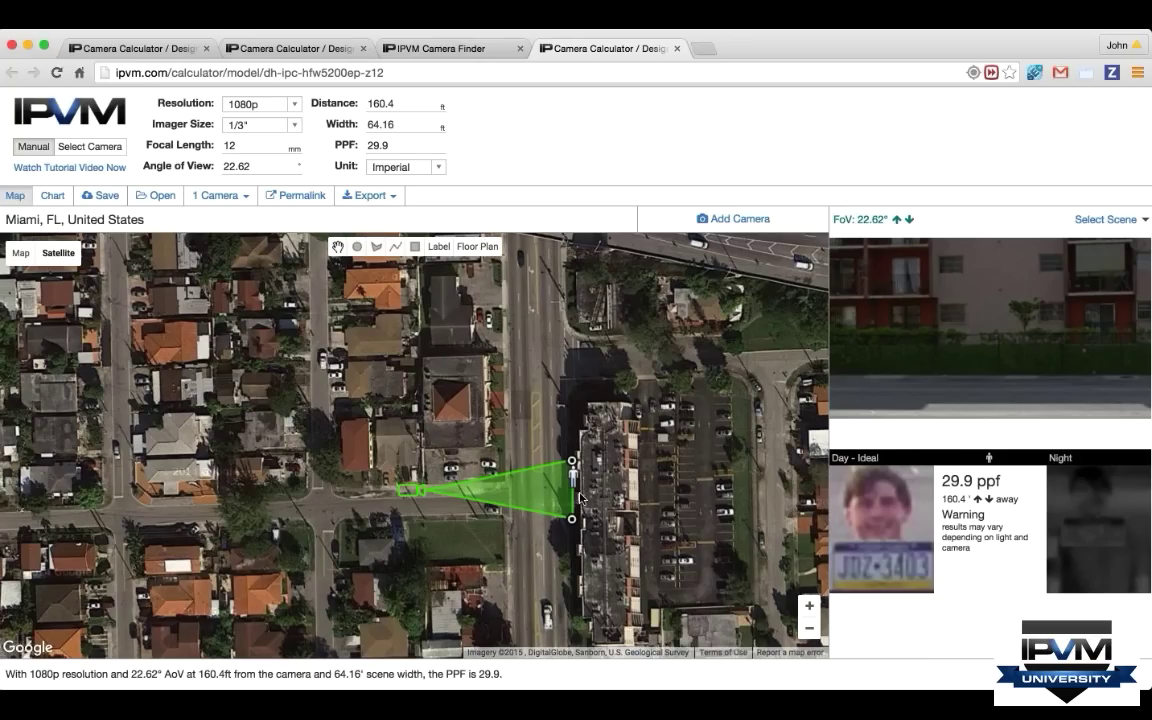
# - Widen the camera's angle of view to 39° and place the target across the avenue at about 156 ft
pyautogui.moveTo(573, 477); pyautogui.dragTo(510, 510)
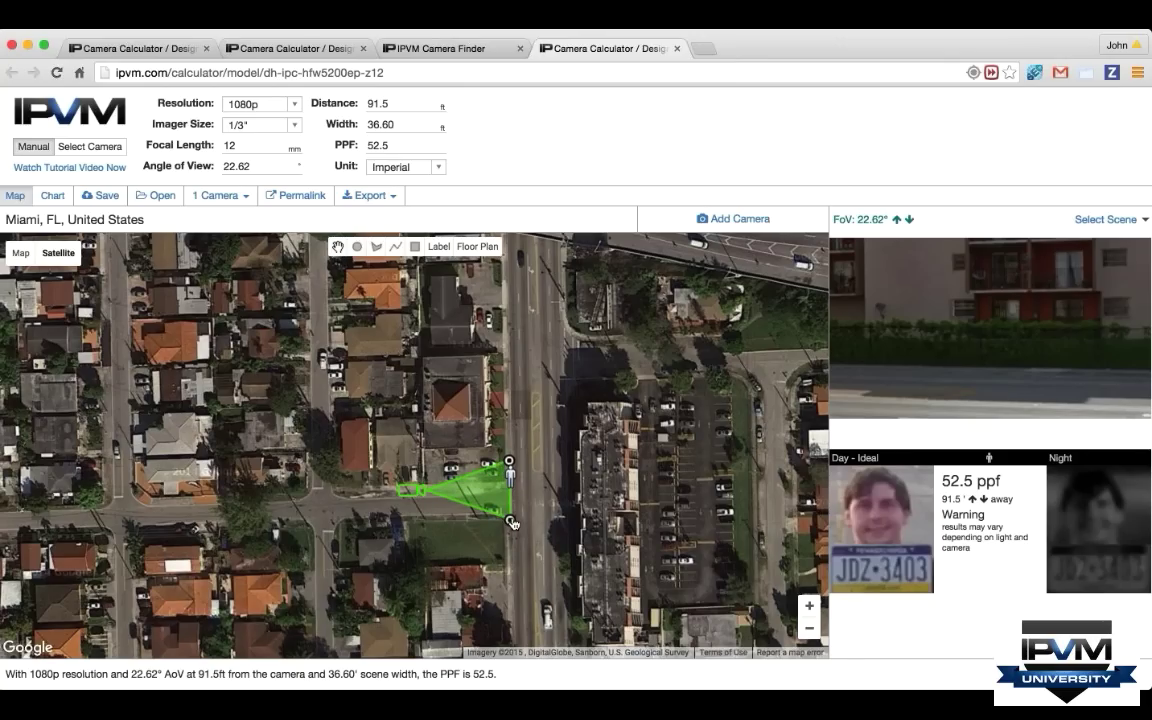
pyautogui.click(512, 522)
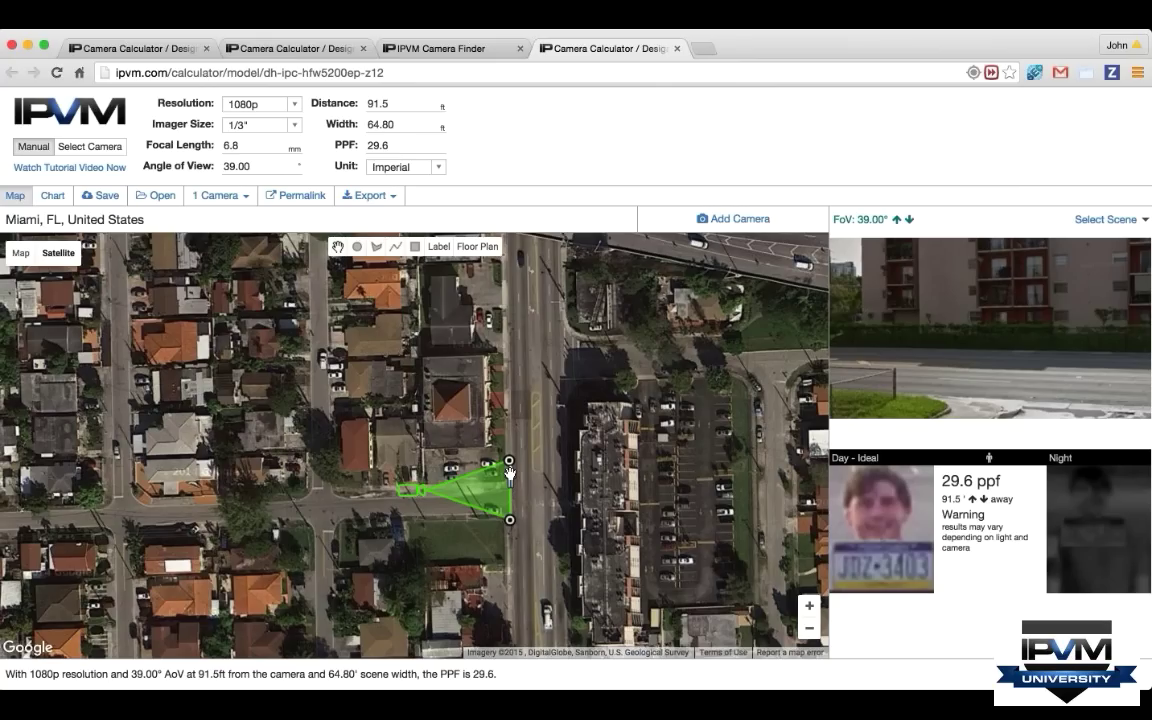
pyautogui.moveTo(510, 476); pyautogui.dragTo(567, 476)
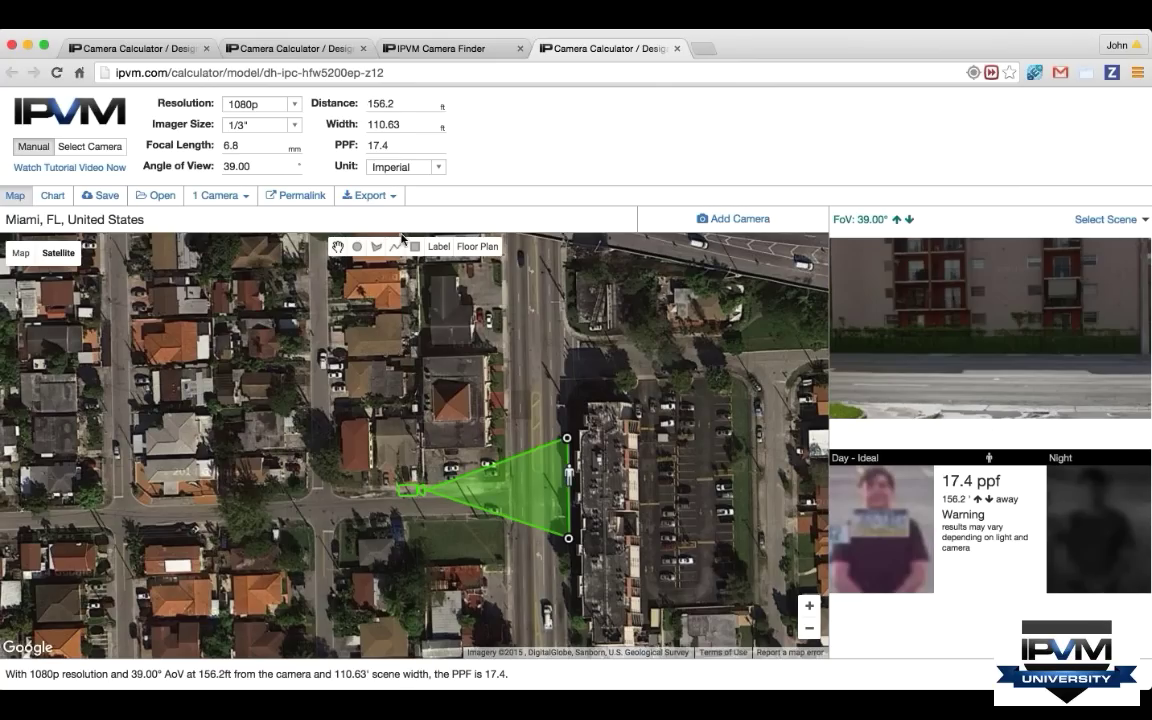
# - Review the Bosch NBN-71027 and assign the Bosch NBN-80122-F6A 4K box model to the camera
pyautogui.click(66, 143)
pyautogui.click(20, 373)
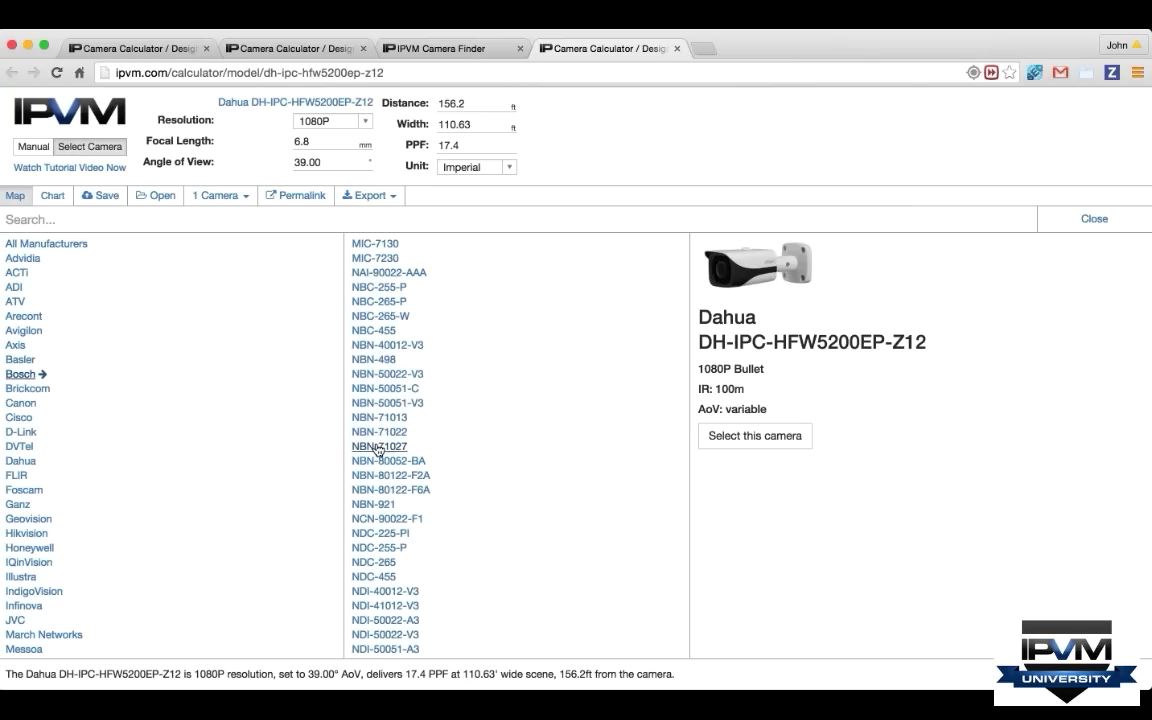
pyautogui.click(378, 447)
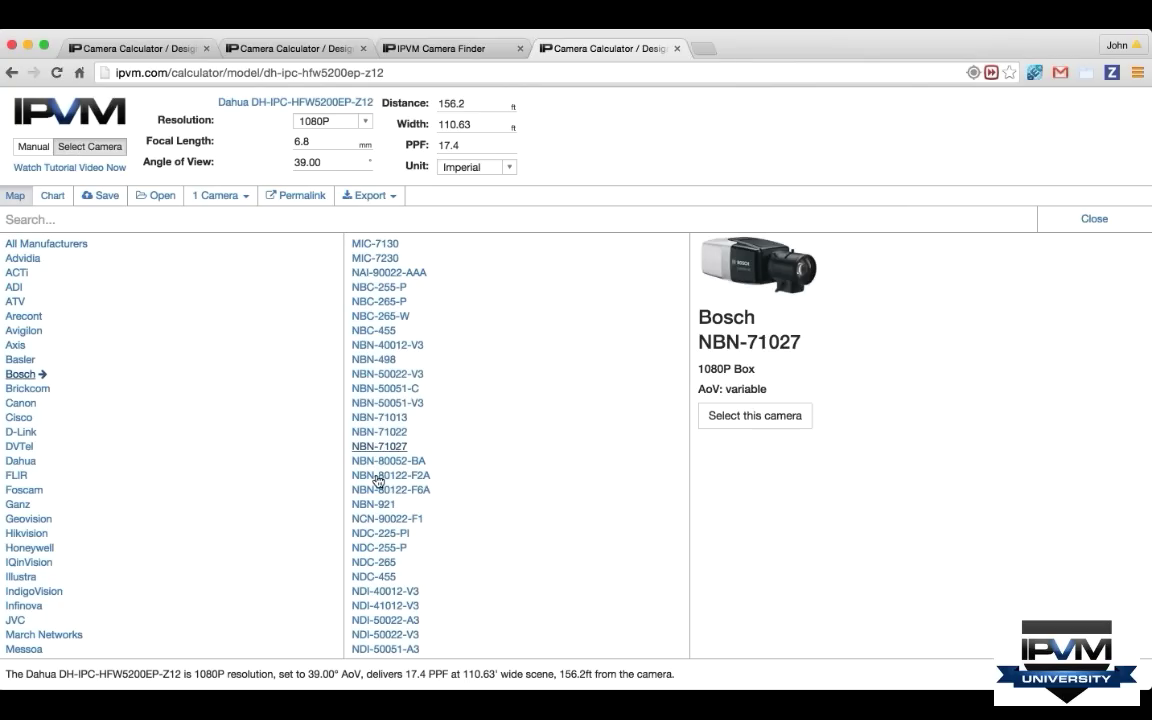
pyautogui.click(380, 486)
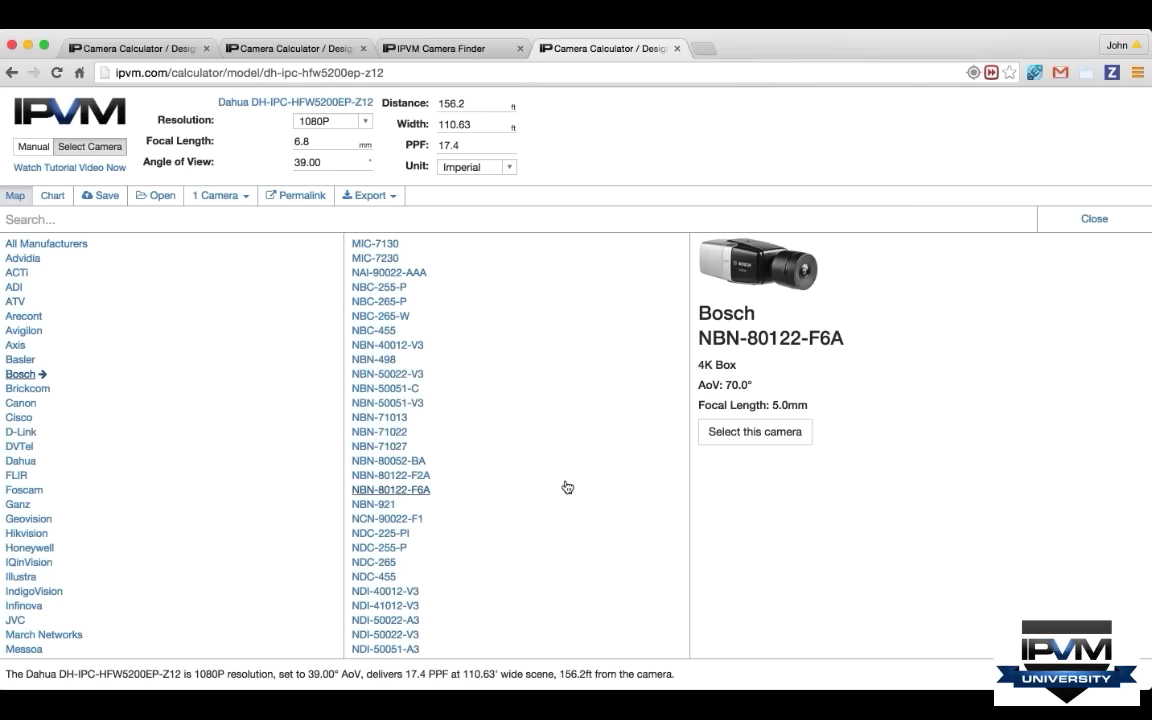
pyautogui.click(740, 436)
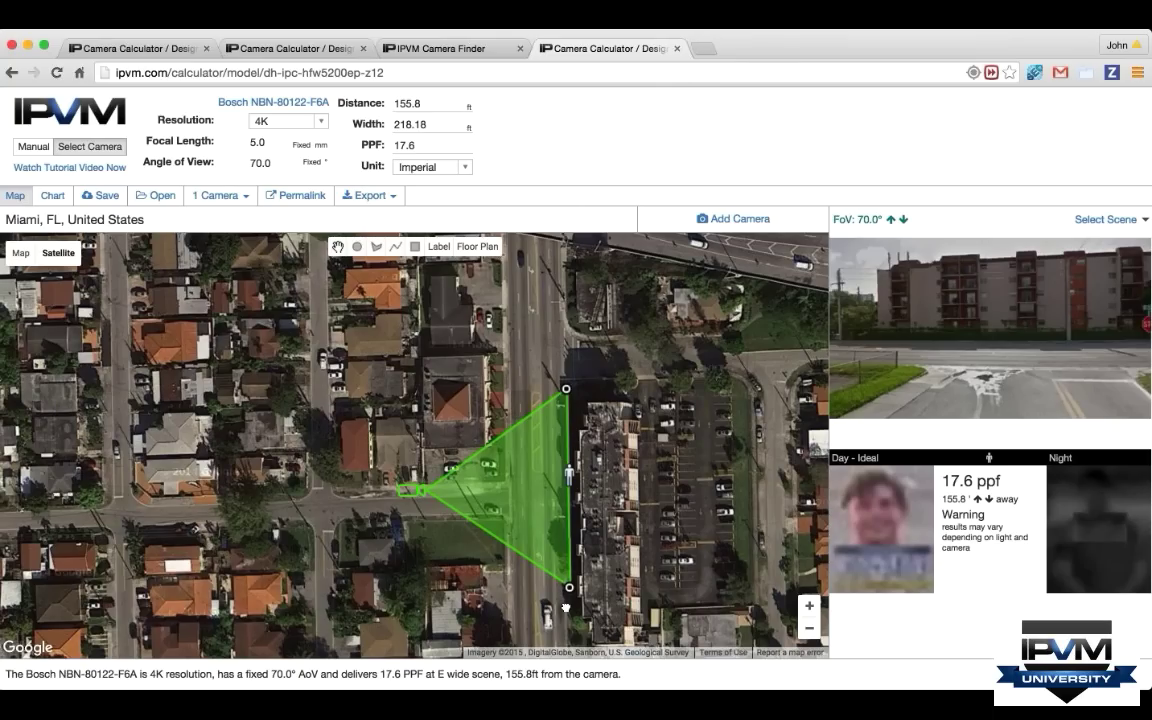
pyautogui.moveTo(569, 588); pyautogui.dragTo(569, 587)
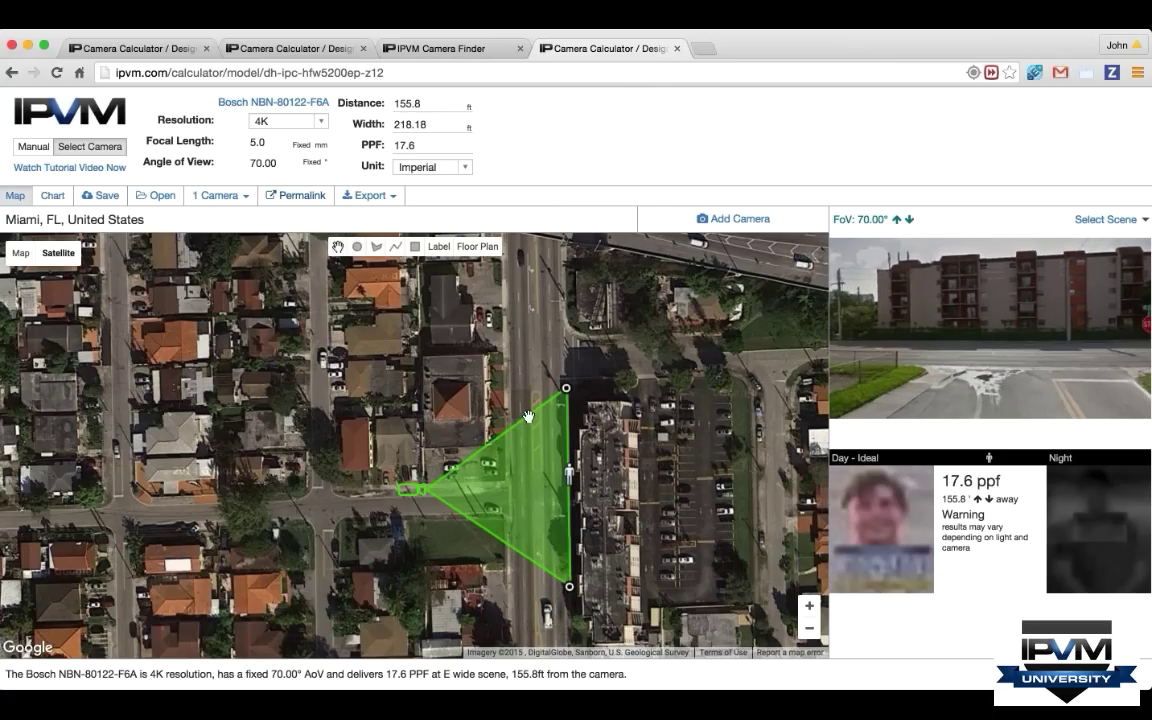
# - Change the camera to manual specification and relocate it west near the side-street intersection, keeping the target about 332 ft away
pyautogui.moveTo(528, 416); pyautogui.dragTo(727, 441)
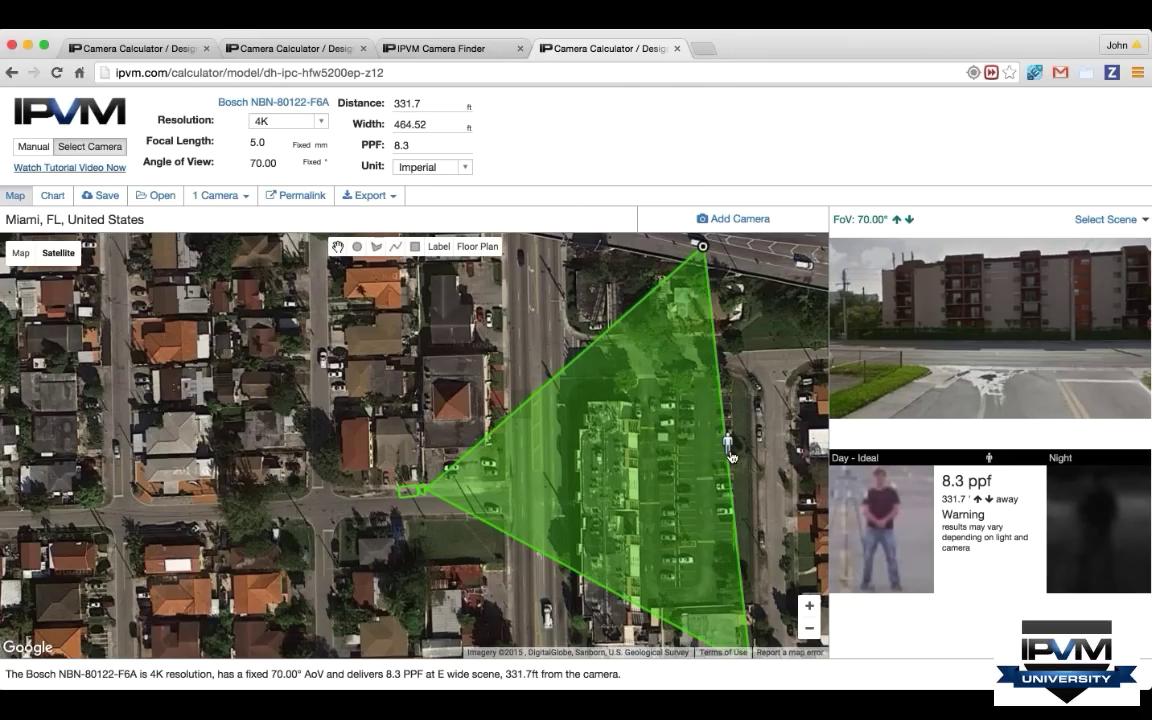
pyautogui.click(35, 147)
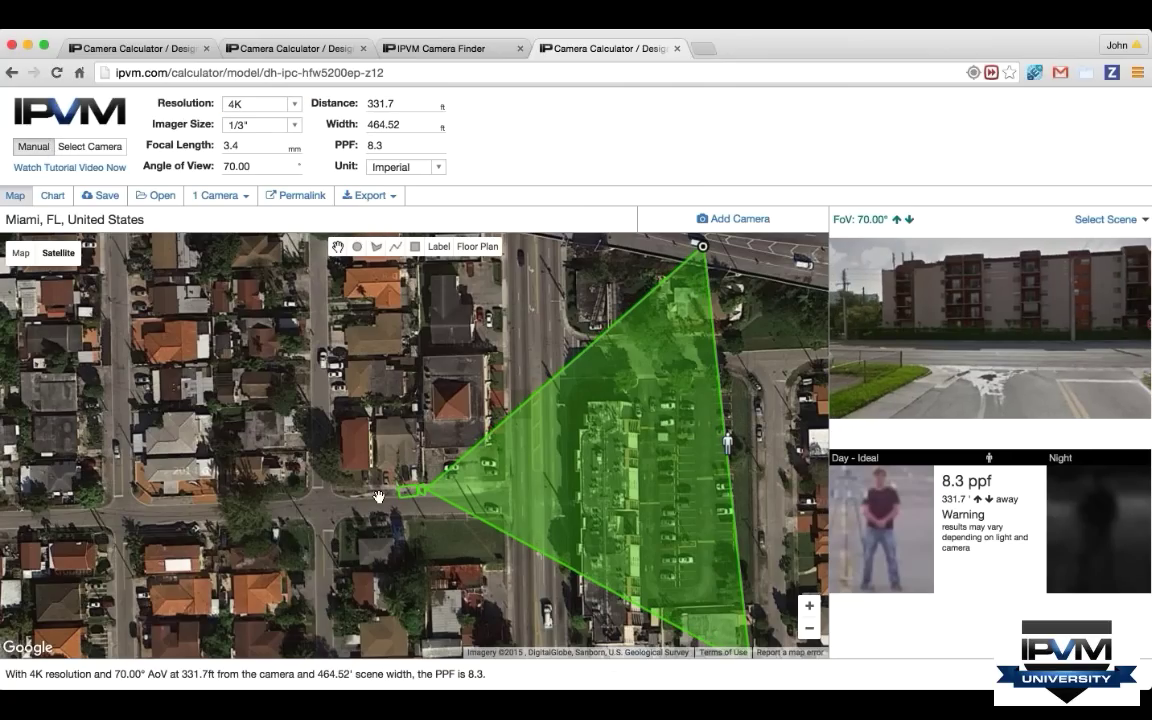
pyautogui.moveTo(410, 490); pyautogui.dragTo(300, 459)
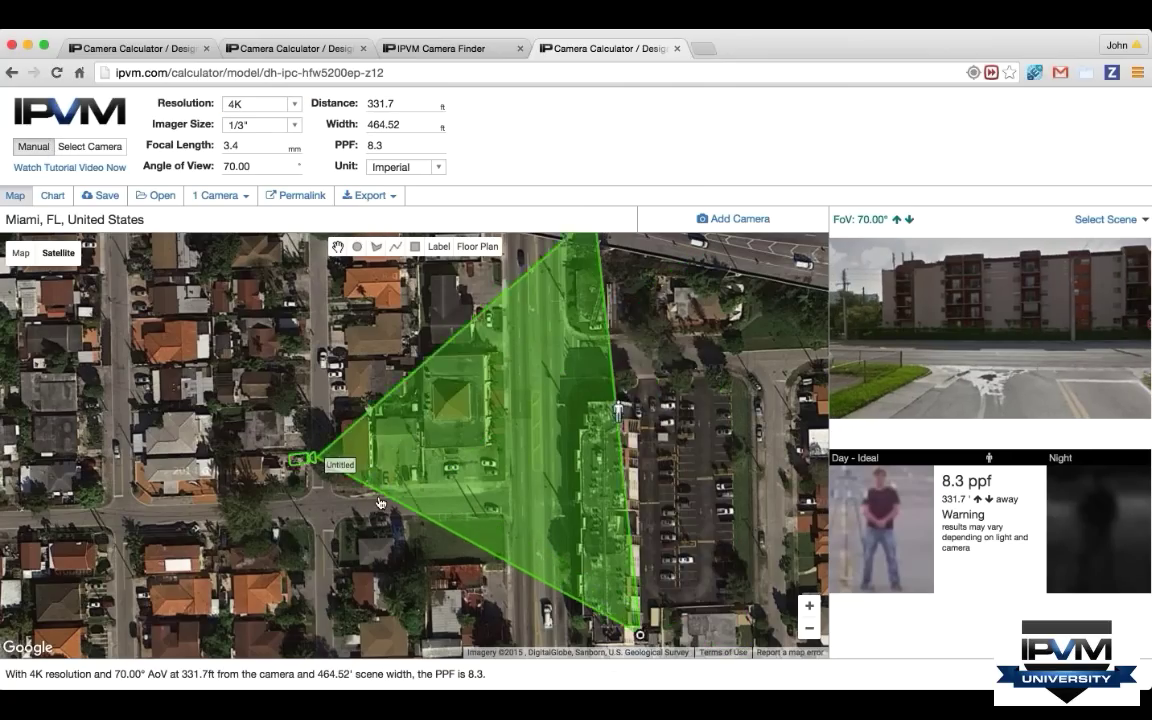
# - Place the target across the avenue at about 270 ft, narrow the angle of view to 24° and widen it to 102°
pyautogui.moveTo(616, 410); pyautogui.dragTo(562, 440)
pyautogui.moveTo(565, 628); pyautogui.dragTo(562, 396)
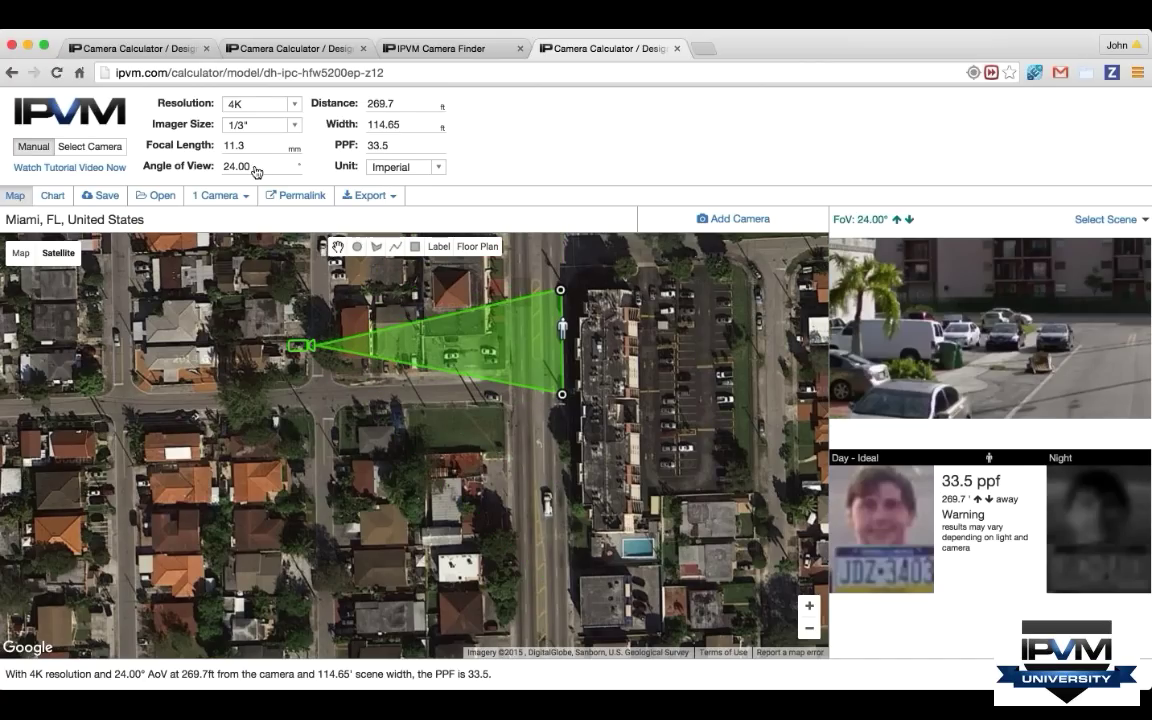
pyautogui.moveTo(561, 396); pyautogui.dragTo(566, 570)
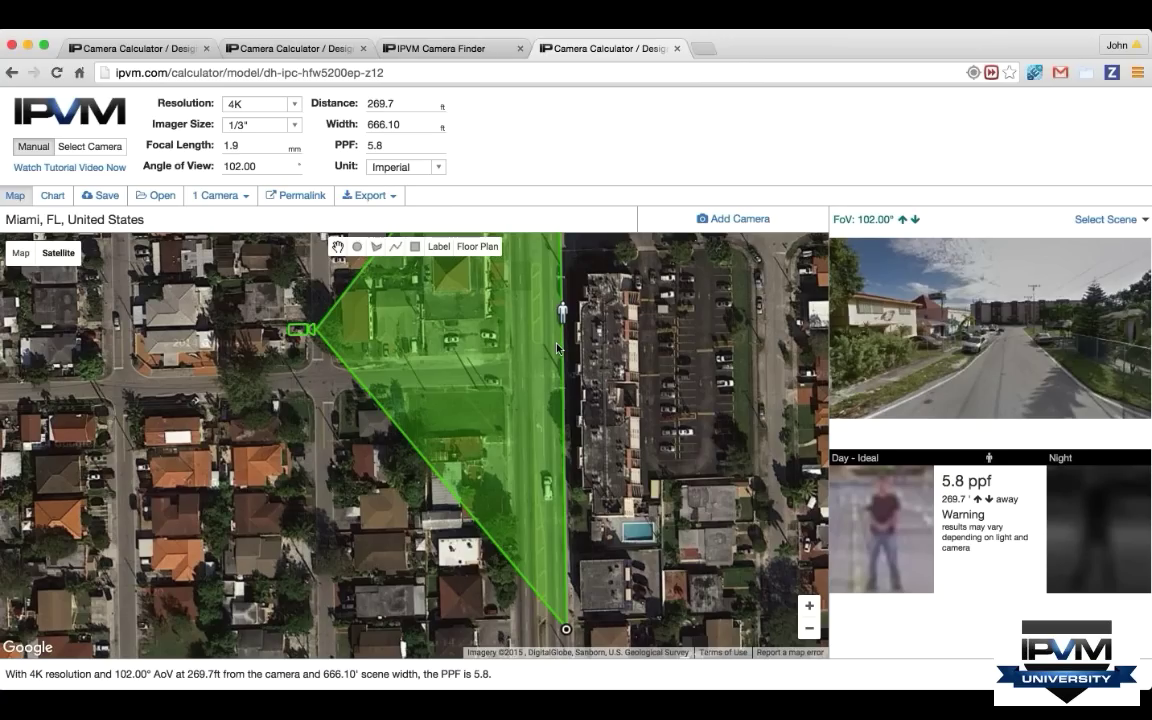
# - Switch to the IPVM Camera Finder and limit the lens criteria to a maximum angle of view of 100°
pyautogui.click(455, 50)
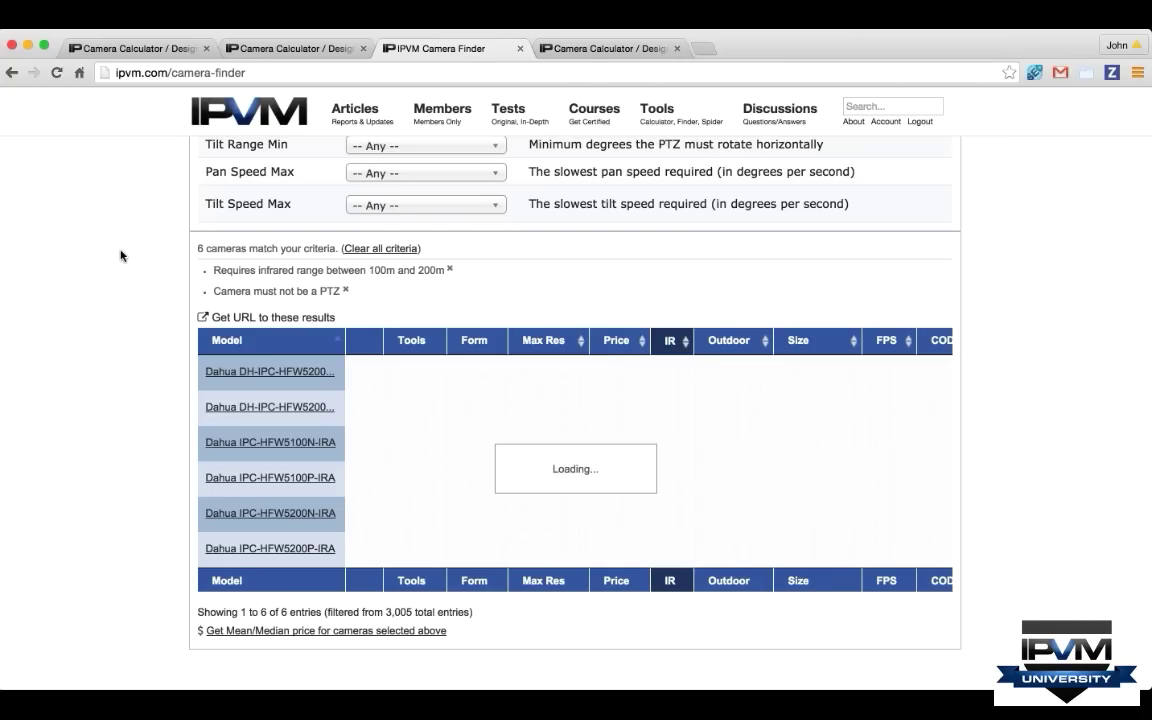
pyautogui.scroll(4, 121, 256)
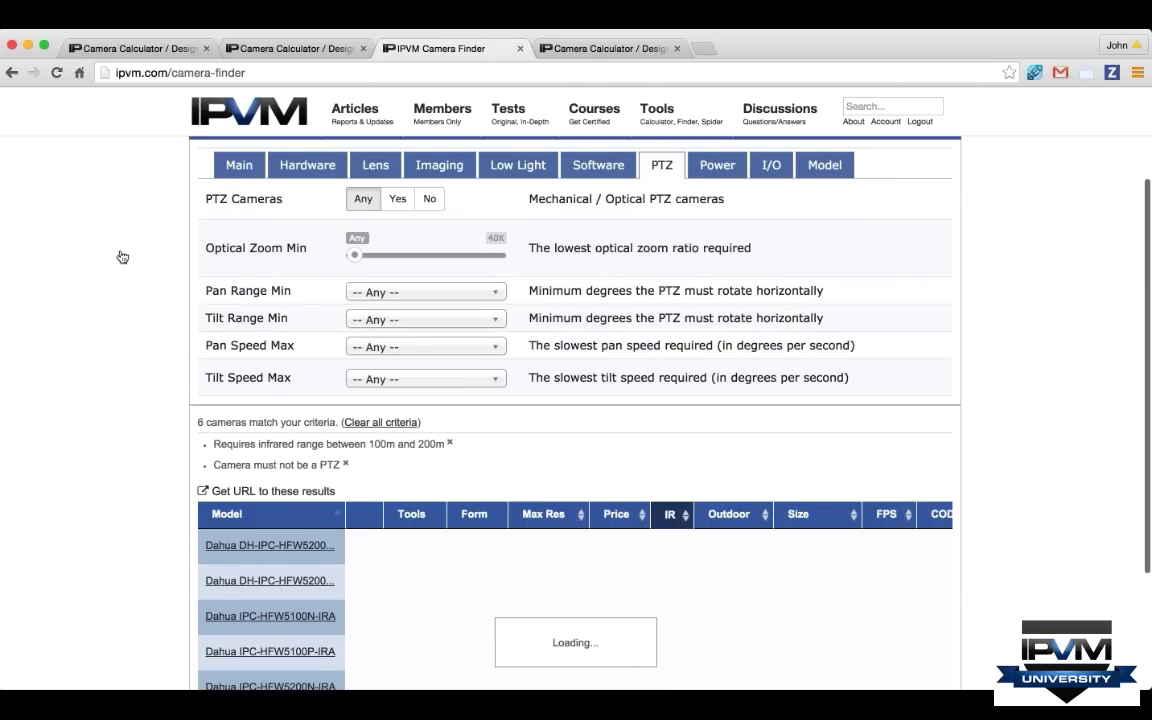
pyautogui.click(376, 165)
pyautogui.scroll(-1, 312, 272)
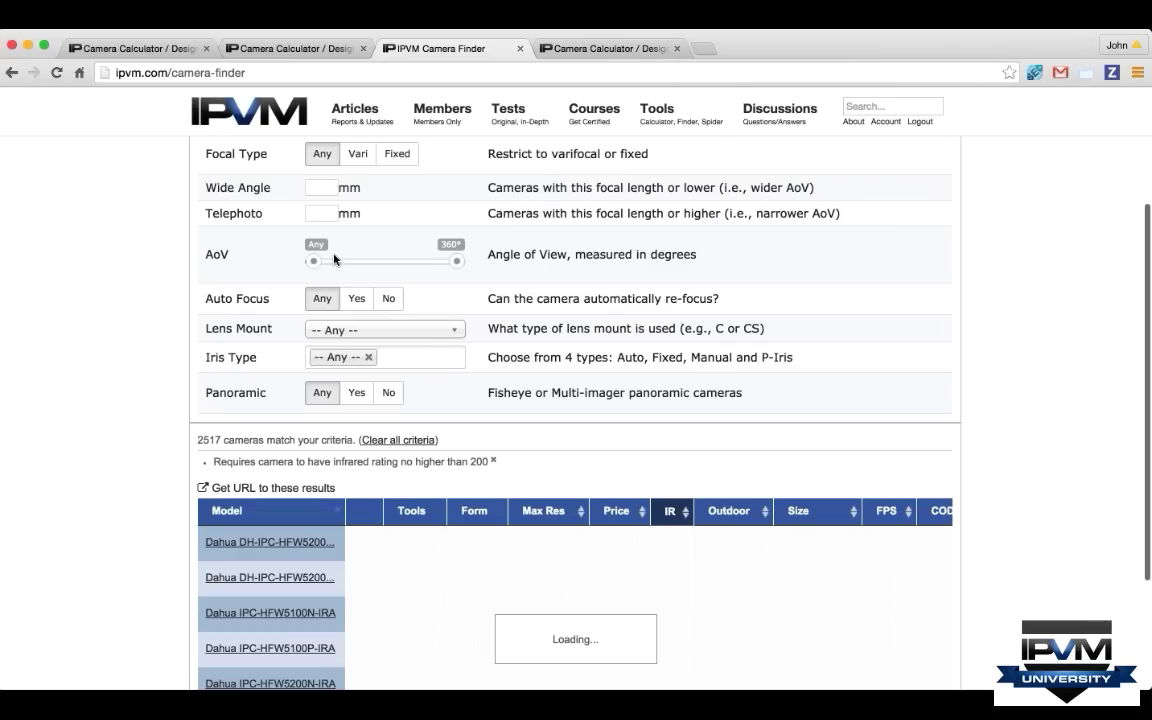
pyautogui.moveTo(313, 261); pyautogui.dragTo(395, 263)
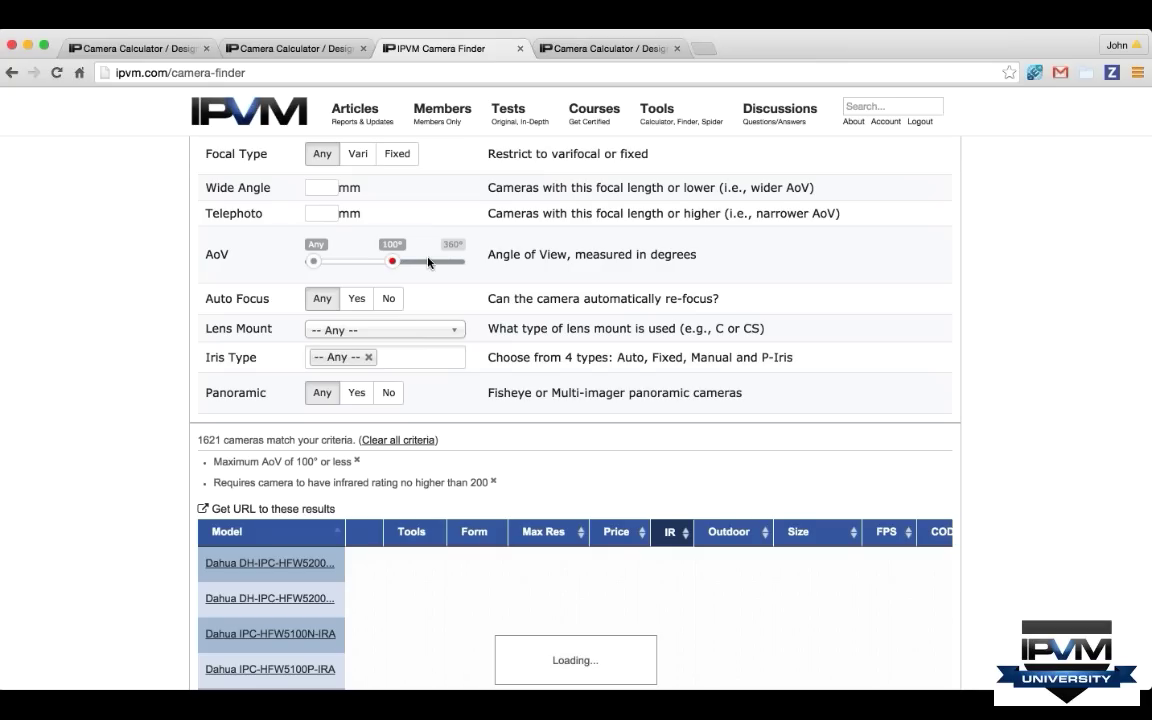
# - Remove the infrared rating criterion and set the angle-of-view filter to a range from 101° to 178°
pyautogui.moveTo(428, 262); pyautogui.dragTo(394, 265)
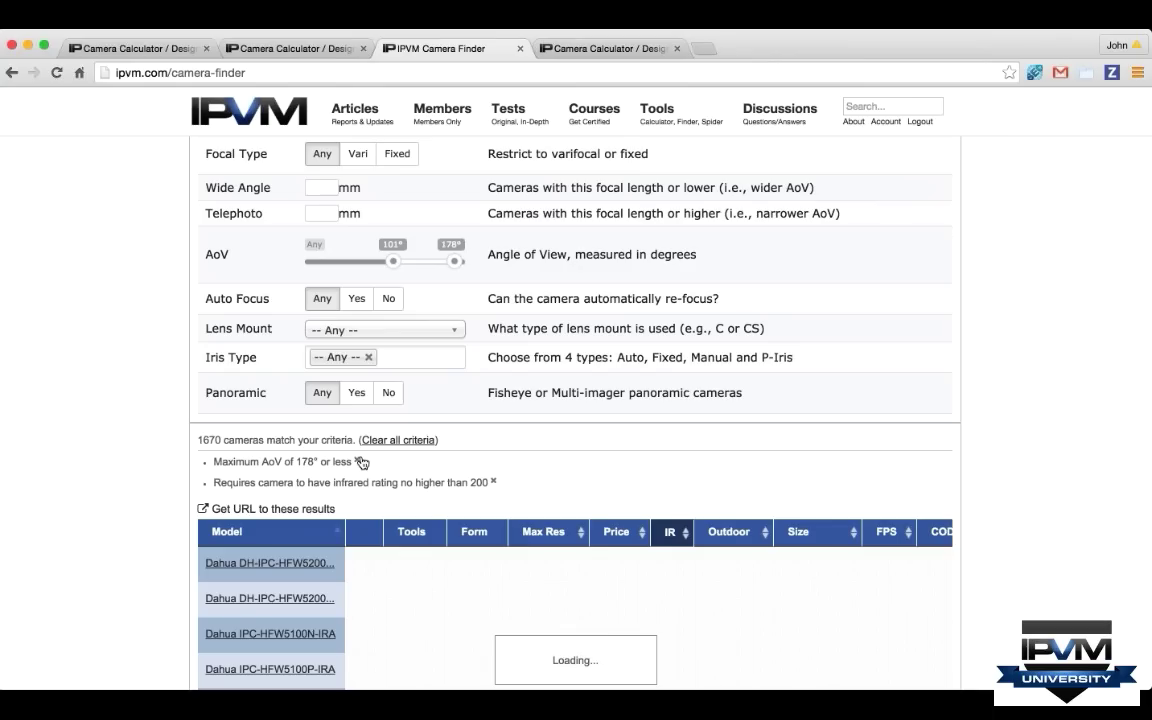
pyautogui.moveTo(393, 261); pyautogui.dragTo(388, 264)
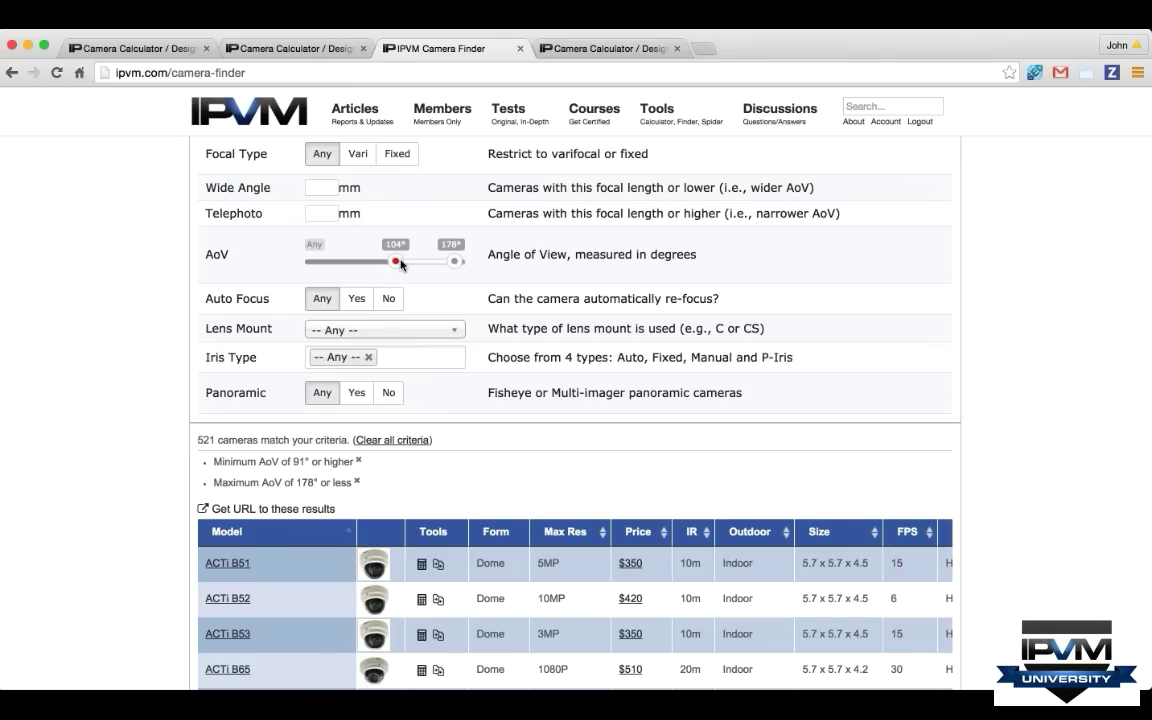
pyautogui.moveTo(401, 264); pyautogui.dragTo(397, 264)
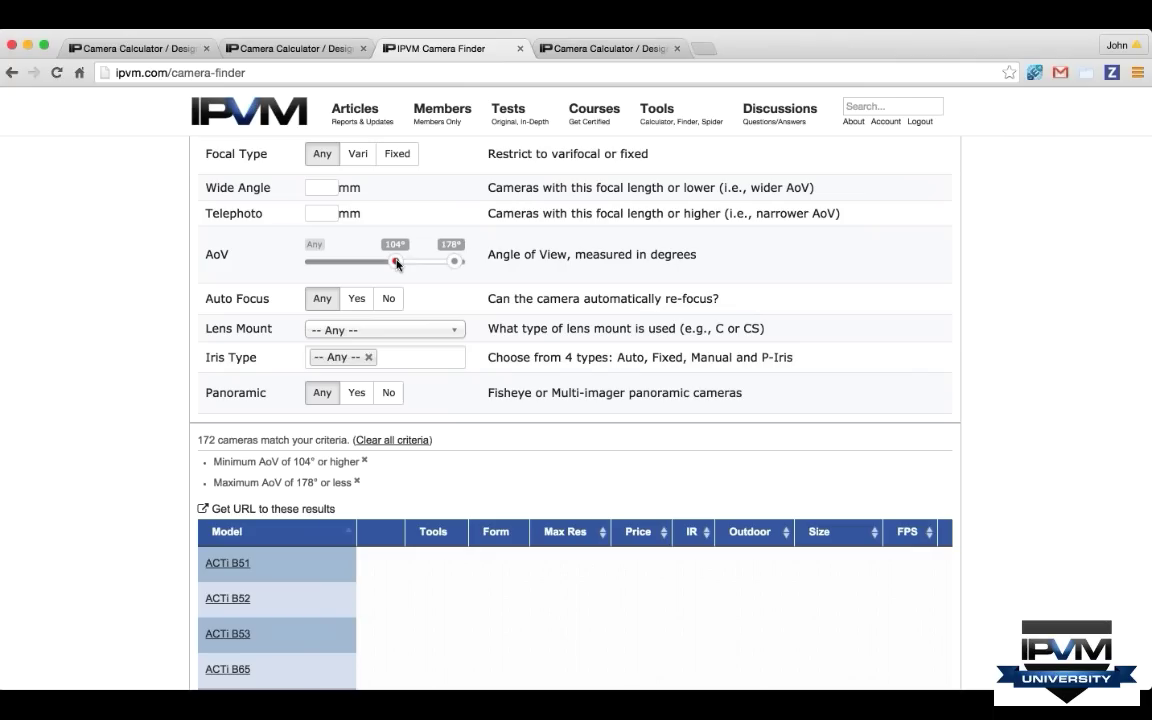
pyautogui.moveTo(397, 264); pyautogui.dragTo(394, 264)
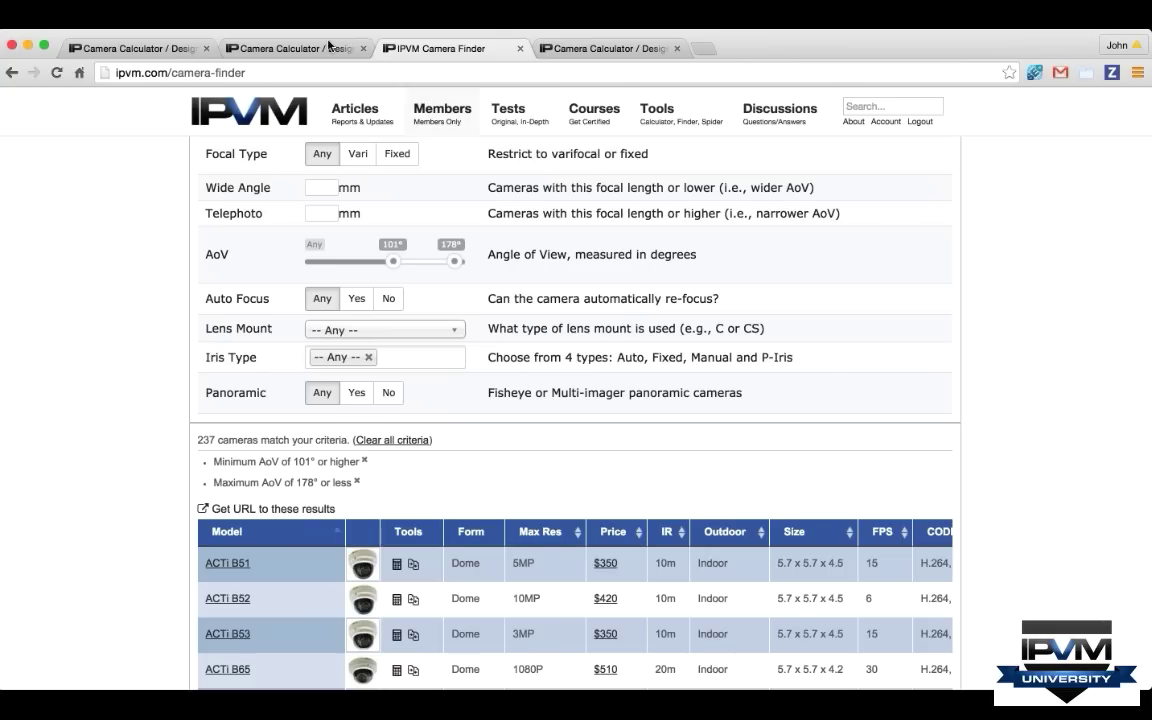
# - Return to the Miami camera calculation and set the resolution to 1080p and the angle of view to 180°
pyautogui.click(295, 47)
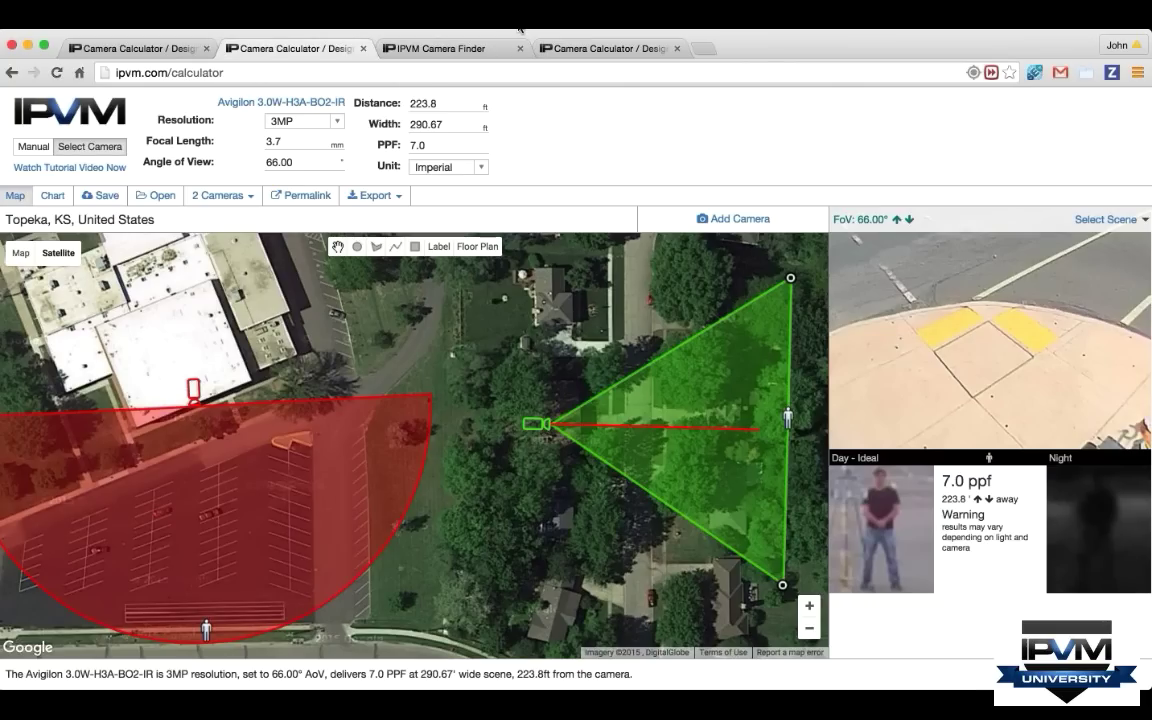
pyautogui.click(605, 47)
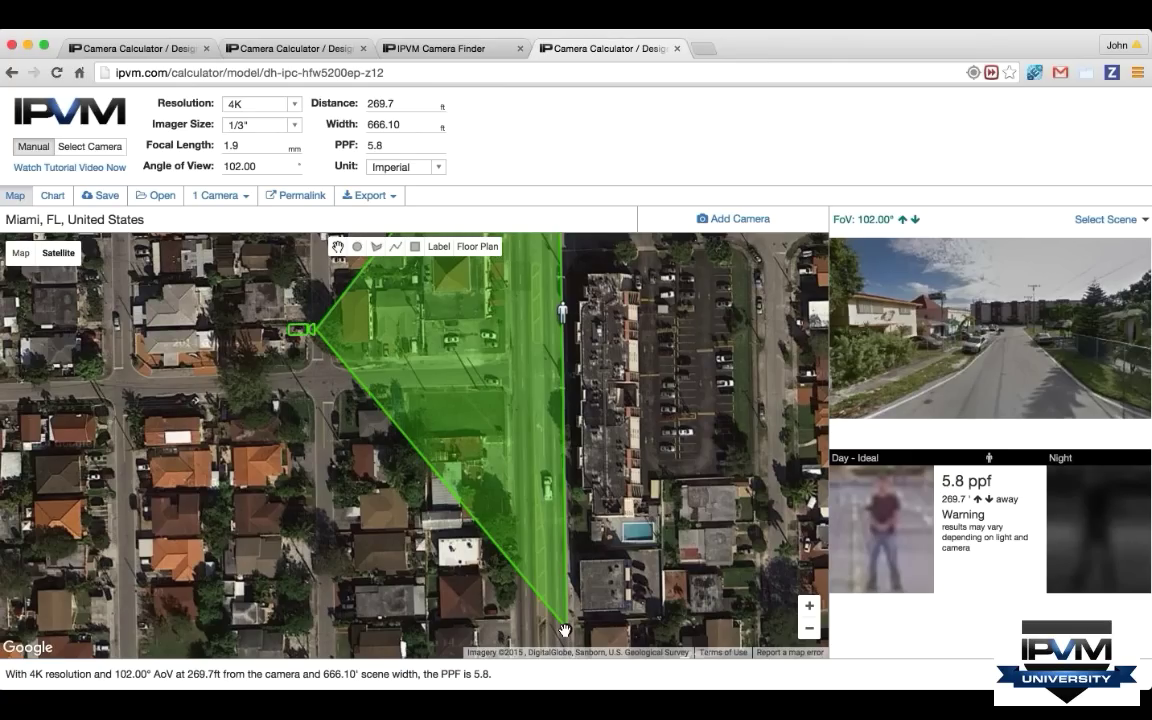
pyautogui.click(809, 628)
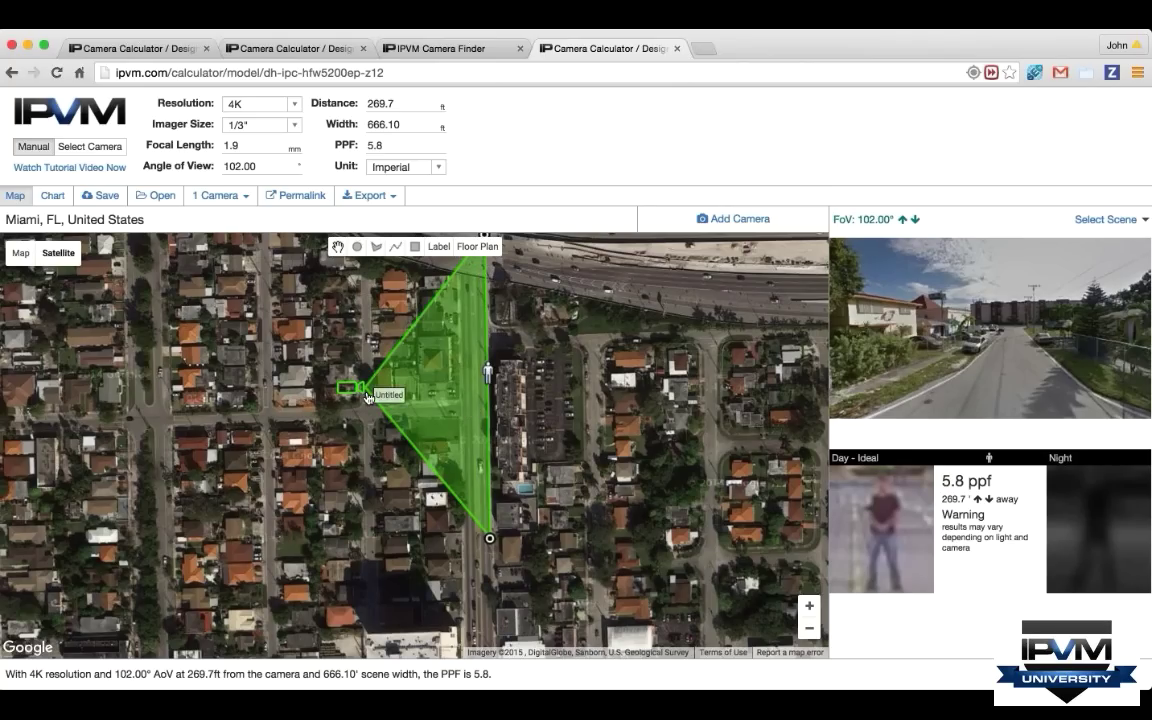
pyautogui.click(809, 605)
pyautogui.click(809, 605)
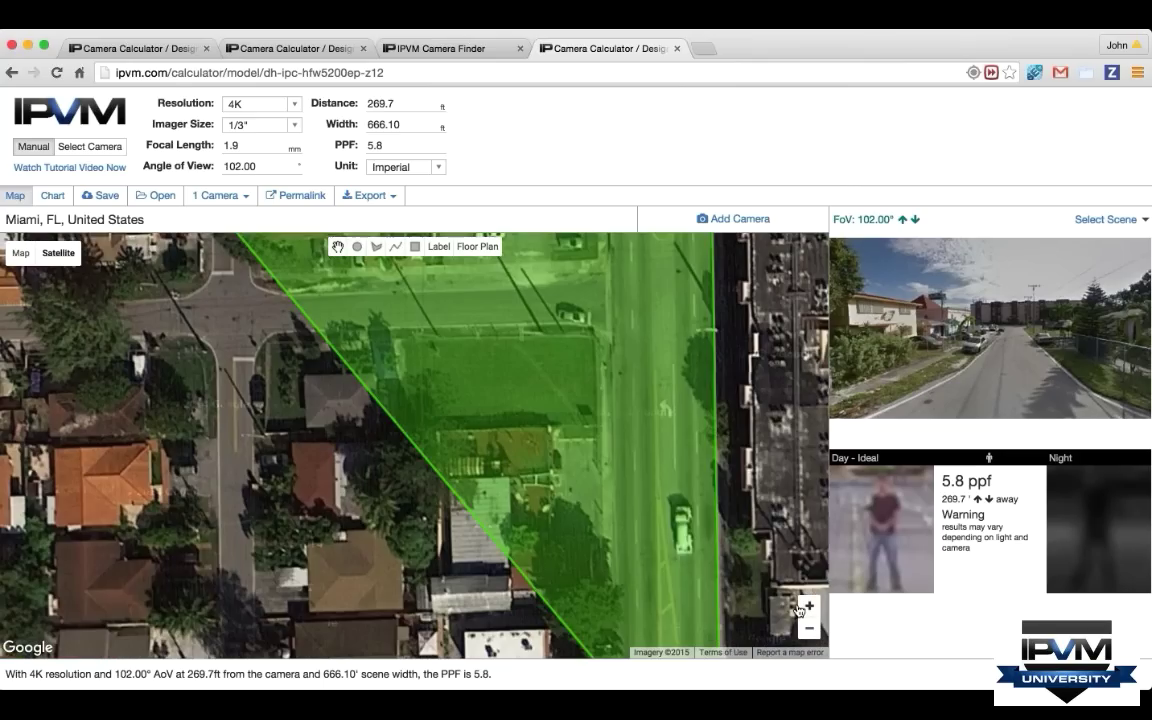
pyautogui.moveTo(226, 384); pyautogui.dragTo(259, 471)
pyautogui.moveTo(208, 505); pyautogui.dragTo(208, 386)
pyautogui.moveTo(155, 625); pyautogui.dragTo(231, 234)
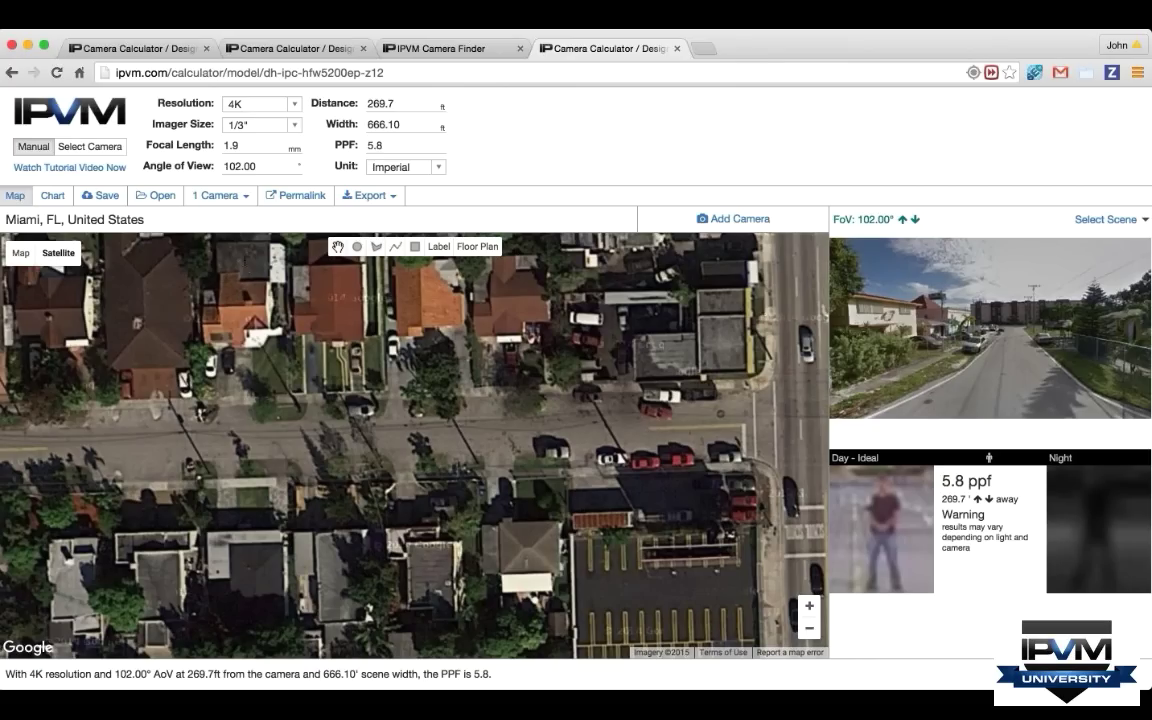
pyautogui.click(258, 104)
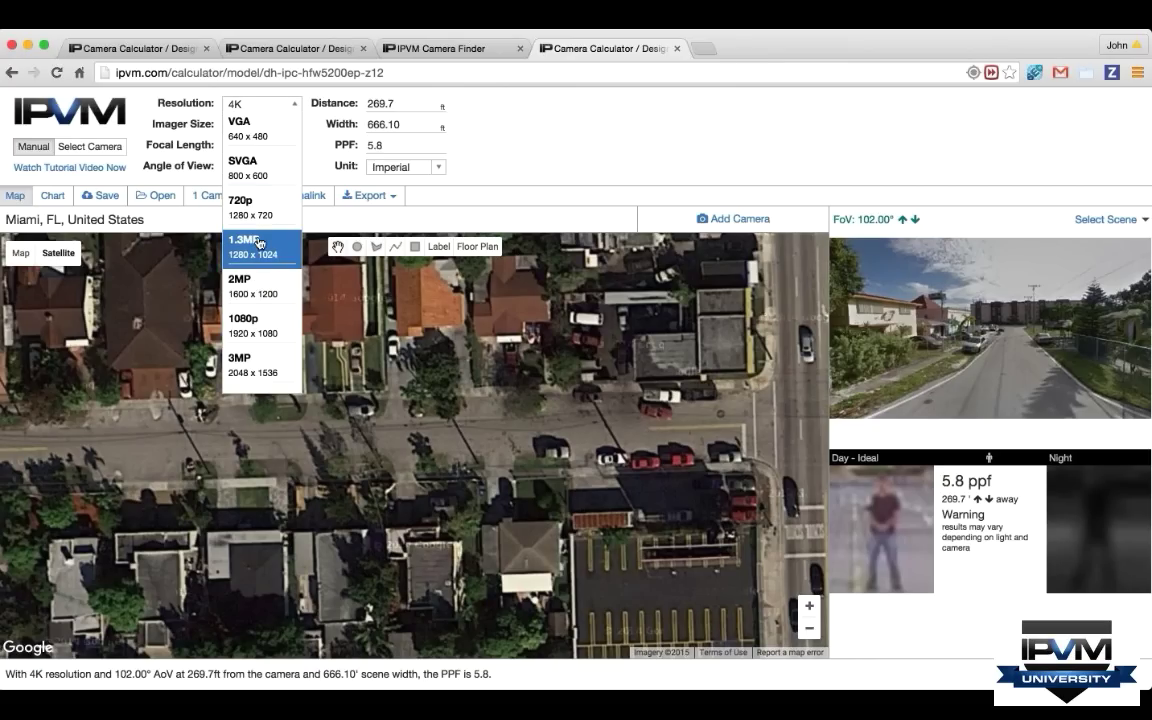
pyautogui.click(258, 326)
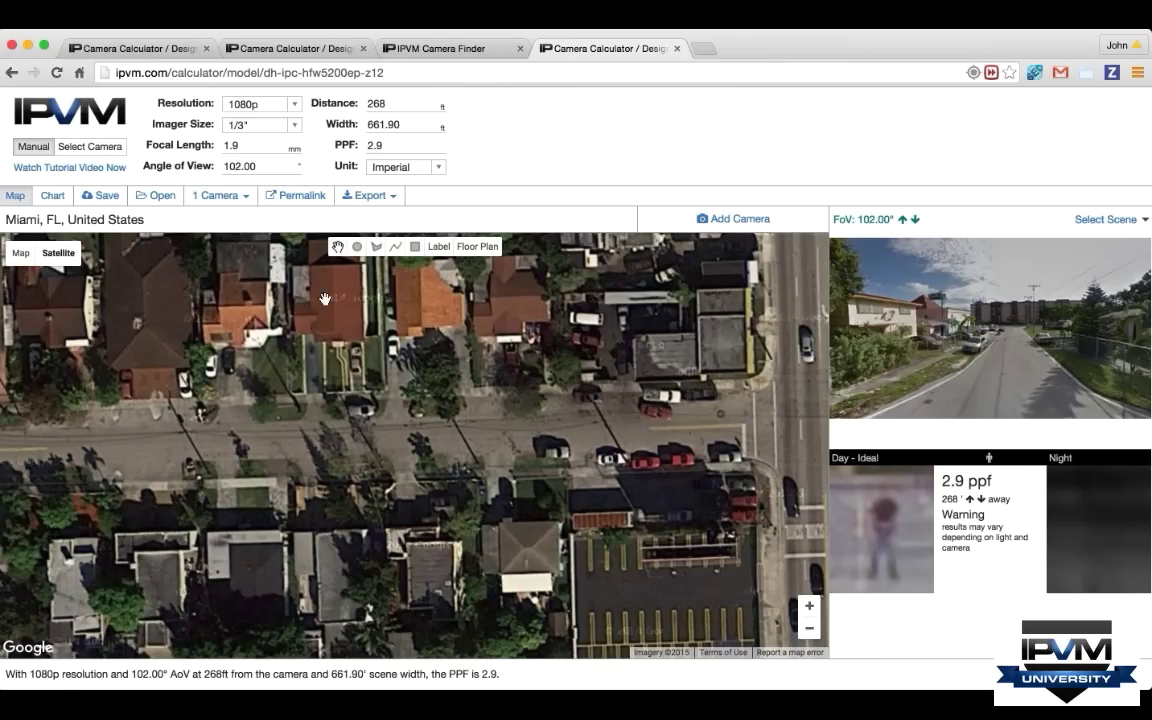
pyautogui.doubleClick(268, 167)
pyautogui.write('180')
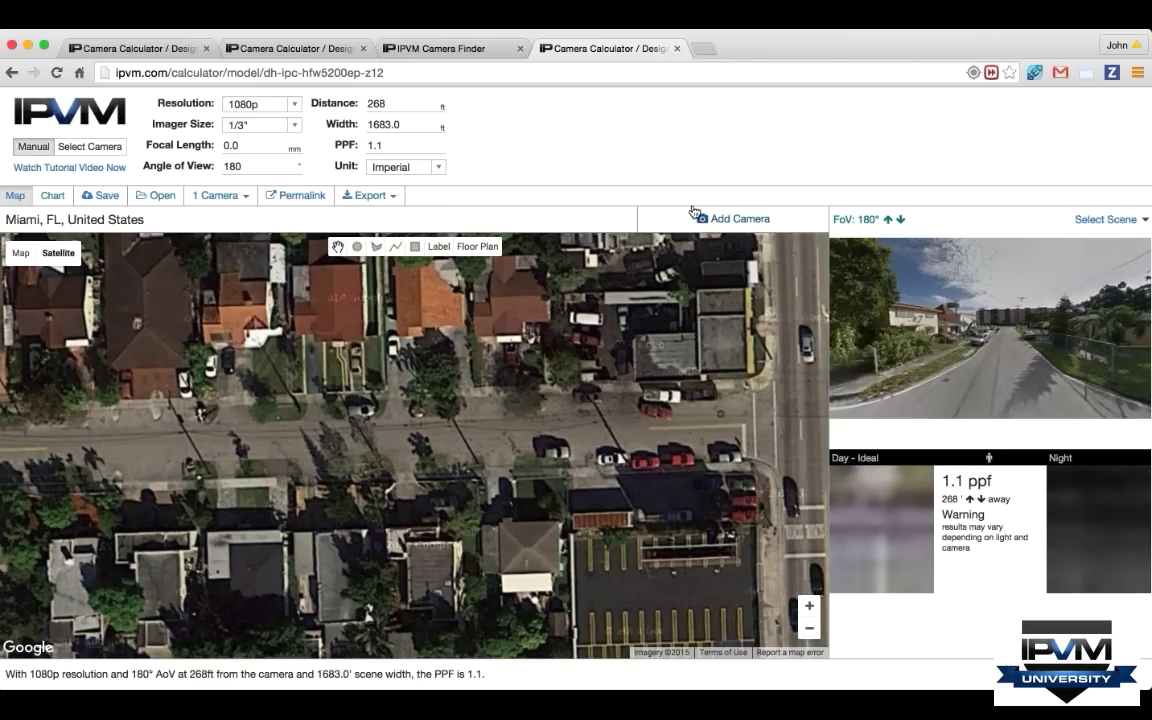
# - Add a second camera on the residential street and set its distance to target to 20 ft
pyautogui.click(696, 214)
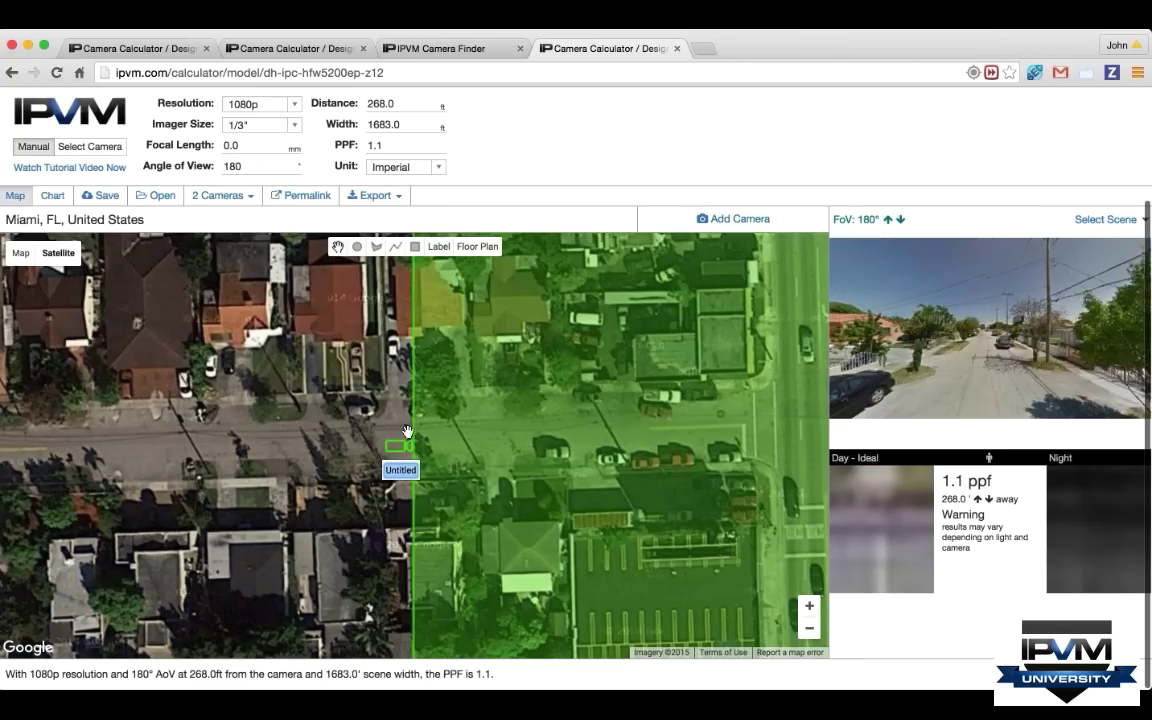
pyautogui.click(410, 110)
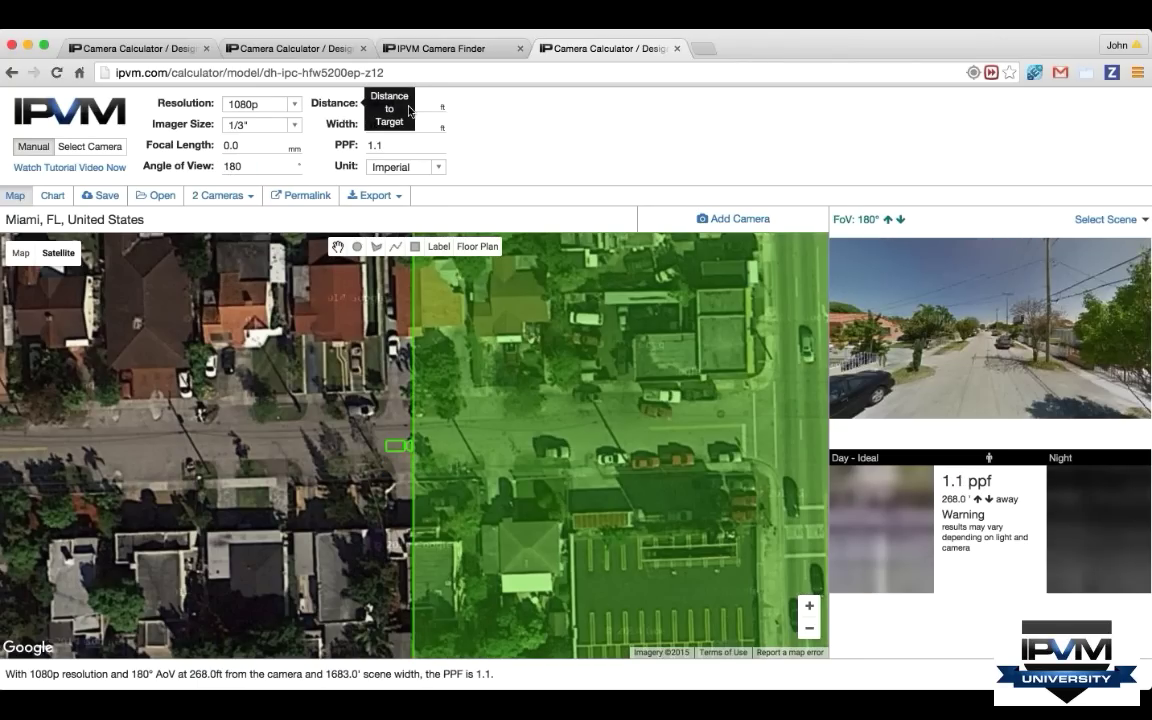
pyautogui.press('BackSpace')
pyautogui.press('BackSpace')
pyautogui.press('BackSpace')
pyautogui.press('BackSpace')
pyautogui.press('BackSpace')
pyautogui.write('20')
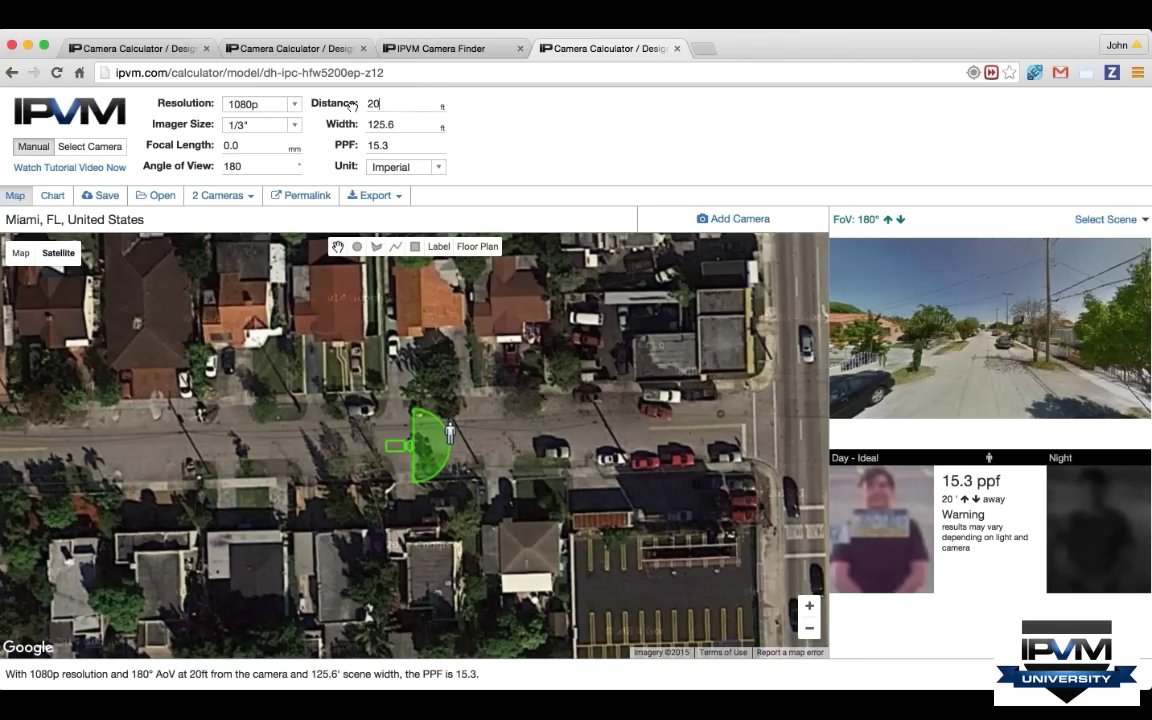
# - Reposition the new camera at the house front facing the street, with the target at about 46 ft, and delete the camera
pyautogui.moveTo(397, 445); pyautogui.dragTo(345, 411)
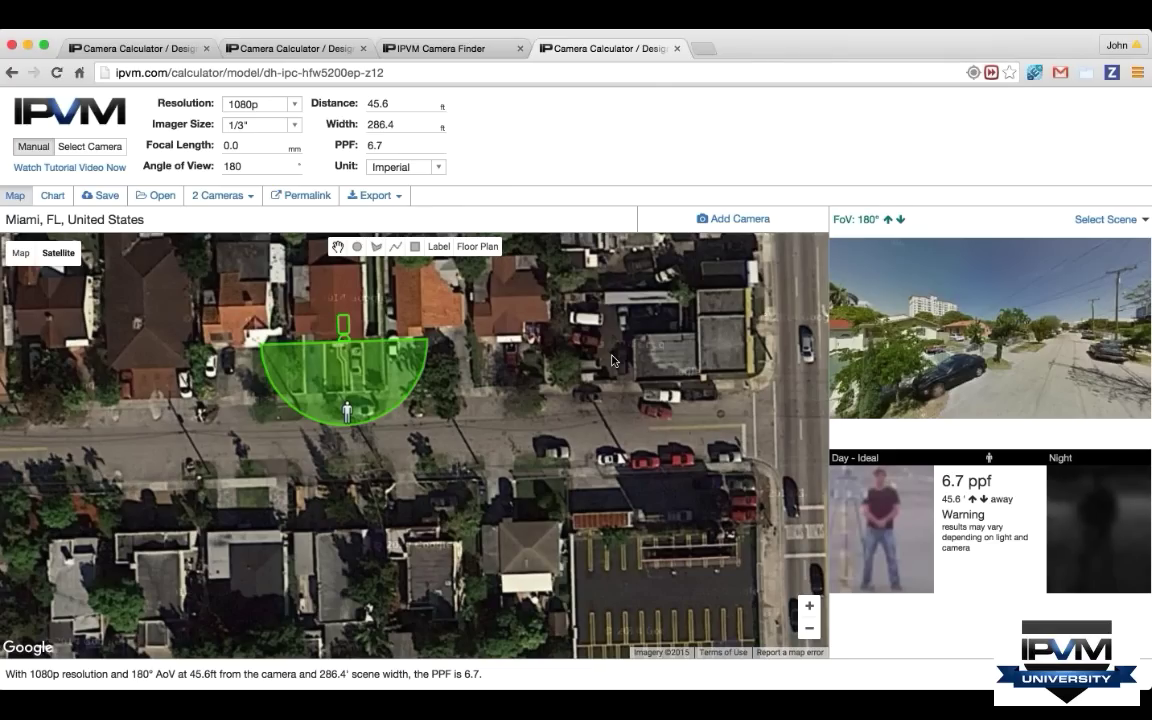
pyautogui.rightClick(343, 333)
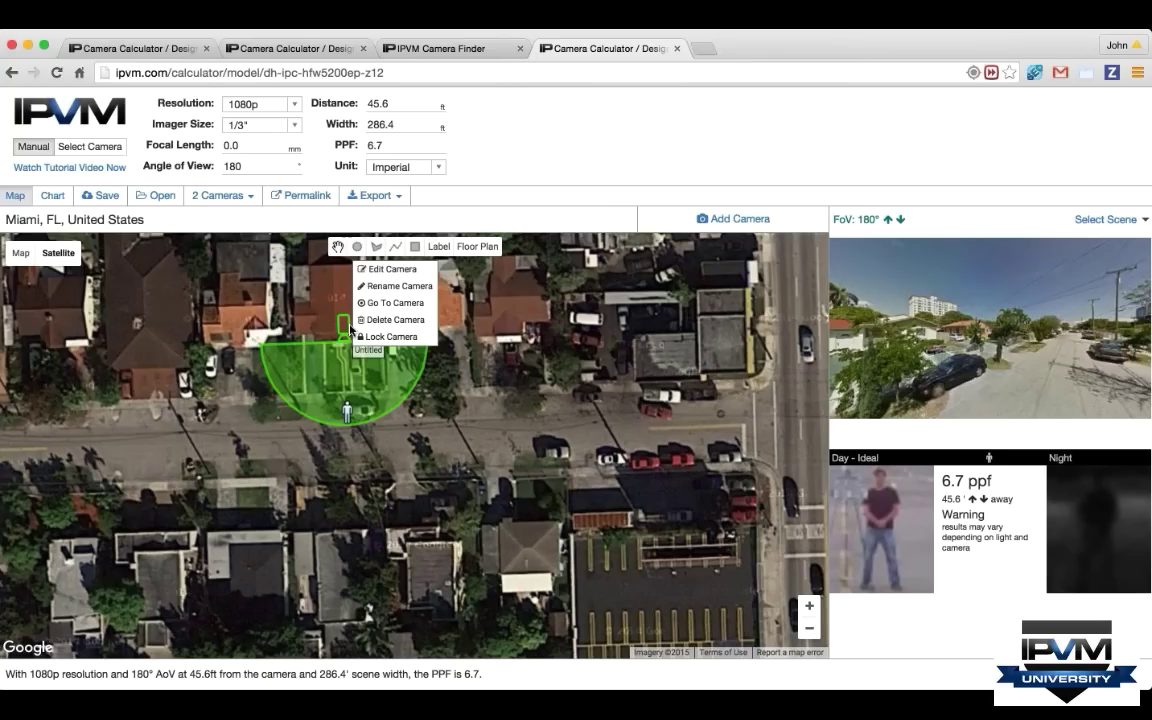
pyautogui.click(386, 319)
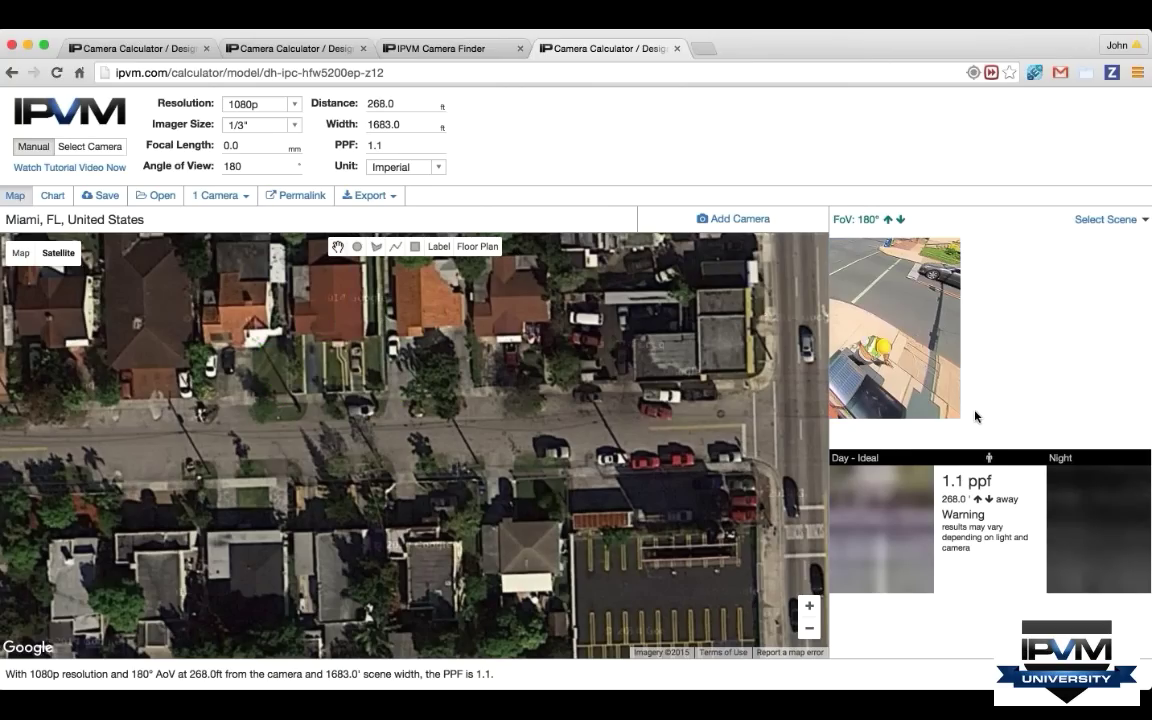
# - Change the measurement unit to metric and set the angle of view to 100°
pyautogui.click(405, 167)
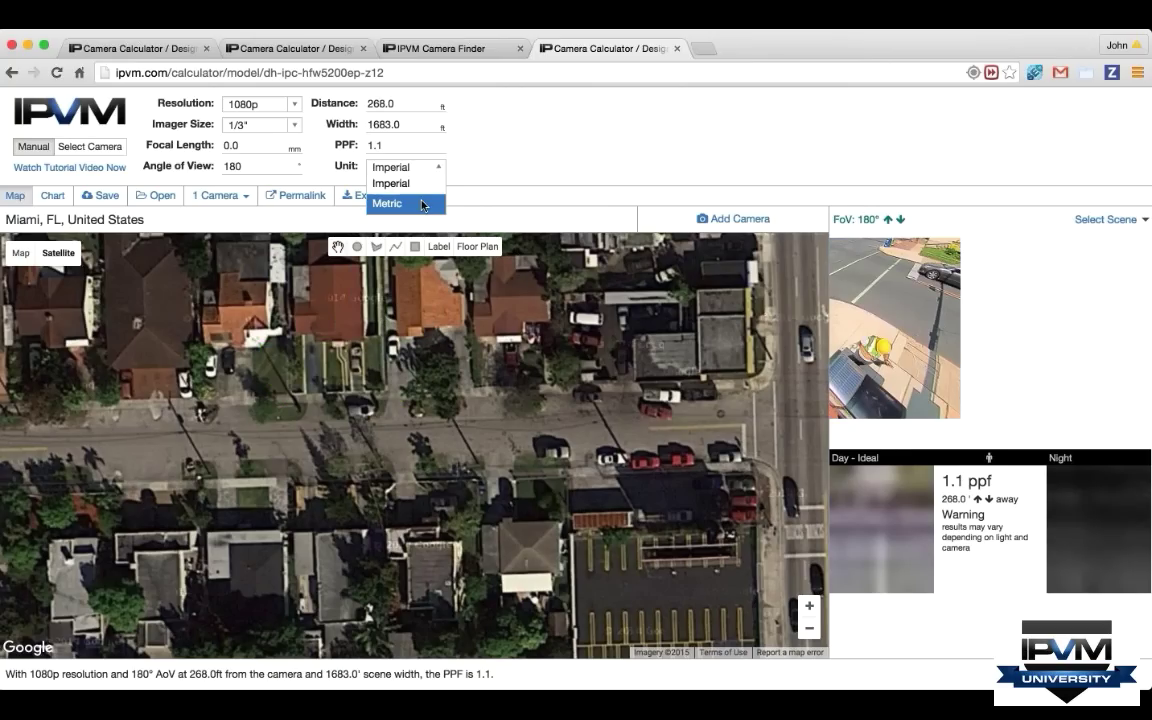
pyautogui.click(433, 200)
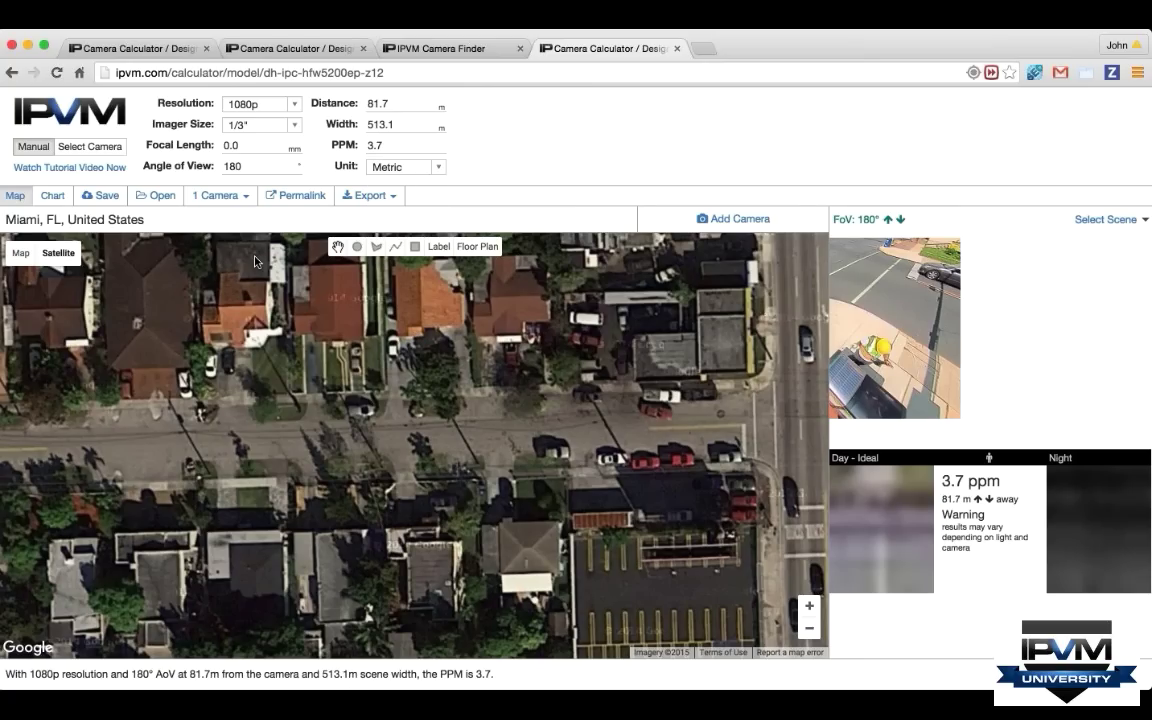
pyautogui.doubleClick(228, 166)
pyautogui.write('100')
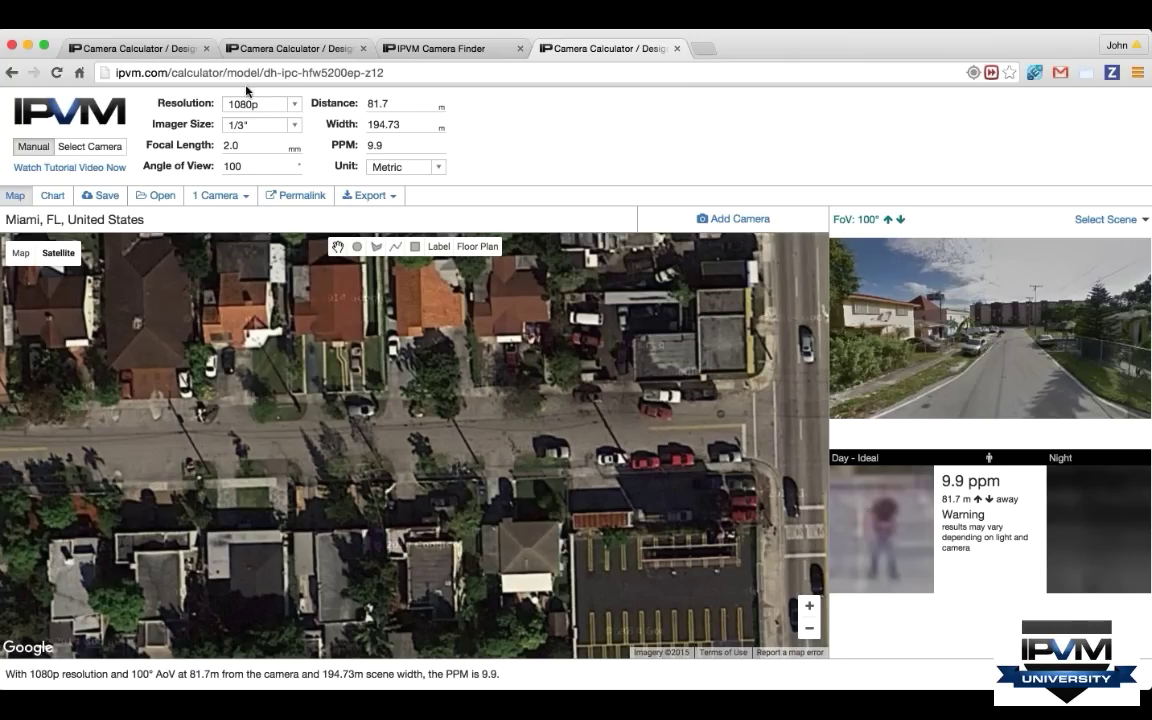
# - Add a camera beside the orange-roofed house north of the street and set its distance to target to 10 m
pyautogui.rightClick(434, 285)
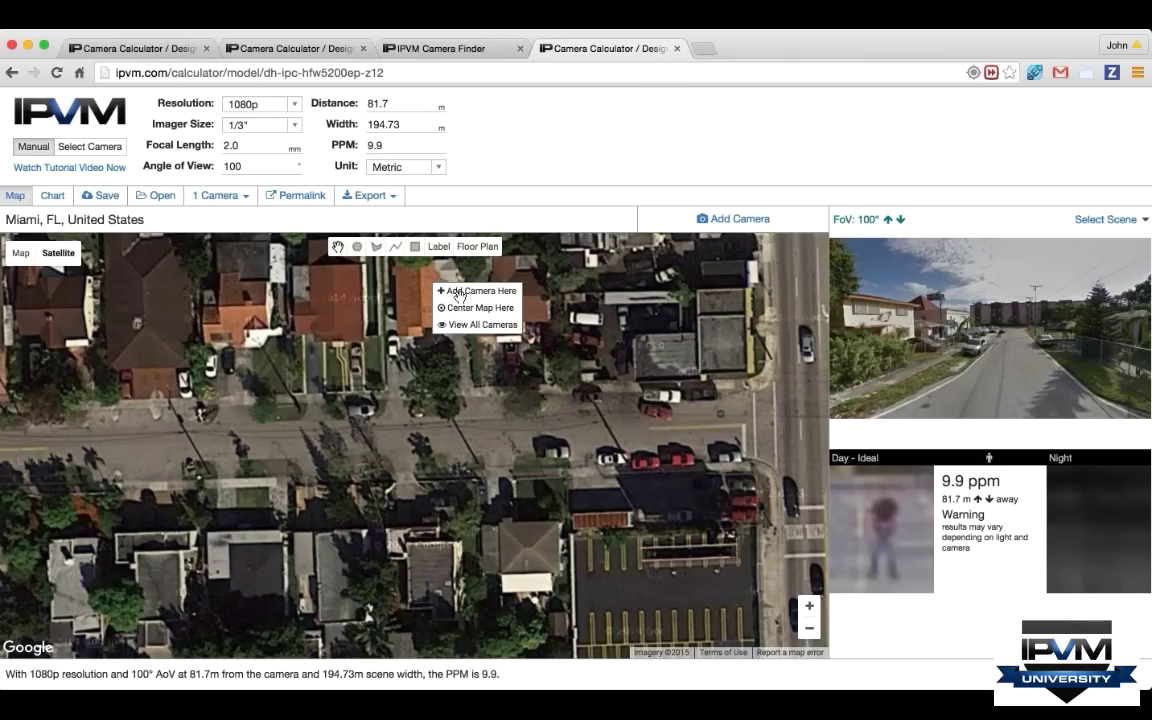
pyautogui.click(461, 291)
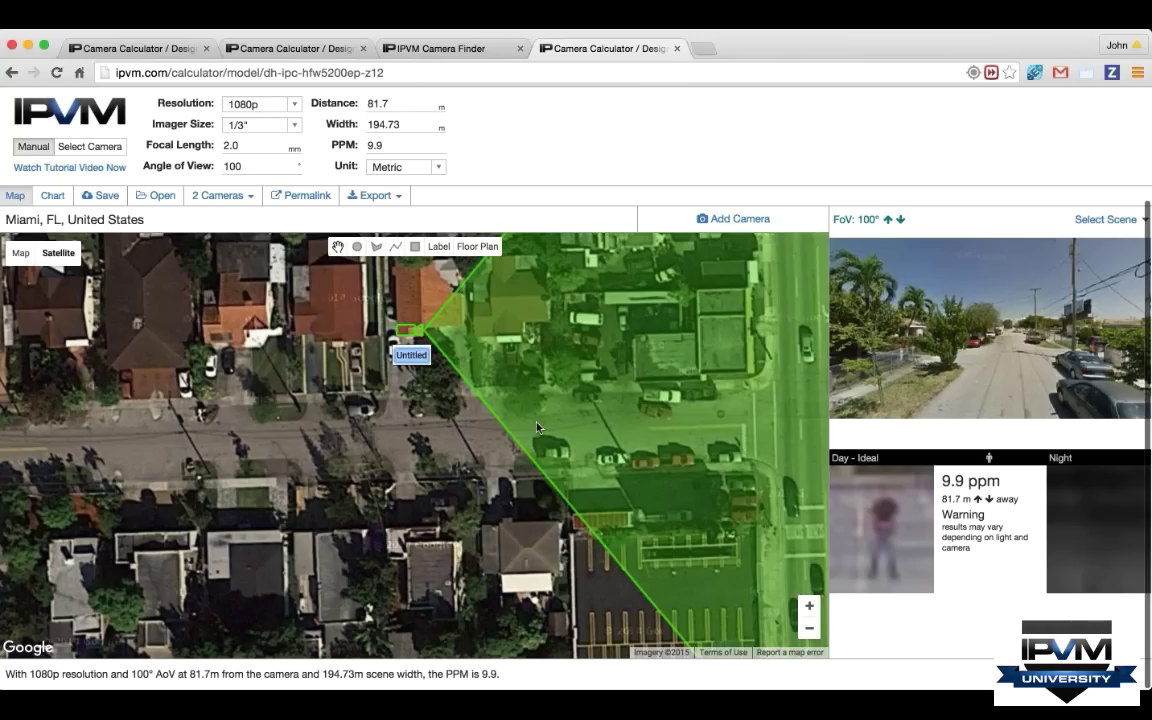
pyautogui.doubleClick(360, 105)
pyautogui.write('10')
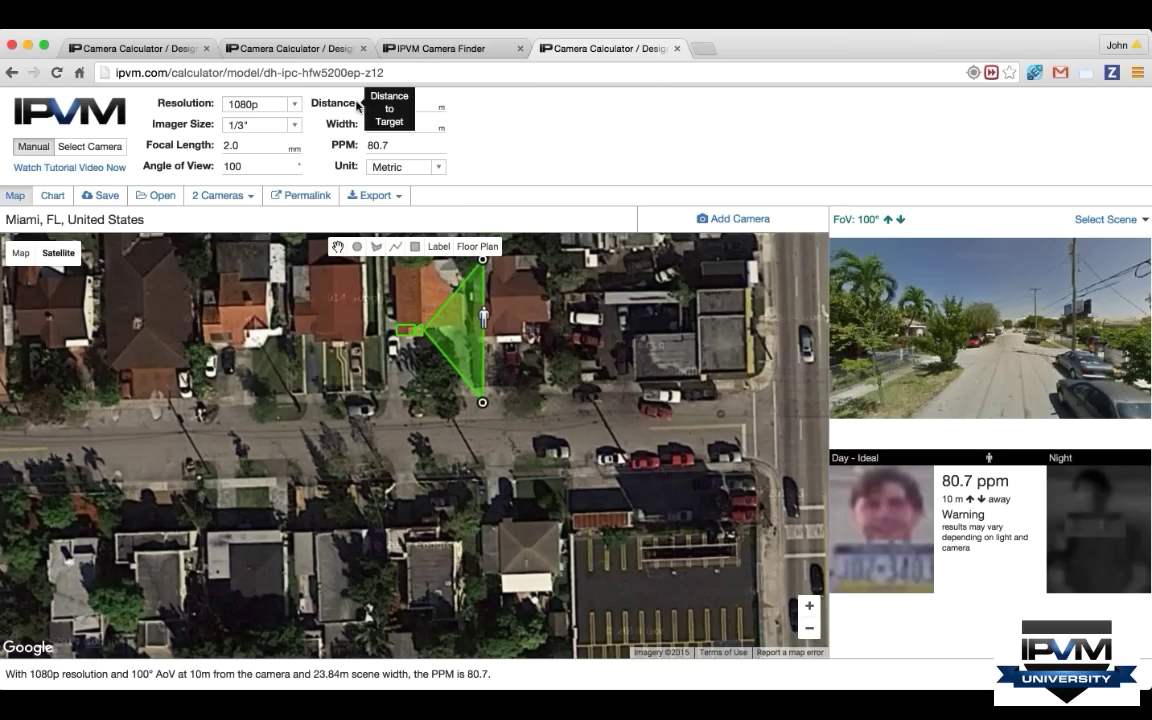
# - Move the camera slightly east on the map and aim it south at the street, with the target about 17.8 m away
pyautogui.moveTo(405, 329); pyautogui.dragTo(423, 329)
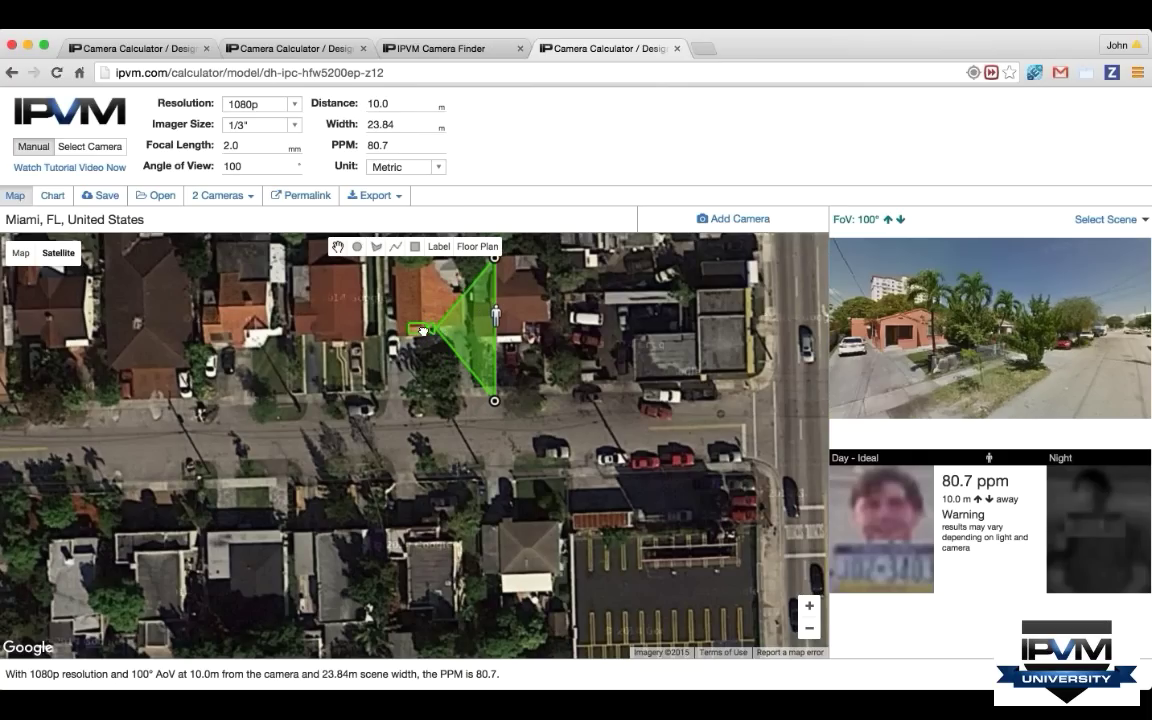
pyautogui.moveTo(495, 316); pyautogui.dragTo(447, 424)
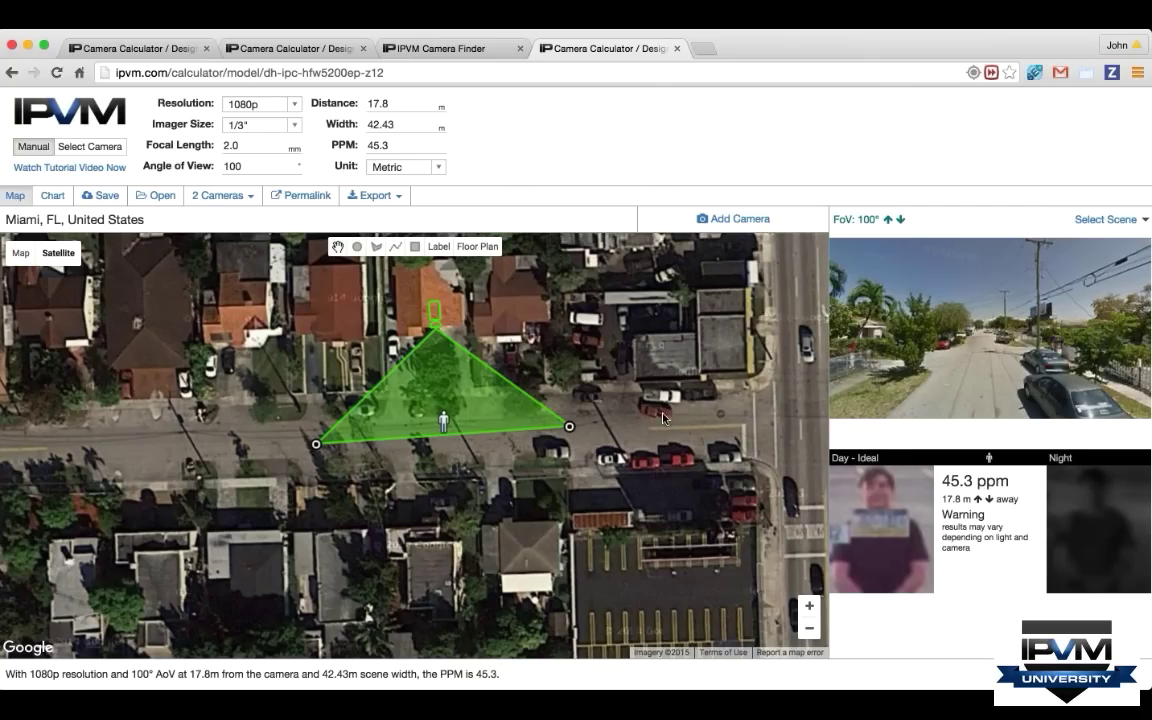
# - Set the camera's pixel density to 100 PPM, 150 PPM and finally 200 PPM
pyautogui.click(405, 145)
pyautogui.moveTo(405, 145); pyautogui.dragTo(341, 148)
pyautogui.write('100')
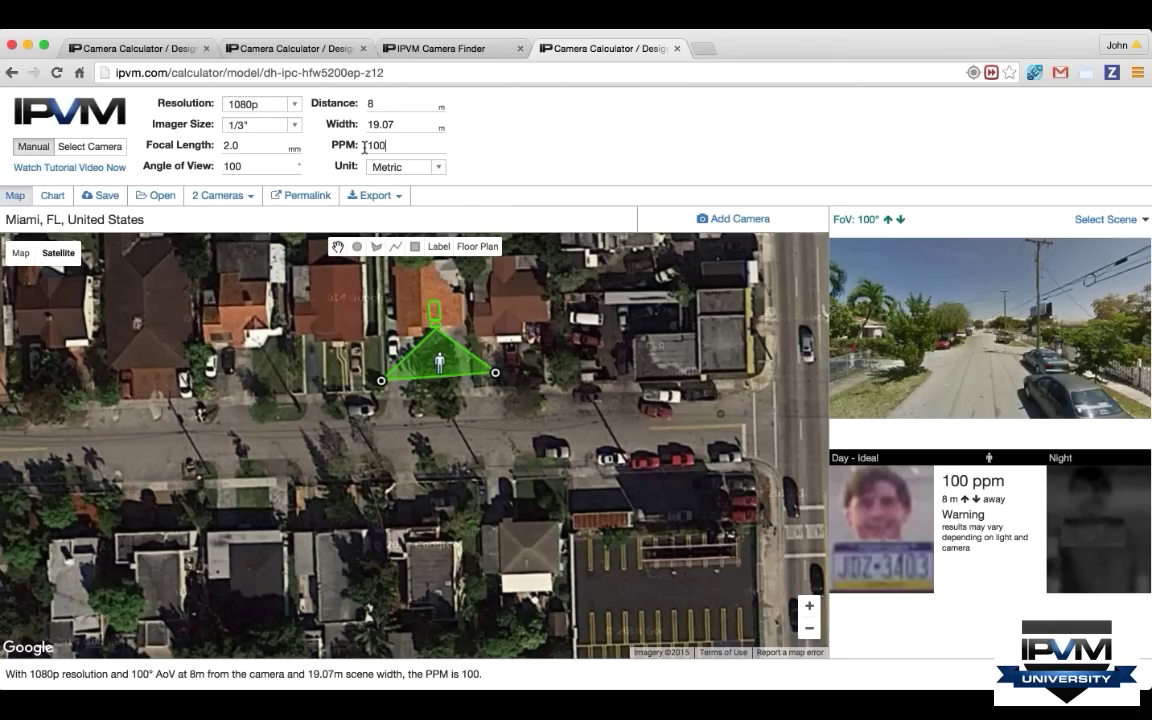
pyautogui.doubleClick(364, 144)
pyautogui.write('150')
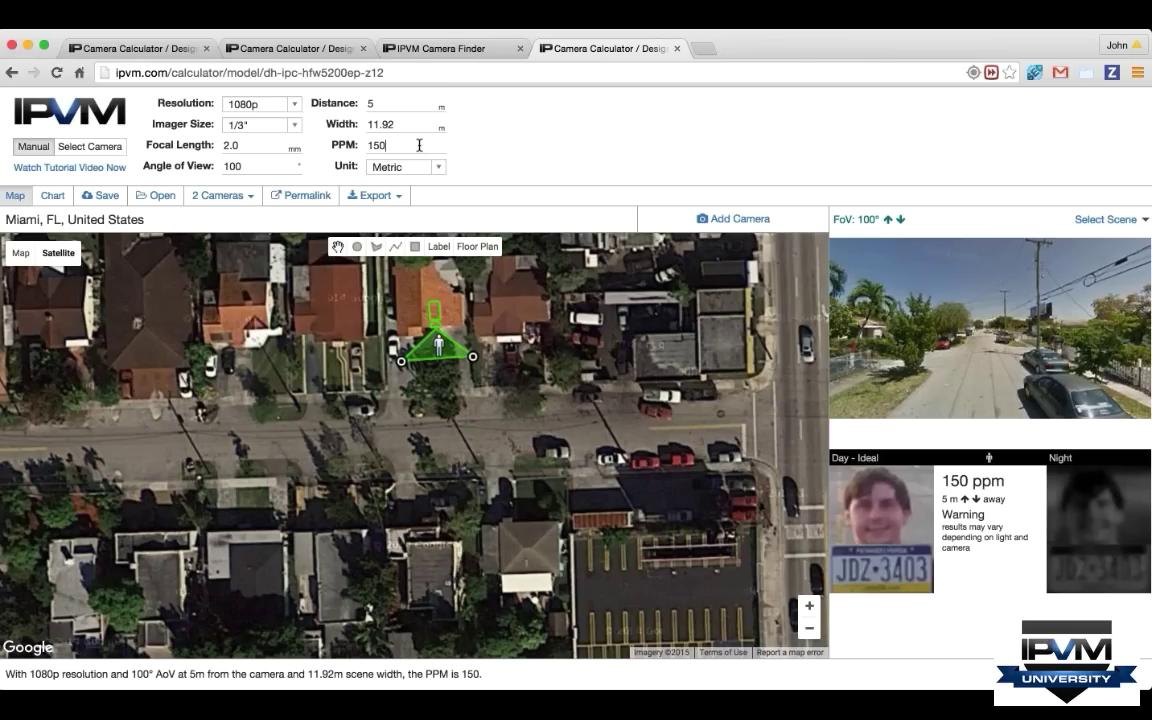
pyautogui.moveTo(419, 145); pyautogui.dragTo(368, 145)
pyautogui.press('BackSpace')
pyautogui.write('200')
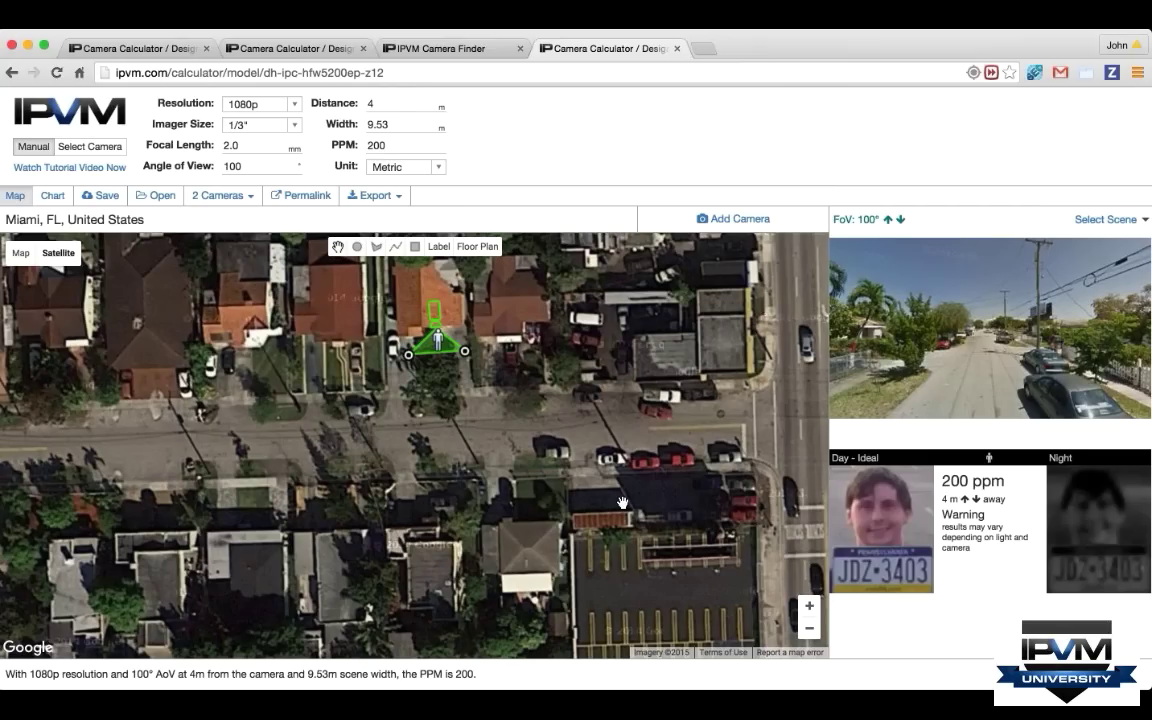
# - Switch the calculator's measurement unit to Imperial
pyautogui.moveTo(622, 503); pyautogui.dragTo(667, 576)
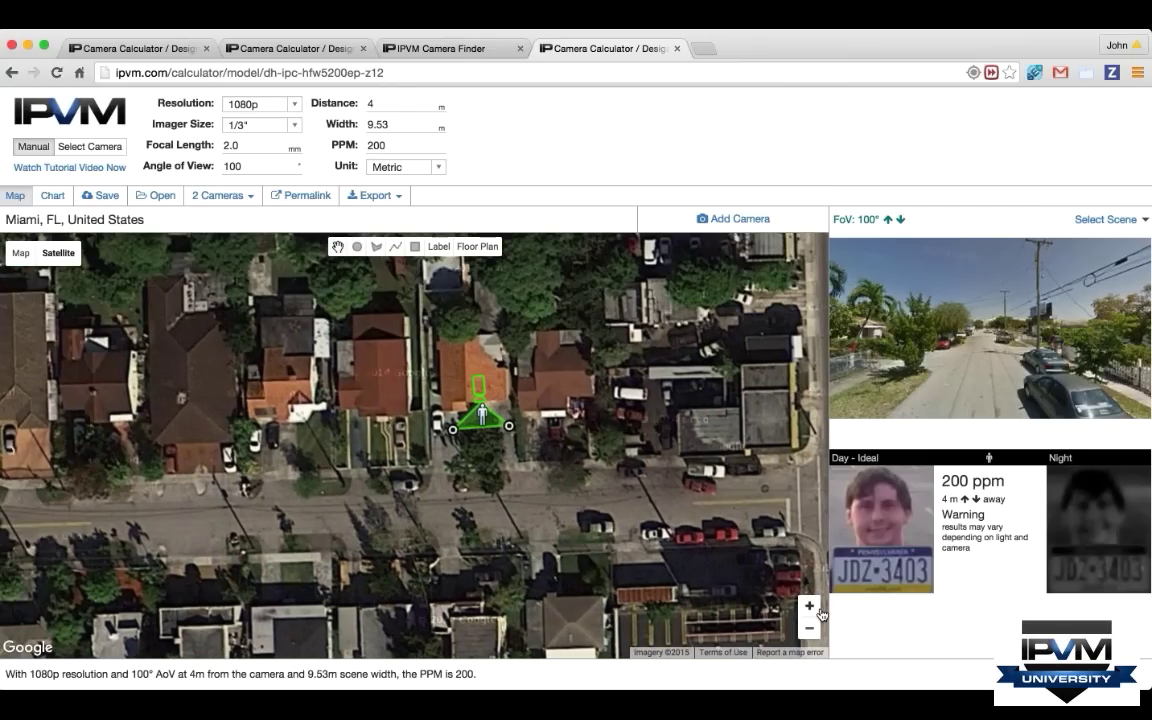
pyautogui.click(418, 170)
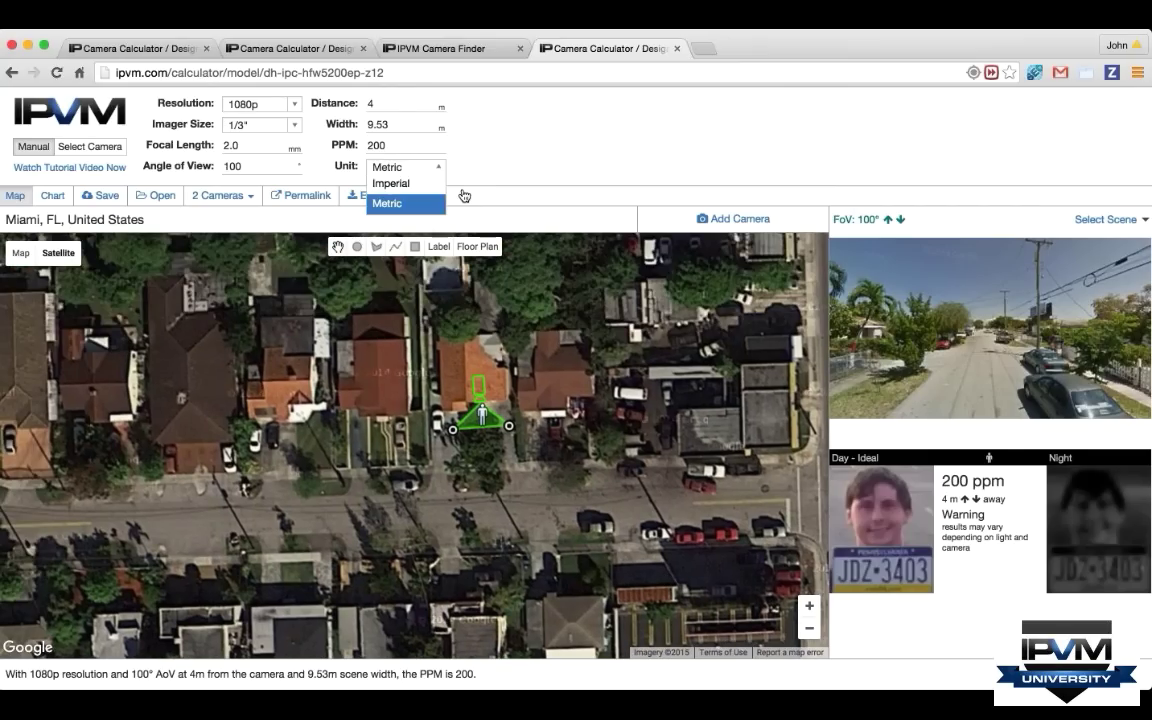
pyautogui.click(398, 183)
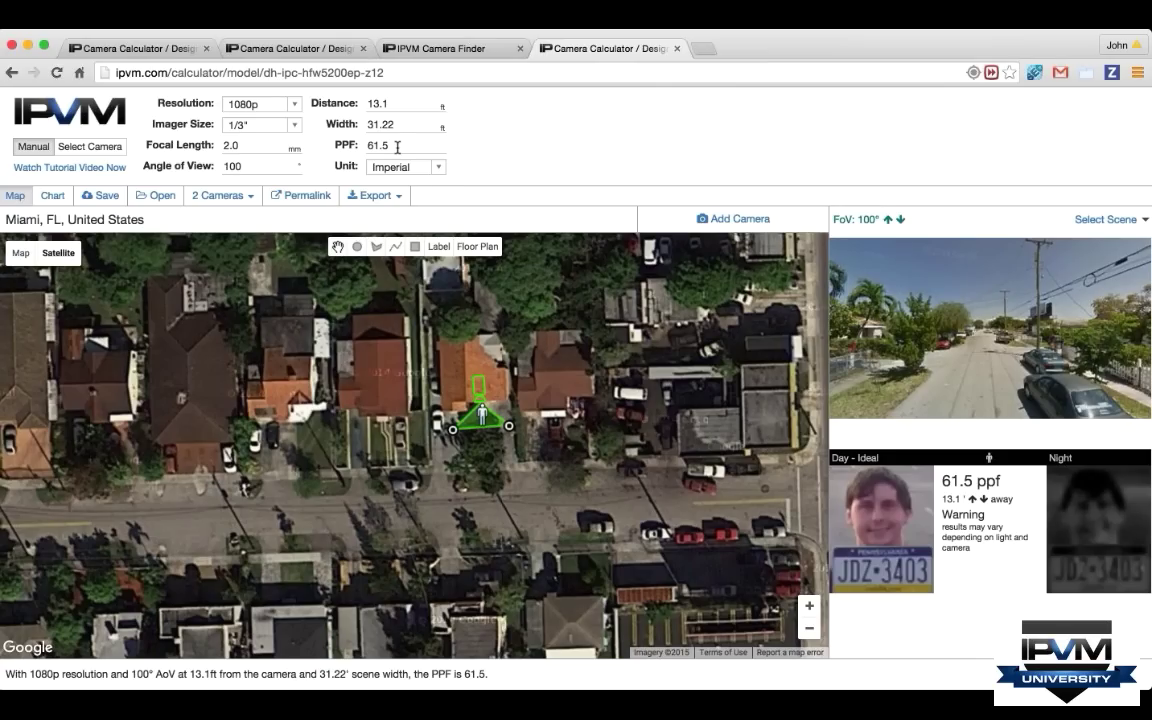
# - Set the camera's pixel density to 30, 20, 15 and finally 5 PPF
pyautogui.moveTo(401, 147); pyautogui.dragTo(347, 148)
pyautogui.write('30')
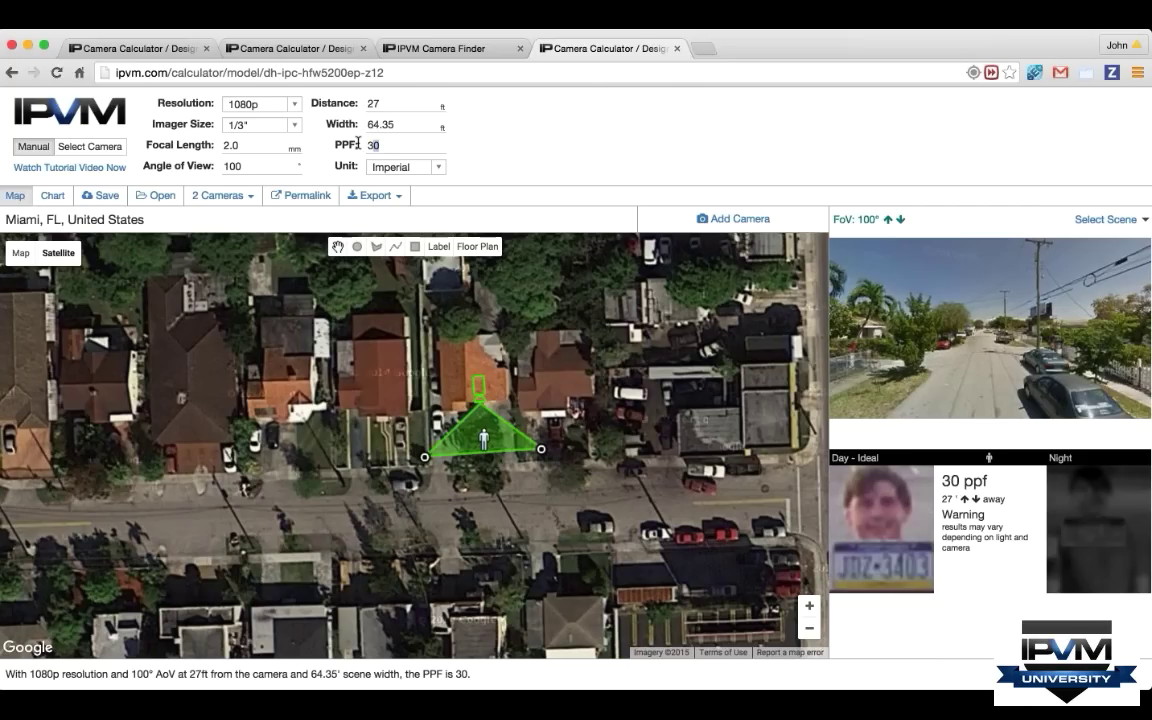
pyautogui.write('20')
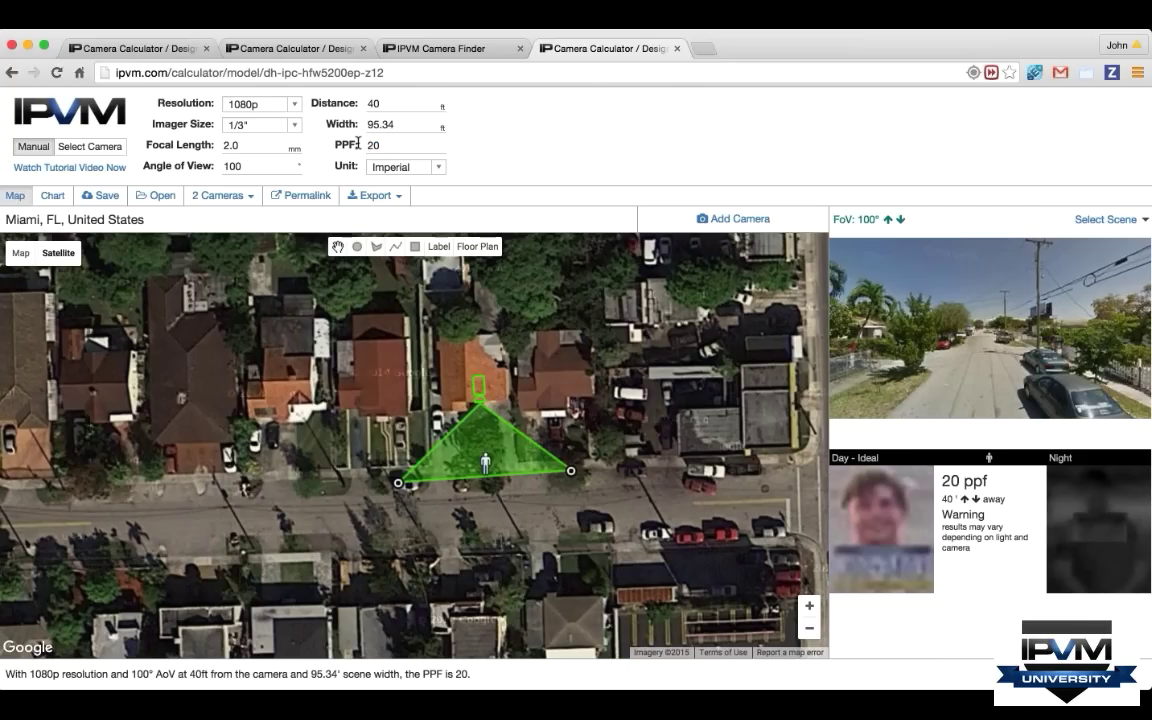
pyautogui.press('BackSpace')
pyautogui.press('BackSpace')
pyautogui.write('15')
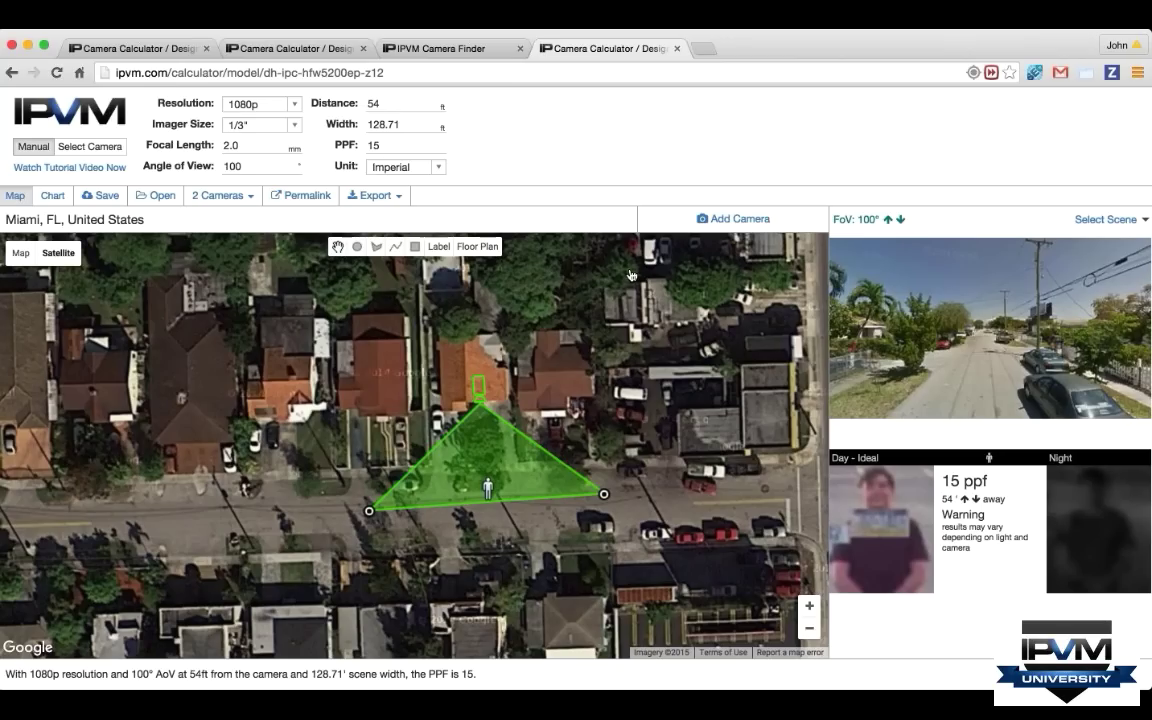
pyautogui.doubleClick(372, 148)
pyautogui.write('5')
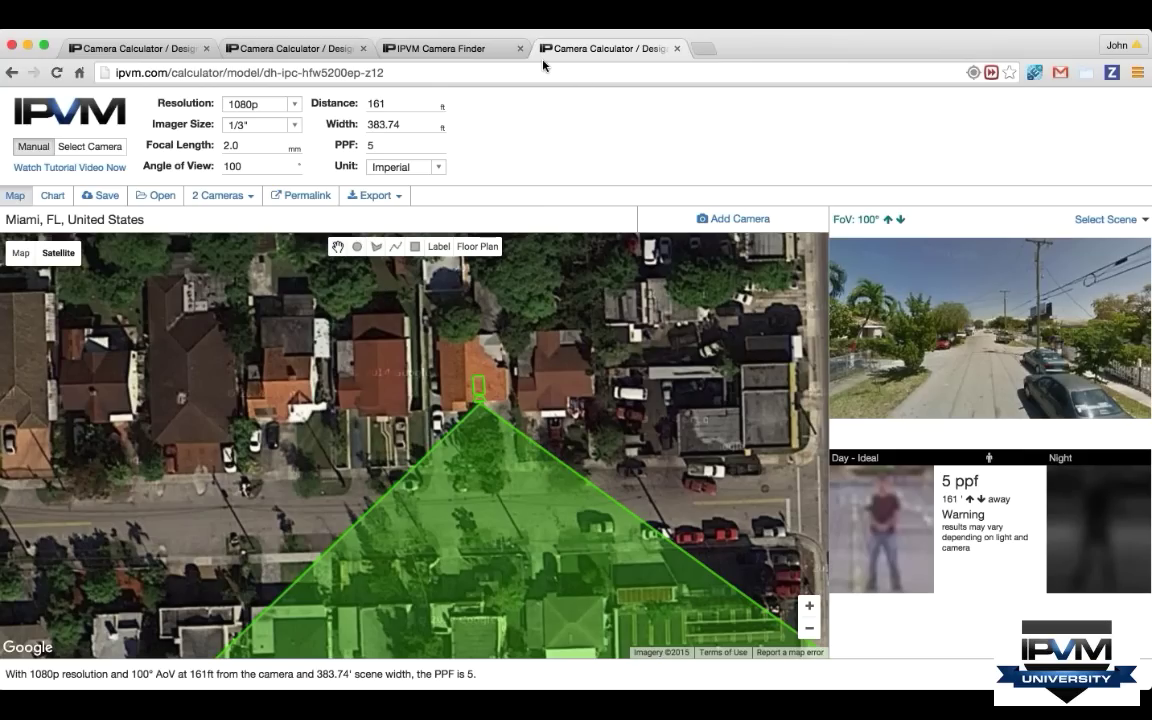
# - Replace the loaded camera model page with a fresh calculator at ipvm.com/calculator
pyautogui.click(334, 49)
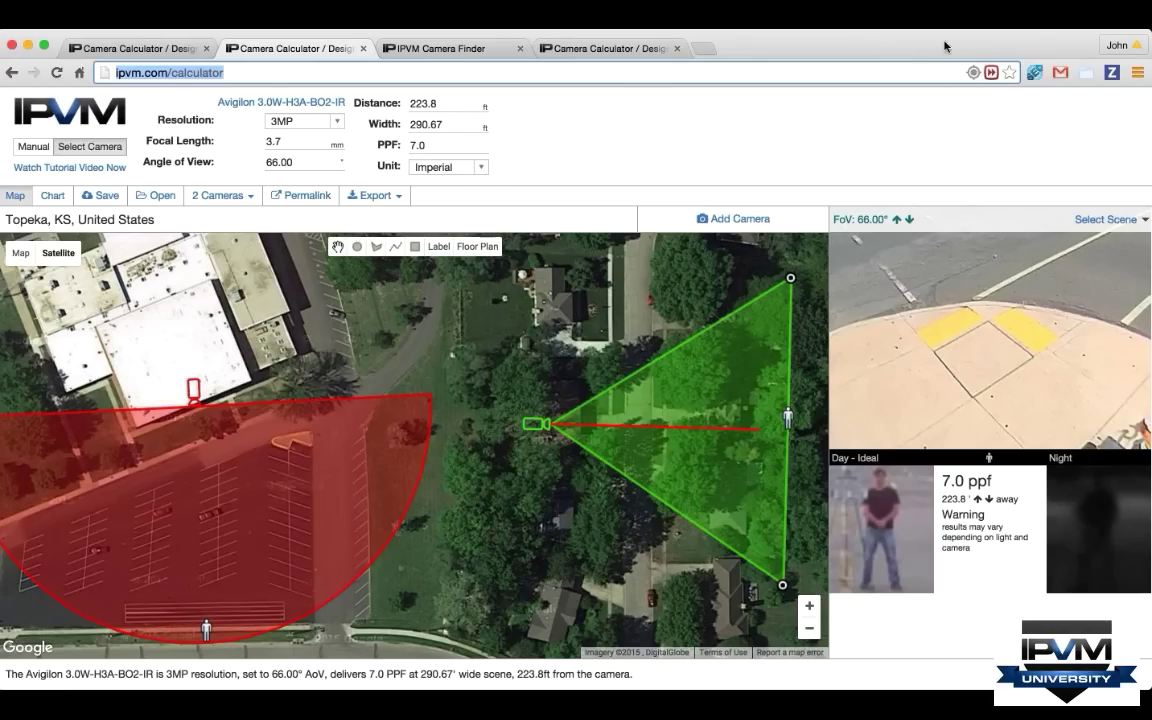
pyautogui.click(606, 50)
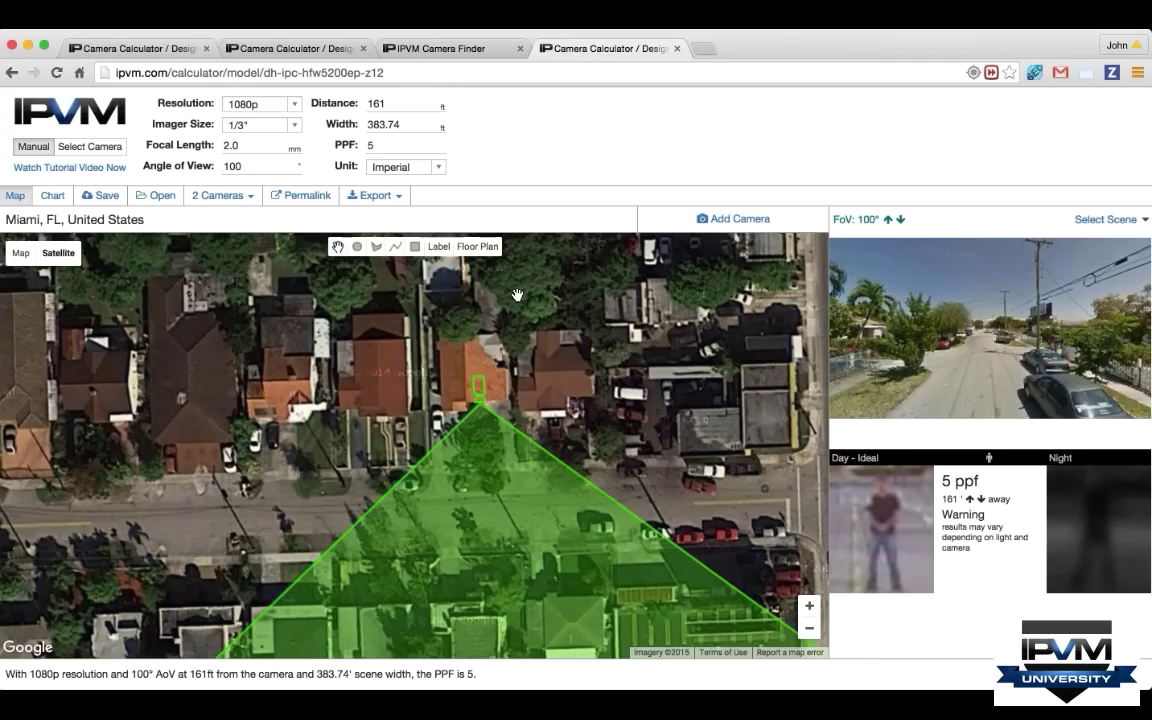
pyautogui.click(215, 70)
pyautogui.hotkey('shift', 'End')
pyautogui.press('BackSpace')
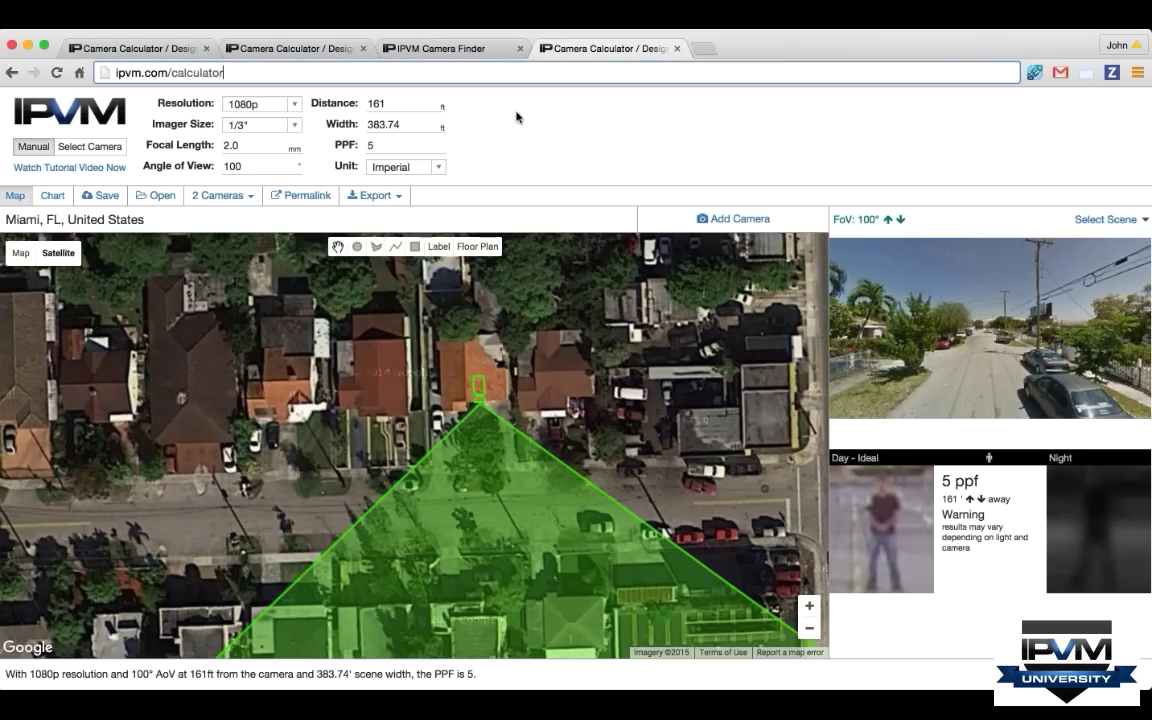
pyautogui.press('Return')
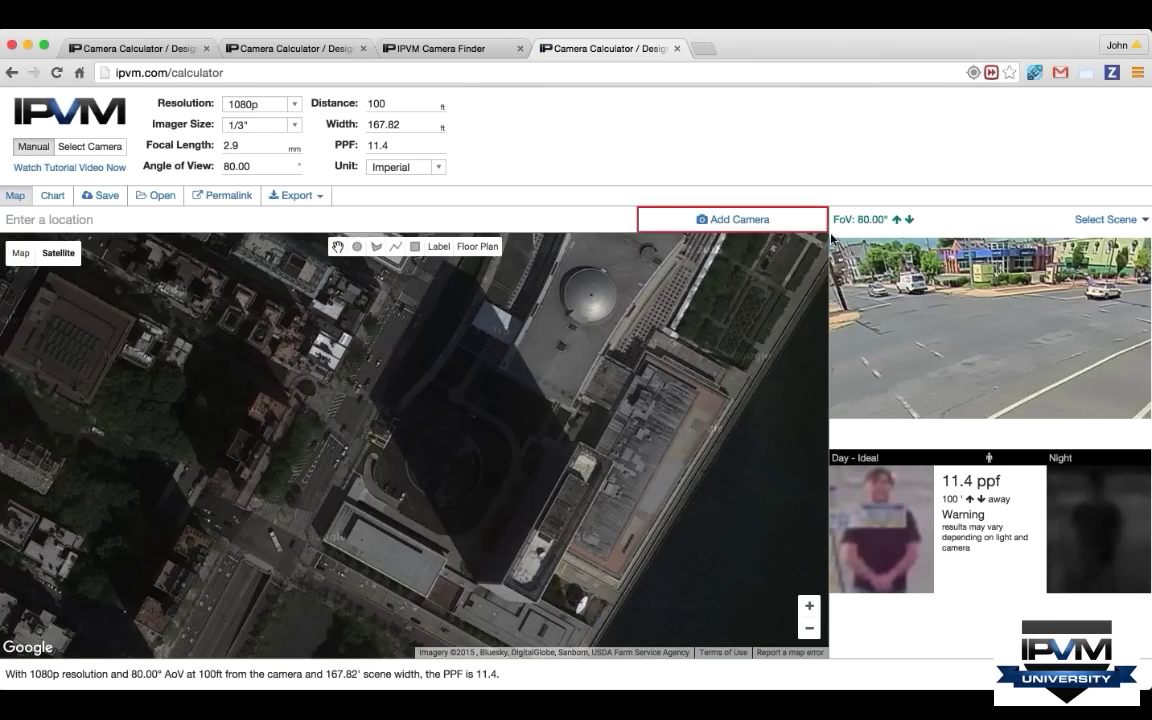
# - Open youtube.com in a new browser tab and browse the uploaded videos on the IPVM channel
pyautogui.click(702, 50)
pyautogui.write('youtube.com')
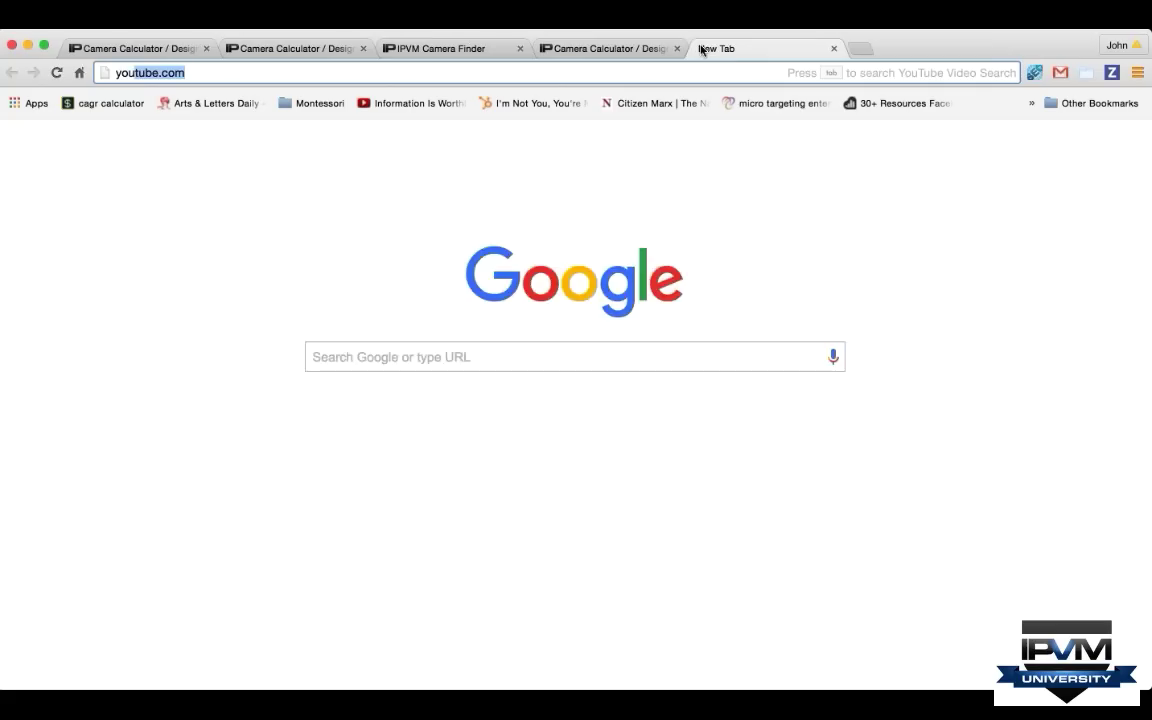
pyautogui.press('Return')
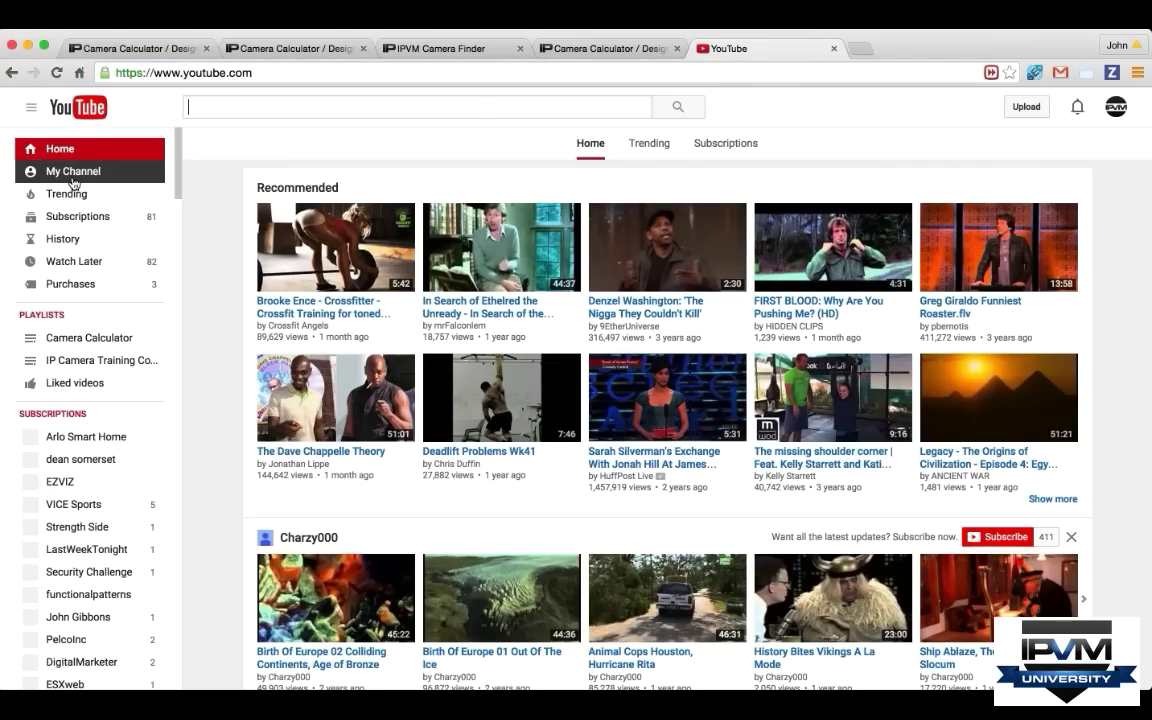
pyautogui.click(72, 183)
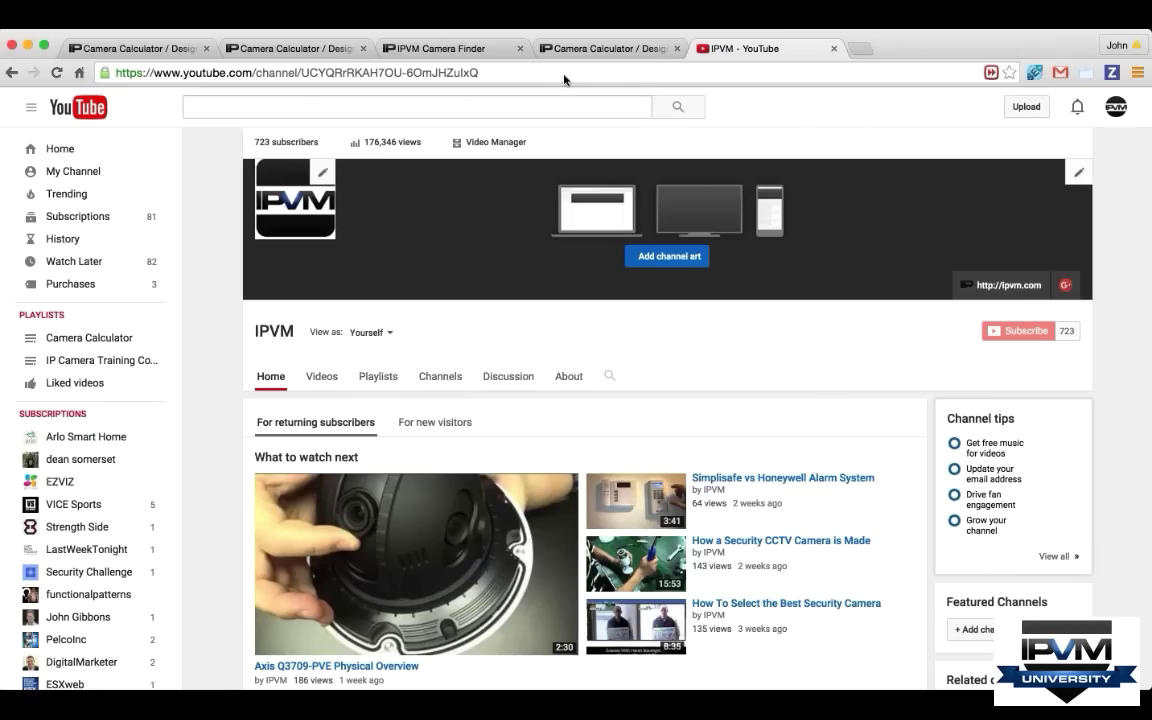
pyautogui.click(321, 374)
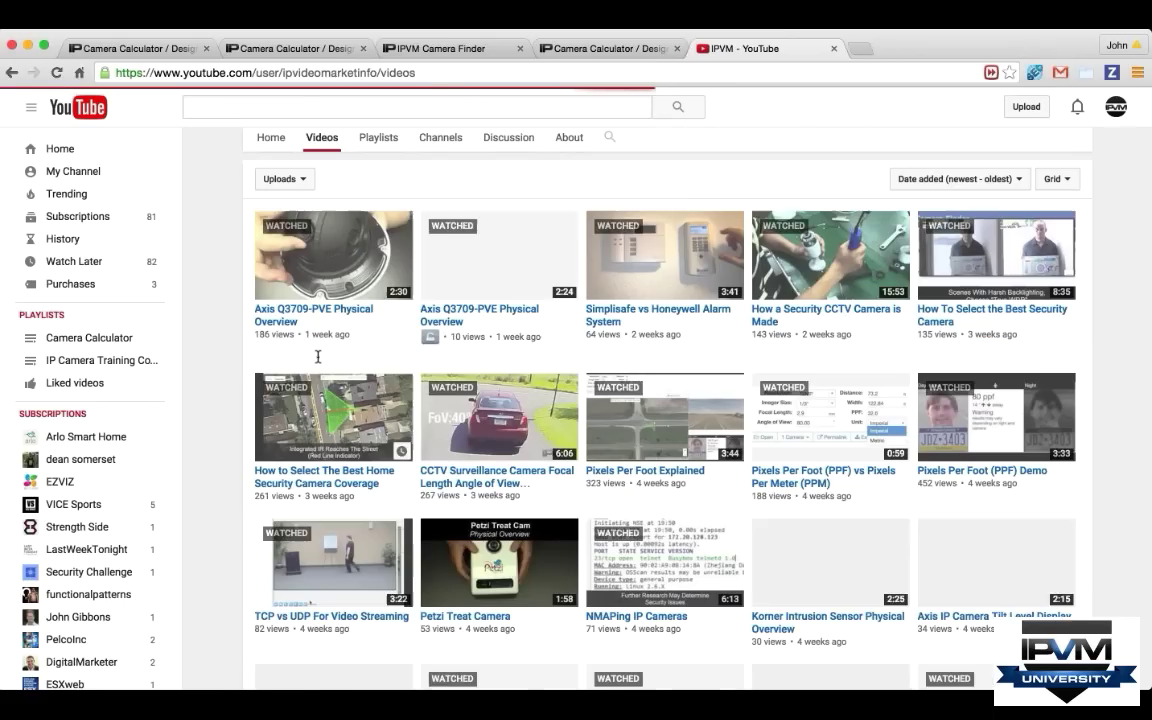
pyautogui.click(409, 75)
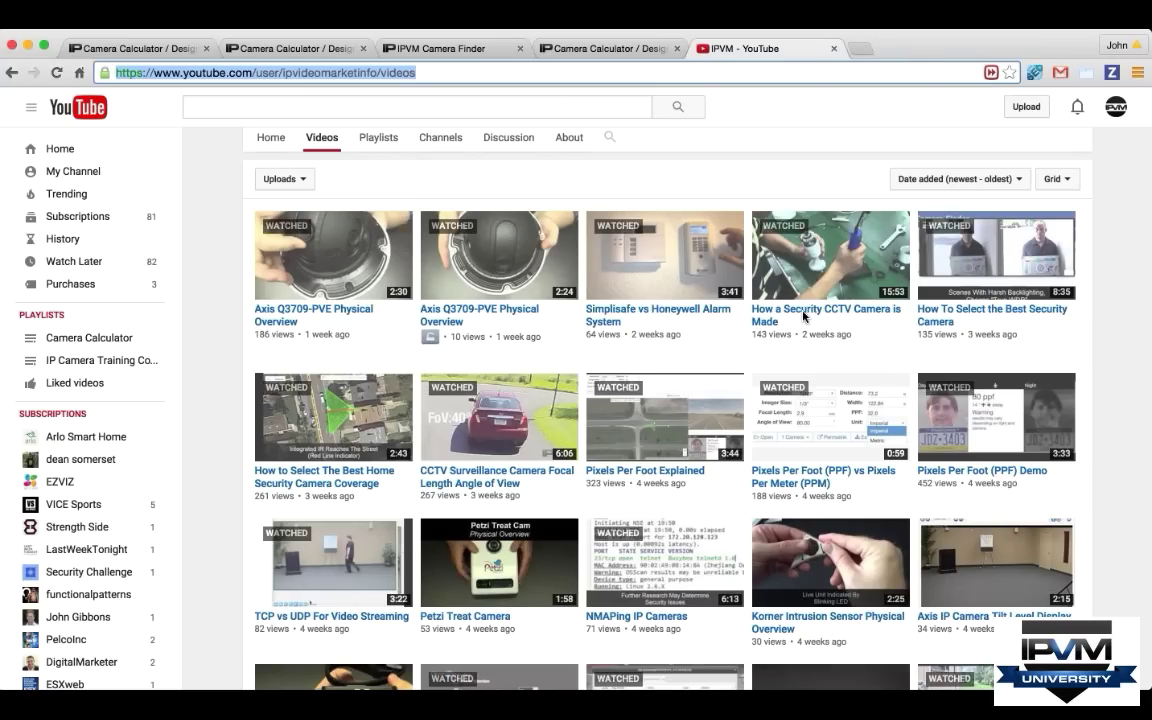
pyautogui.scroll(-3, 803, 316)
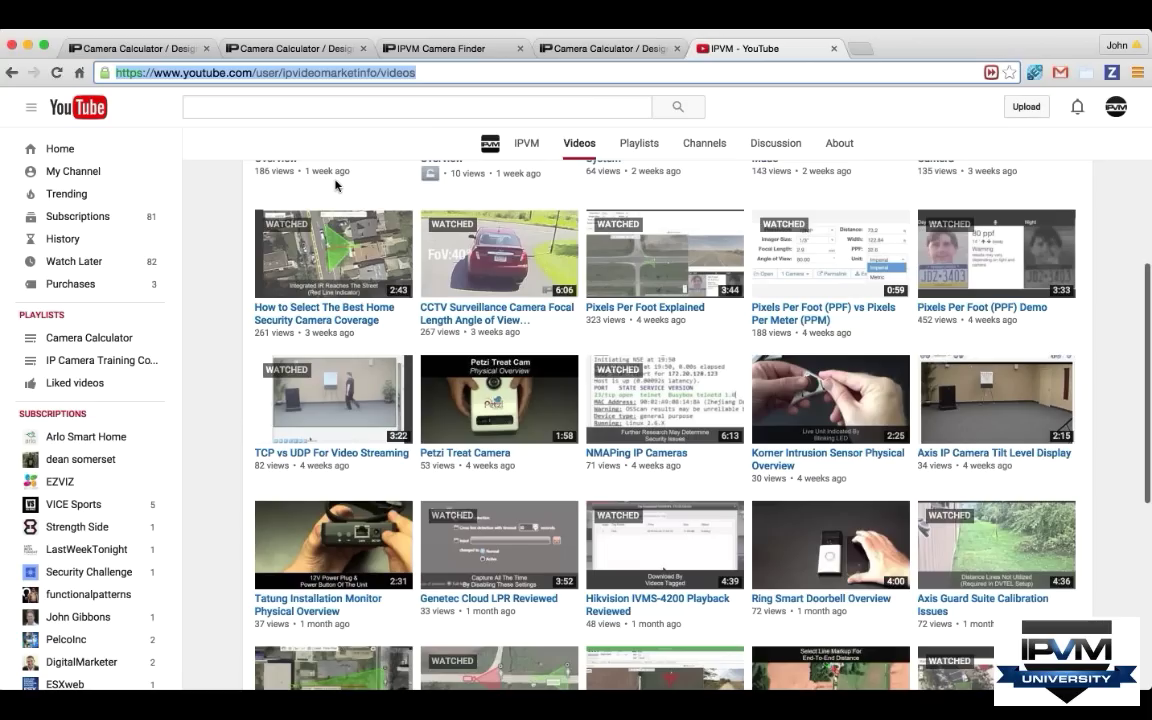
pyautogui.click(221, 197)
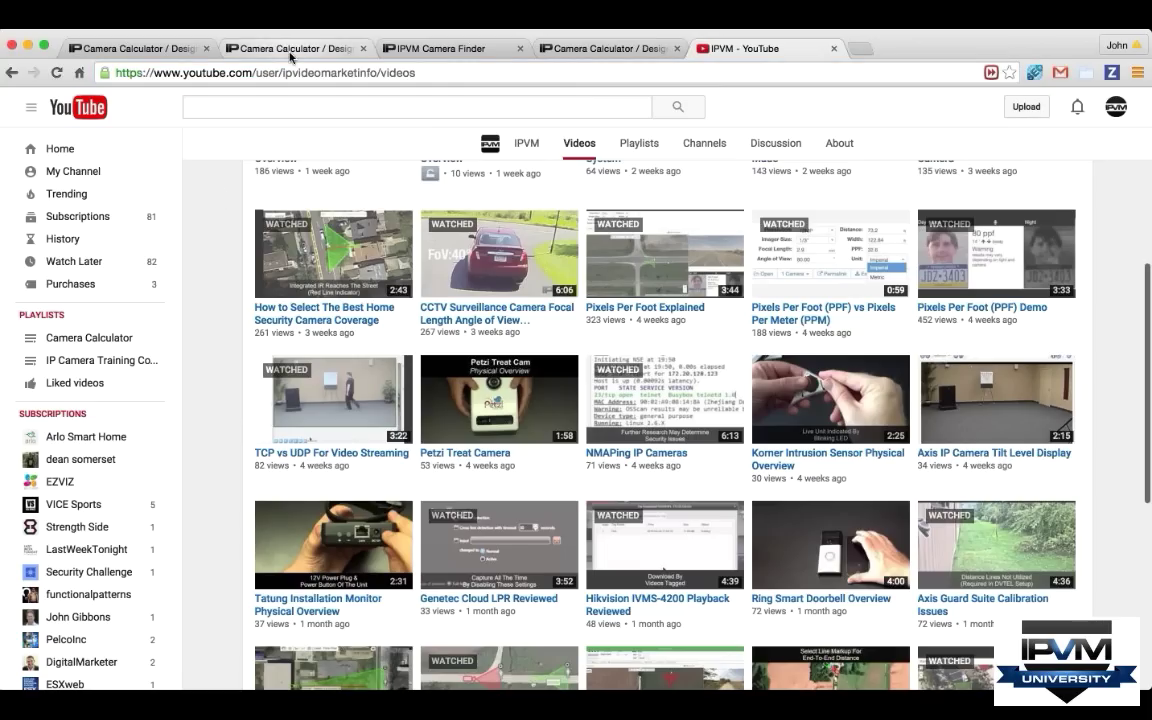
# - Return to the fresh camera calculator and set the map location to Land O' Lakes, FL, United States
pyautogui.click(291, 55)
pyautogui.click(640, 57)
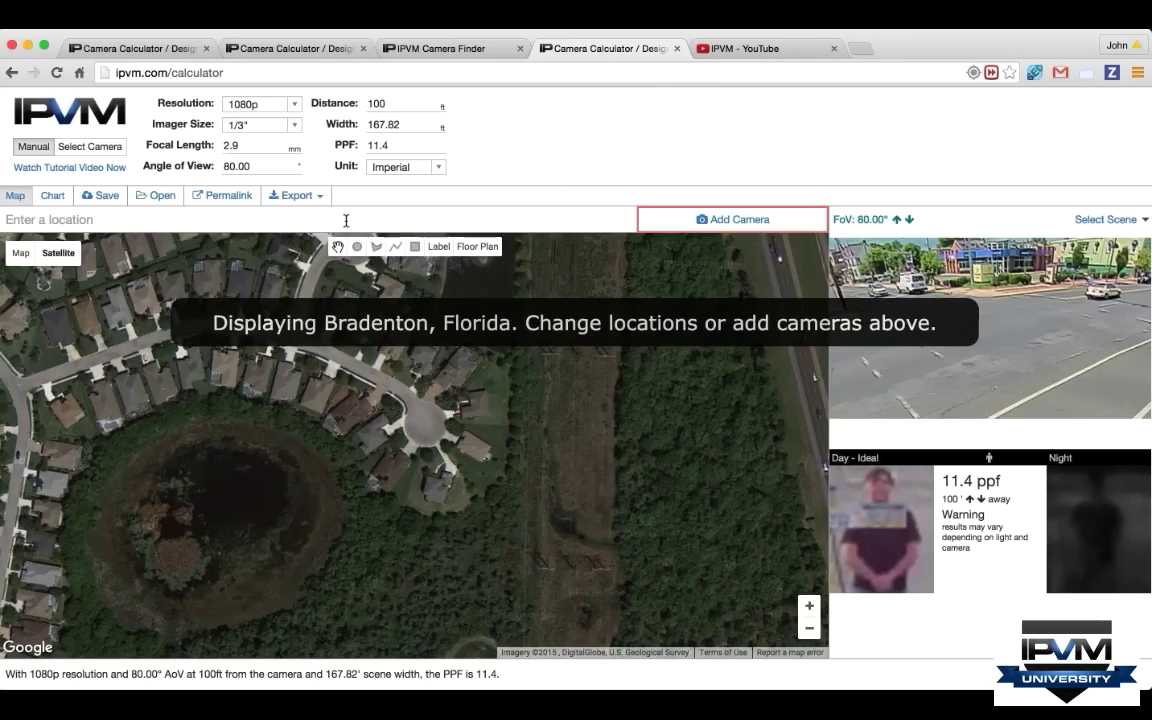
pyautogui.write('lan')
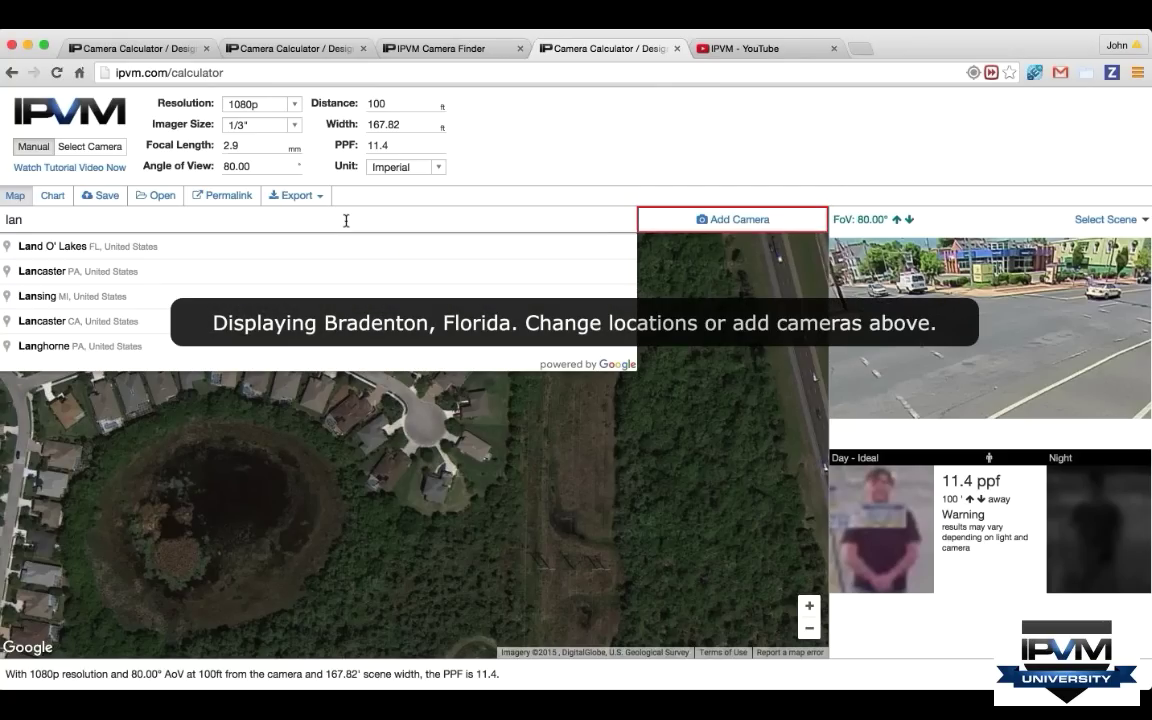
pyautogui.press('Down')
pyautogui.press('Return')
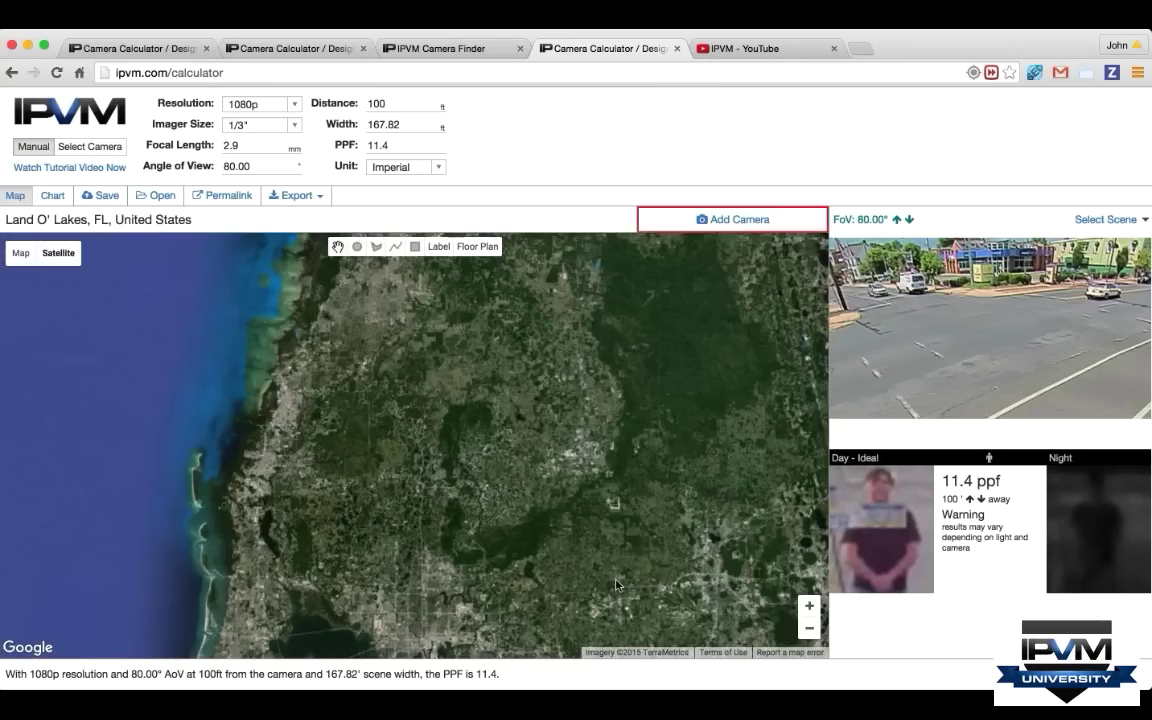
# - Zoom the satellite map in on the L-shaped house beside the fenced yard with parked boats
pyautogui.click(812, 604)
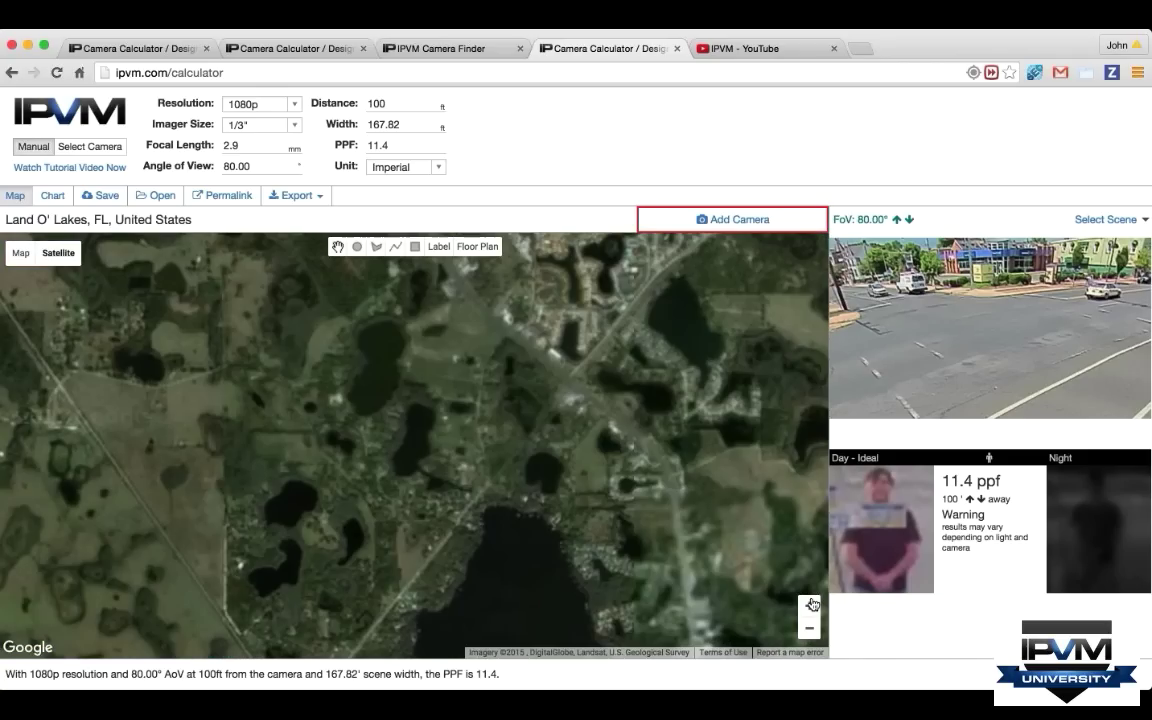
pyautogui.click(812, 604)
pyautogui.click(812, 604)
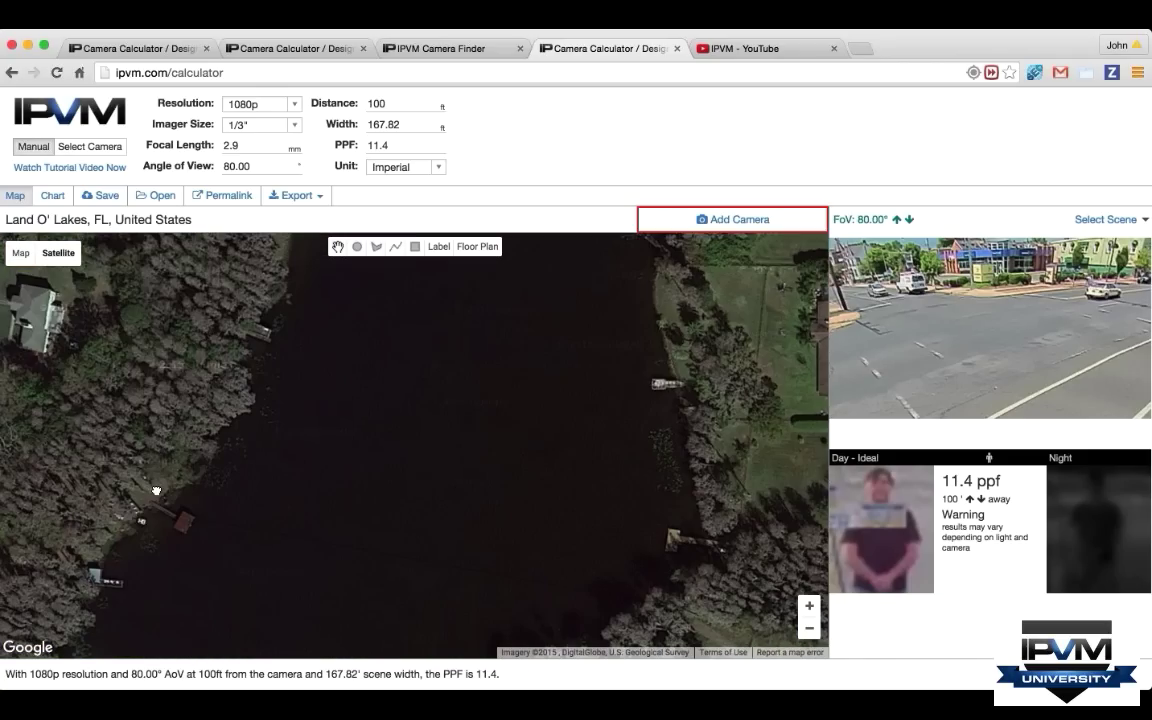
pyautogui.moveTo(156, 491); pyautogui.dragTo(520, 437)
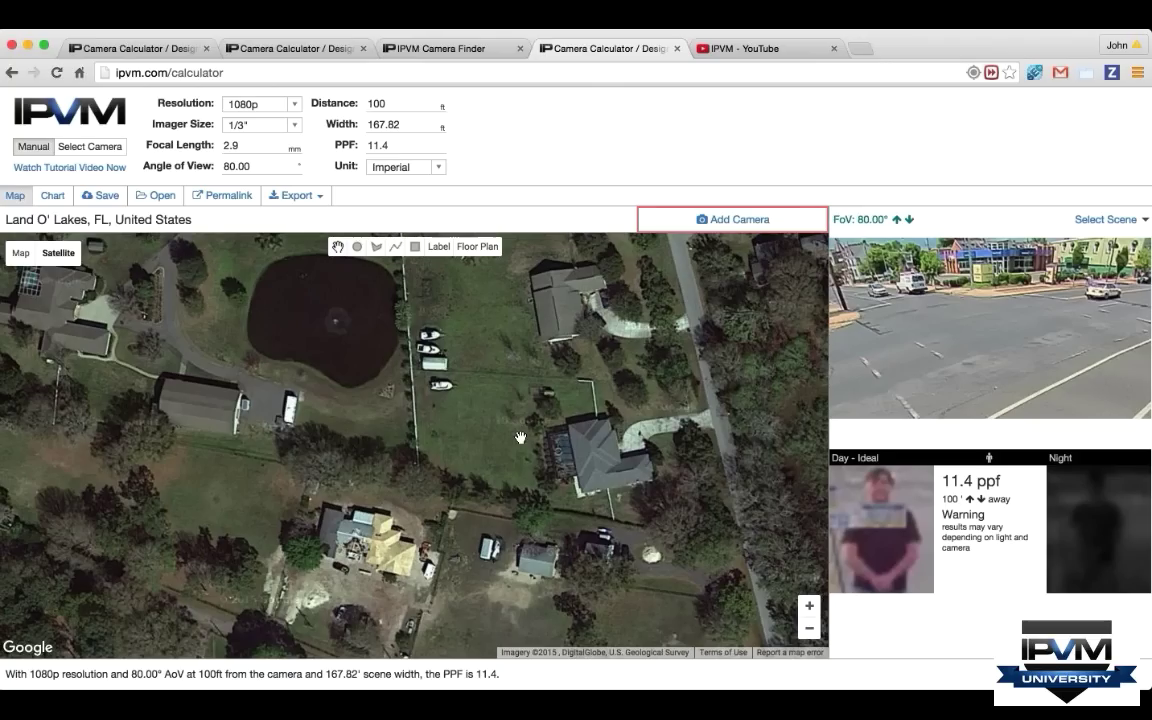
pyautogui.moveTo(433, 429); pyautogui.dragTo(258, 590)
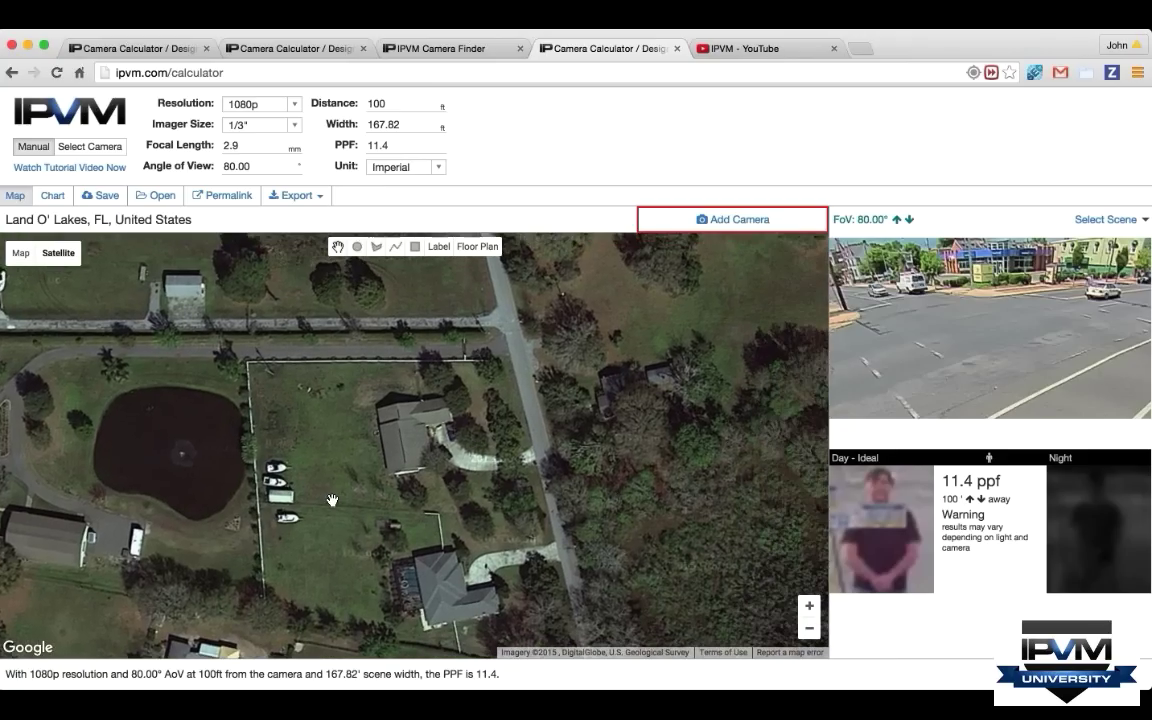
pyautogui.click(809, 605)
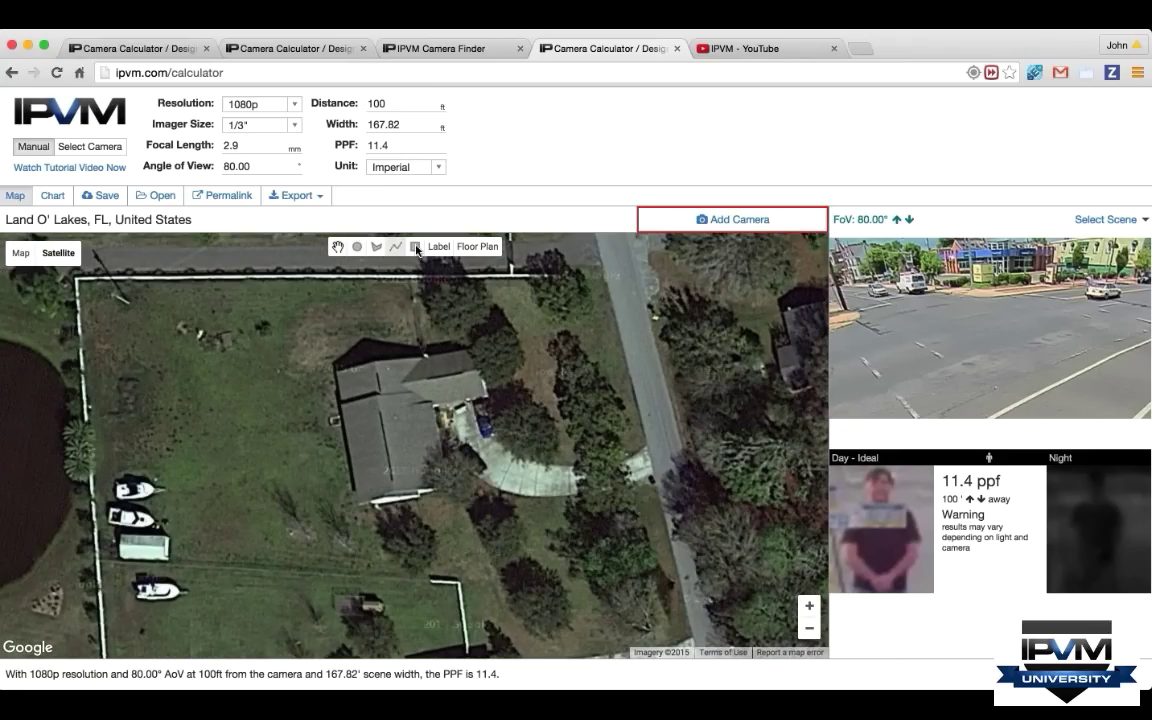
# - Trace a closed six-corner polygon around the roof outline of the L-shaped house
pyautogui.click(376, 246)
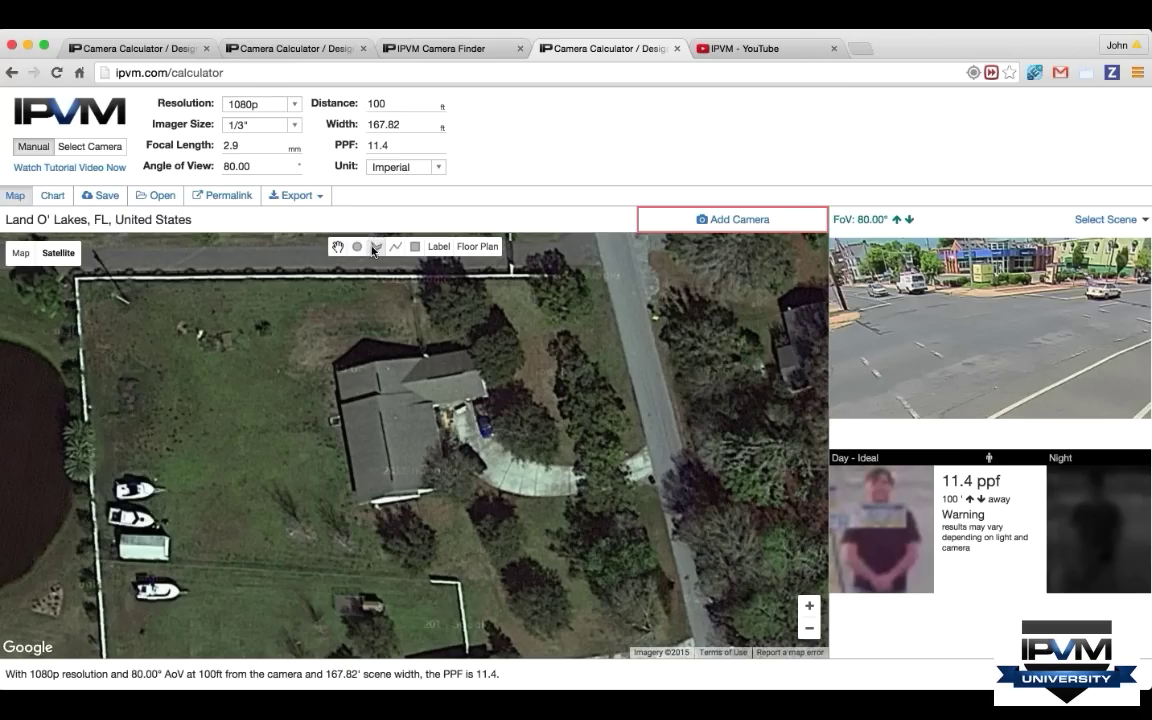
pyautogui.click(335, 371)
pyautogui.click(469, 348)
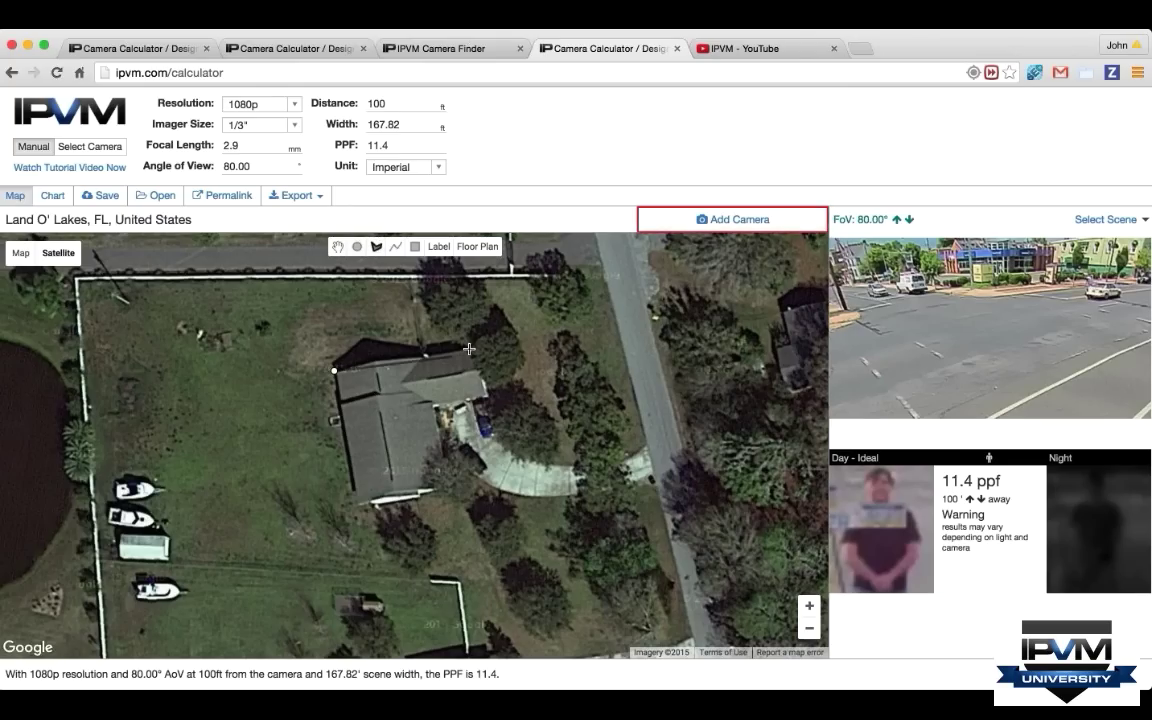
pyautogui.click(484, 396)
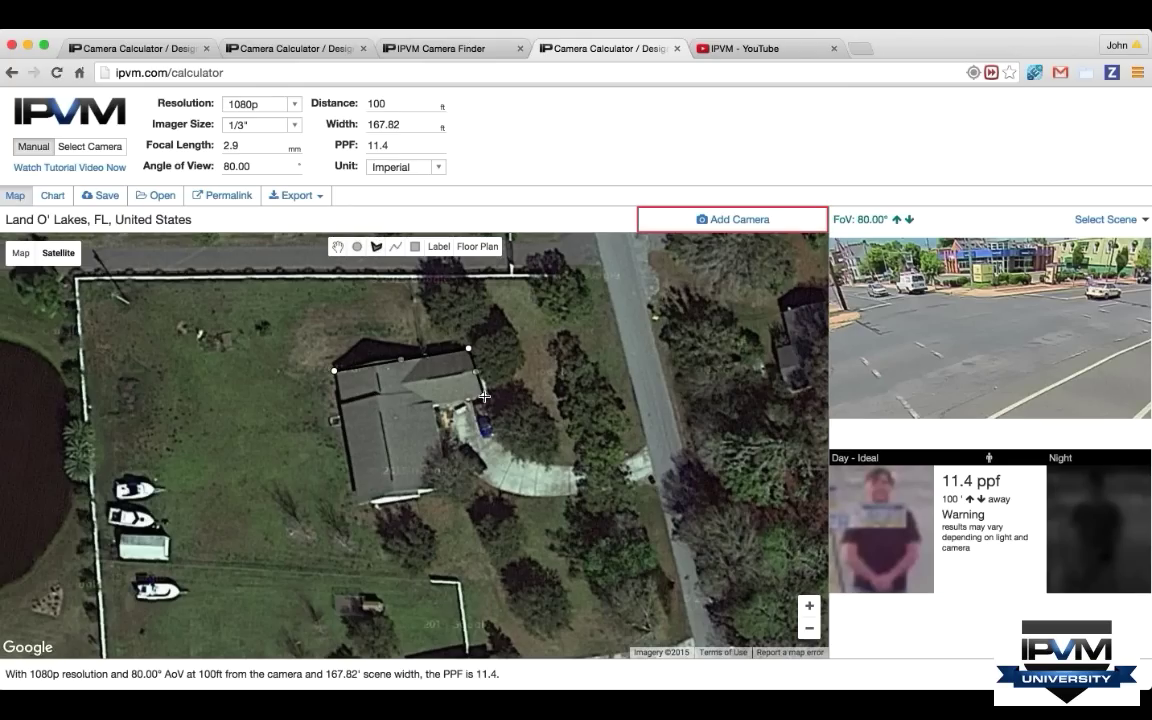
pyautogui.click(432, 406)
pyautogui.click(447, 482)
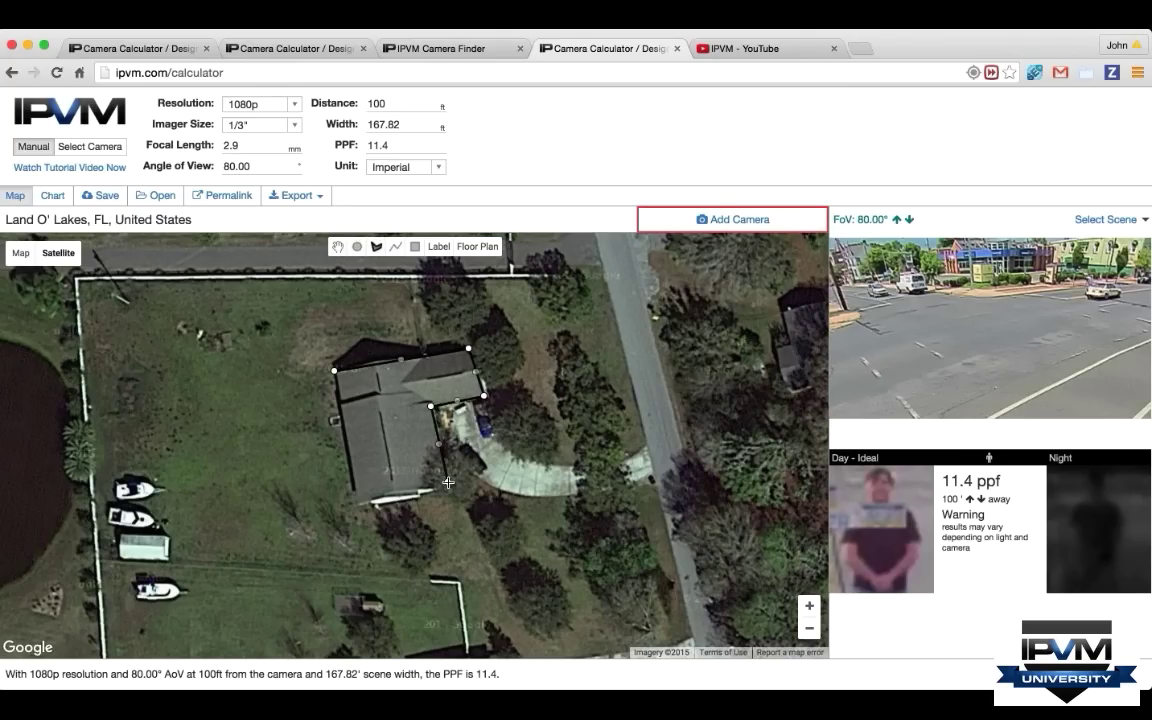
pyautogui.click(359, 500)
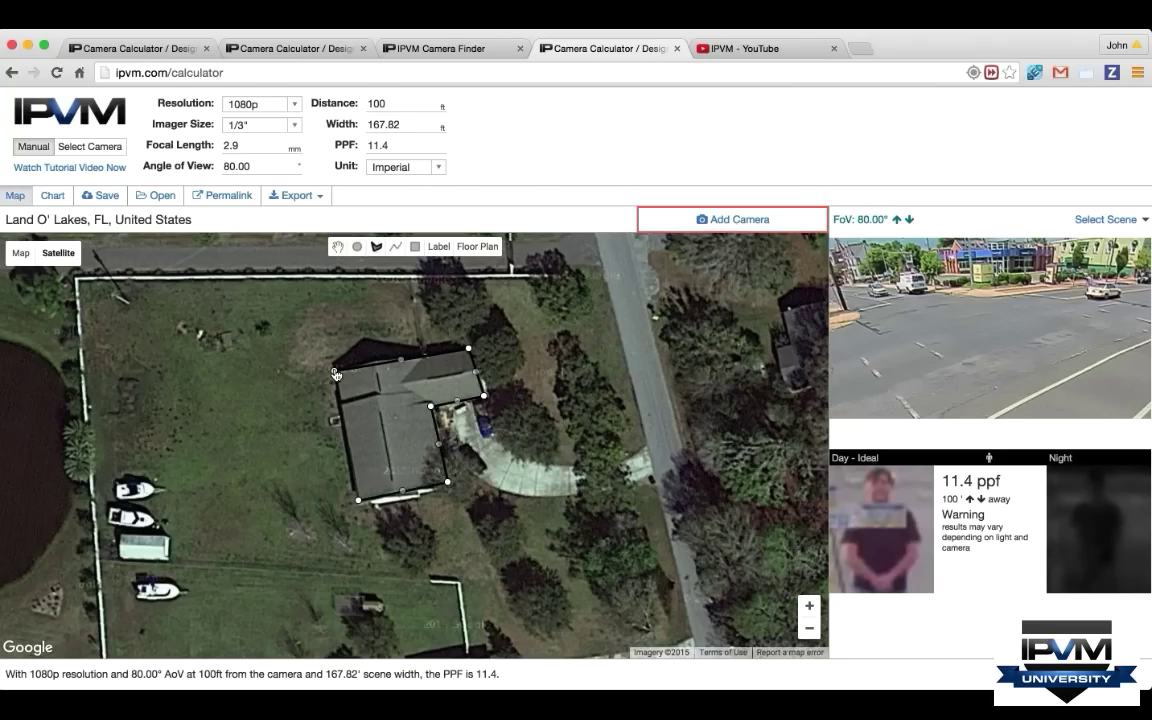
pyautogui.click(334, 371)
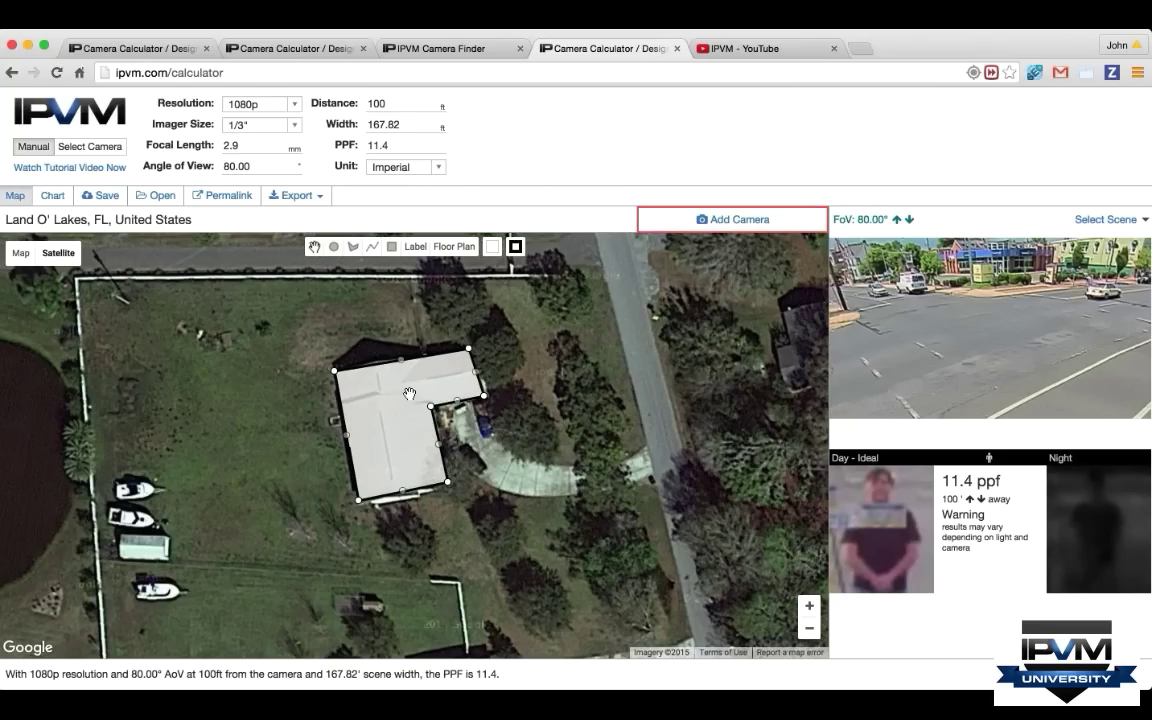
# - Draw a two-segment line inside the house polygon as an interior wall, starting from its west edge
pyautogui.click(372, 246)
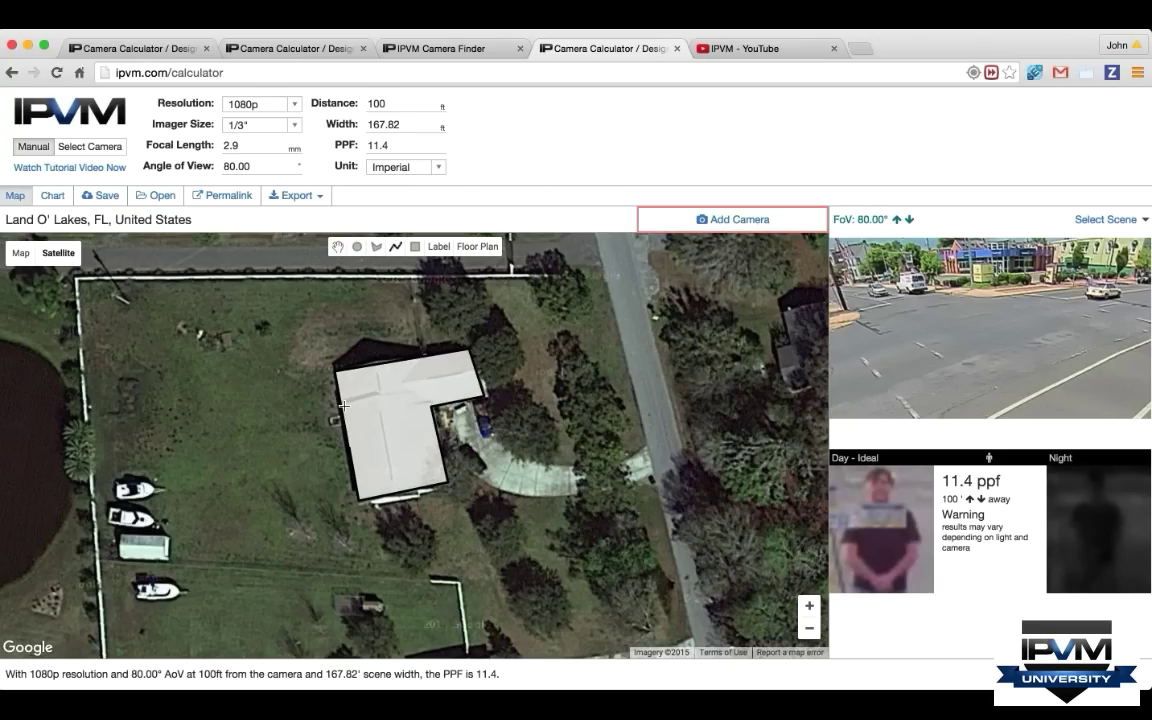
pyautogui.click(344, 405)
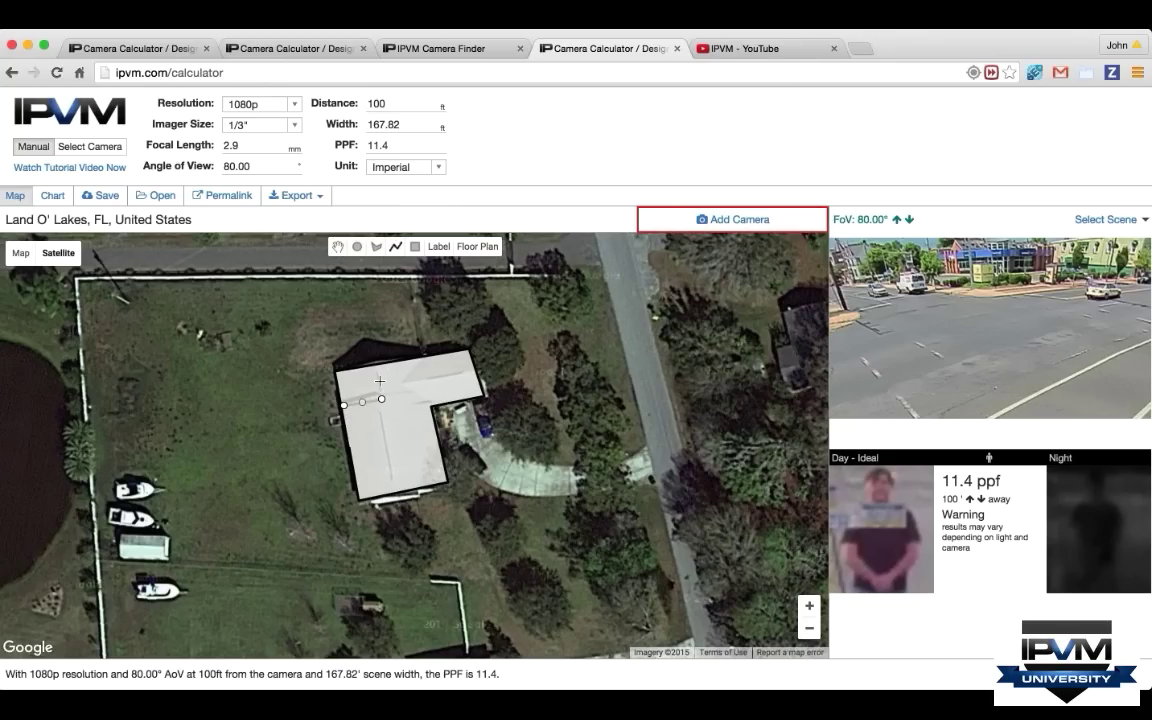
pyautogui.click(382, 399)
pyautogui.click(377, 380)
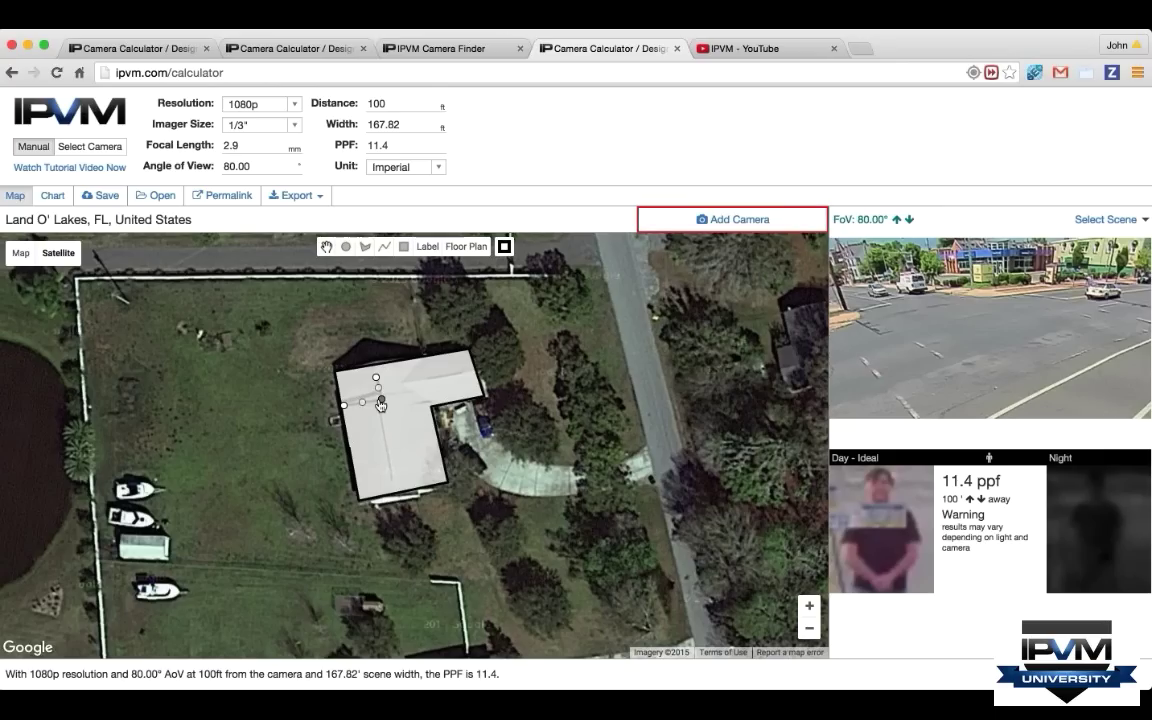
pyautogui.click(303, 399)
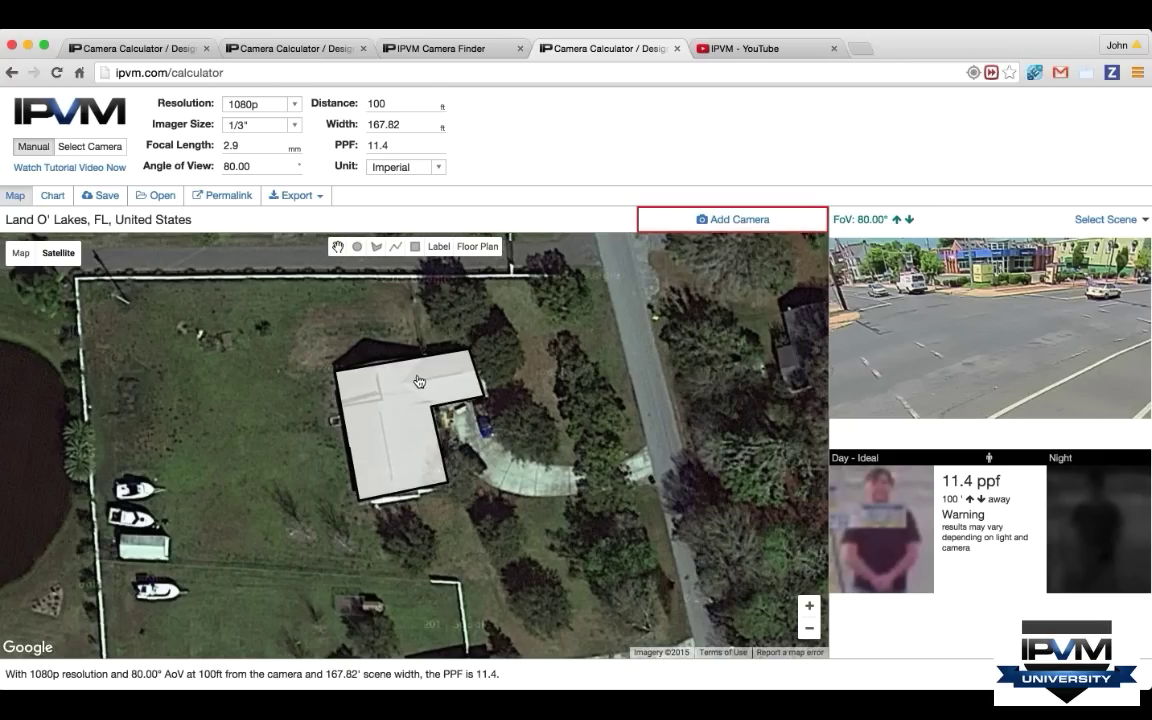
# - Delete the interior wall line and the house polygon markup from the map
pyautogui.rightClick(292, 323)
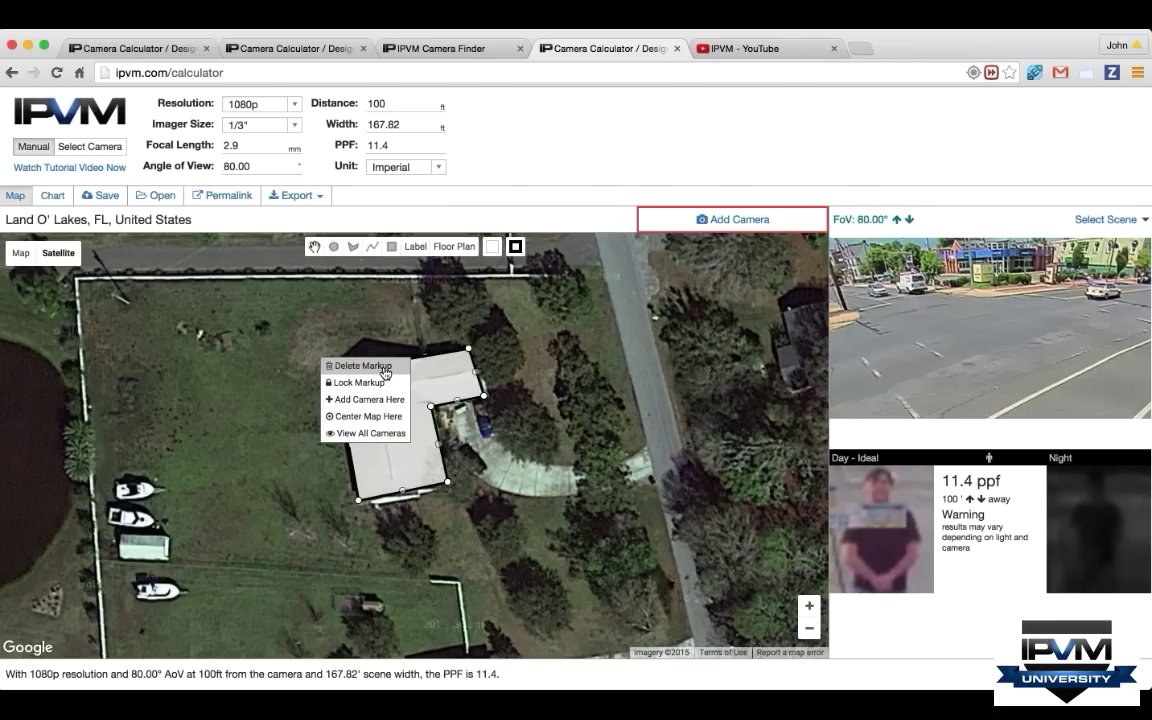
pyautogui.click(325, 328)
pyautogui.rightClick(282, 385)
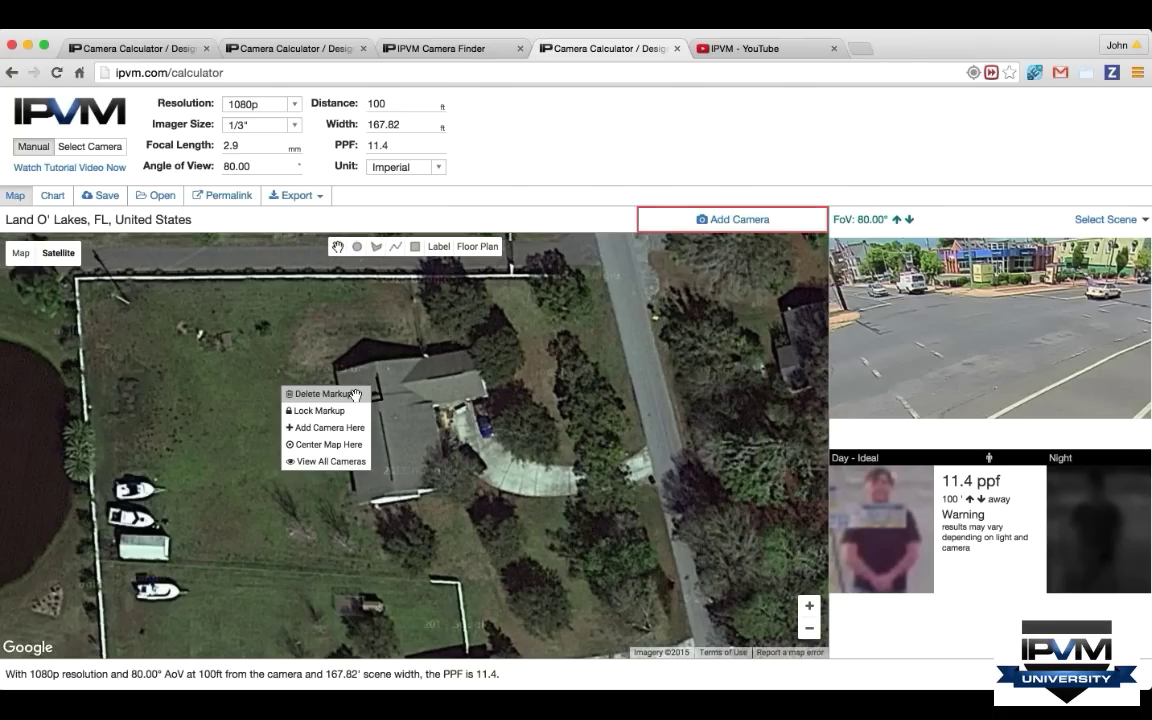
pyautogui.click(381, 327)
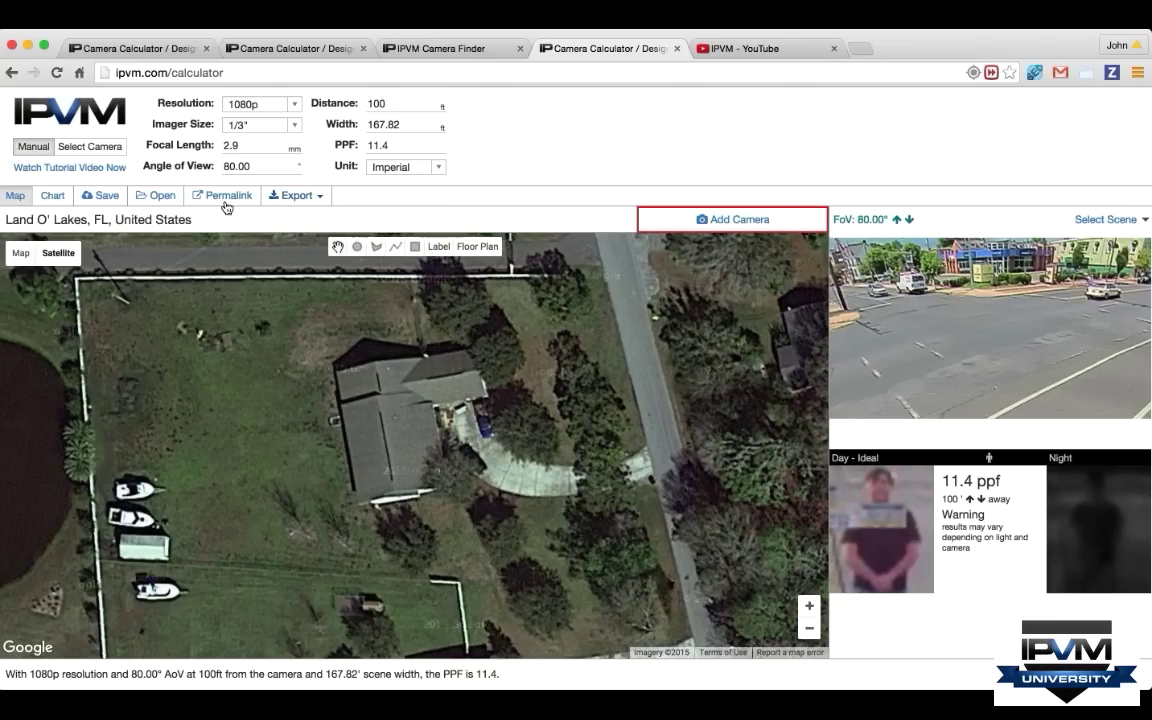
# - Upload a furnished two-storey residential floor plan as a new floor plan over the house
pyautogui.click(158, 195)
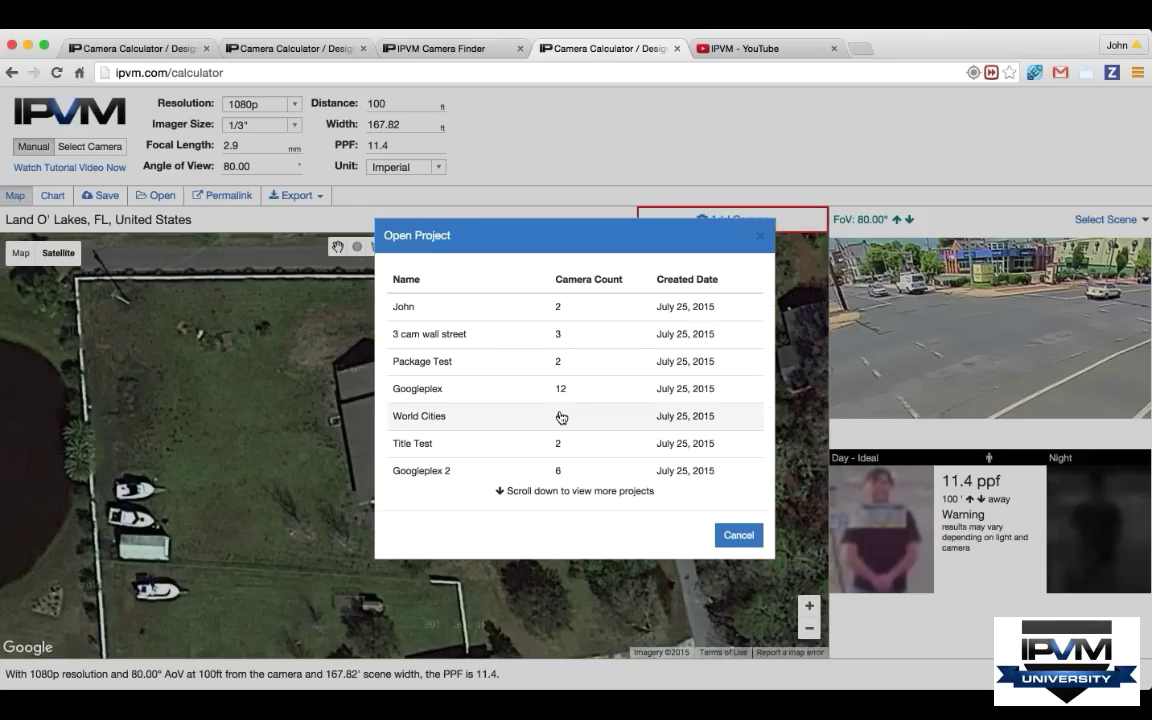
pyautogui.press('Escape')
pyautogui.click(483, 250)
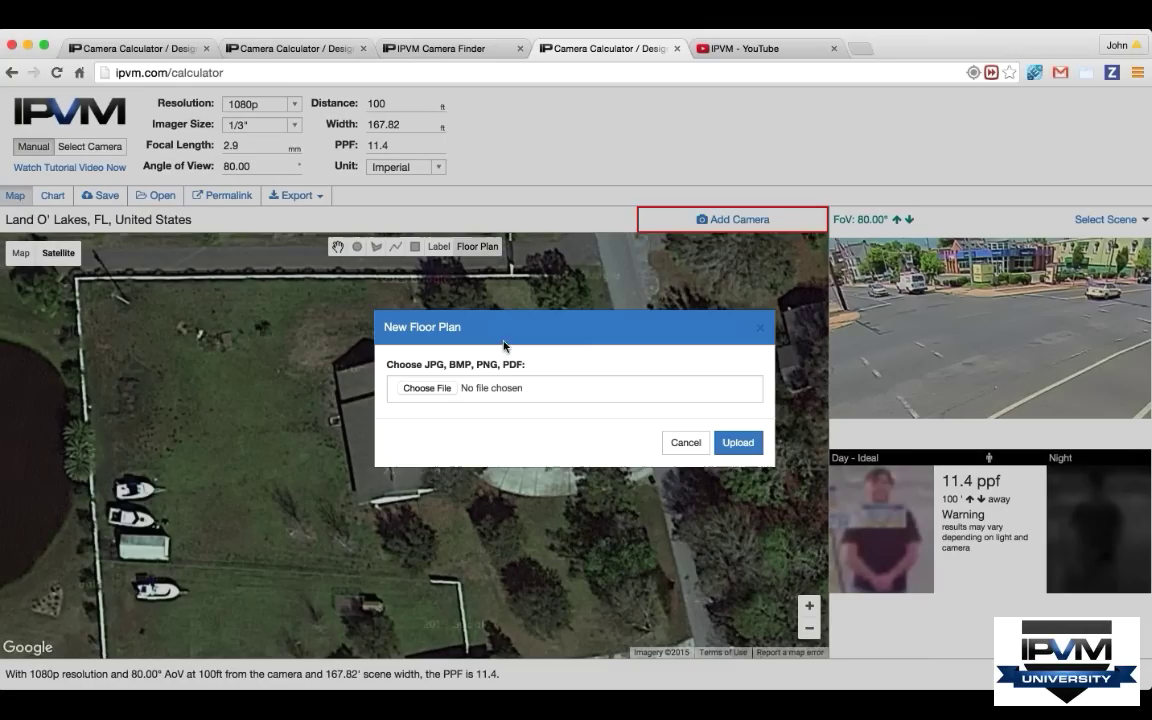
pyautogui.click(428, 388)
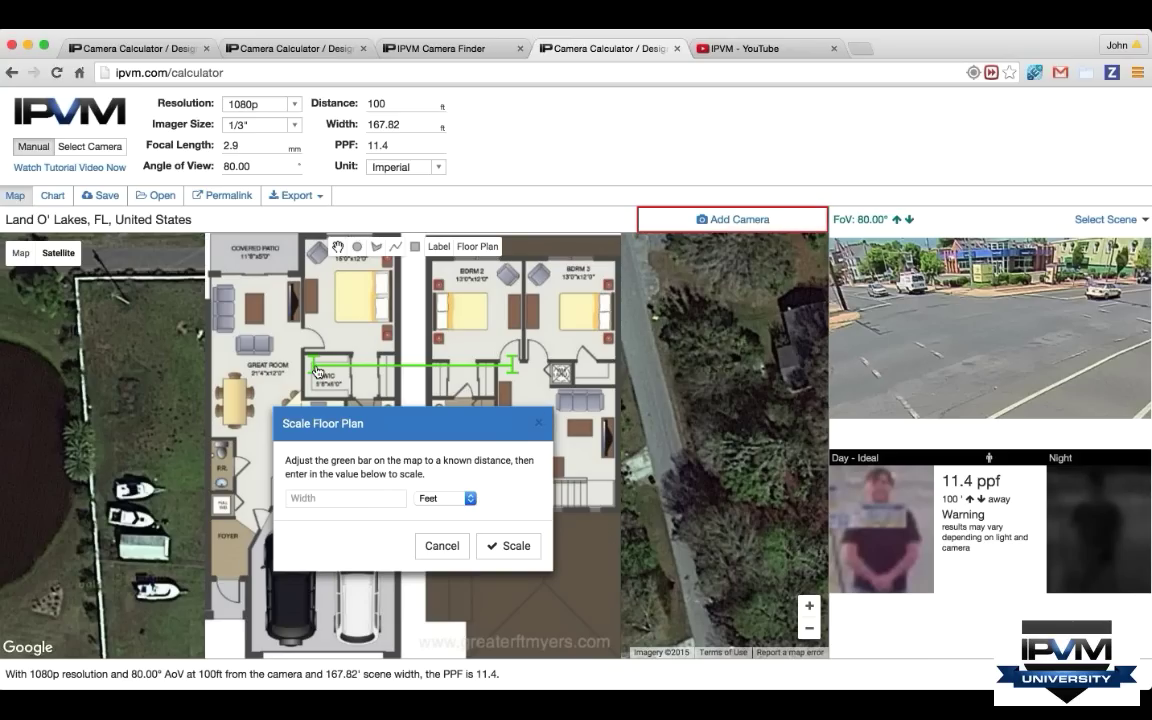
# - Scale the floor plan by fitting the reference bar to the opening beside the walk-in closet and setting its width to 3 feet
pyautogui.moveTo(313, 365); pyautogui.dragTo(352, 350)
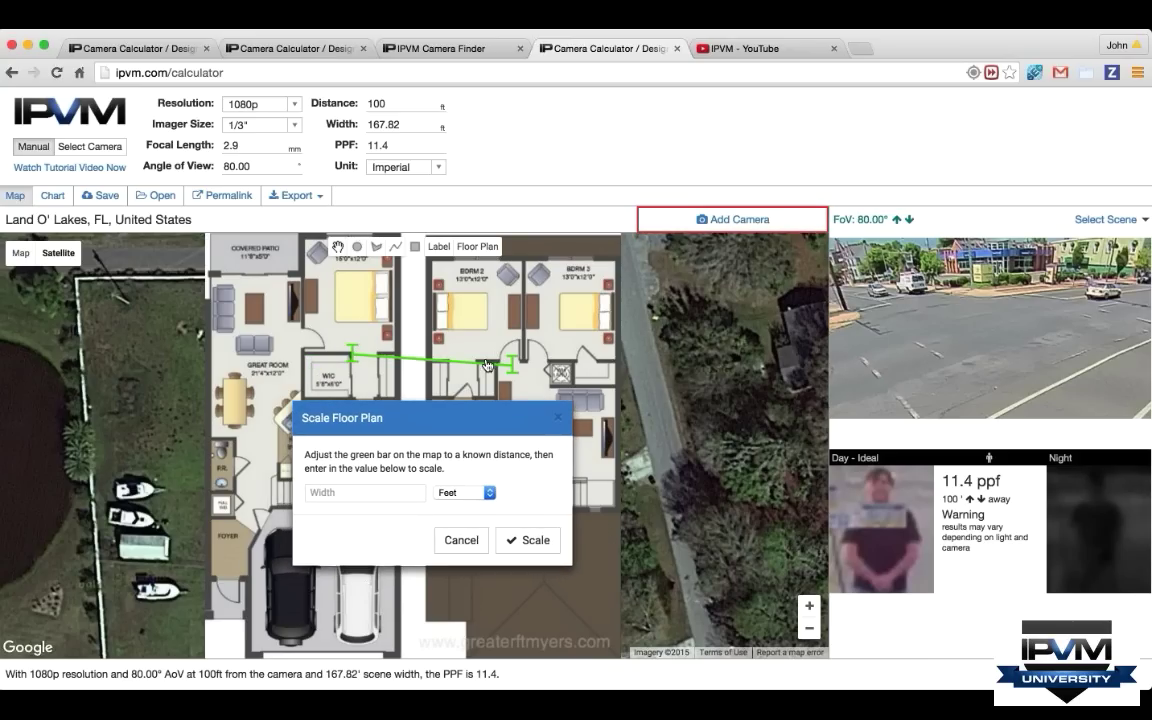
pyautogui.moveTo(512, 365); pyautogui.dragTo(377, 350)
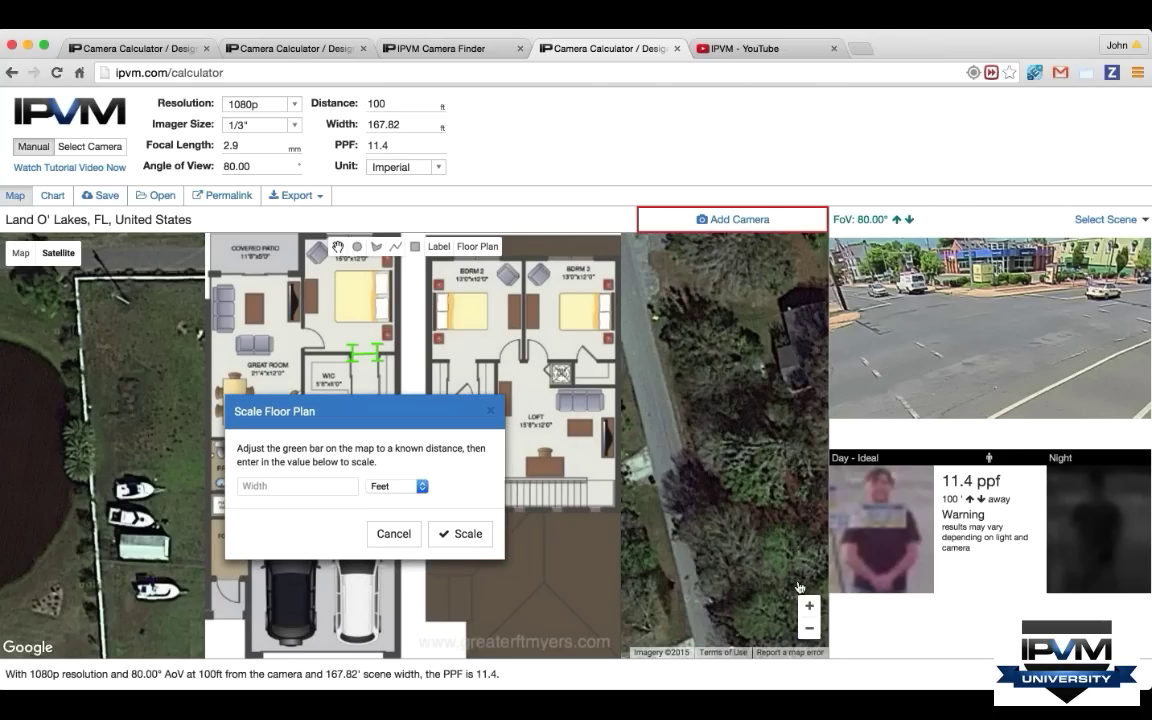
pyautogui.scroll(2, 410, 365)
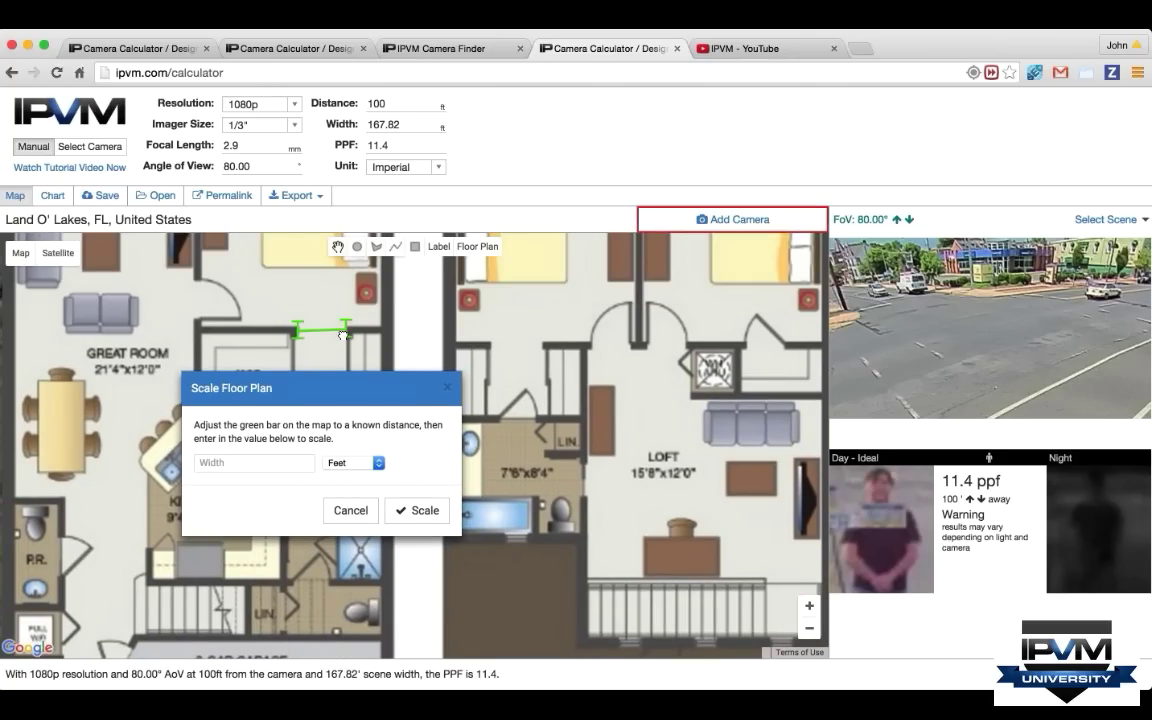
pyautogui.moveTo(343, 335); pyautogui.dragTo(344, 338)
pyautogui.click(252, 464)
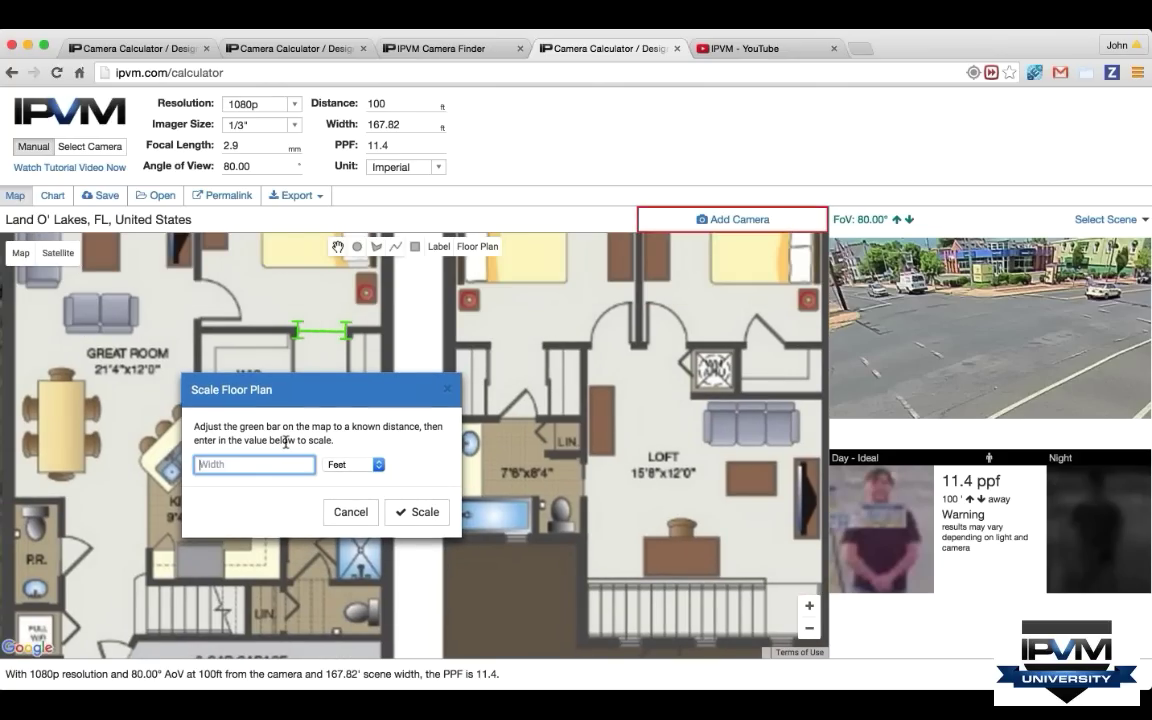
pyautogui.write('3')
pyautogui.click(414, 512)
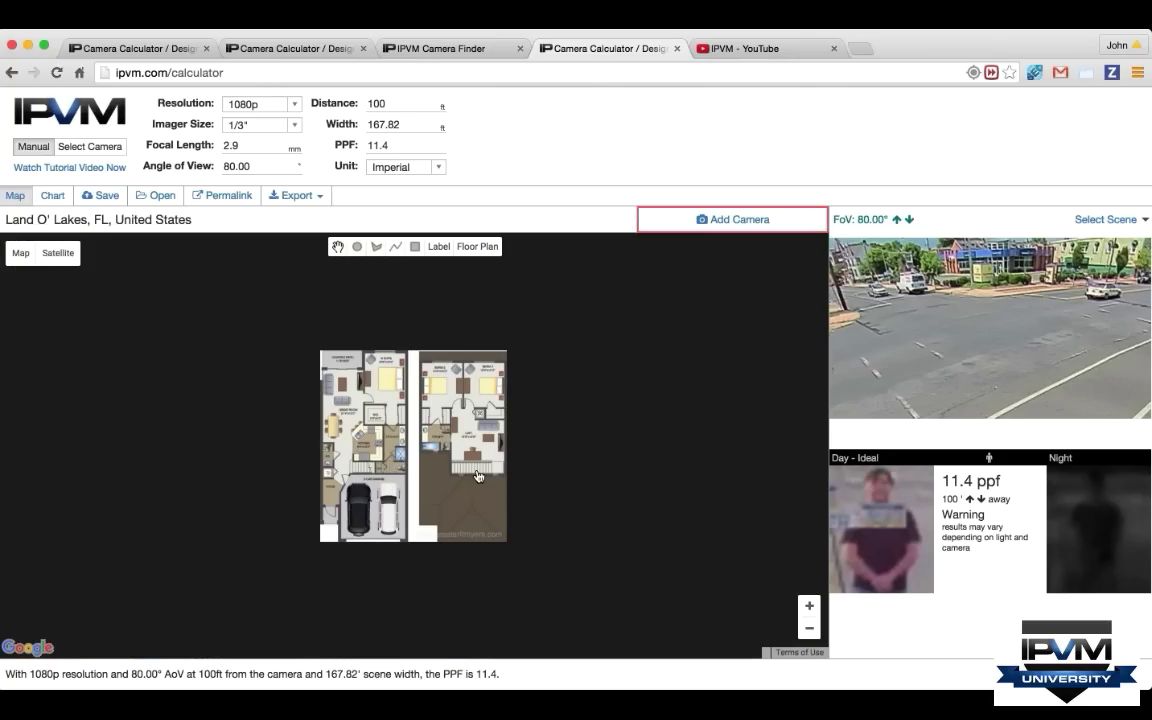
# - Reposition the scaled floor plan over the roof of the L-shaped house on the satellite map
pyautogui.click(810, 628)
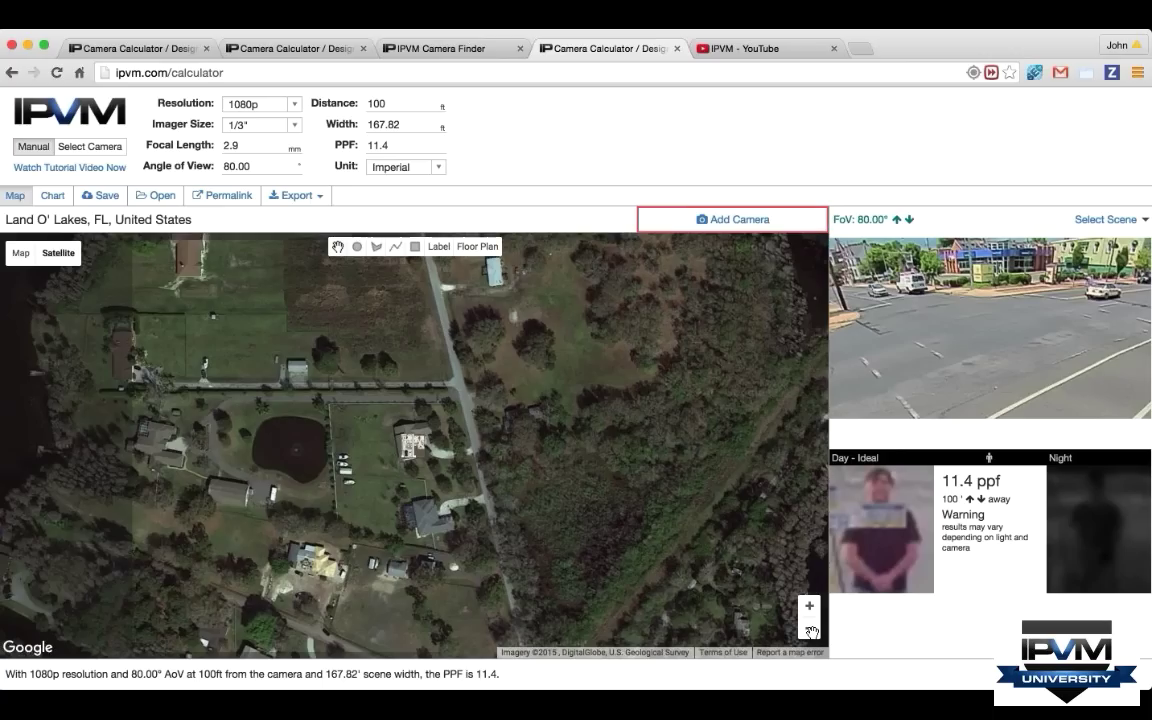
pyautogui.scroll(2, 400, 420)
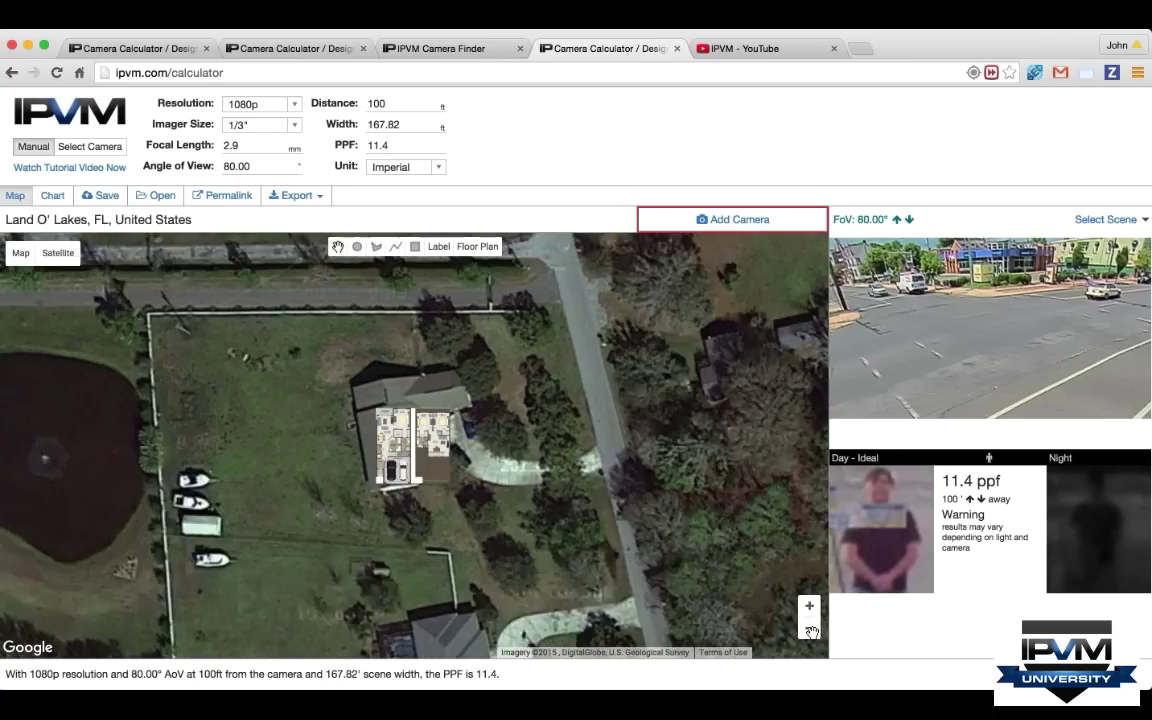
pyautogui.moveTo(378, 386); pyautogui.dragTo(362, 342)
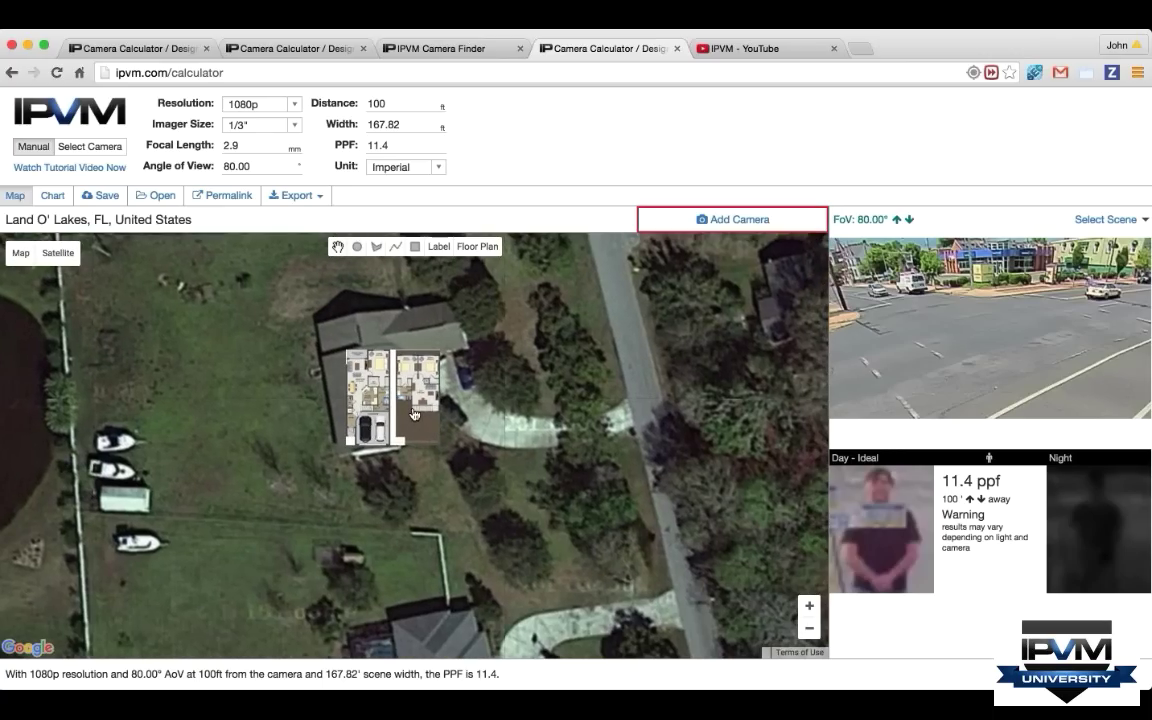
pyautogui.moveTo(413, 410); pyautogui.dragTo(419, 355)
pyautogui.moveTo(445, 404)
pyautogui.mouseDown()
pyautogui.moveTo(467, 453)
pyautogui.moveTo(467, 381)
pyautogui.moveTo(460, 412)
pyautogui.mouseUp()
pyautogui.scroll(2, 466, 378)
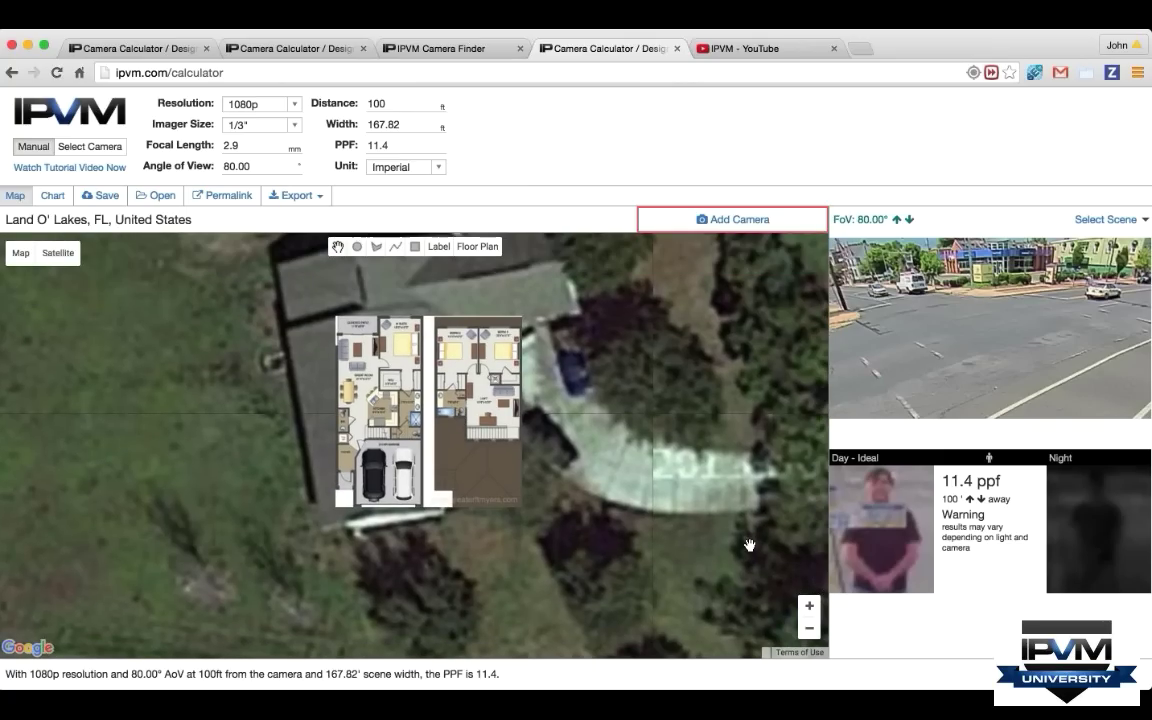
pyautogui.click(810, 629)
pyautogui.click(810, 629)
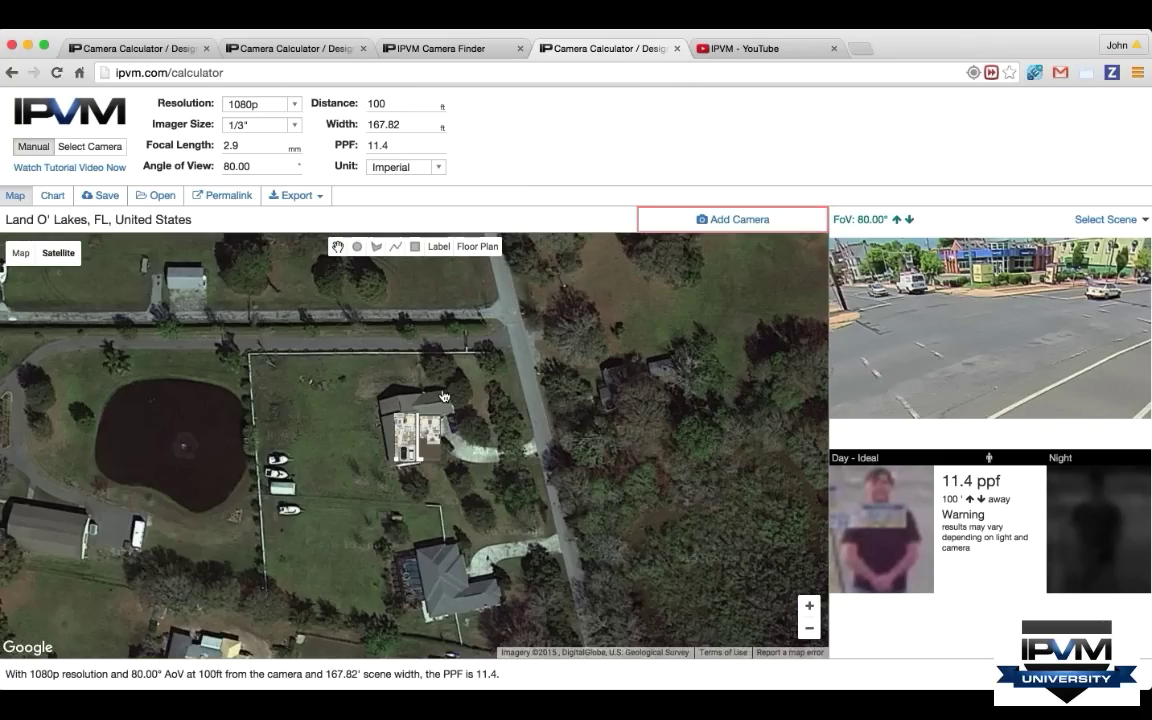
pyautogui.moveTo(420, 418)
pyautogui.mouseDown()
pyautogui.moveTo(400, 430)
pyautogui.moveTo(420, 428)
pyautogui.mouseUp()
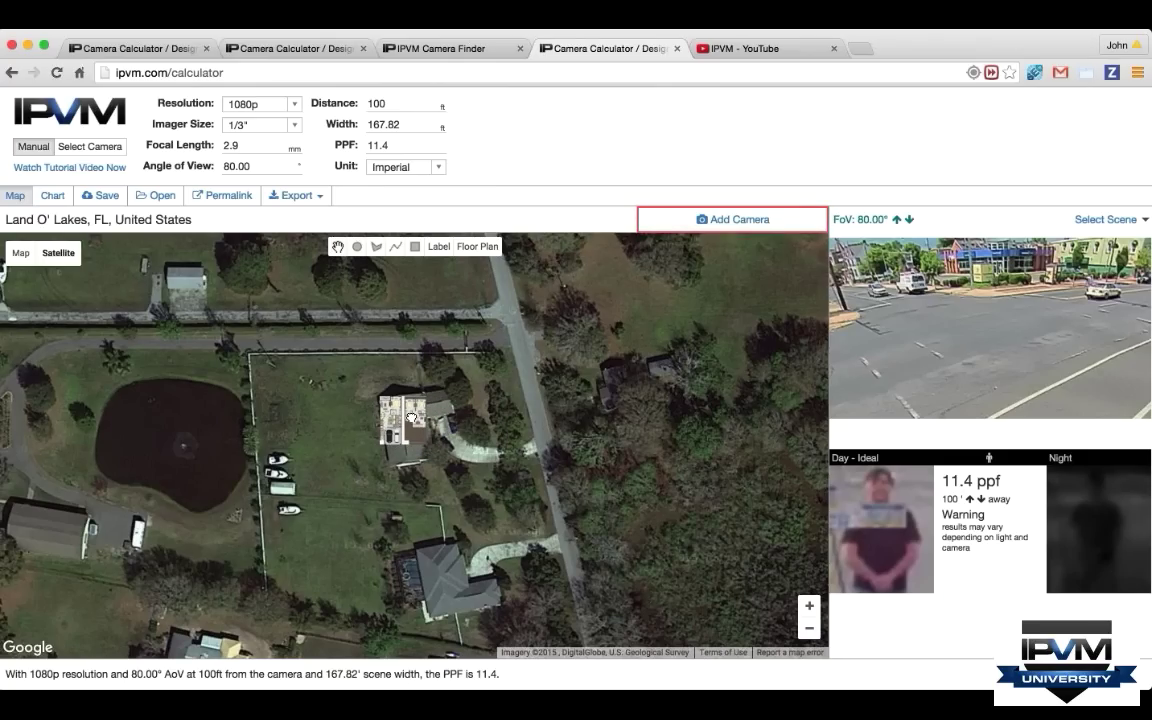
# - Move the floor plan onto the building southwest of the pond and rotate it to line up with the roof
pyautogui.moveTo(411, 418); pyautogui.dragTo(309, 420)
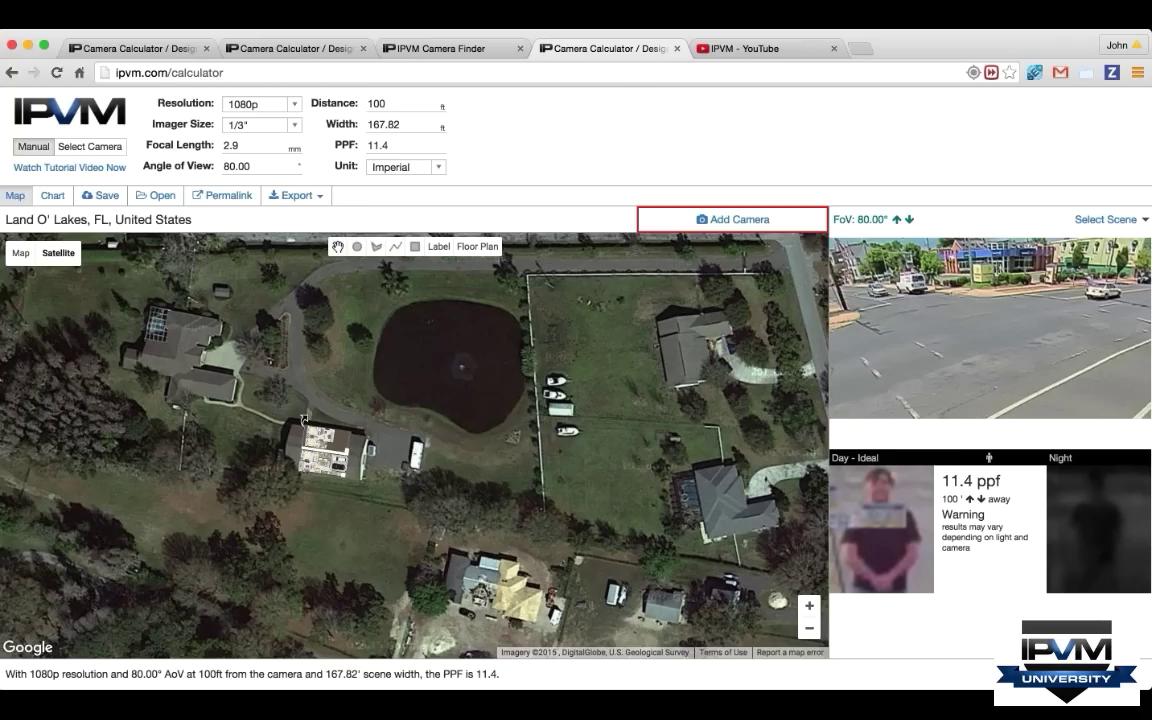
pyautogui.moveTo(323, 455); pyautogui.dragTo(337, 450)
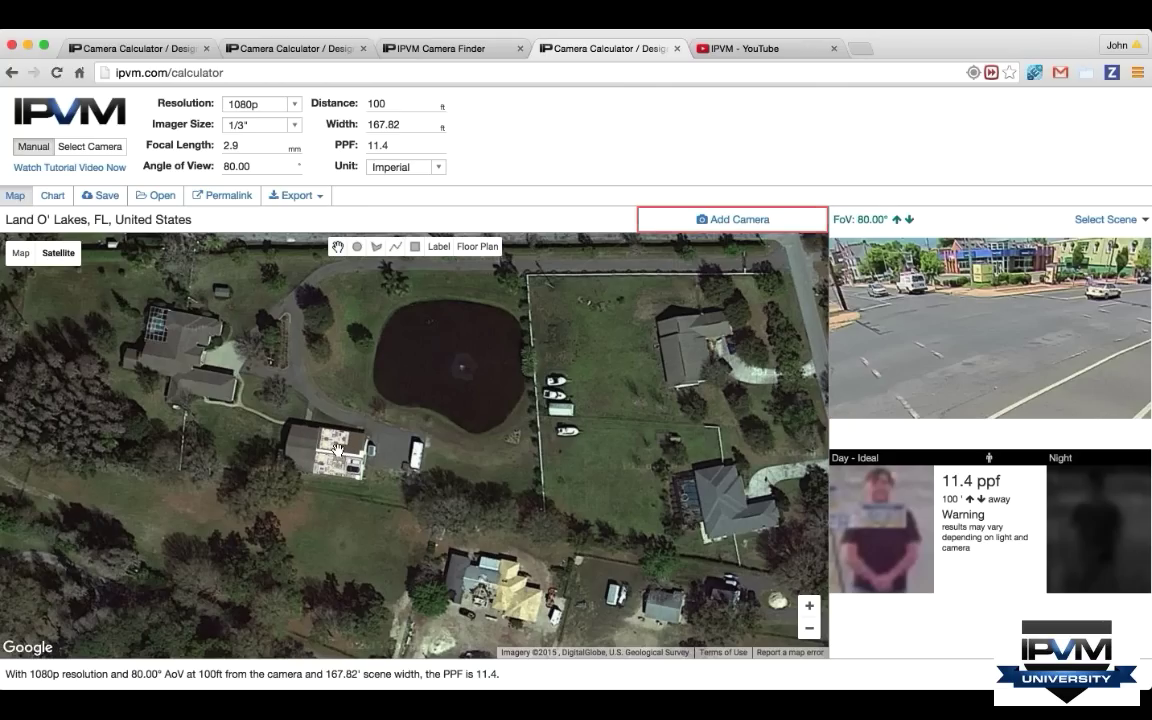
pyautogui.scroll(2, 729, 545)
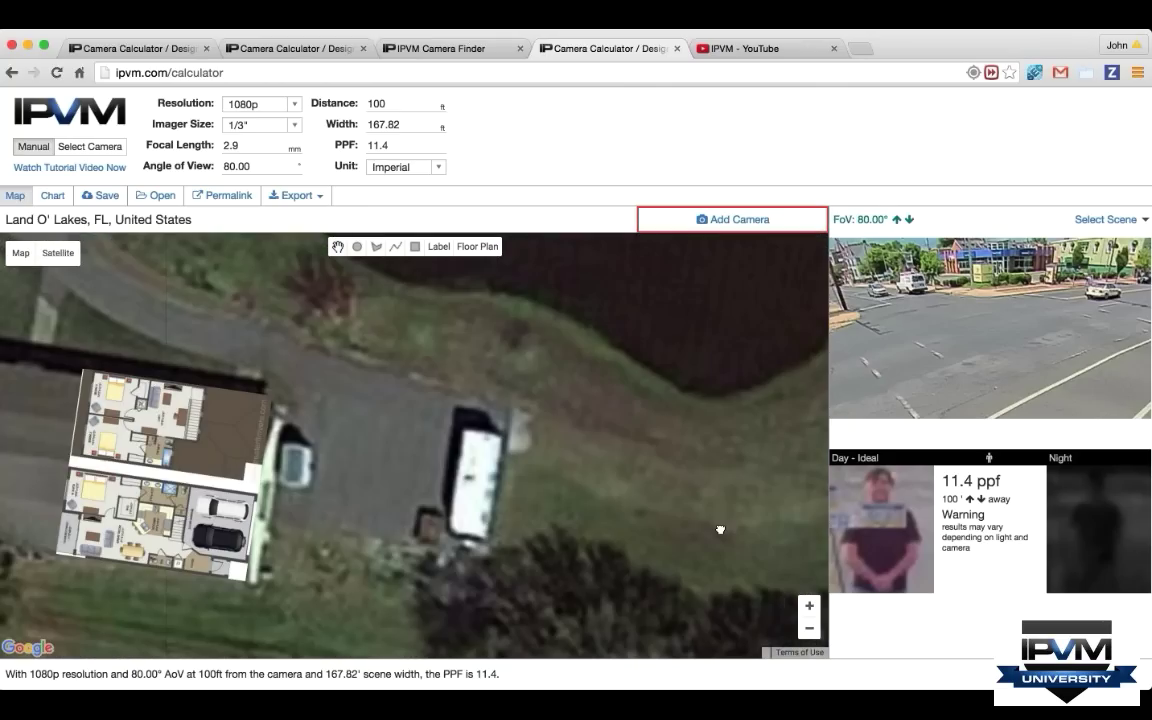
# - Add a camera on the floor plan and rename it "living room"
pyautogui.scroll(2, 720, 530)
pyautogui.scroll(2, 795, 585)
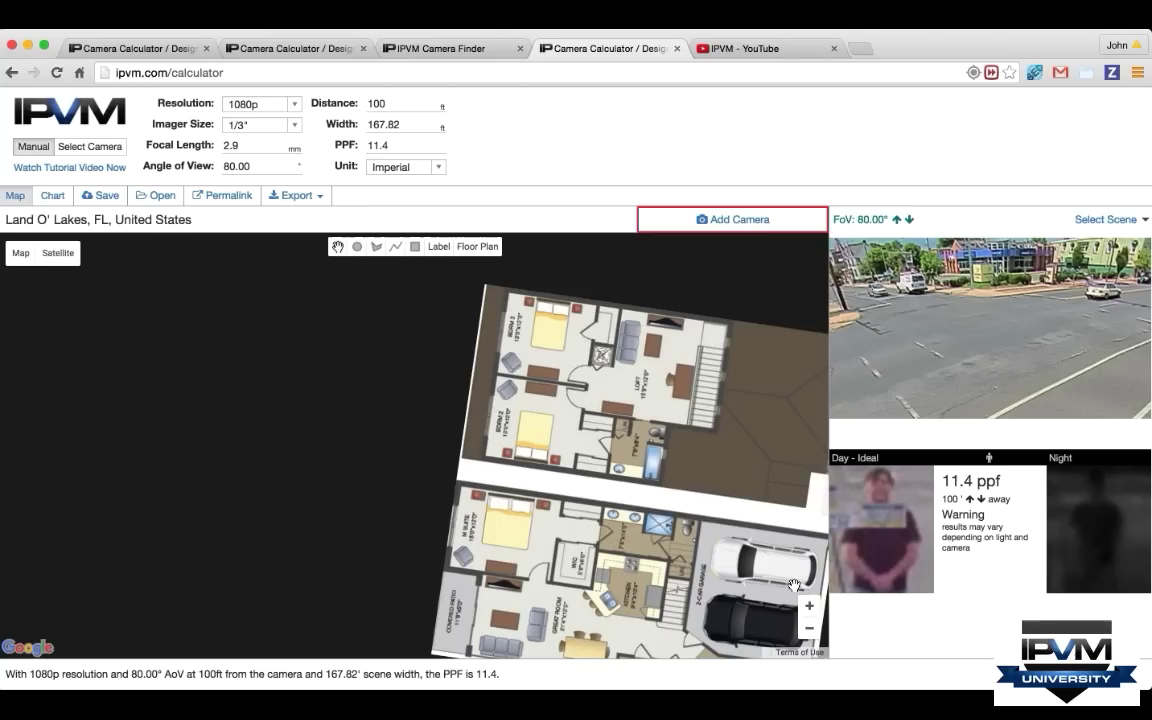
pyautogui.moveTo(411, 404); pyautogui.dragTo(301, 375)
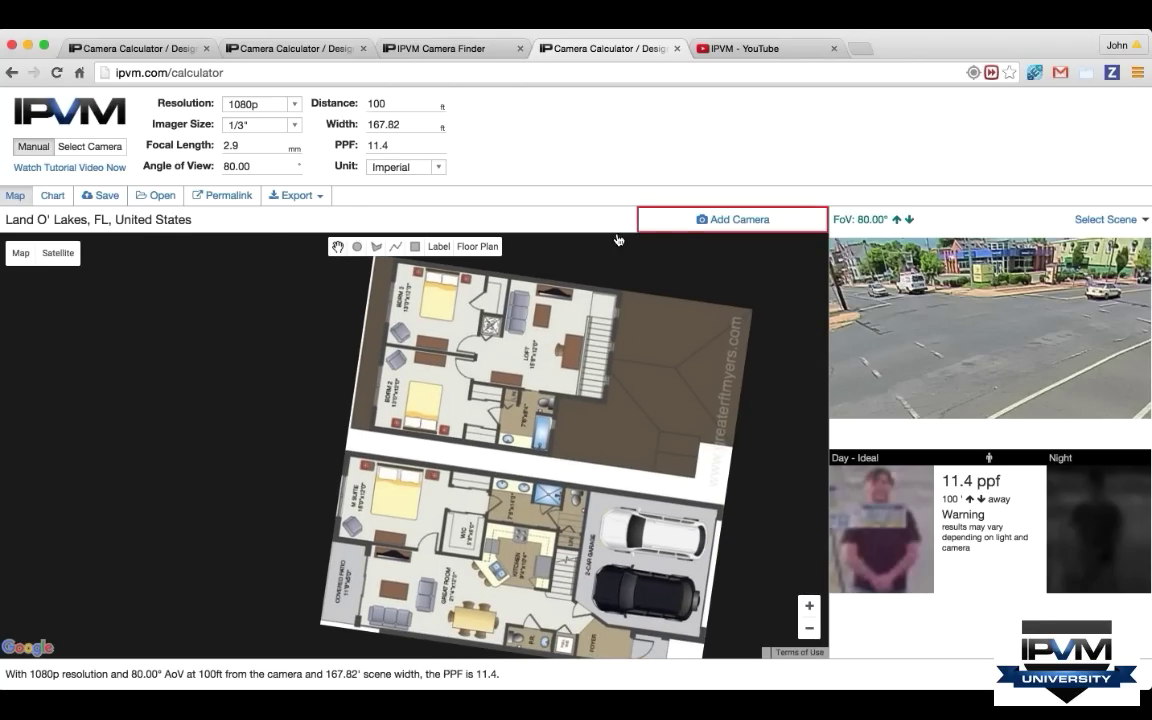
pyautogui.click(702, 220)
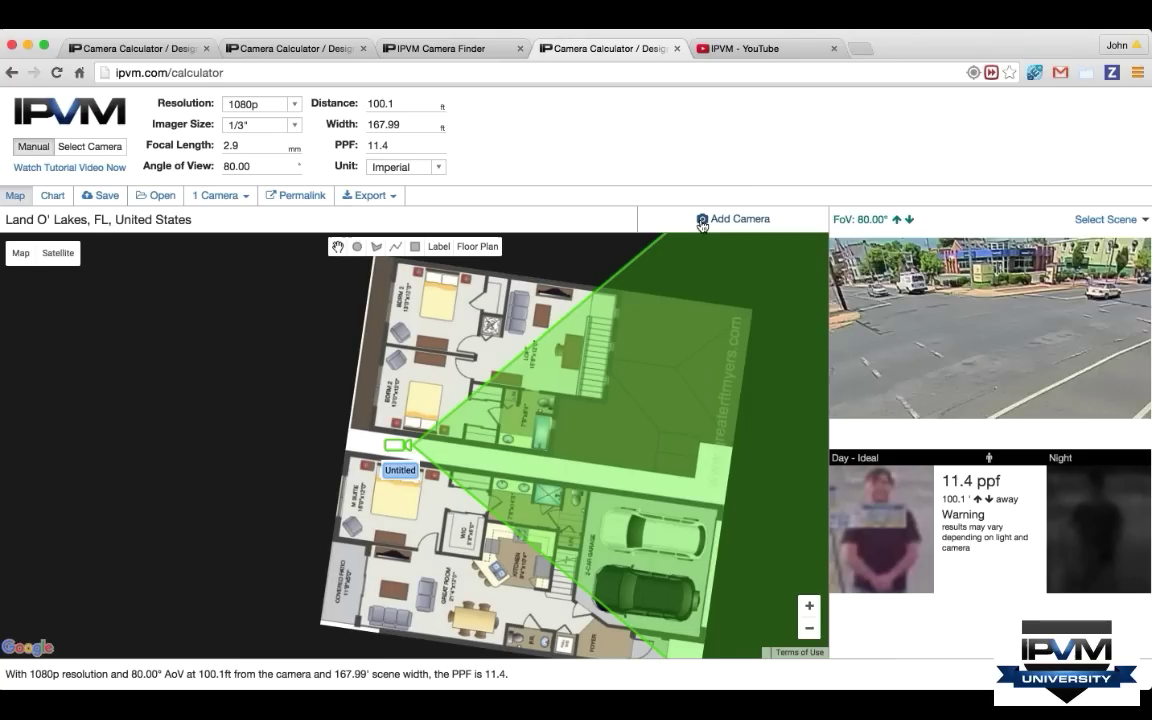
pyautogui.click(392, 474)
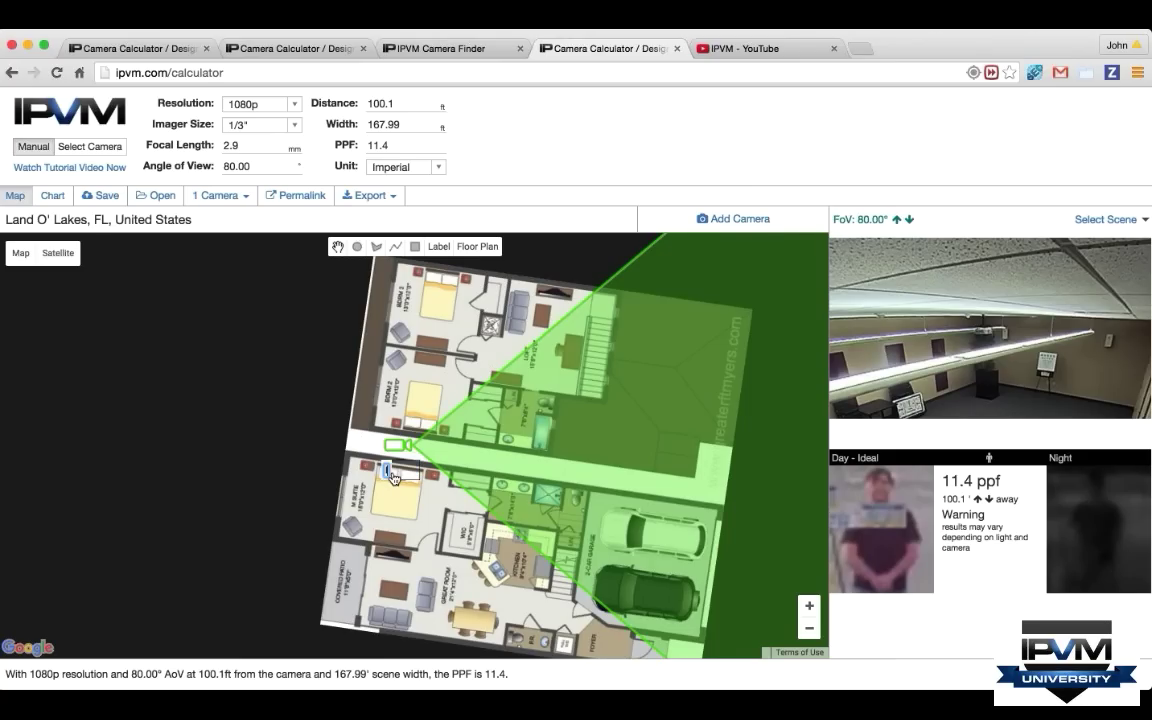
pyautogui.write('living room')
pyautogui.press('Return')
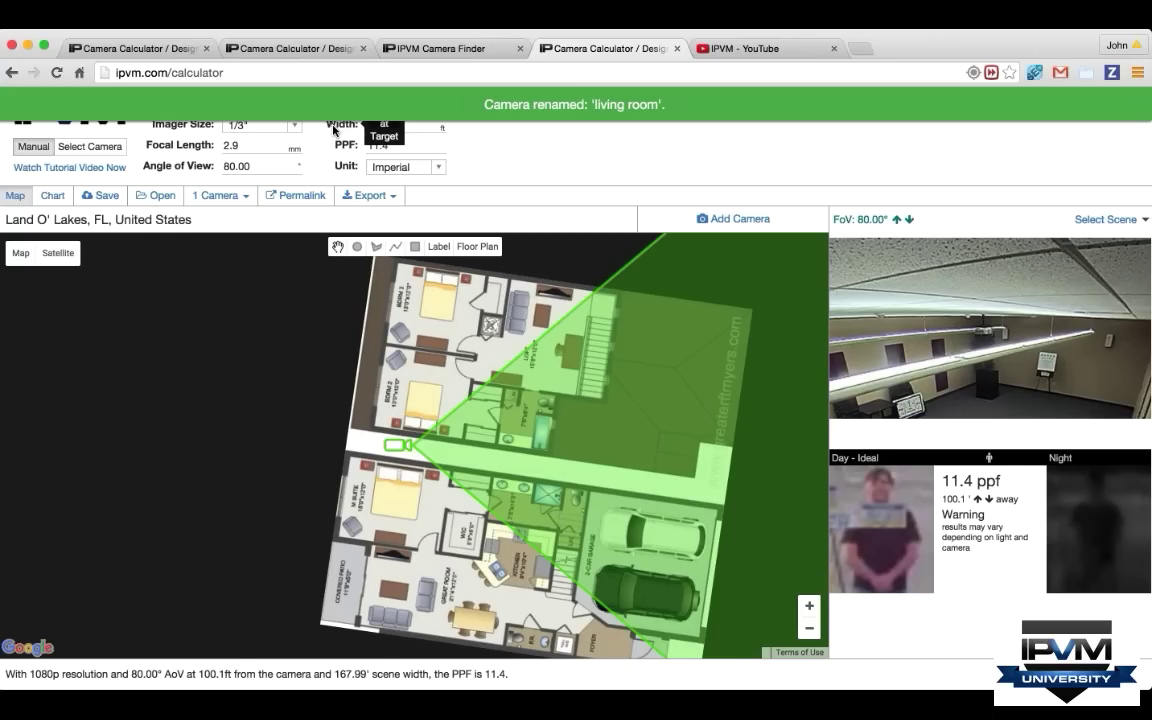
# - Set the living room camera's scene width to 15 ft, move it to the great room's corner and aim it about 7.9 ft across the seating area
pyautogui.press('Return')
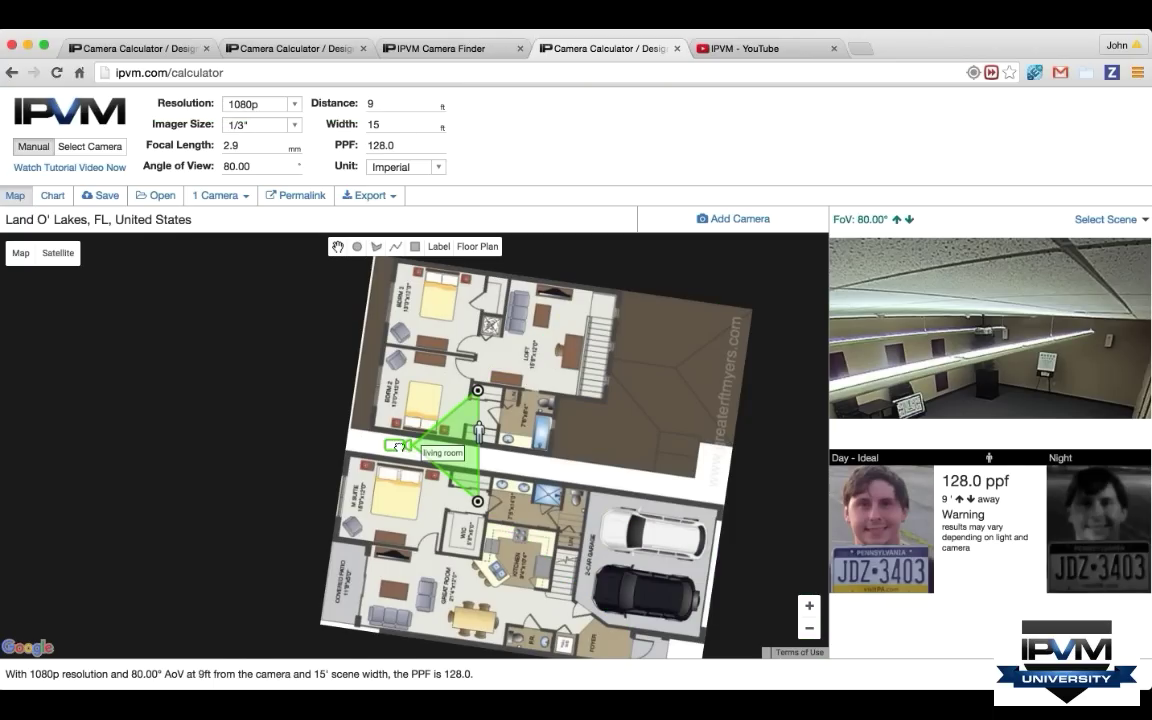
pyautogui.moveTo(400, 450); pyautogui.dragTo(408, 547)
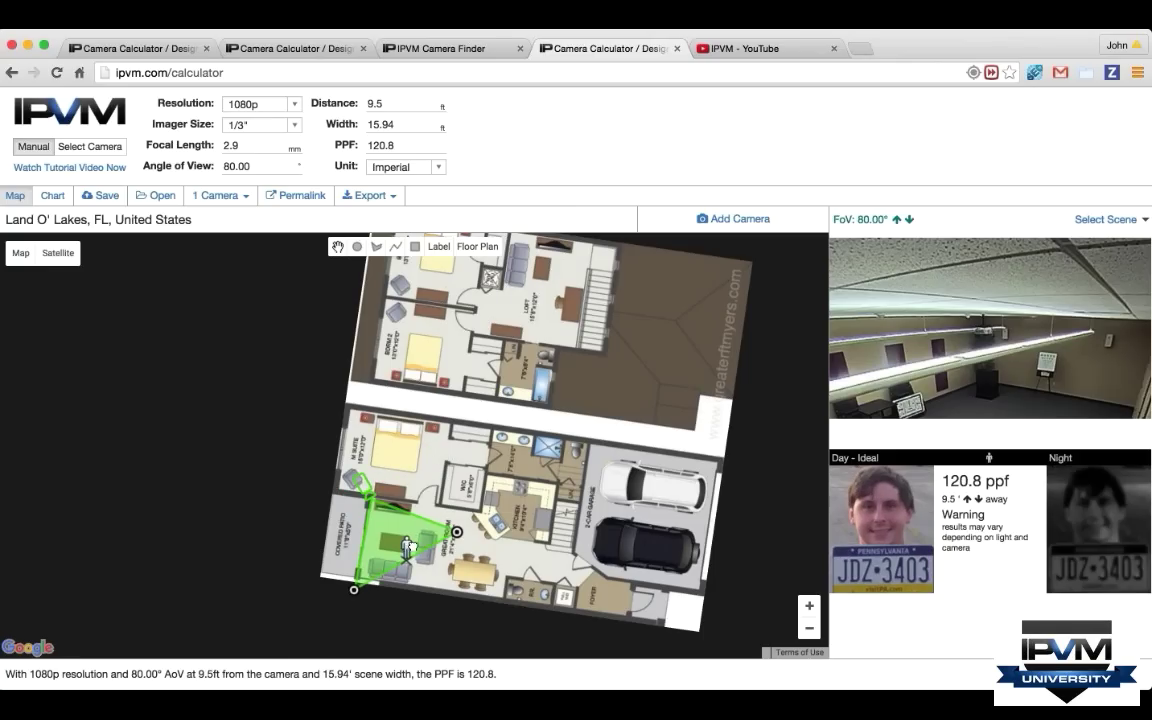
pyautogui.moveTo(408, 547); pyautogui.dragTo(401, 537)
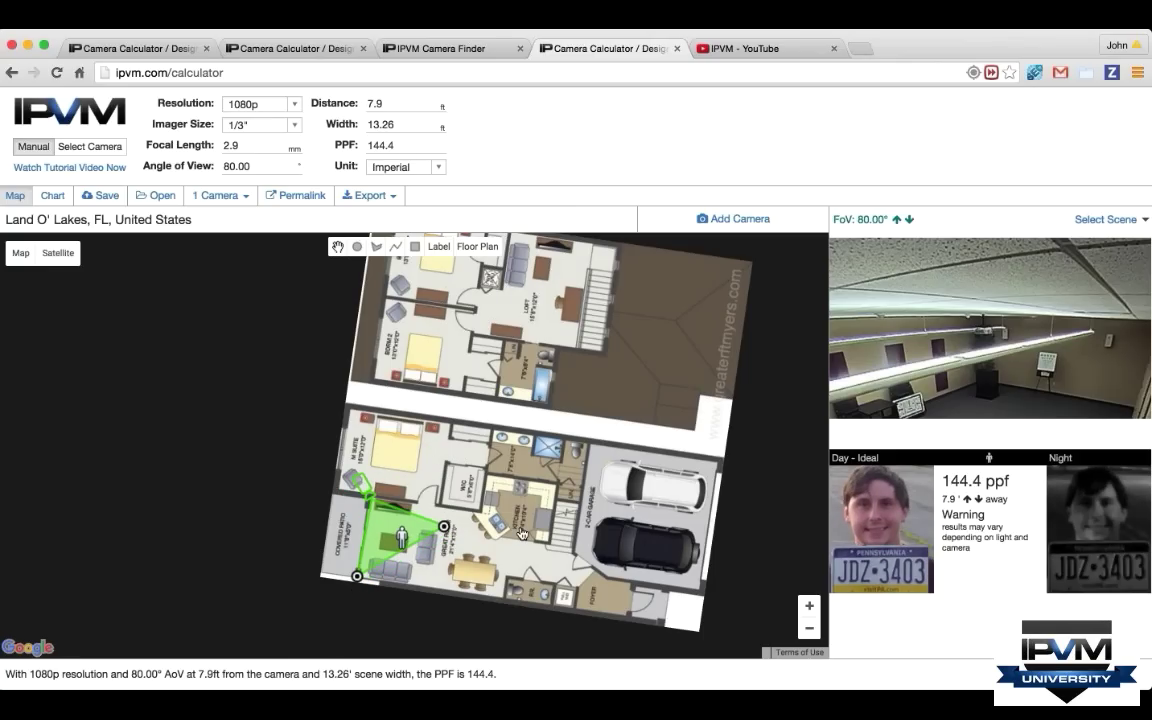
# - Add a second camera named "kitchen cam" beside the walk-in closet, aimed about 7.2 ft diagonally into the kitchen
pyautogui.rightClick(490, 488)
pyautogui.click(577, 453)
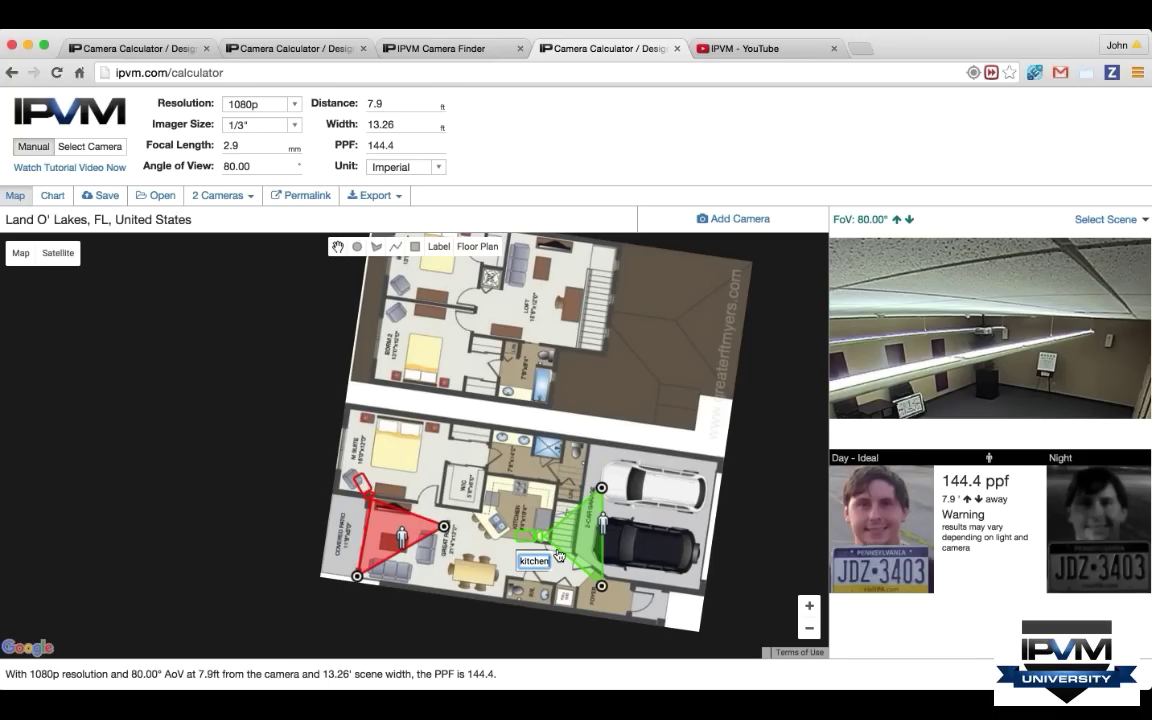
pyautogui.write('cam')
pyautogui.press('Return')
pyautogui.moveTo(529, 541); pyautogui.dragTo(477, 481)
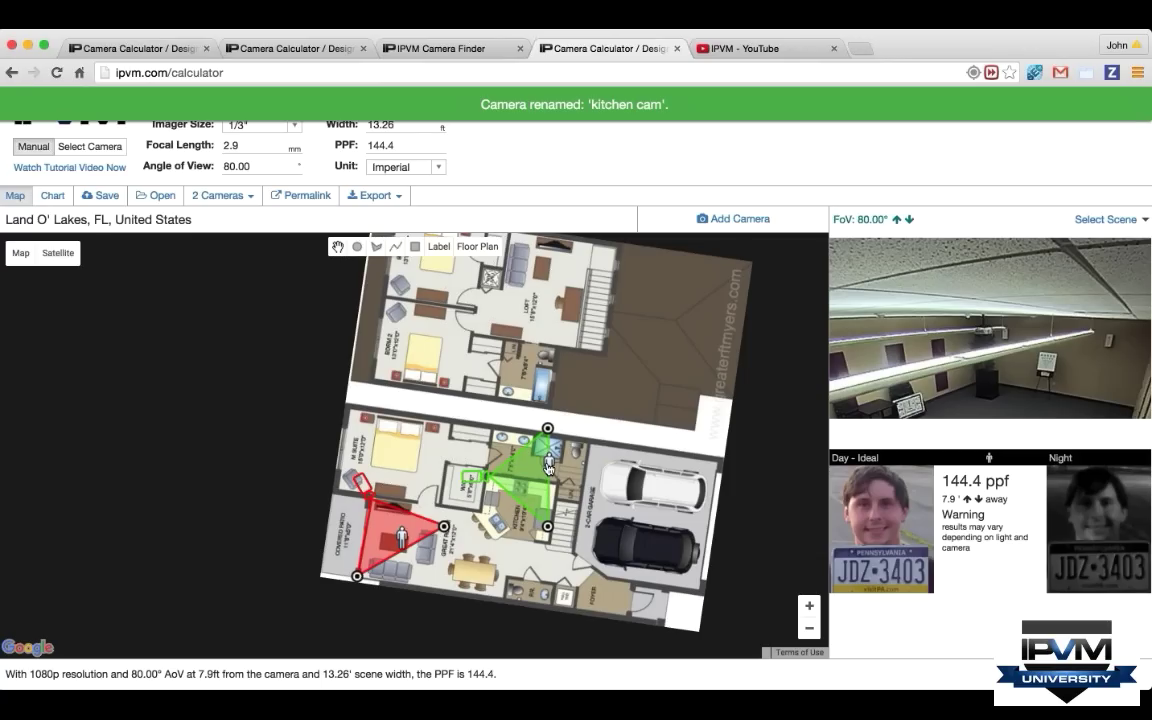
pyautogui.moveTo(548, 462); pyautogui.dragTo(527, 505)
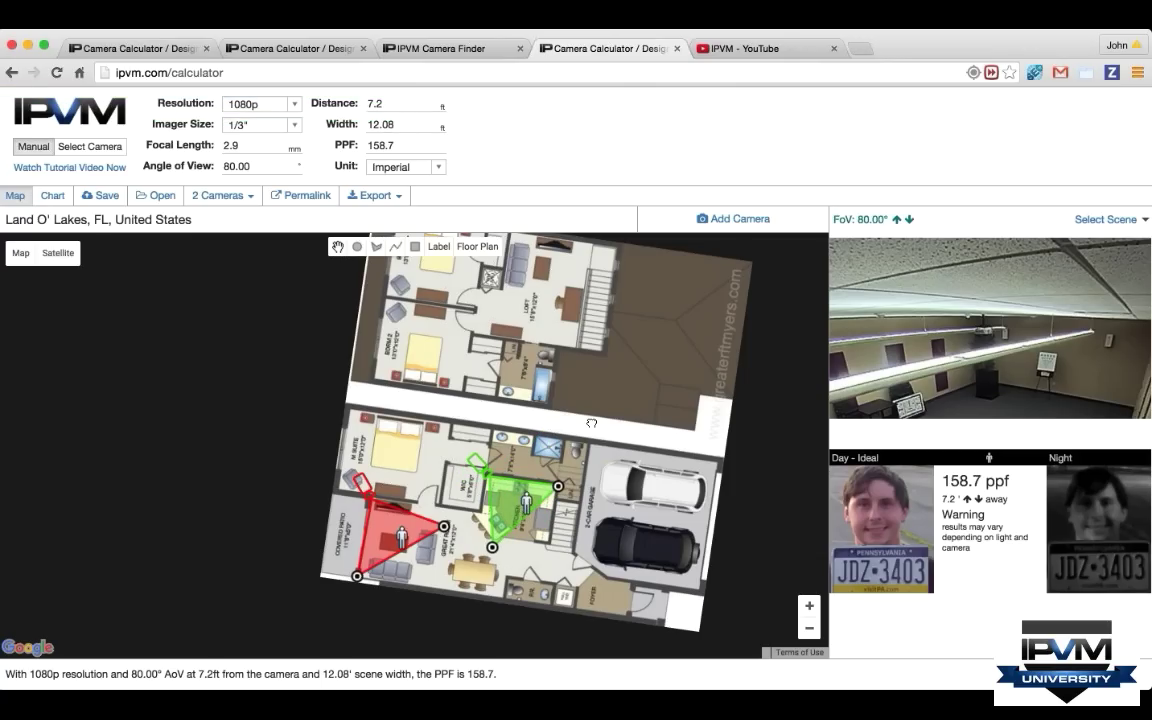
# - Add a third camera at the upper-floor staircase corner, aim it about 15.4 ft across the loft and set its resolution to 3MP
pyautogui.moveTo(591, 423); pyautogui.dragTo(591, 464)
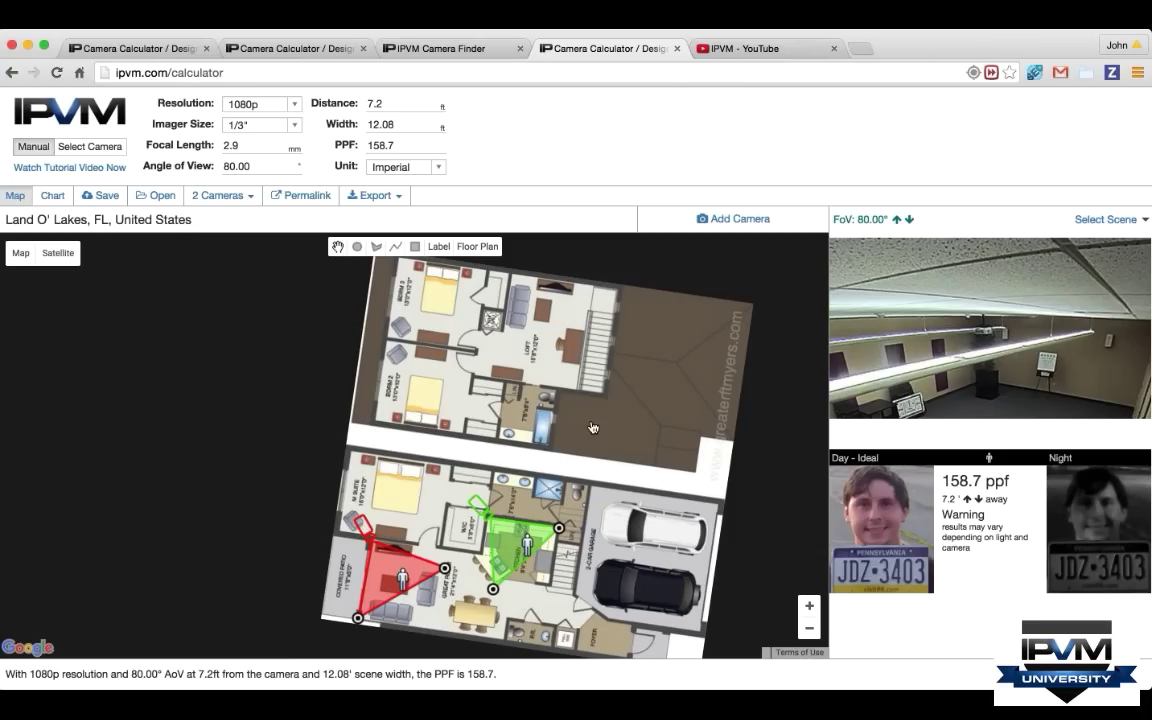
pyautogui.rightClick(610, 292)
pyautogui.click(612, 292)
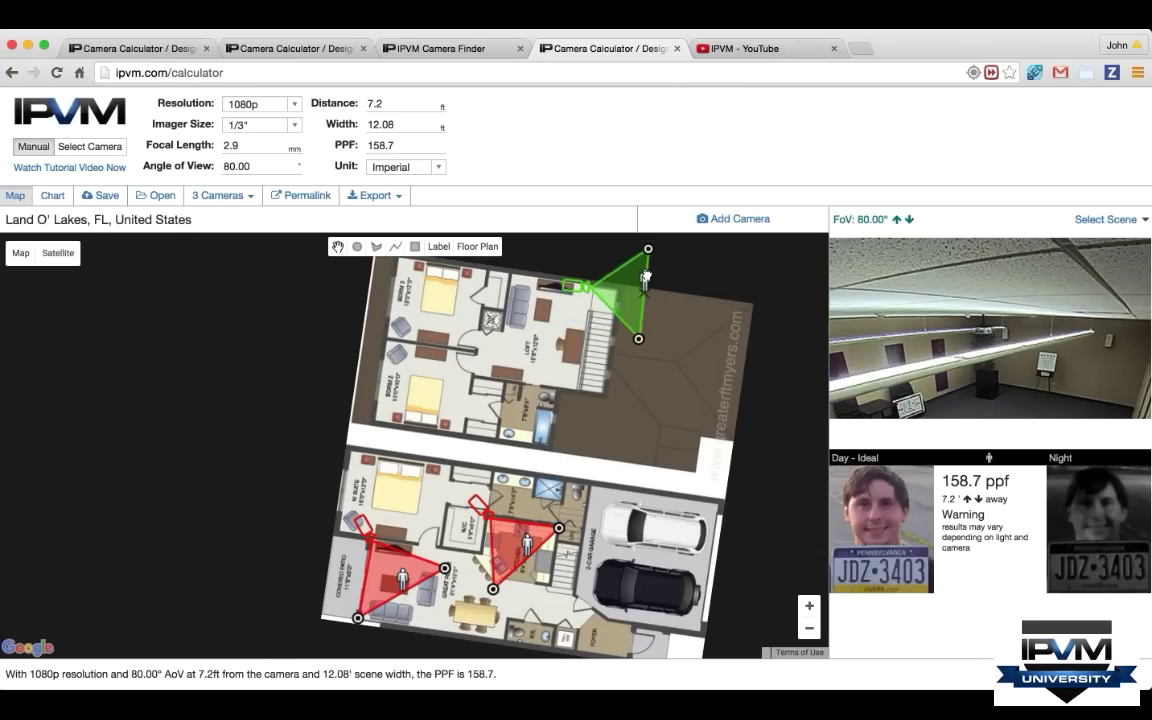
pyautogui.moveTo(605, 315); pyautogui.dragTo(544, 378)
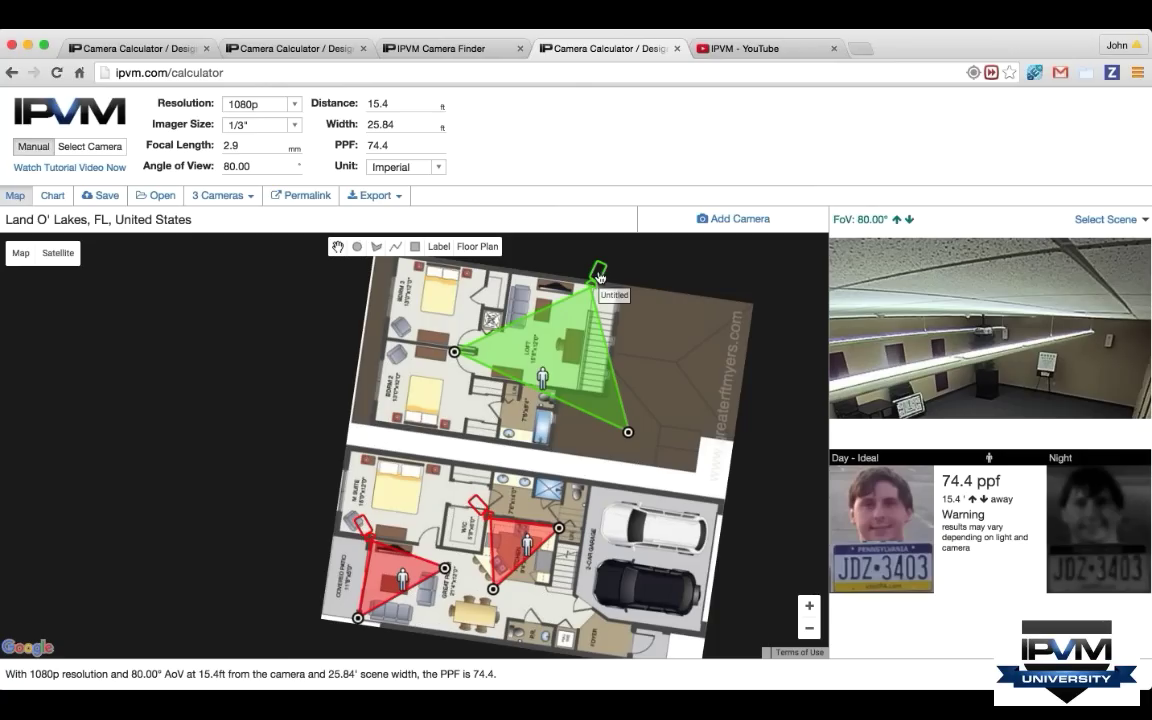
pyautogui.click(268, 104)
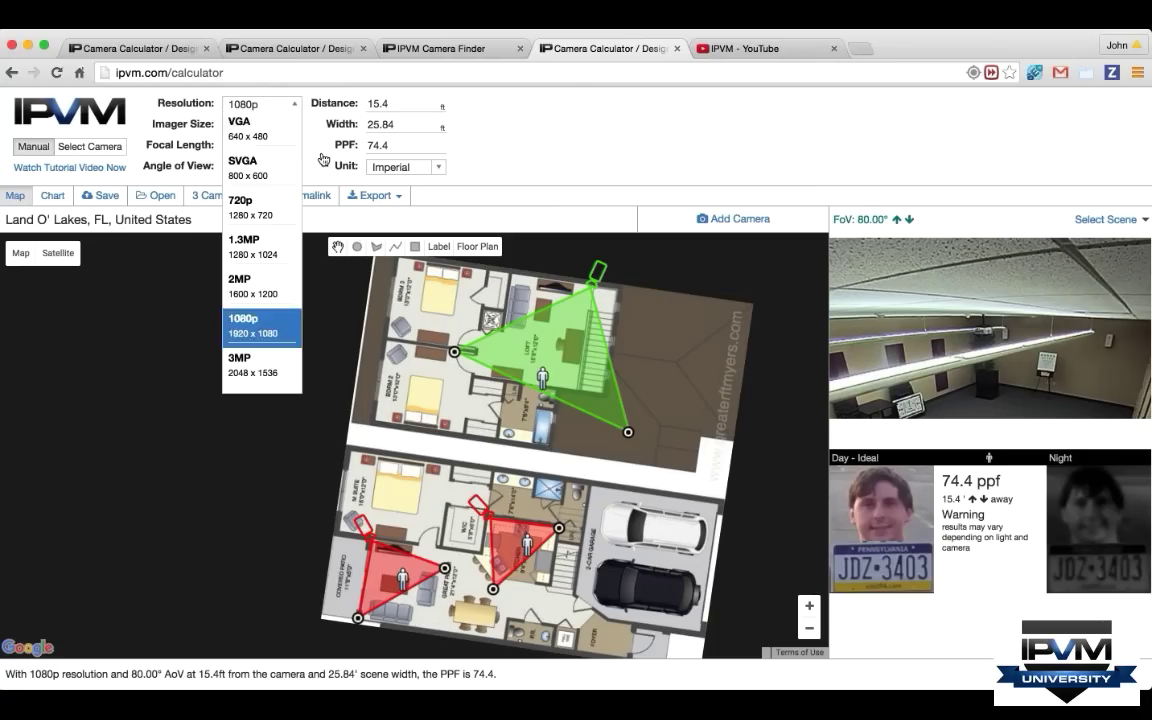
pyautogui.click(283, 360)
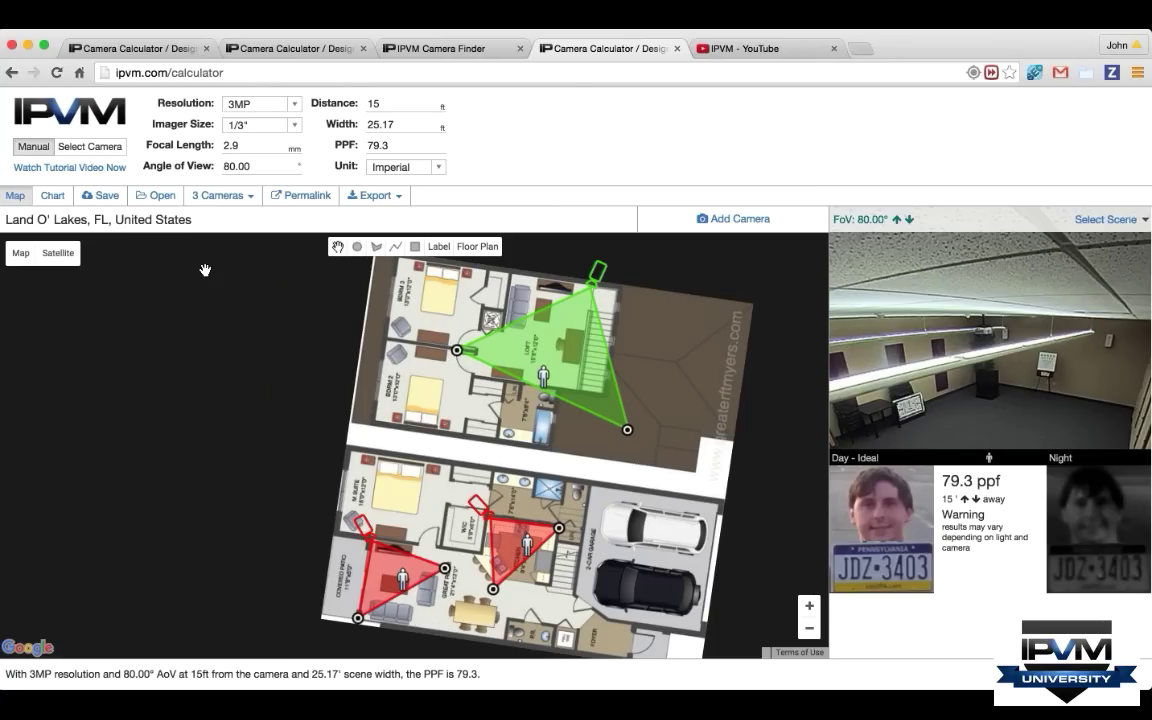
# - Assign the Hikvision DS-2CD2312-I camera model to the loft camera
pyautogui.click(126, 142)
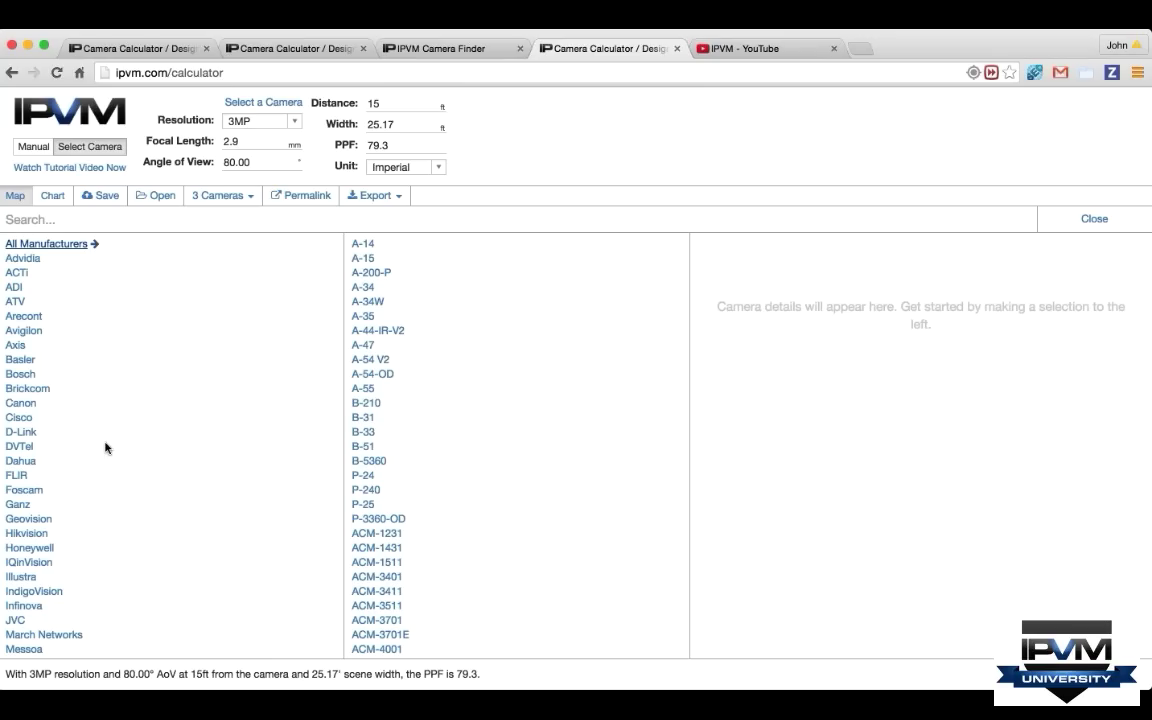
pyautogui.scroll(-5, 106, 448)
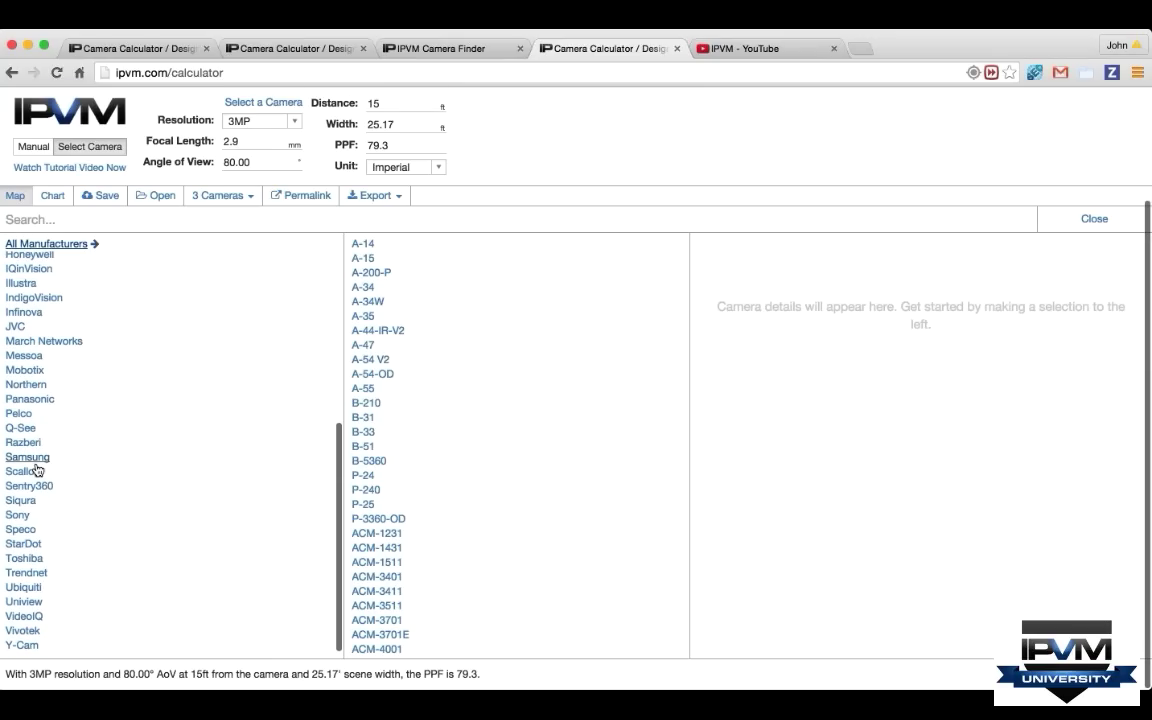
pyautogui.scroll(2, 36, 470)
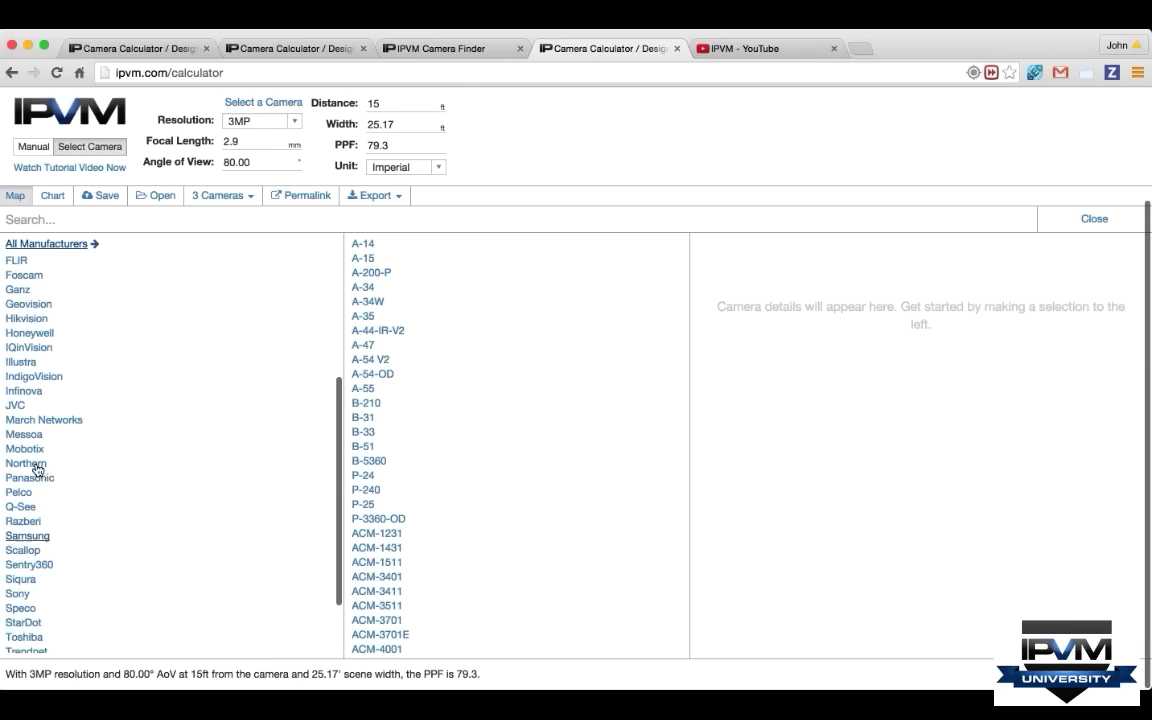
pyautogui.click(30, 318)
pyautogui.moveTo(399, 476)
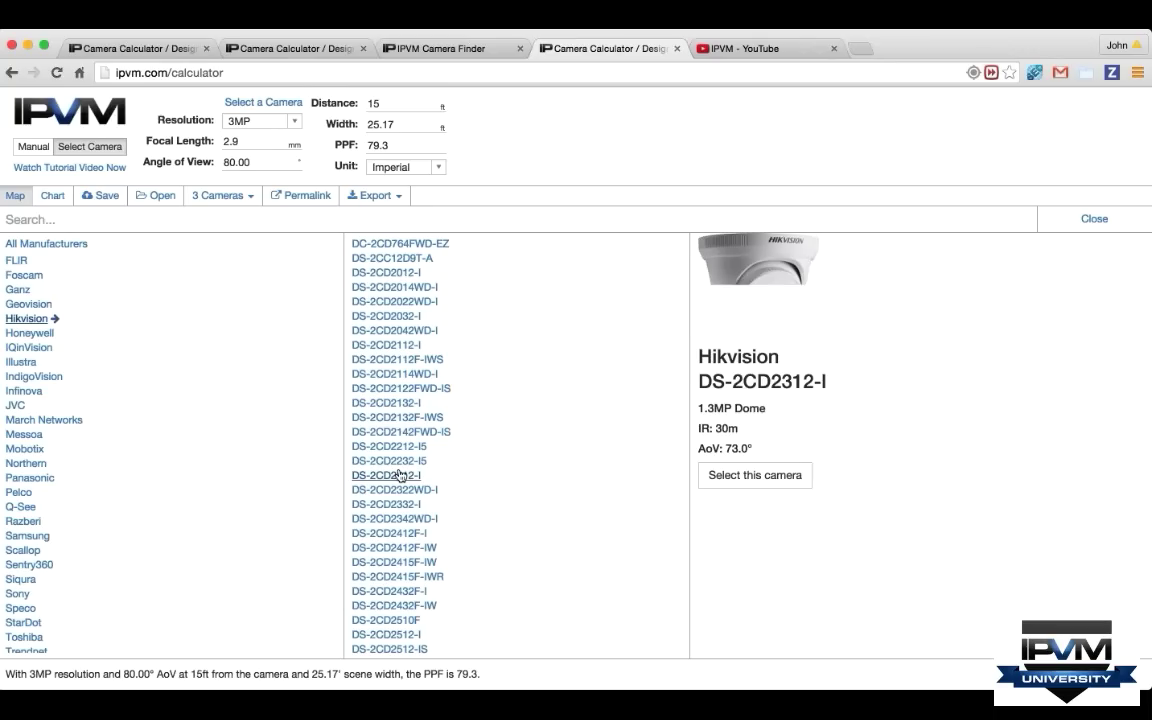
pyautogui.click(768, 474)
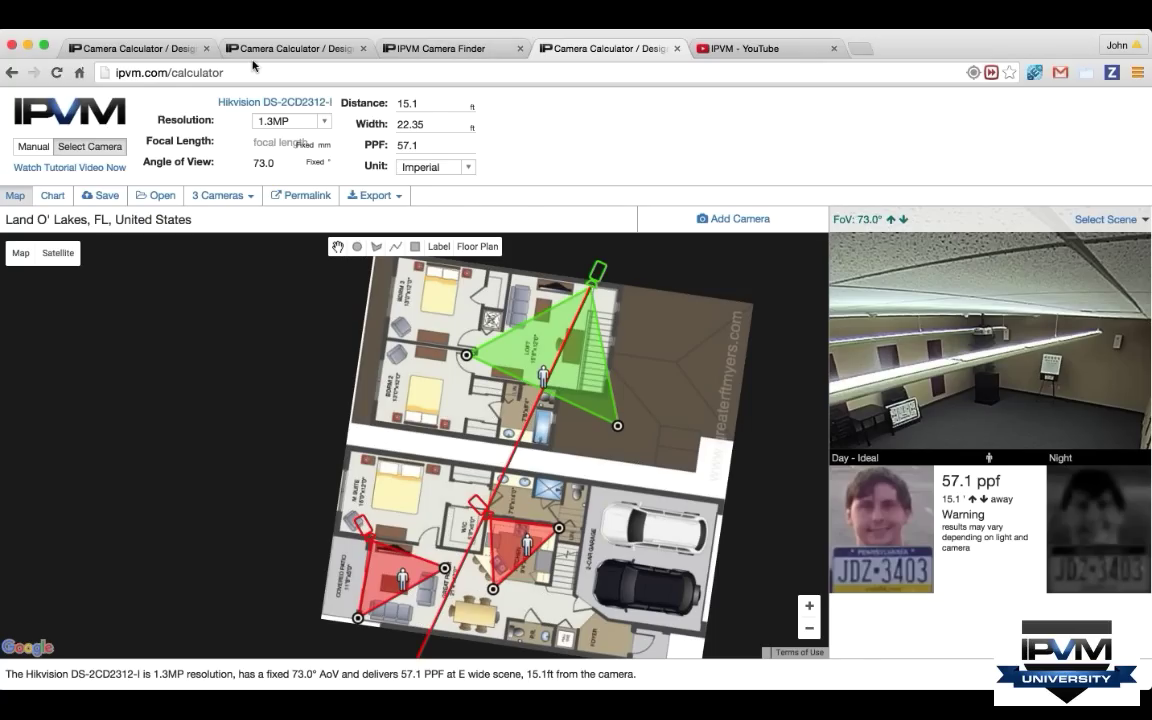
# - Look at the Googleplex Markup design, and return to the Land O' Lakes plan to view the whole property
pyautogui.click(182, 55)
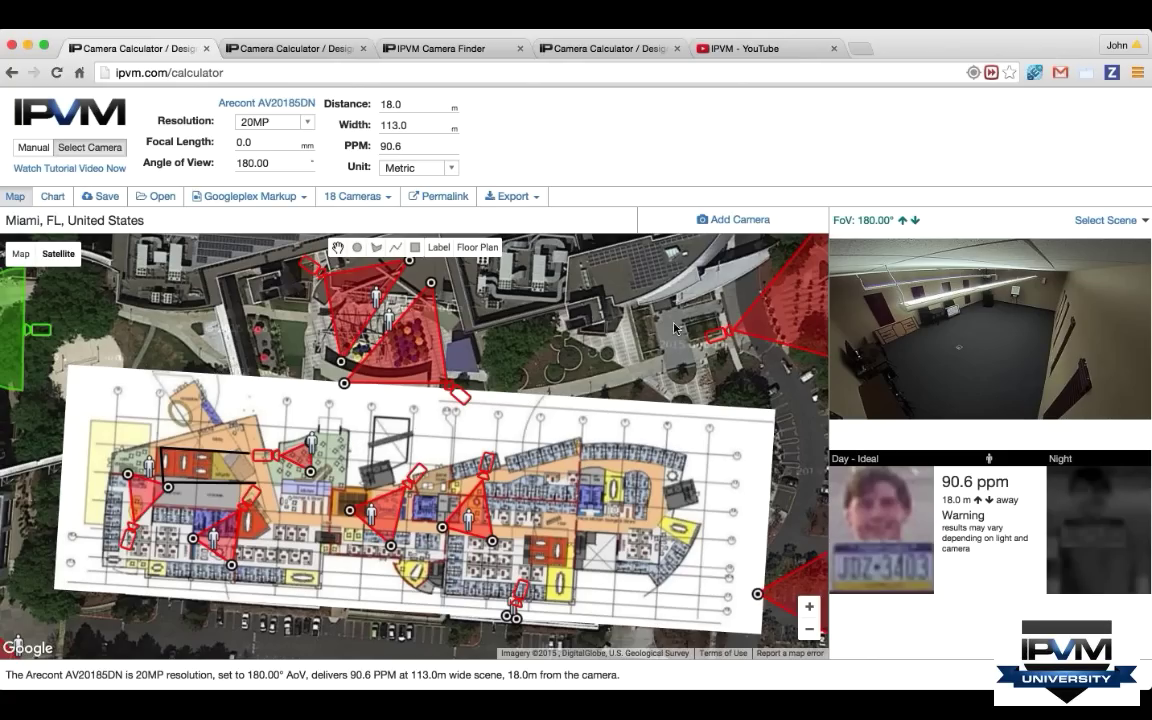
pyautogui.click(598, 52)
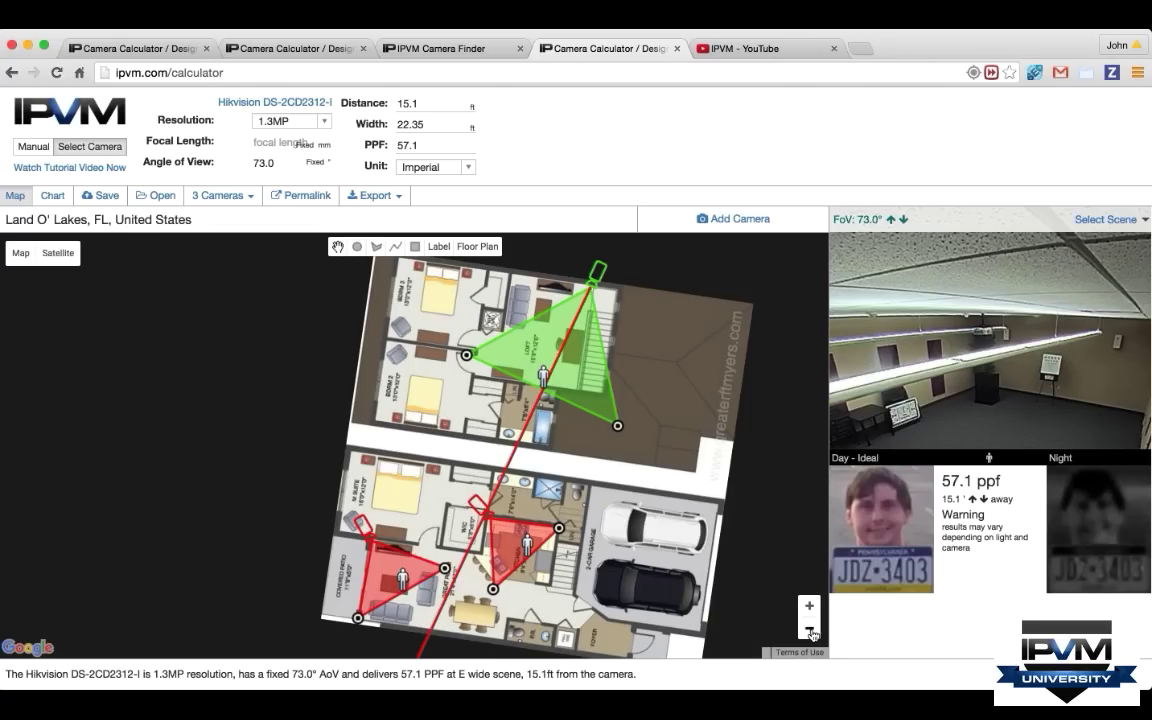
pyautogui.click(810, 630)
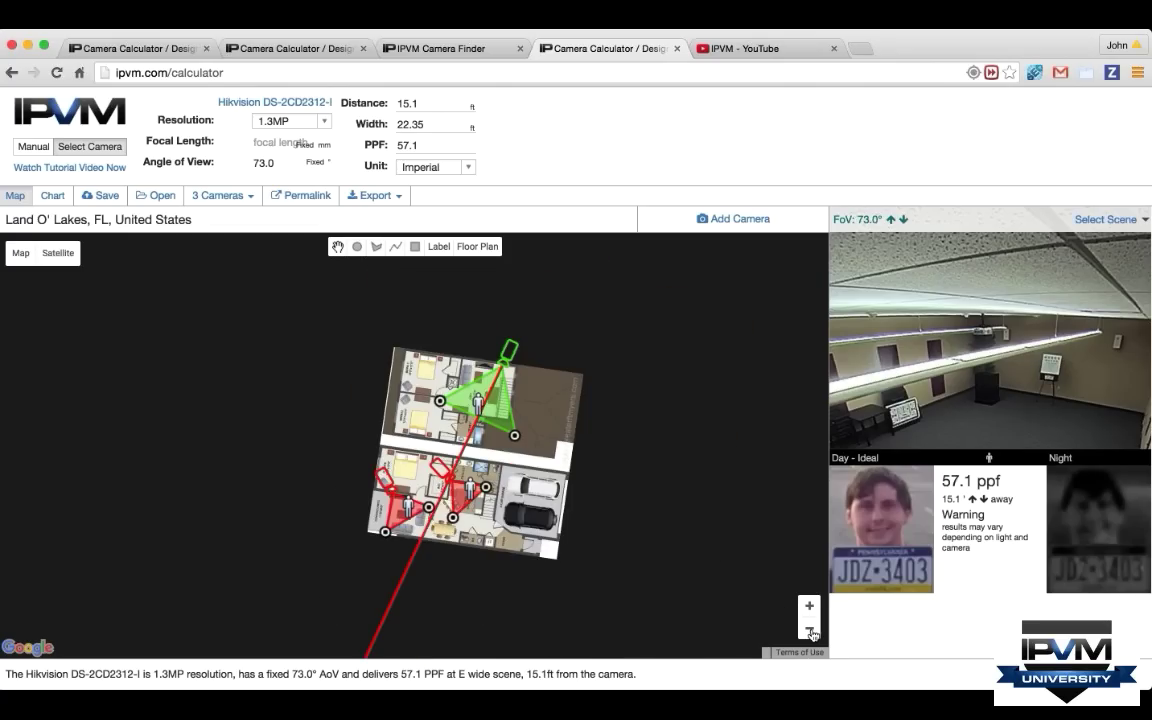
pyautogui.click(810, 630)
pyautogui.click(810, 630)
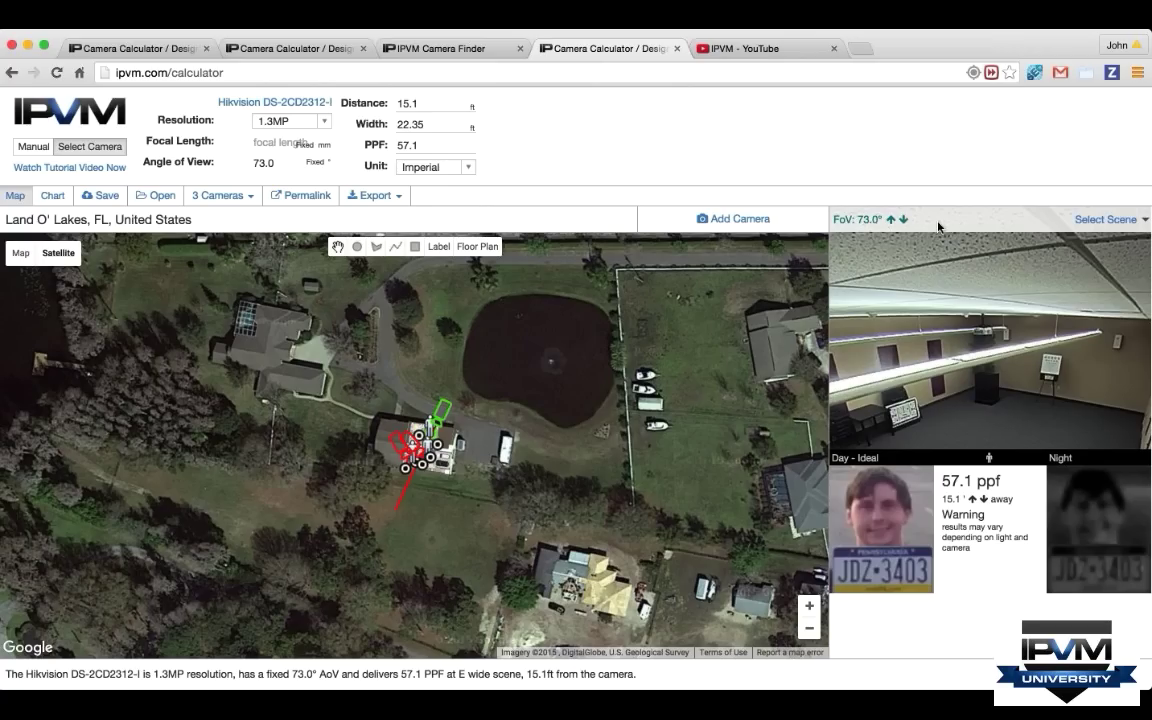
# - Draw a polygon tracing the roof outline of the large house northwest of the floor plan
pyautogui.click(806, 606)
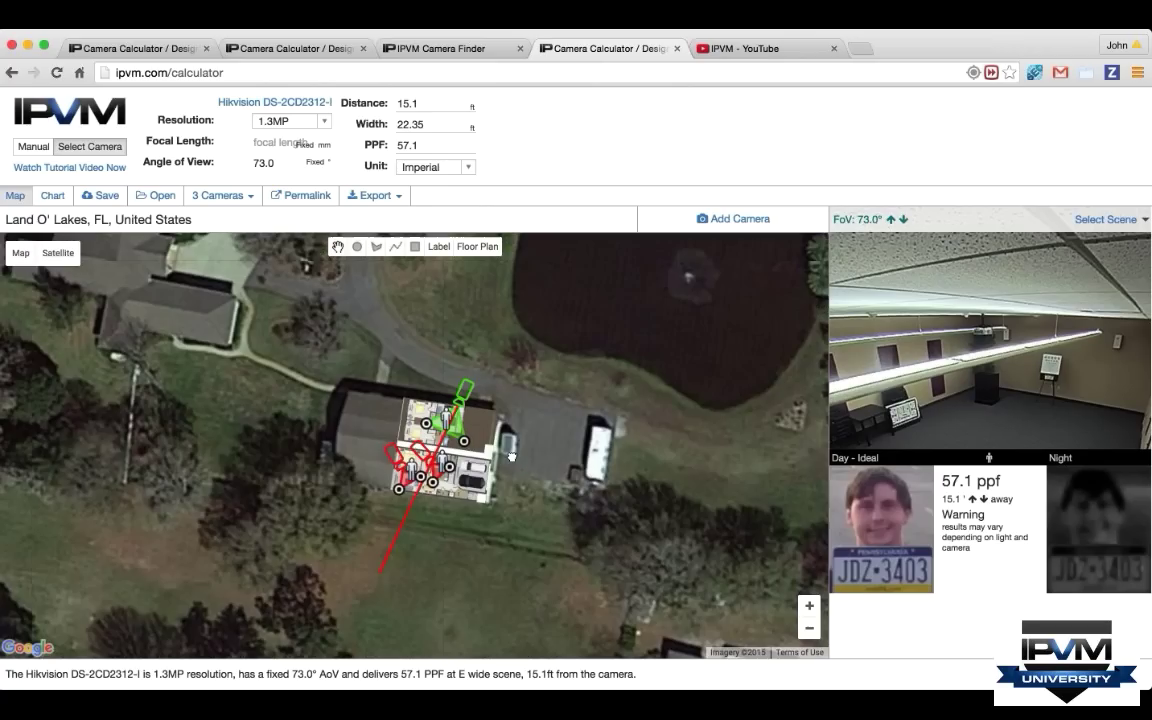
pyautogui.moveTo(146, 272); pyautogui.dragTo(415, 402)
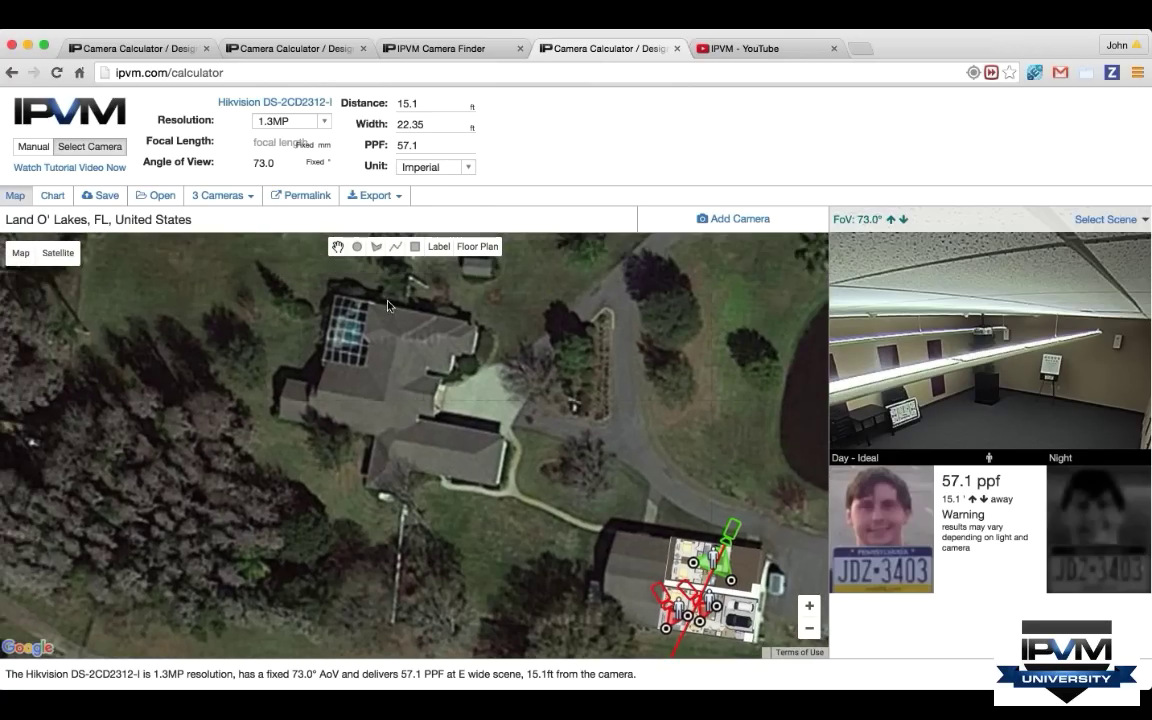
pyautogui.click(376, 246)
pyautogui.click(334, 293)
pyautogui.click(315, 385)
pyautogui.click(286, 380)
pyautogui.click(279, 414)
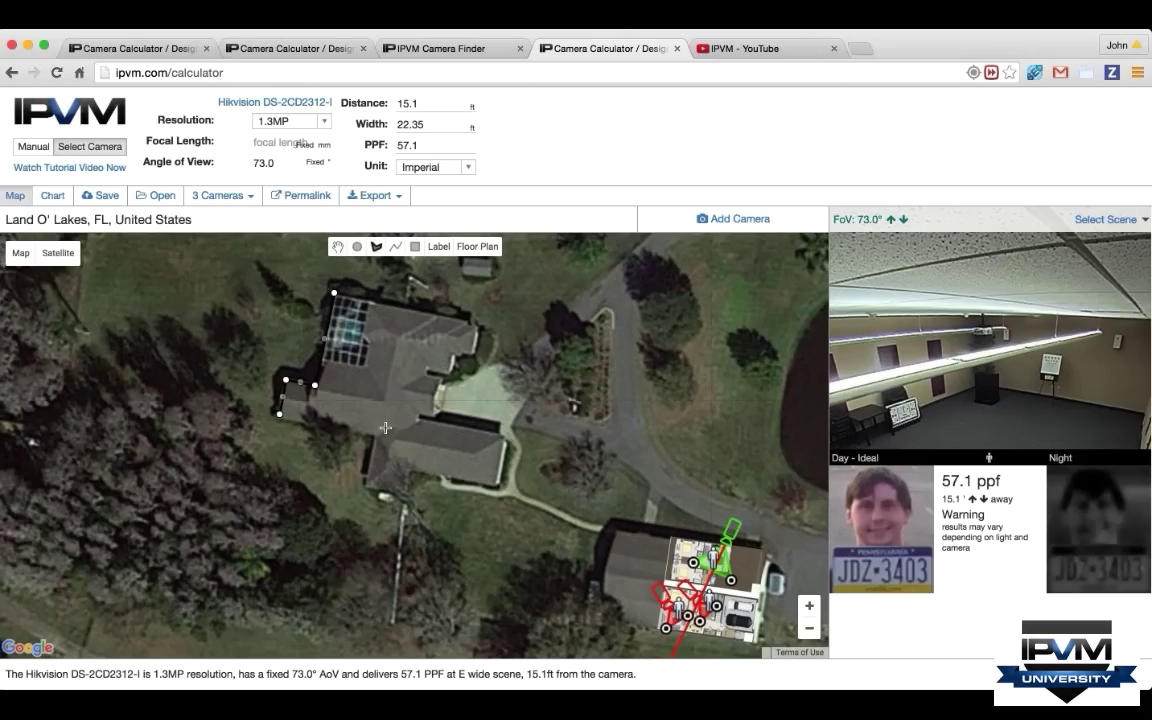
pyautogui.rightClick(368, 435)
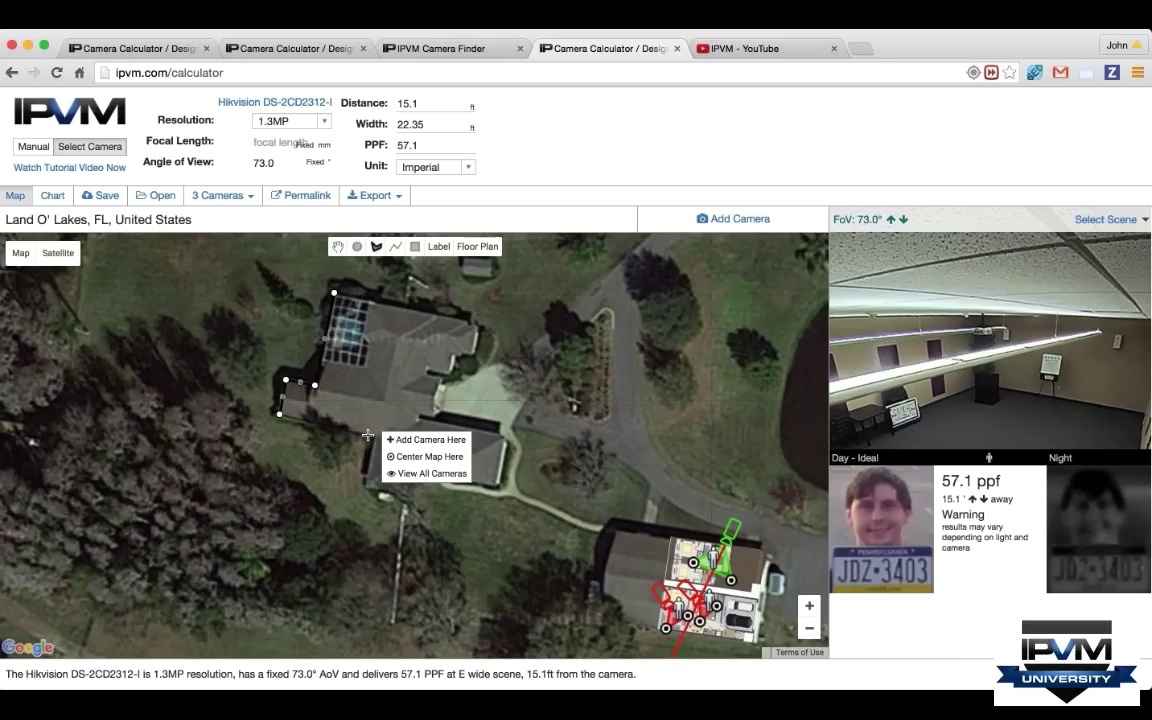
pyautogui.click(369, 435)
pyautogui.click(367, 486)
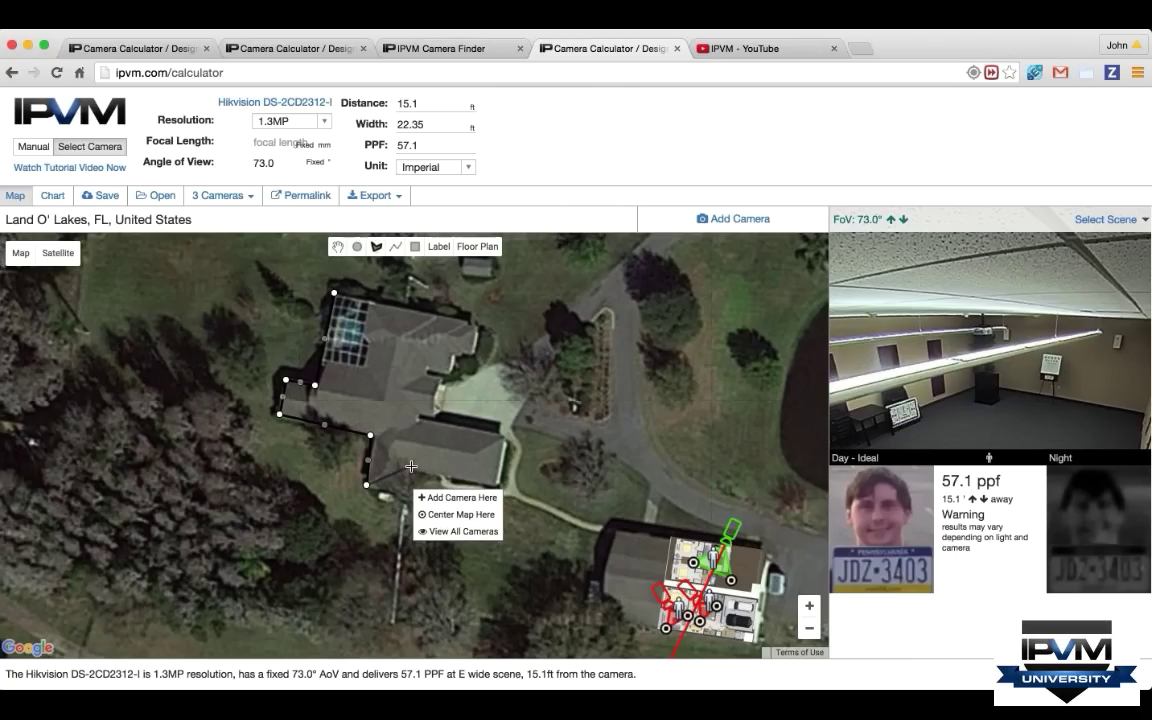
pyautogui.click(412, 470)
pyautogui.click(492, 485)
pyautogui.click(504, 435)
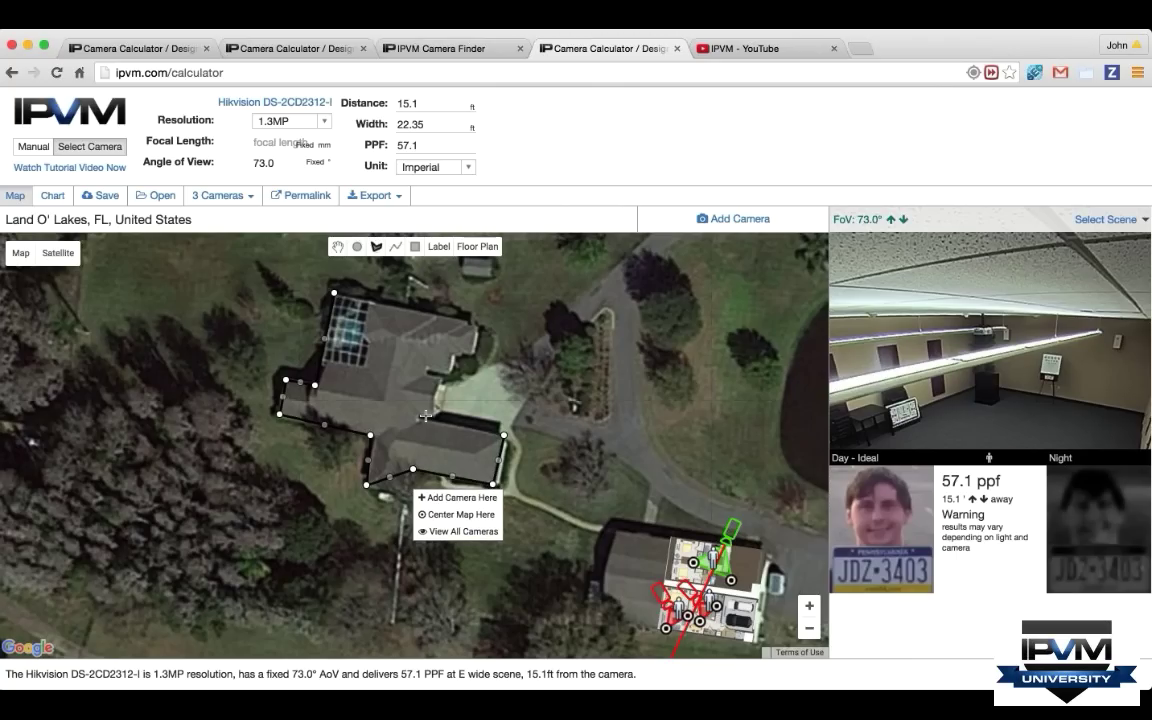
pyautogui.click(425, 415)
pyautogui.click(469, 321)
pyautogui.click(335, 294)
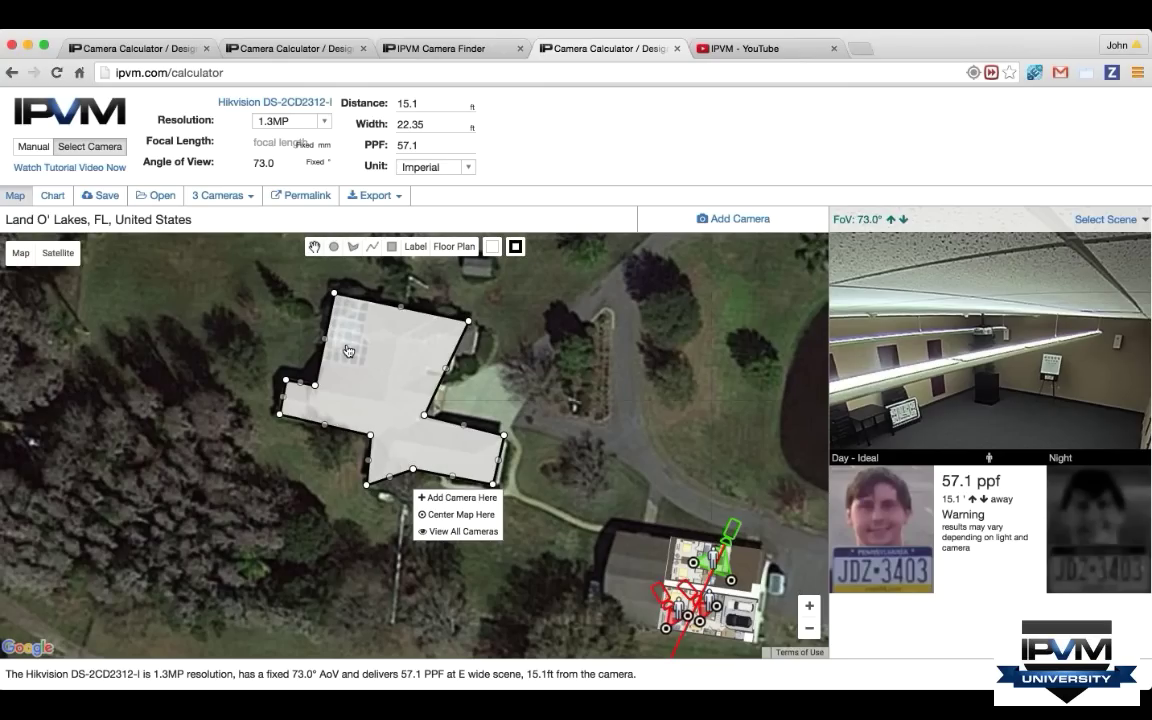
pyautogui.click(437, 352)
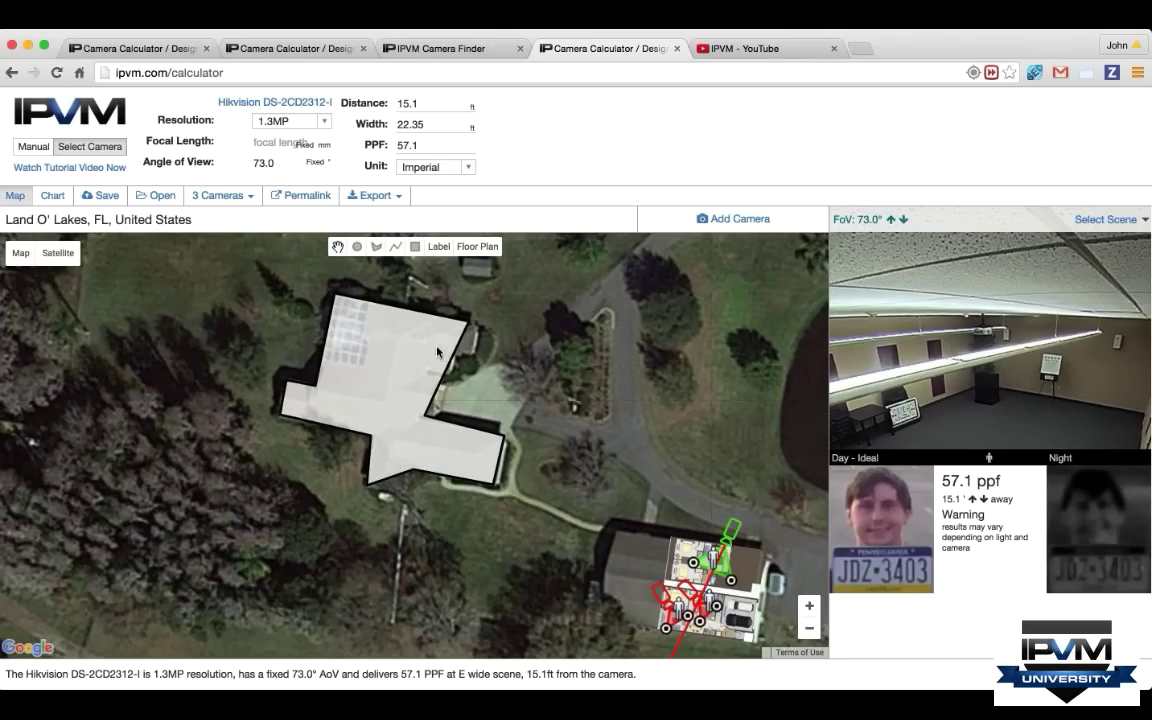
# - Draw a rectangle inside the house polygon, resize it to a near-square and reposition it over the northern part of the roof
pyautogui.click(415, 246)
pyautogui.moveTo(328, 332); pyautogui.dragTo(374, 398)
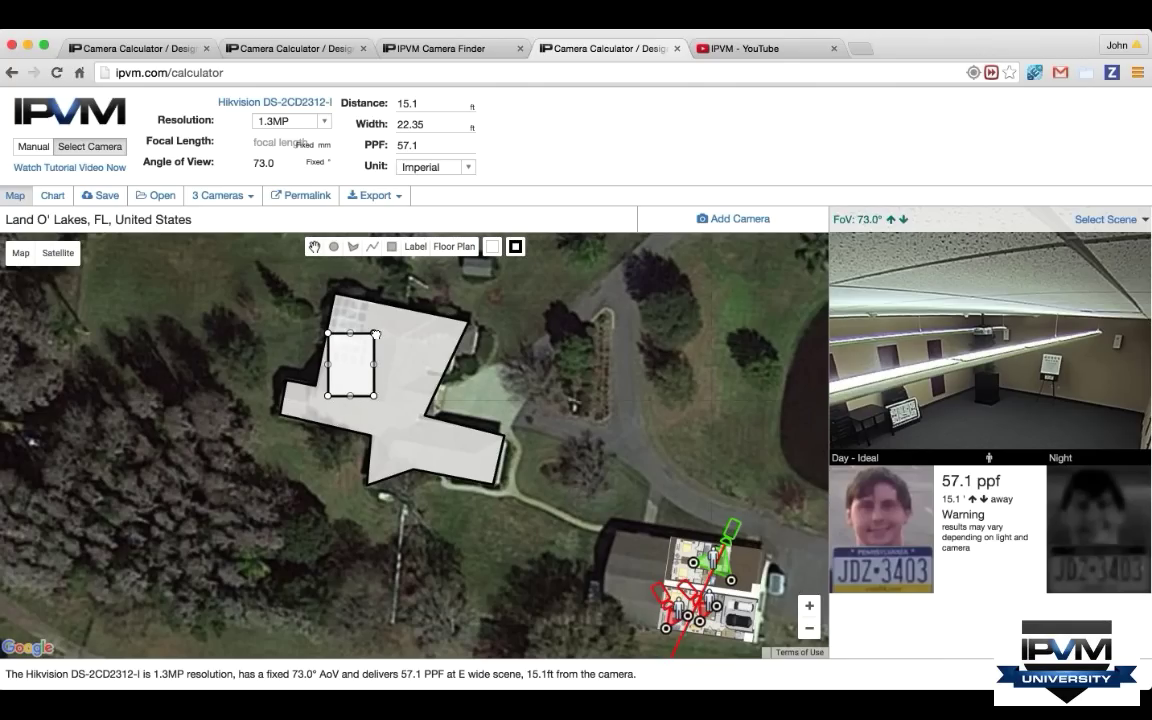
pyautogui.moveTo(373, 333); pyautogui.dragTo(386, 300)
pyautogui.moveTo(388, 369); pyautogui.dragTo(385, 355)
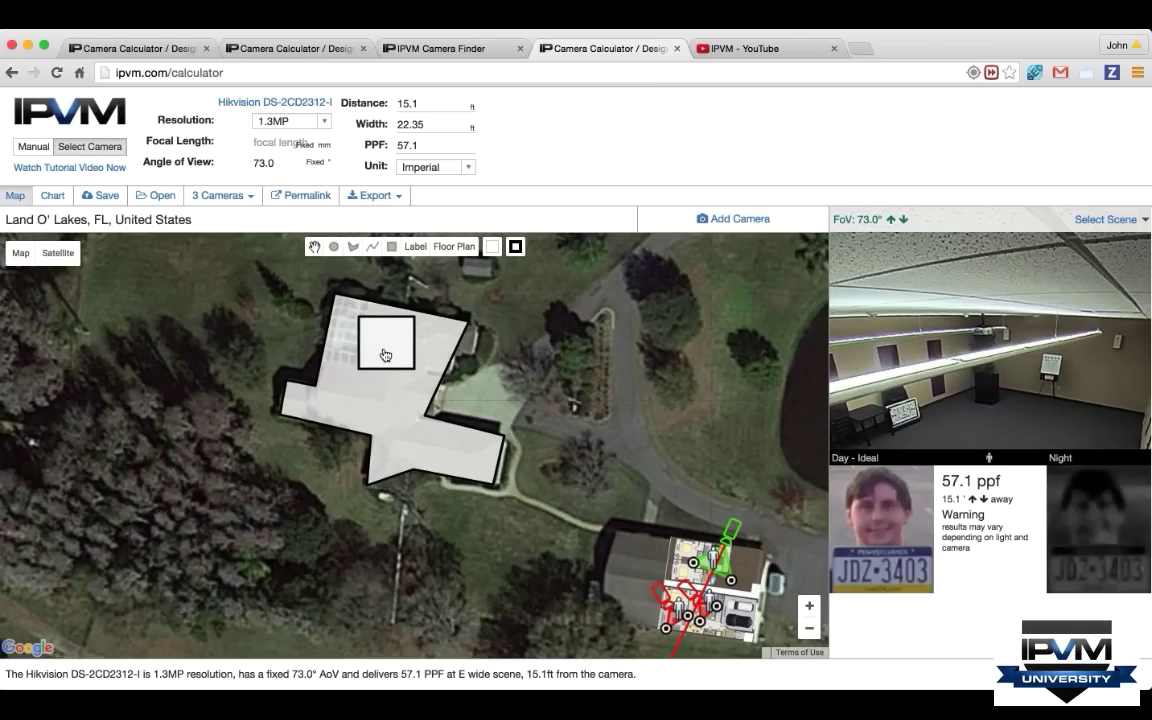
# - Look closely at the floor plan and its cameras southeast of the outlined house
pyautogui.click(370, 326)
pyautogui.moveTo(602, 502); pyautogui.dragTo(403, 379)
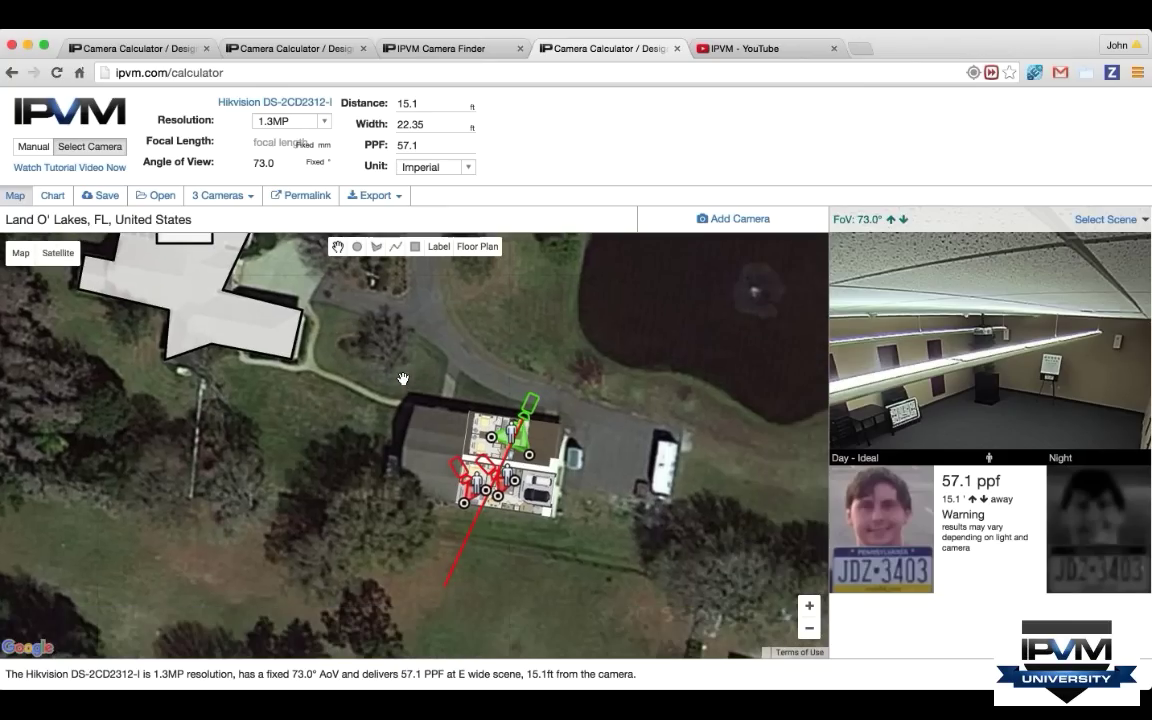
pyautogui.scroll(2, 418, 447)
pyautogui.moveTo(763, 510); pyautogui.dragTo(662, 503)
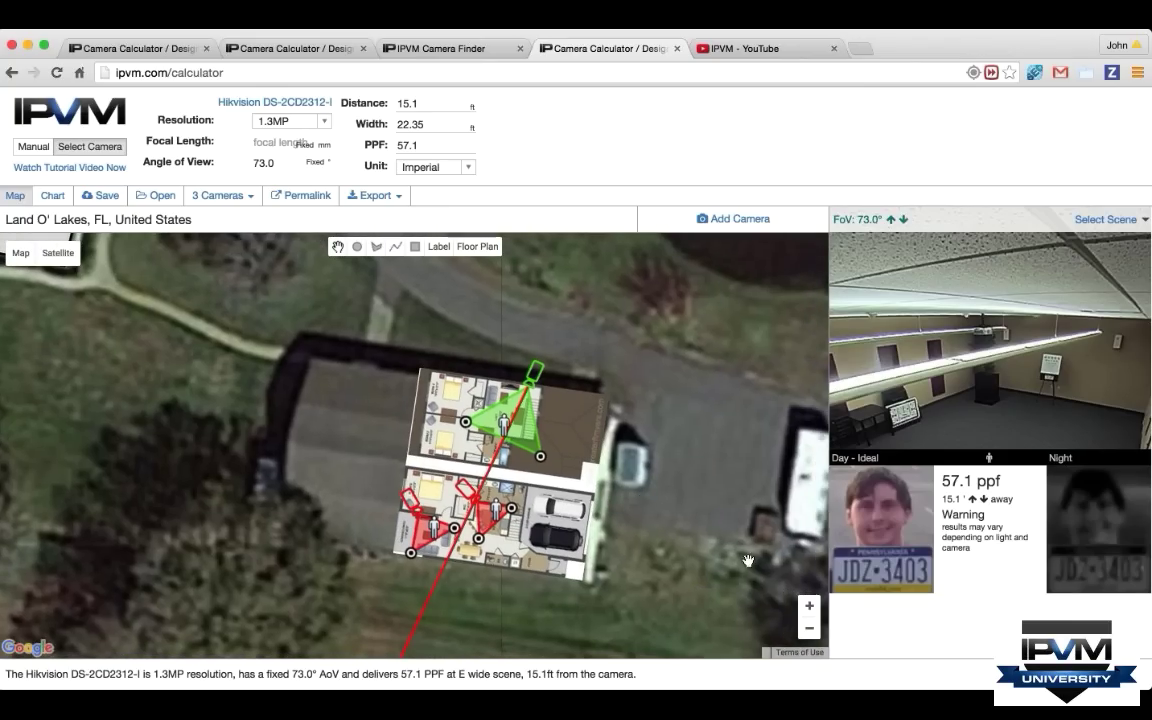
pyautogui.click(807, 607)
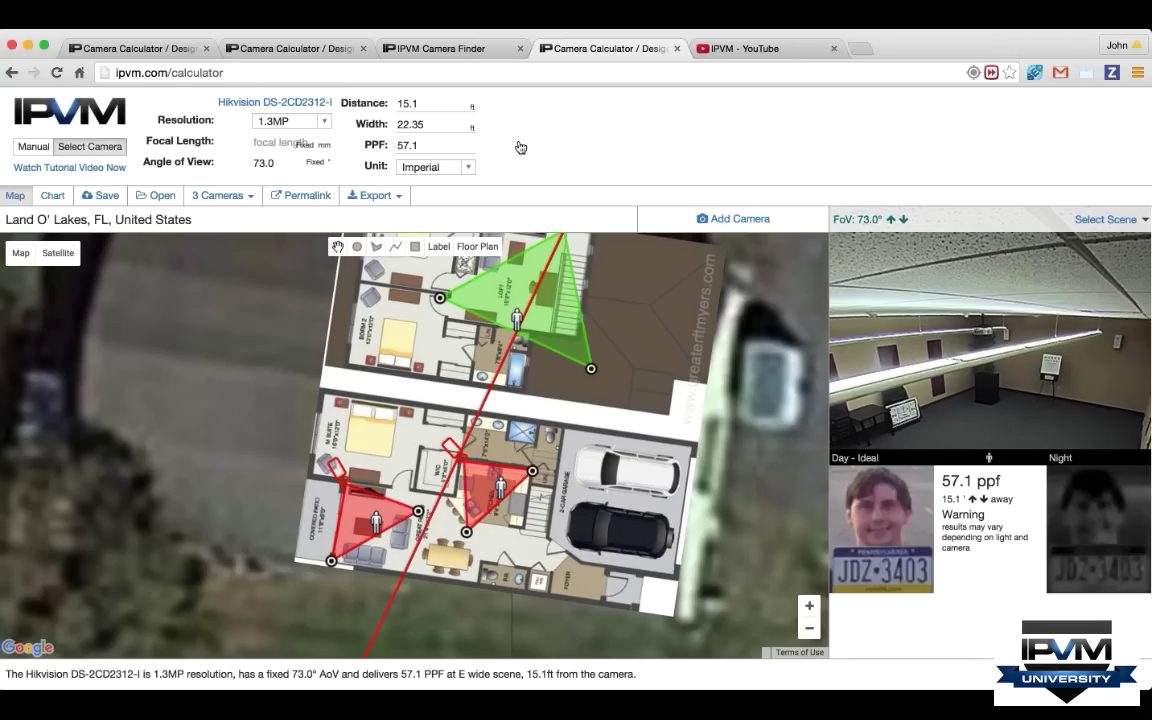
# - Switch to the Topeka design and open the saved Statue of Liberty project
pyautogui.click(289, 54)
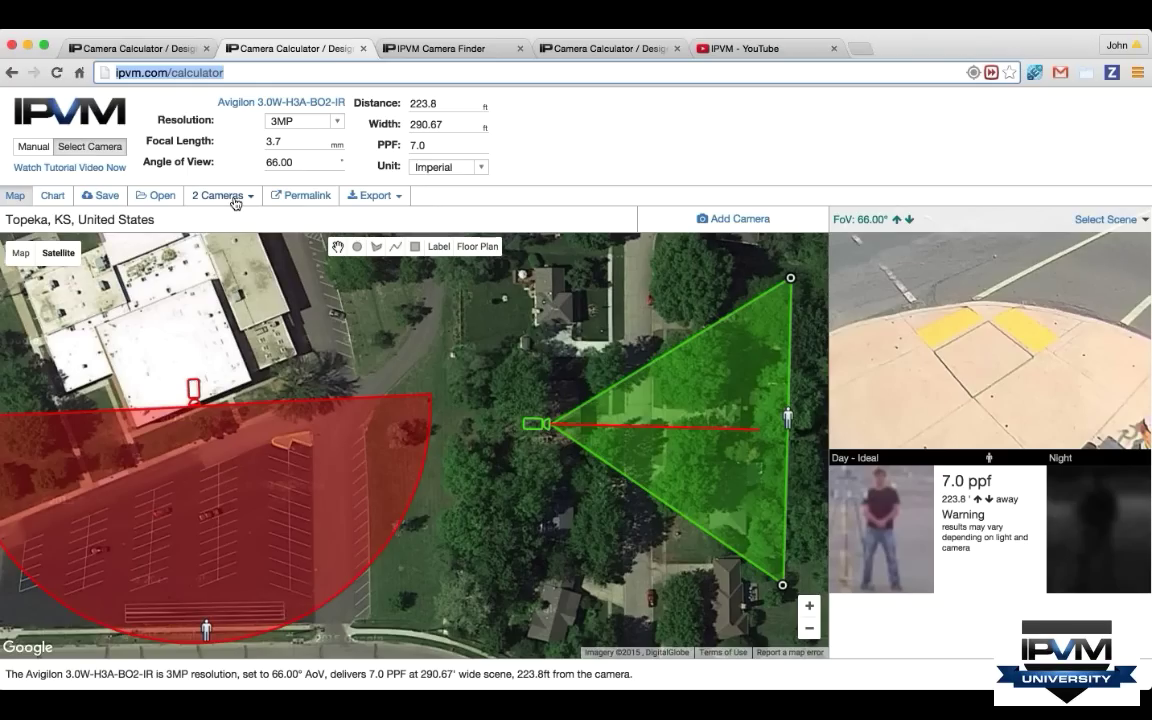
pyautogui.click(232, 197)
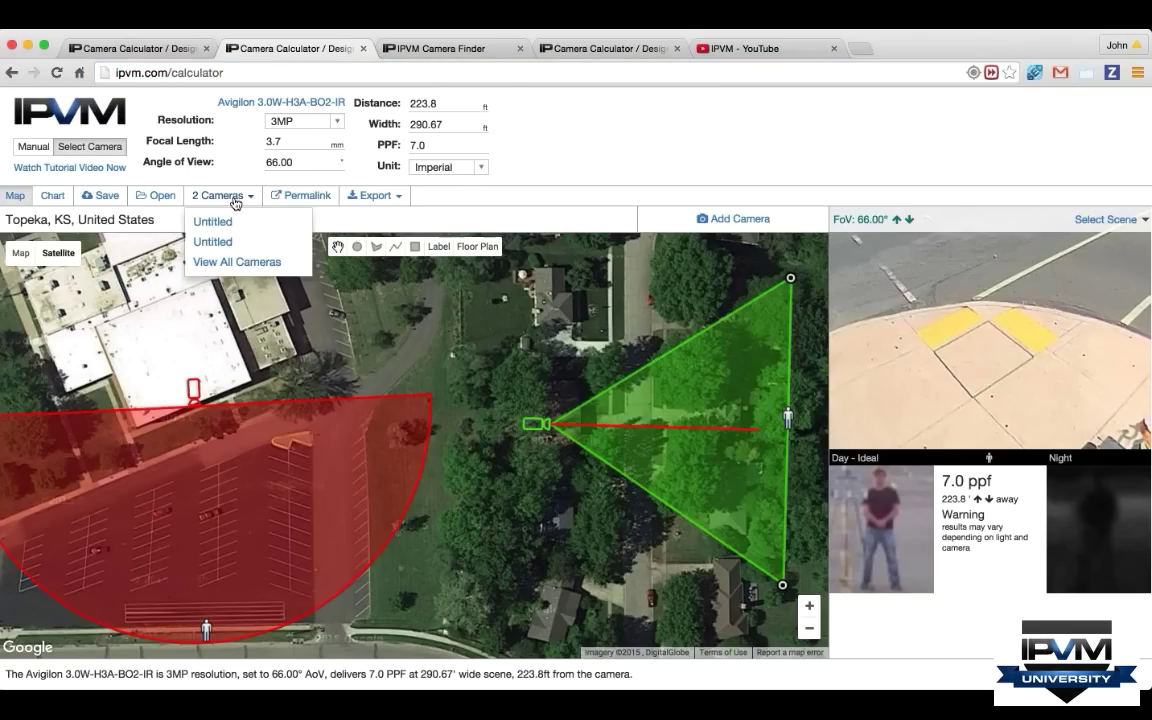
pyautogui.click(156, 196)
pyautogui.scroll(-5, 583, 401)
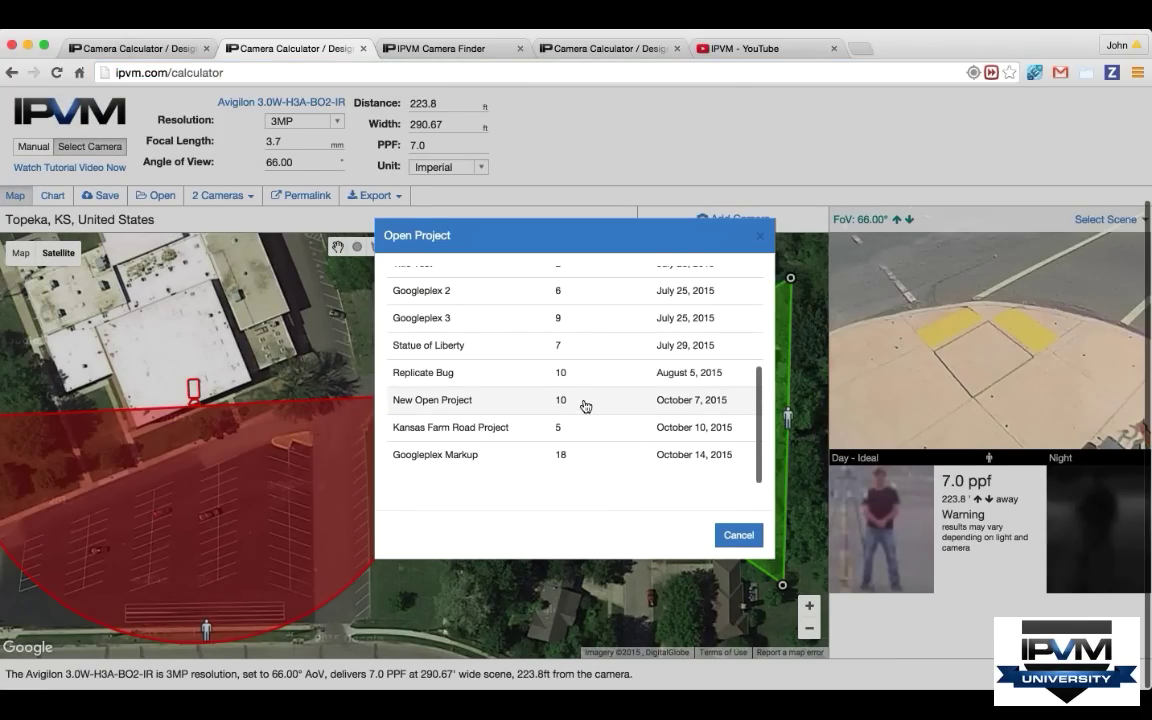
pyautogui.click(585, 352)
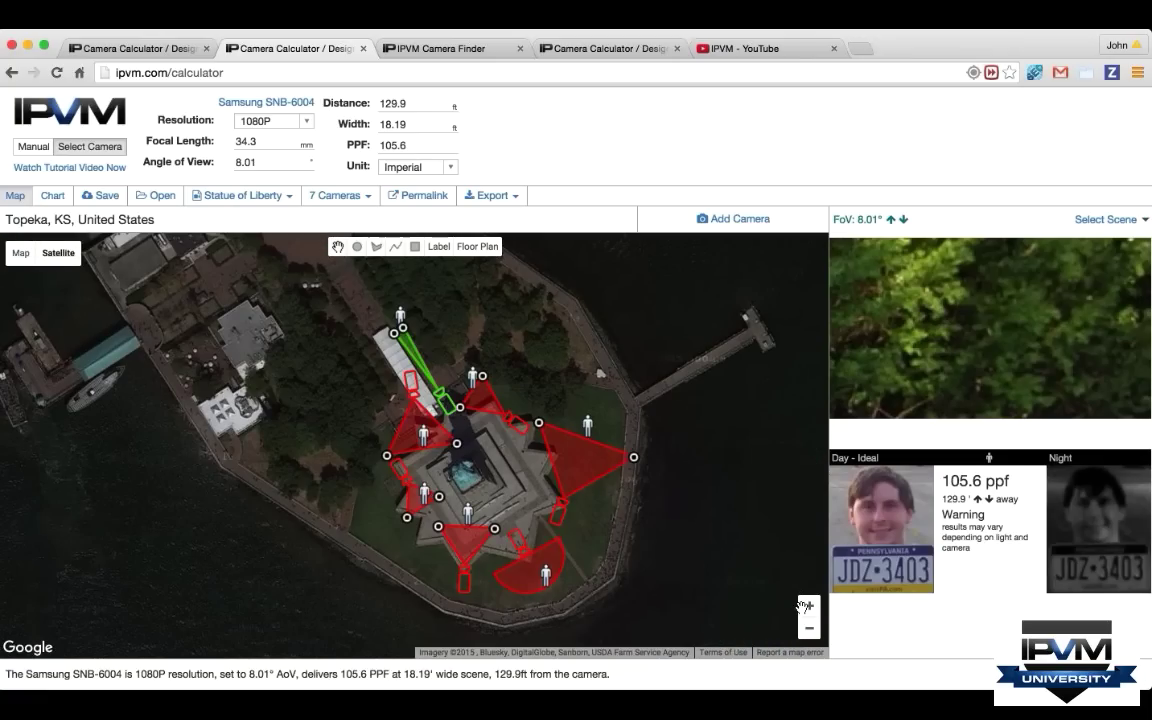
# - Generate a sharable permalink for the Statue of Liberty project and copy it
pyautogui.click(419, 196)
pyautogui.click(497, 379)
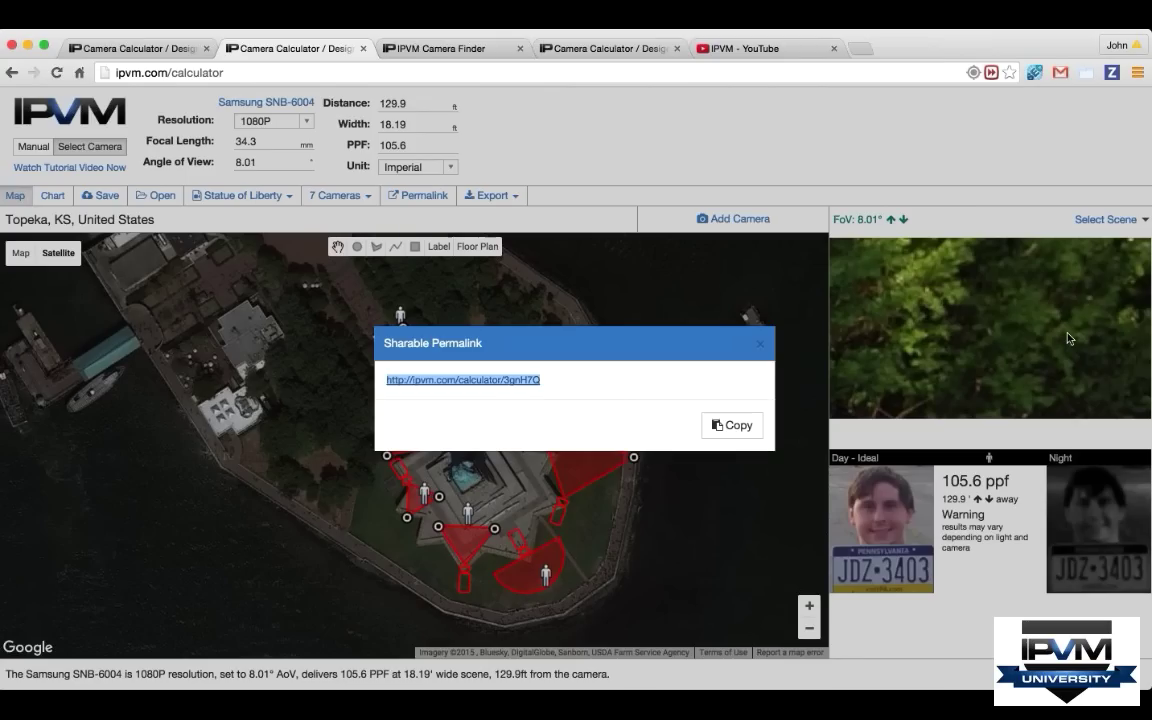
pyautogui.click(733, 424)
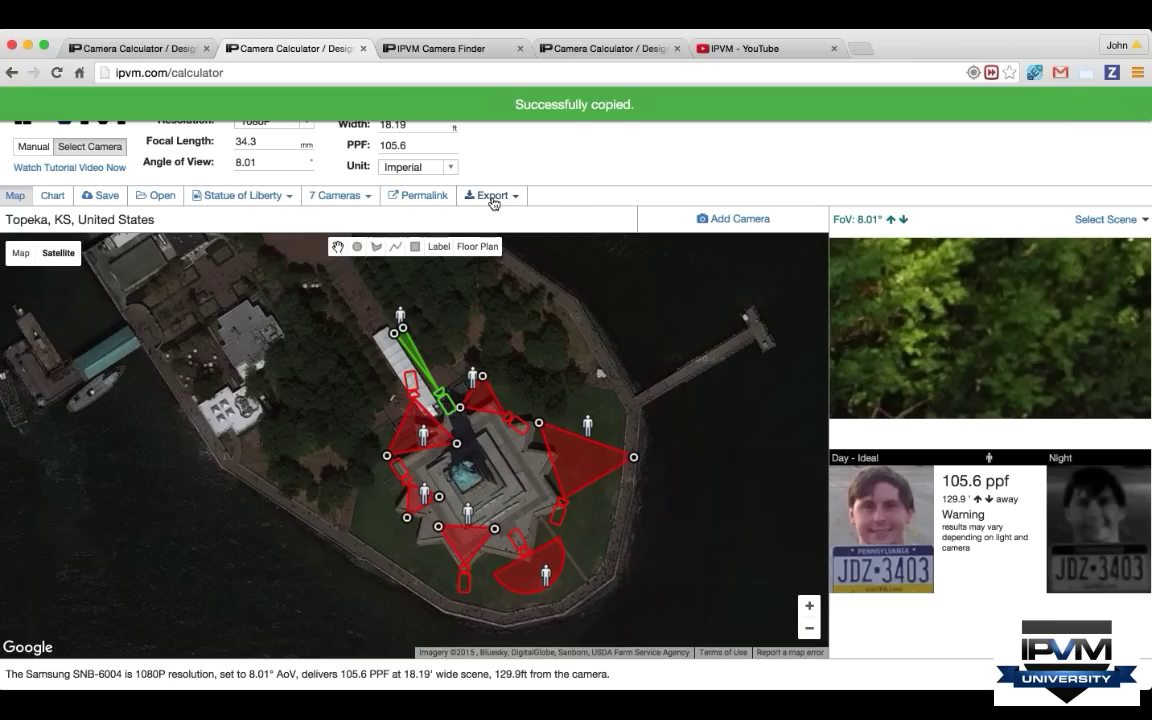
# - Export the Statue of Liberty project as a PowerPoint presentation and return to the calculator
pyautogui.click(493, 198)
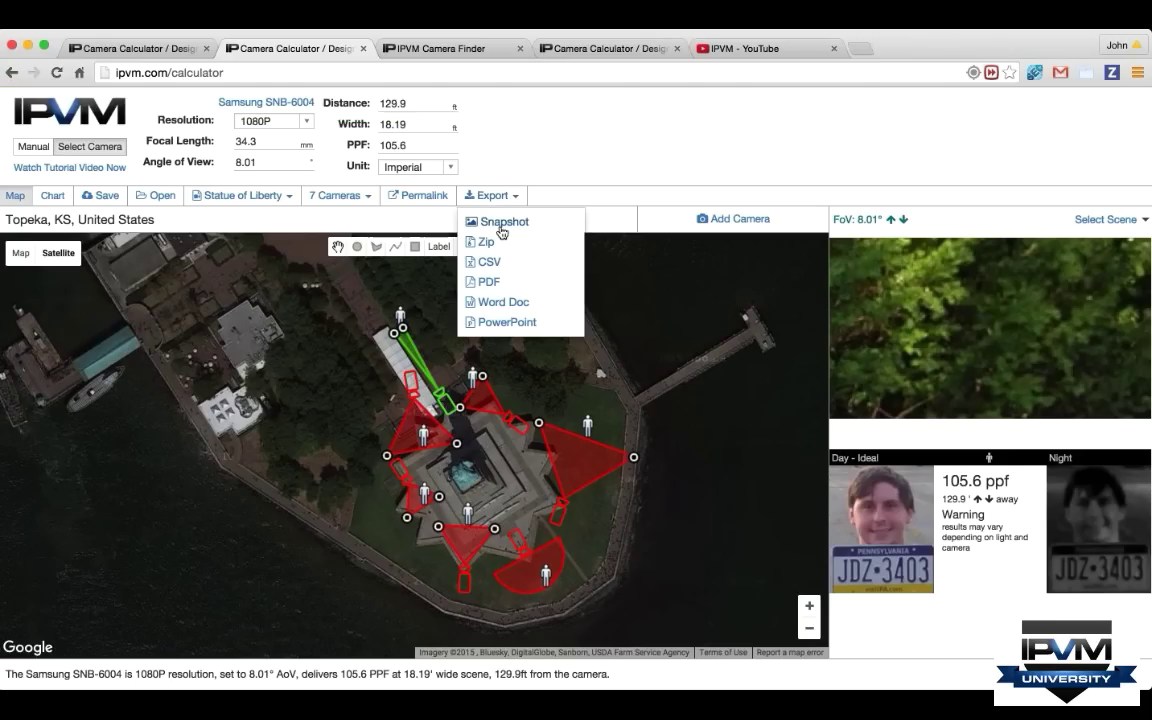
pyautogui.click(507, 322)
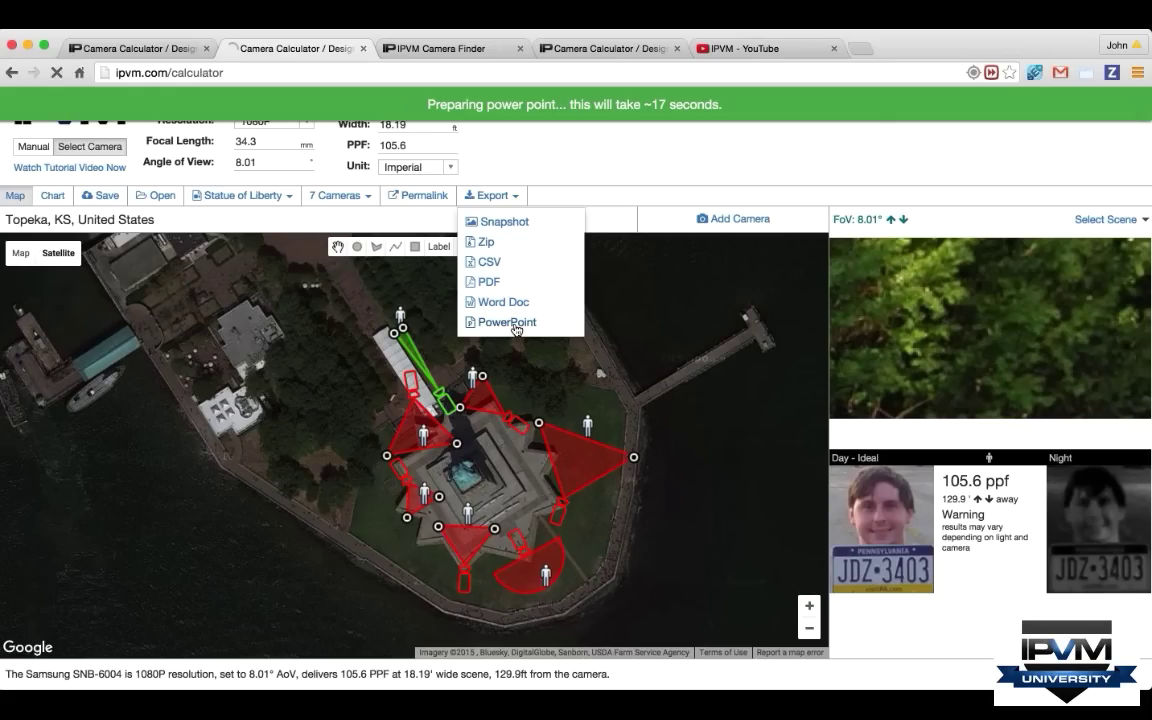
pyautogui.click(618, 174)
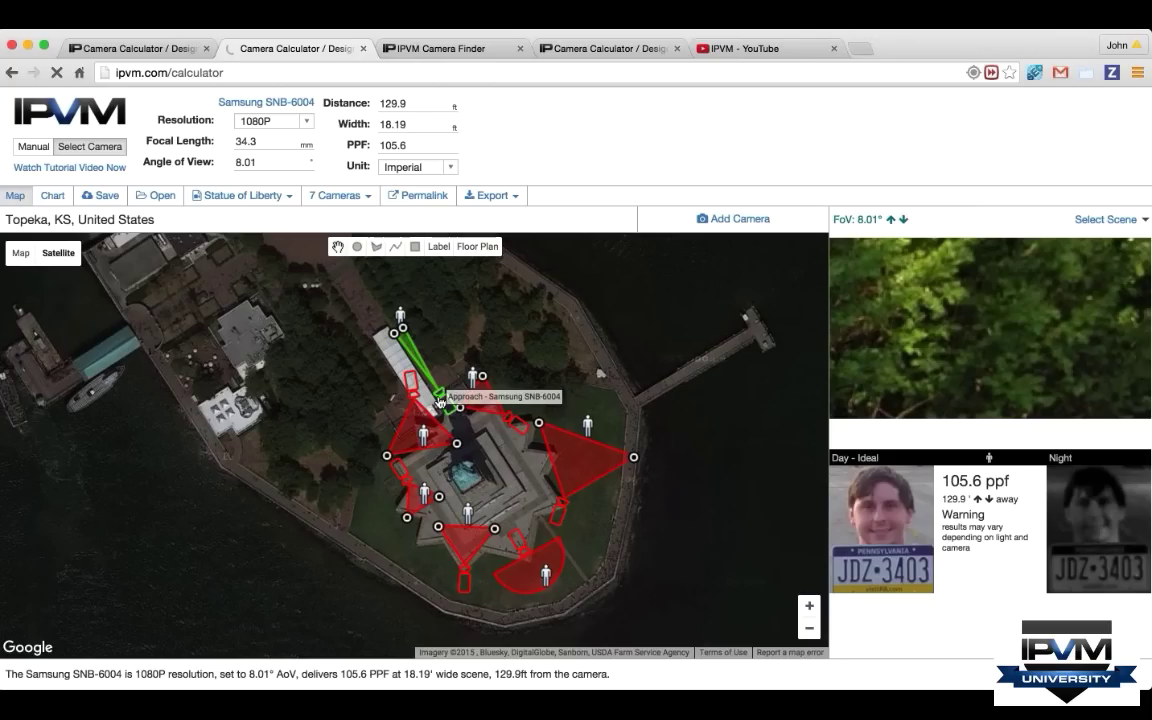
pyautogui.moveTo(440, 403); pyautogui.dragTo(450, 413)
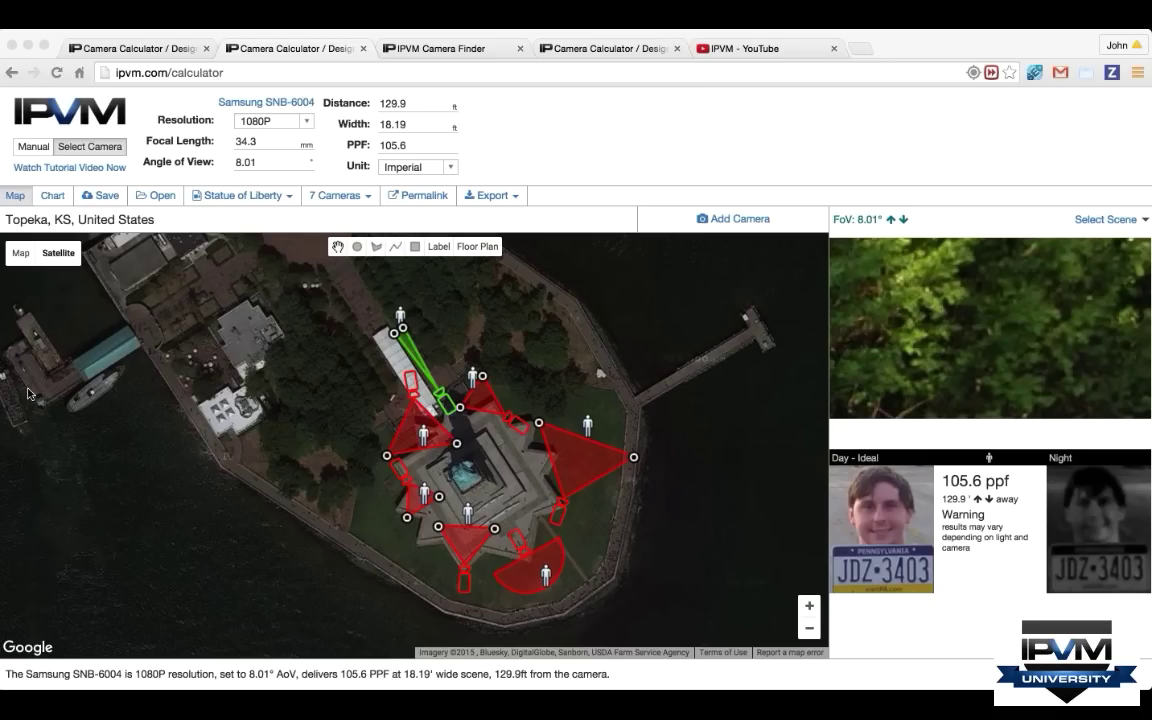
pyautogui.click(456, 219)
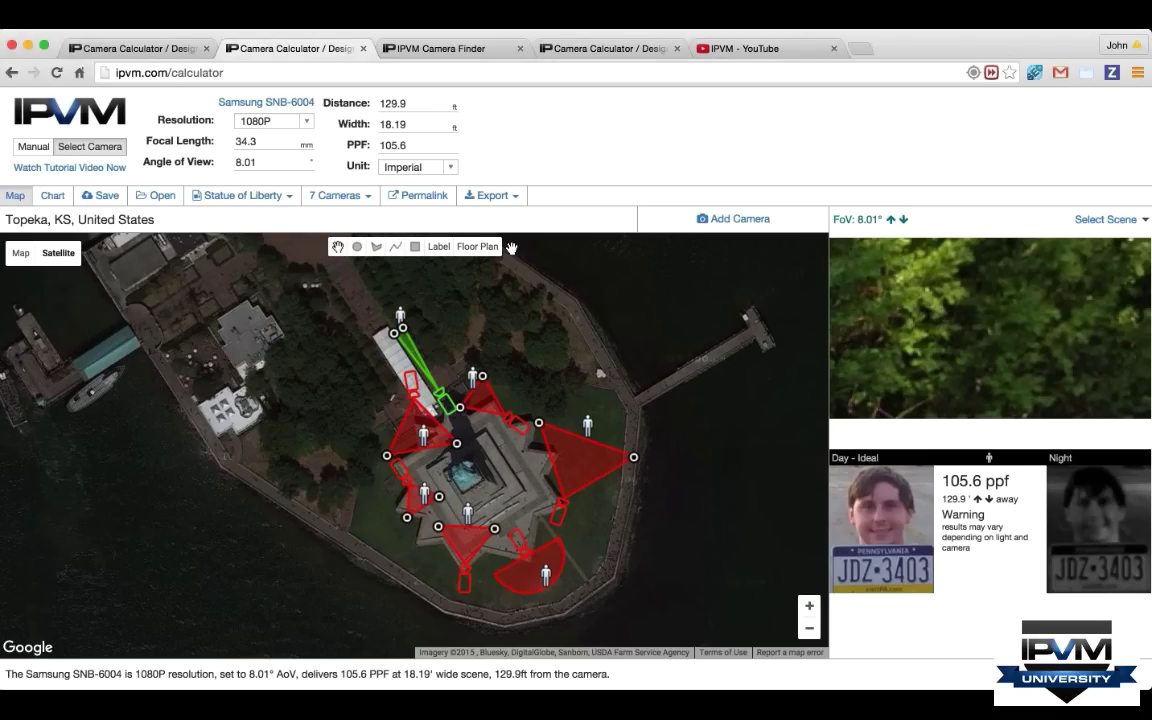
# - Export the Statue of Liberty project as a Word document
pyautogui.click(491, 195)
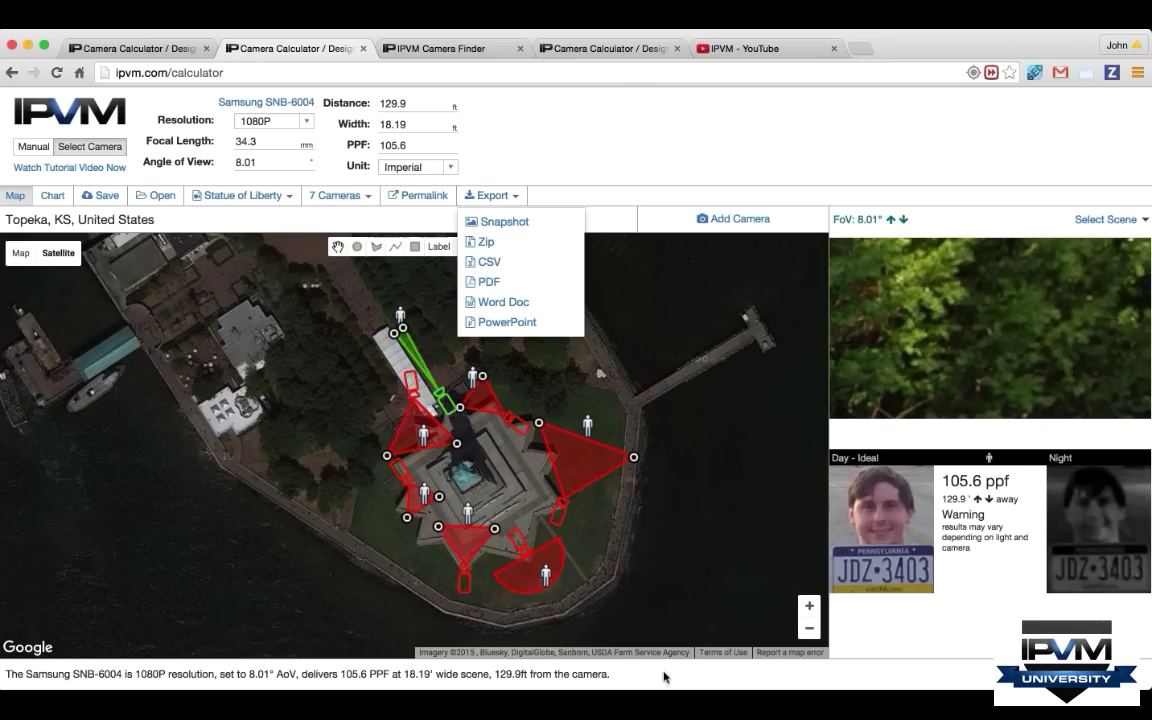
pyautogui.click(540, 301)
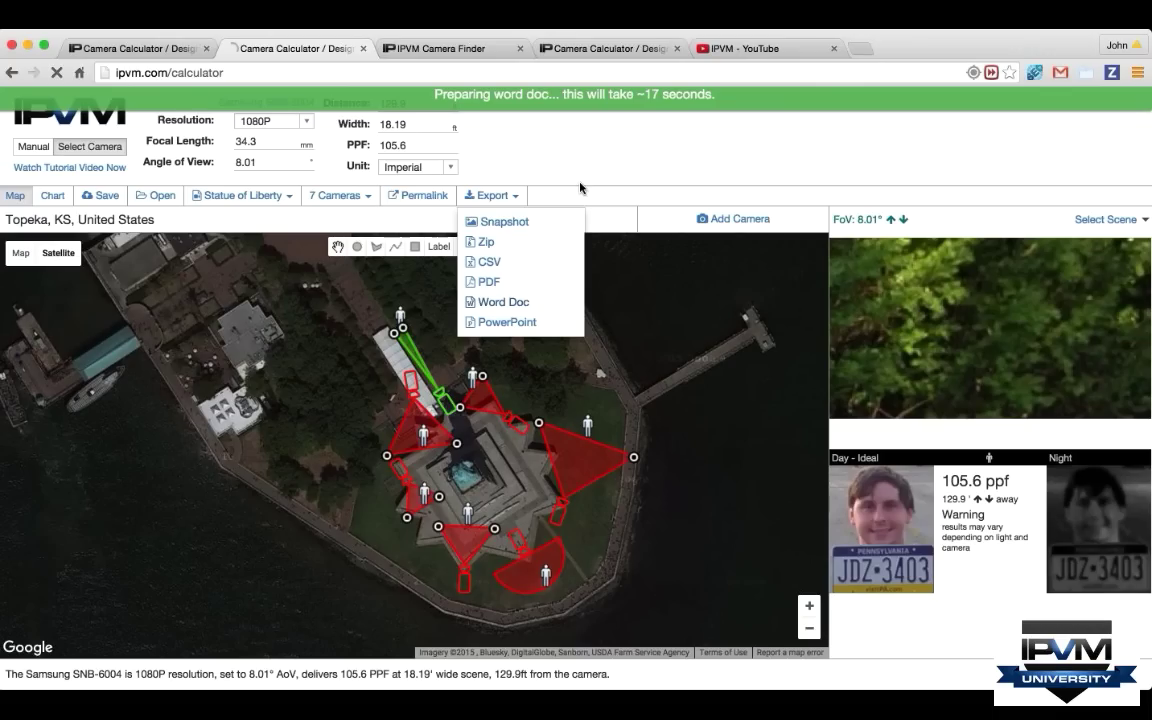
pyautogui.click(655, 165)
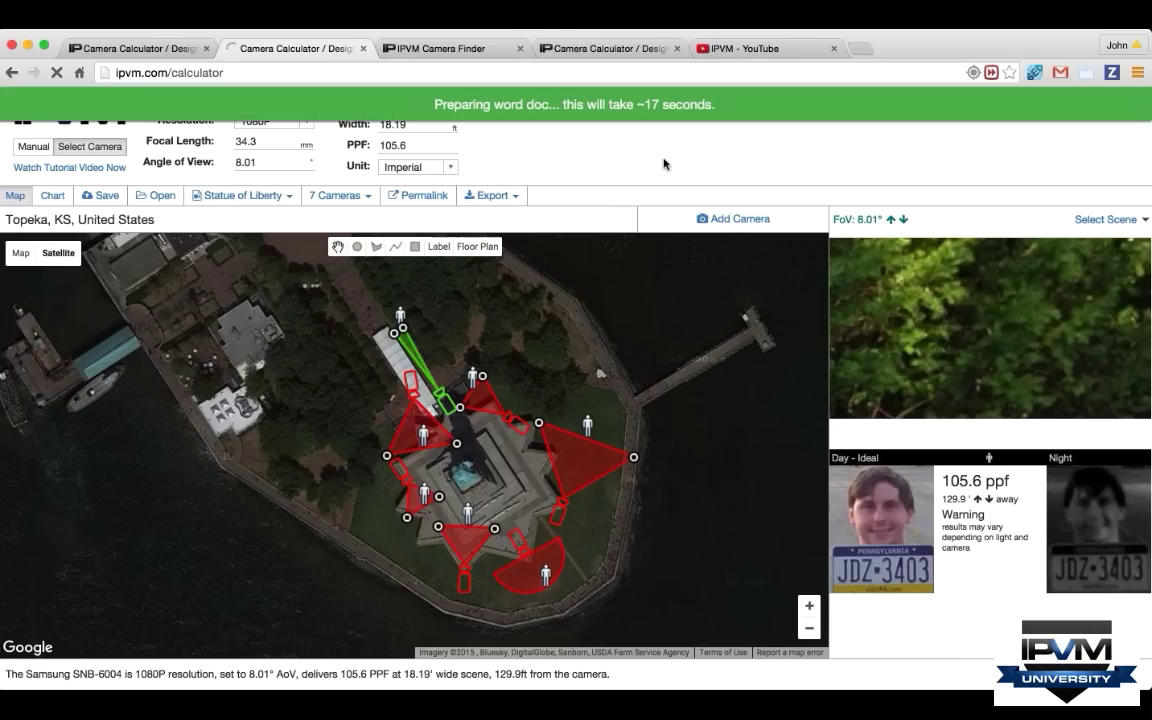
# - Export the Statue of Liberty project's camera data as a CSV file and return to the calculator
pyautogui.click(505, 197)
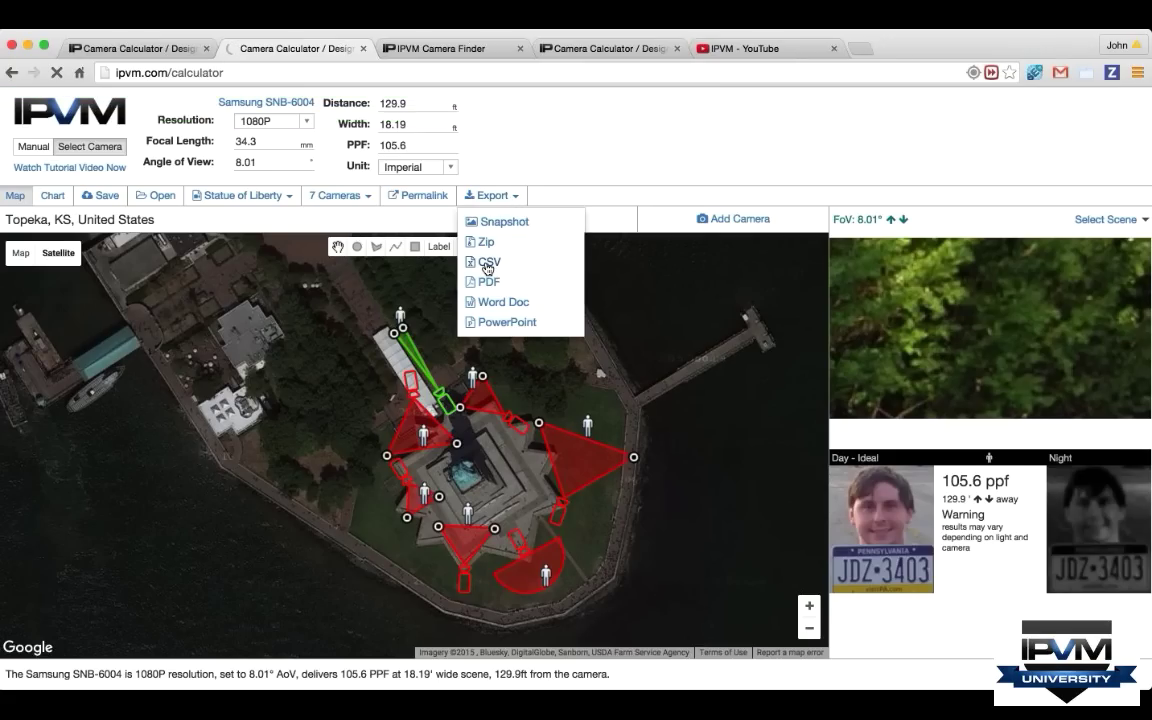
pyautogui.click(488, 263)
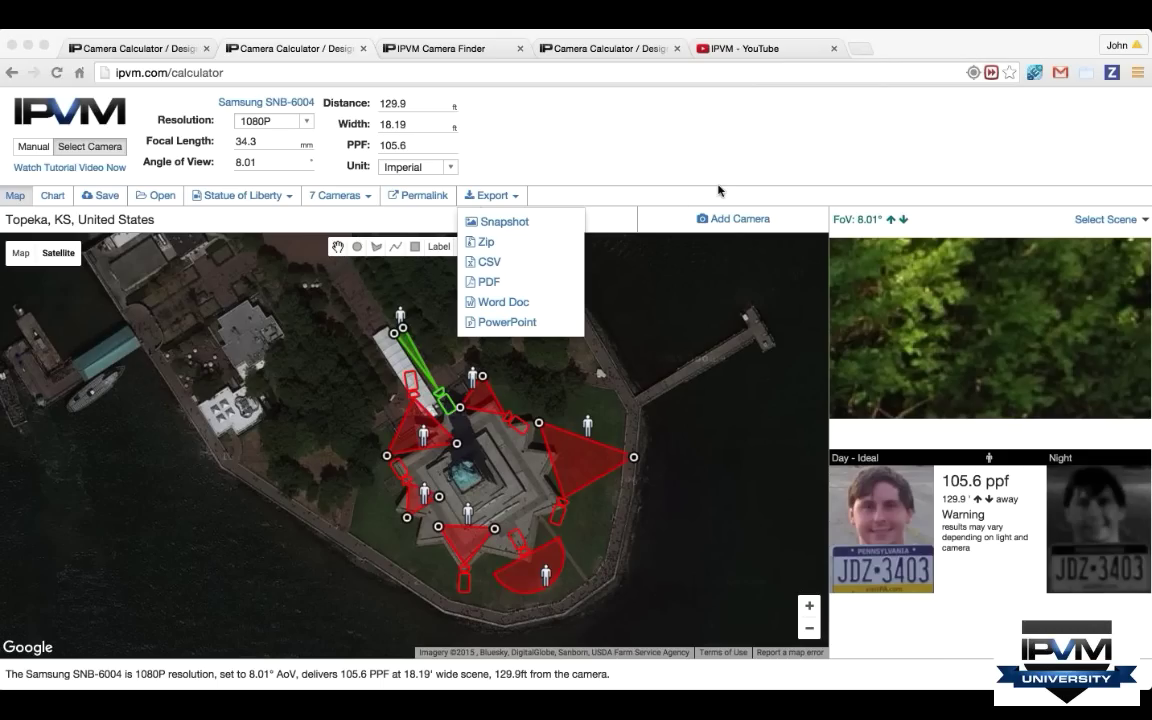
pyautogui.click(35, 297)
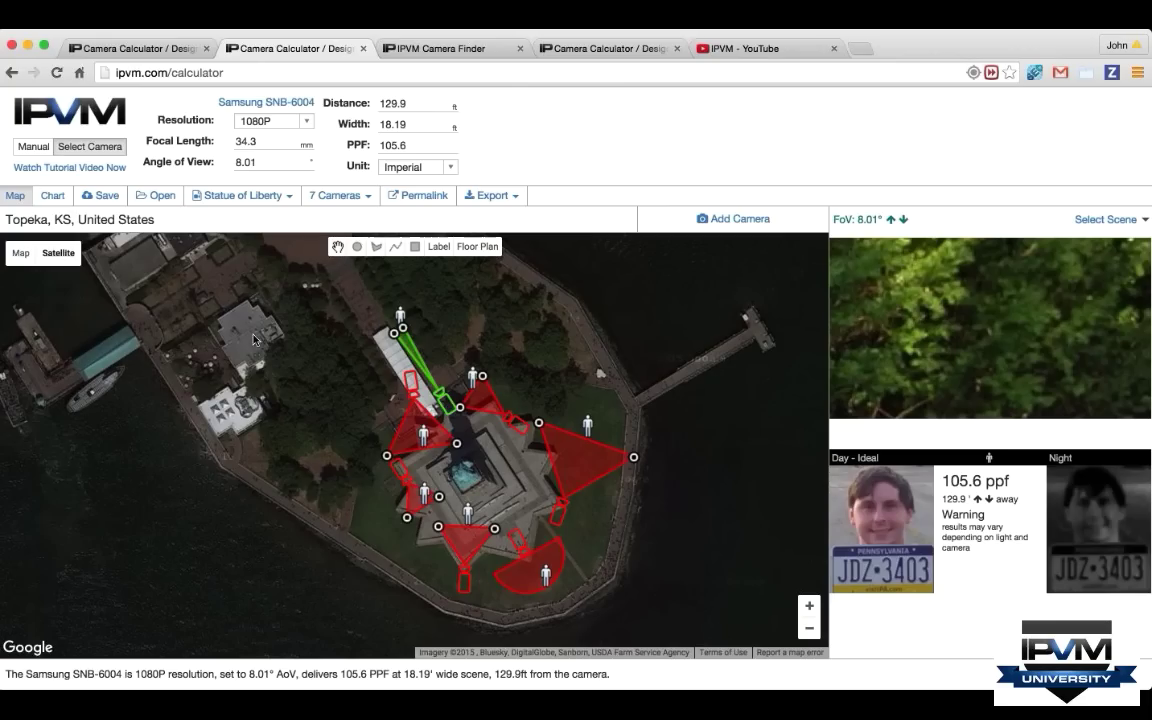
# - Return to the Land O' Lakes plan, upload medici-floorplan.jpg as another floor plan and place it on the map east of the outlined house
pyautogui.click(590, 50)
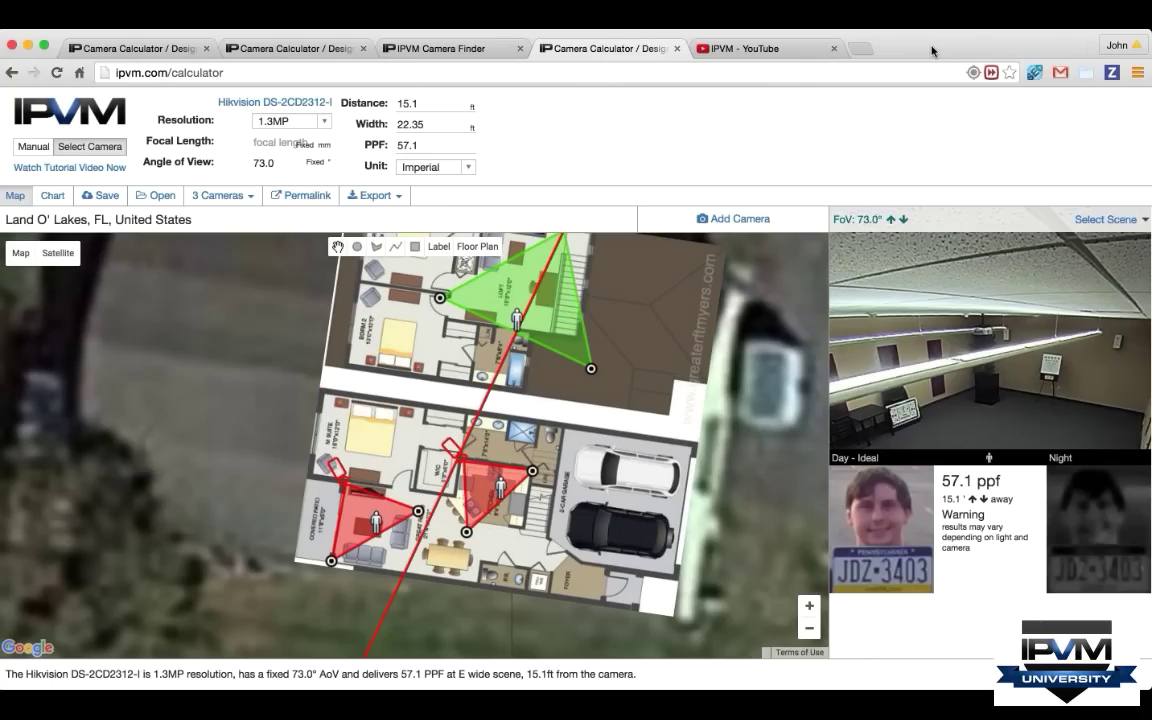
pyautogui.click(810, 627)
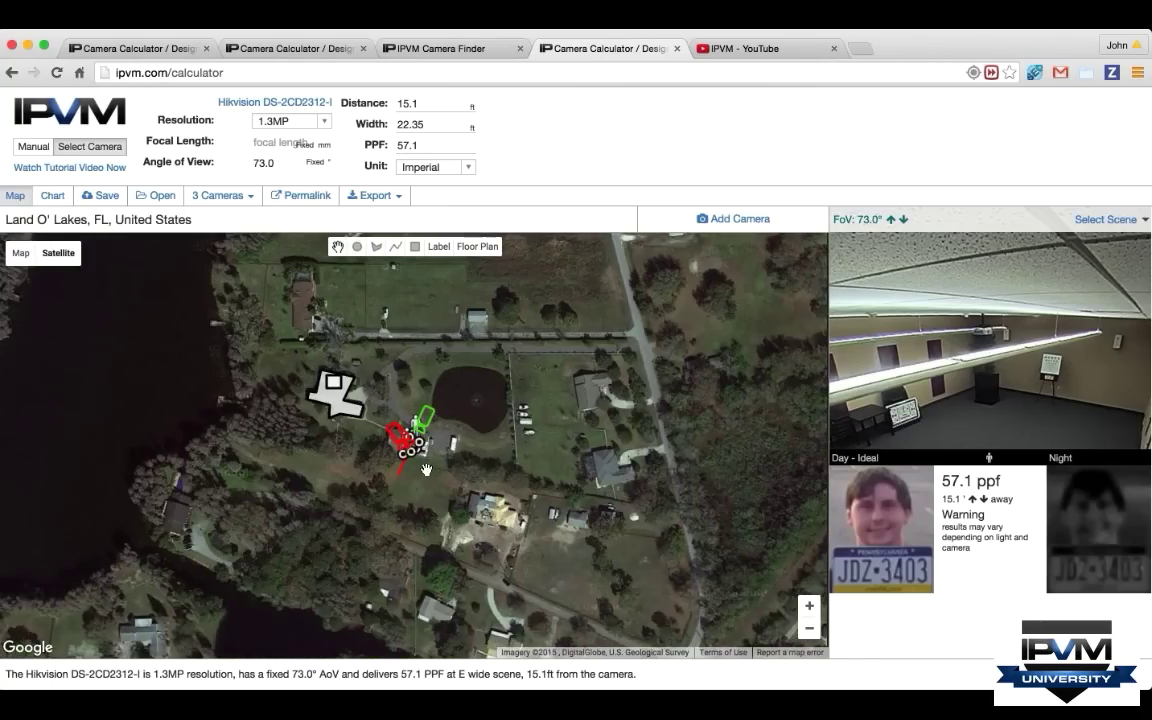
pyautogui.moveTo(426, 469); pyautogui.dragTo(266, 494)
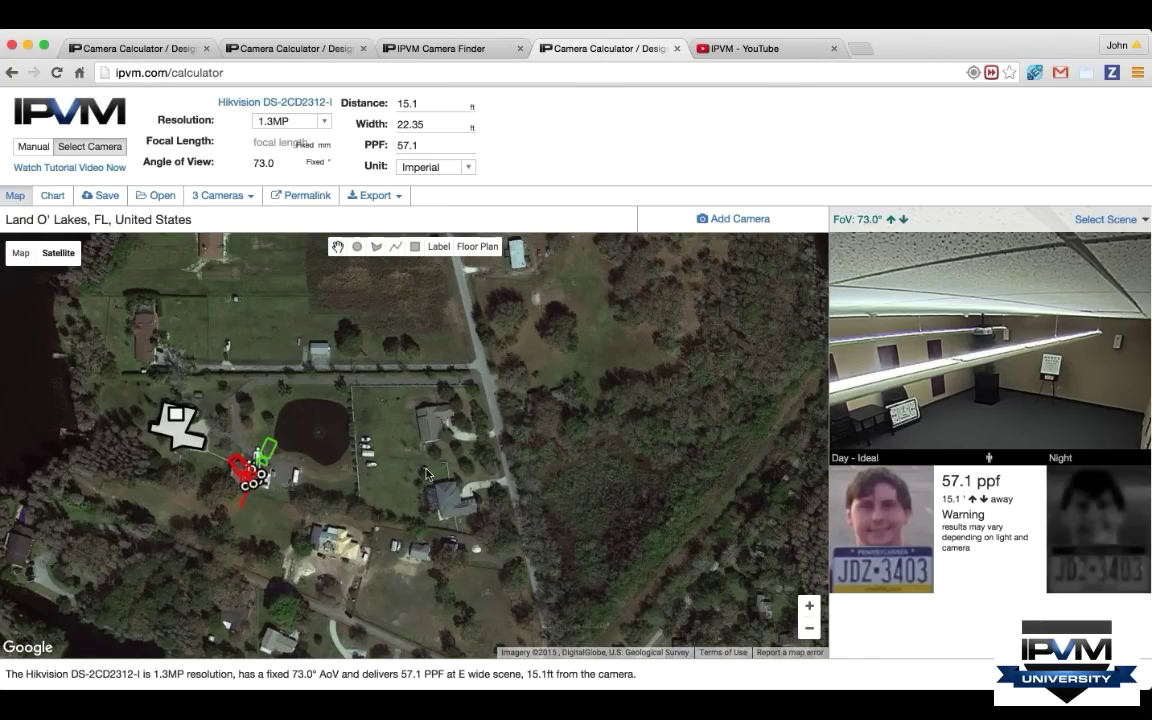
pyautogui.click(478, 246)
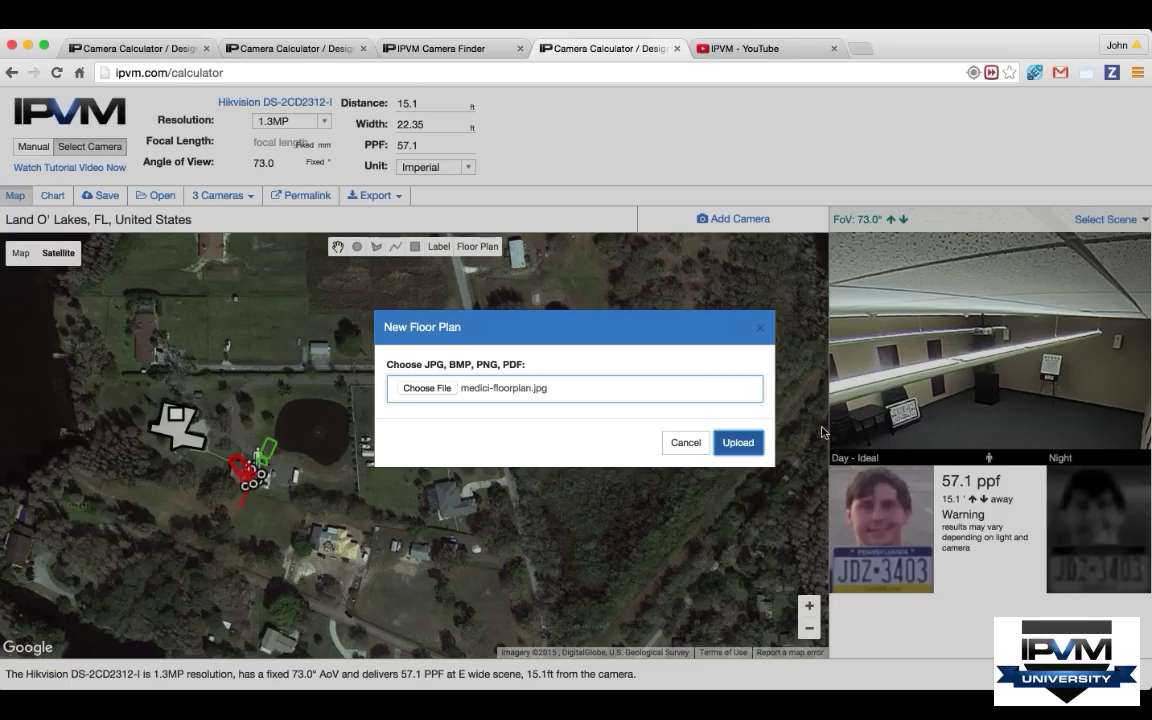
pyautogui.press('Return')
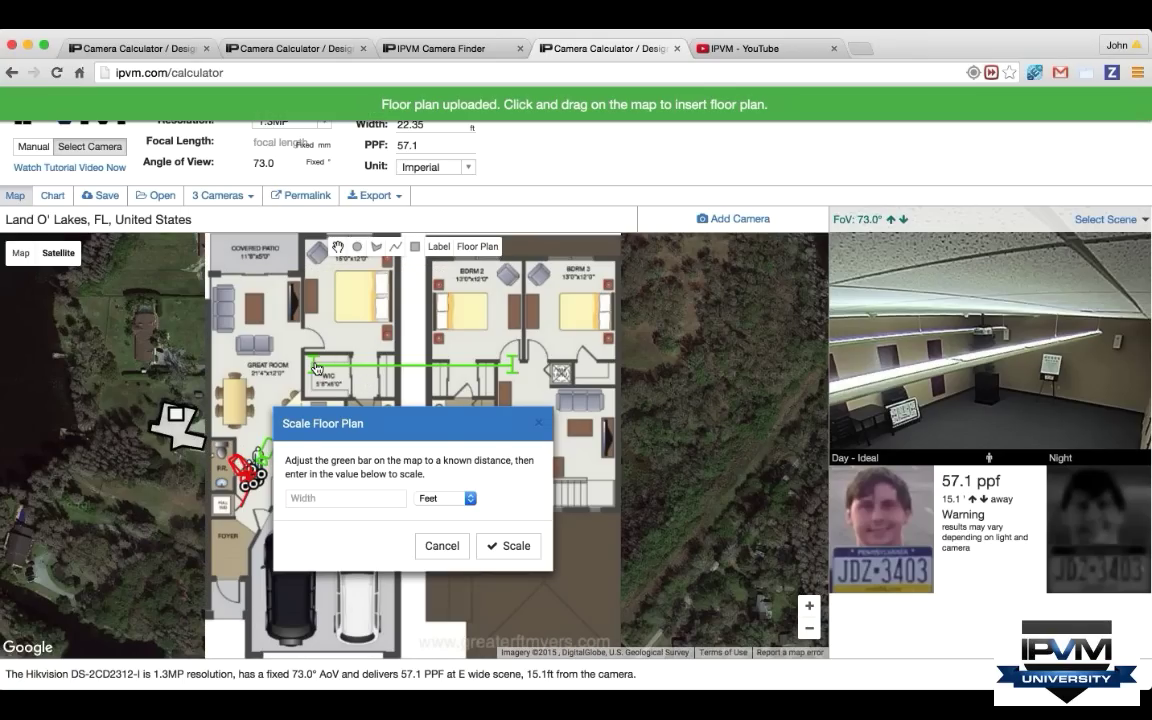
# - Scale the new floor plan by fitting the reference bar across bedroom 2's width and setting that distance to 13 feet
pyautogui.moveTo(314, 367); pyautogui.dragTo(433, 330)
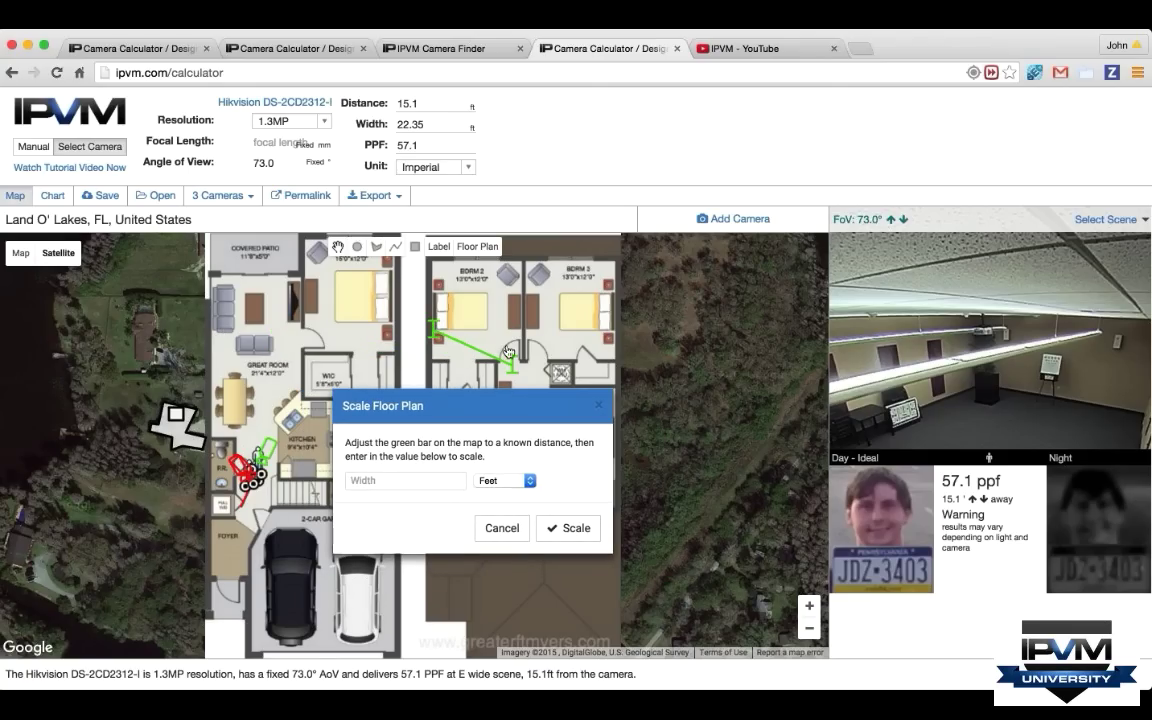
pyautogui.moveTo(508, 352); pyautogui.dragTo(520, 327)
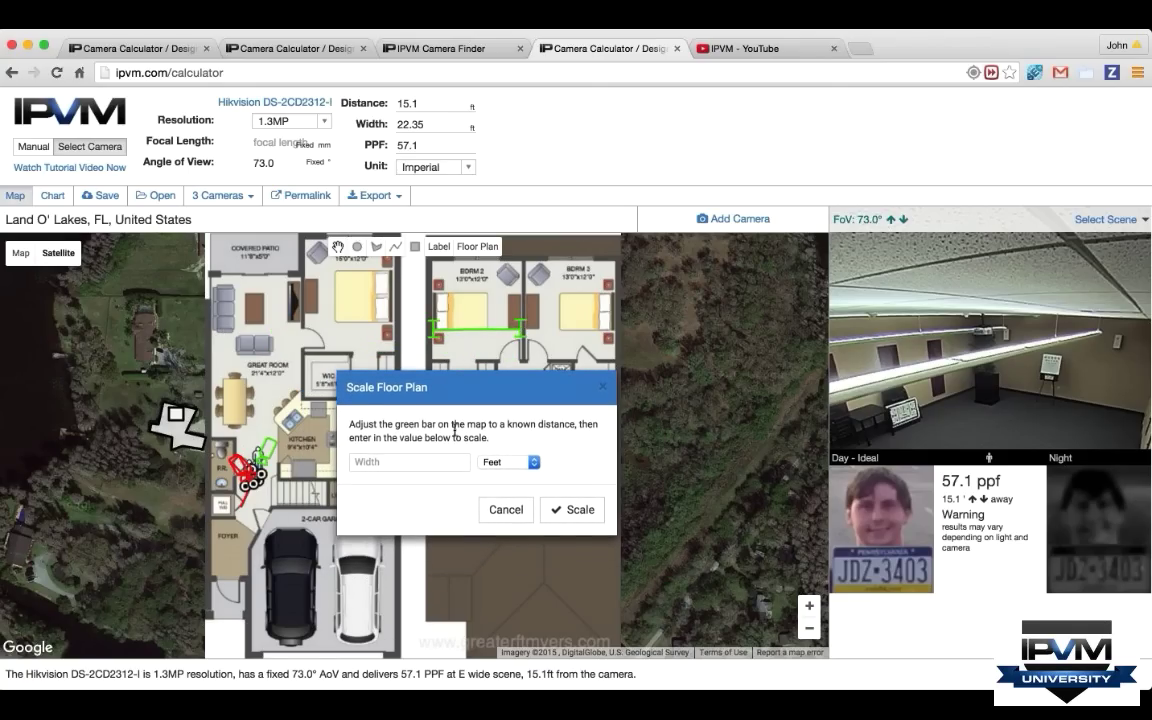
pyautogui.press('Tab')
pyautogui.write('13')
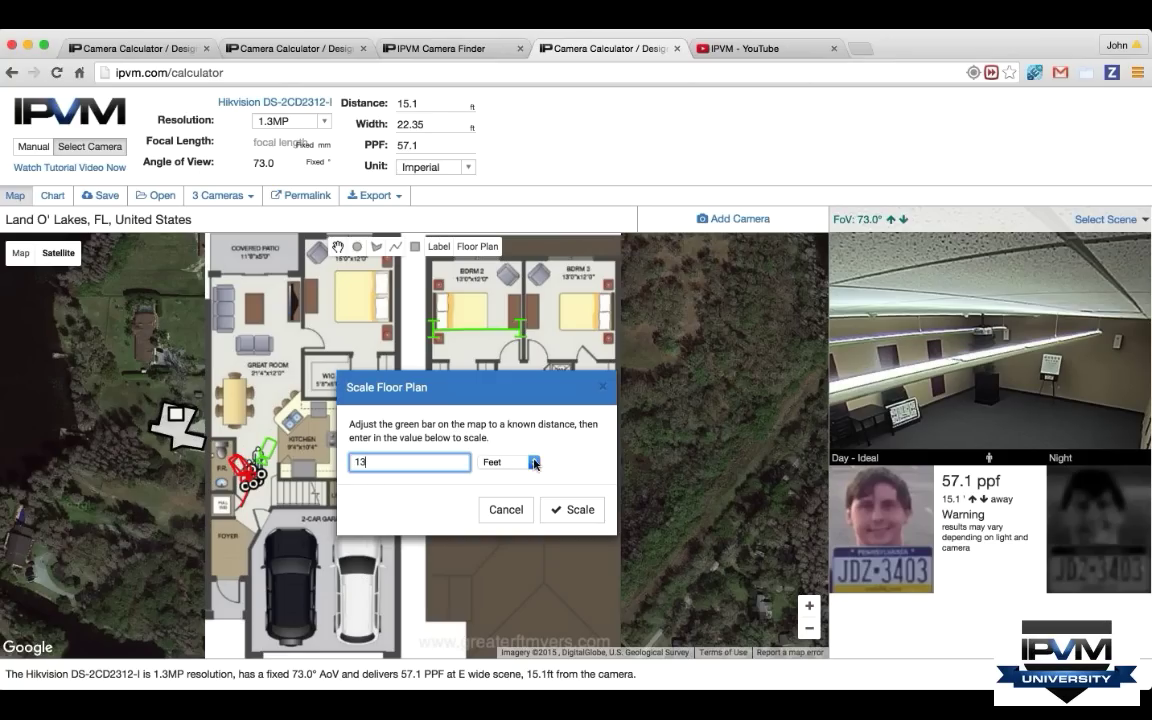
pyautogui.press('Tab')
pyautogui.click(588, 509)
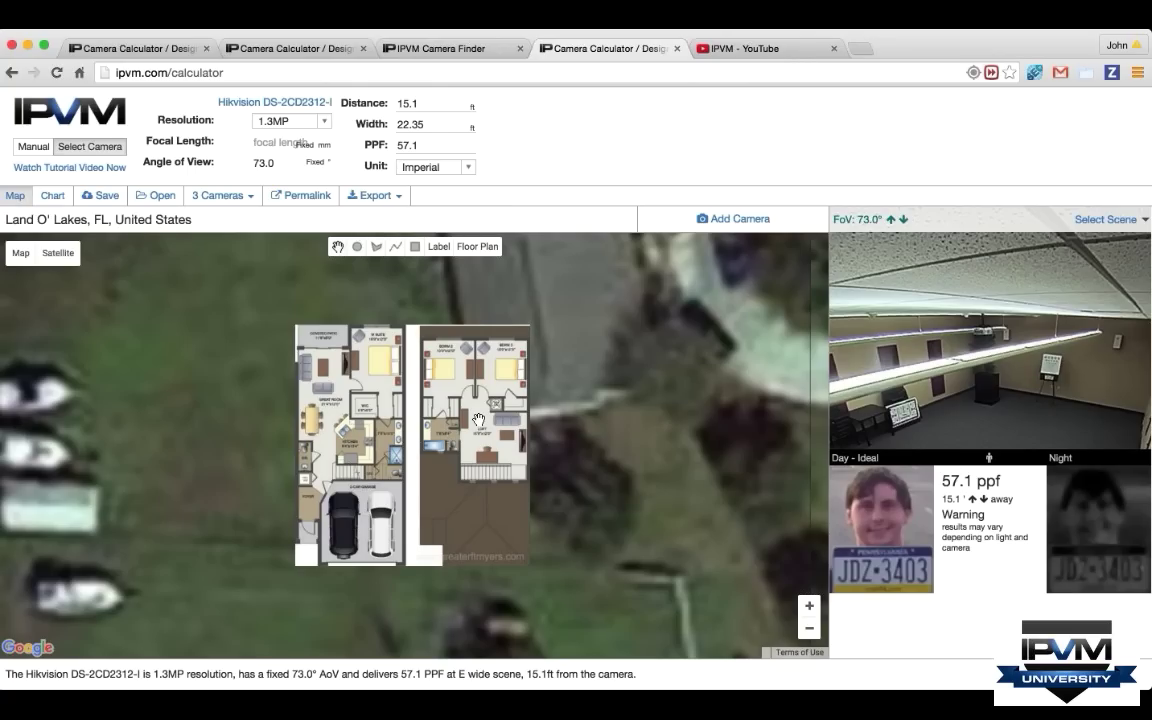
# - Add a camera in the new floor plan's loft and aim it north-northwest, with its target about 14.1 ft away
pyautogui.rightClick(500, 455)
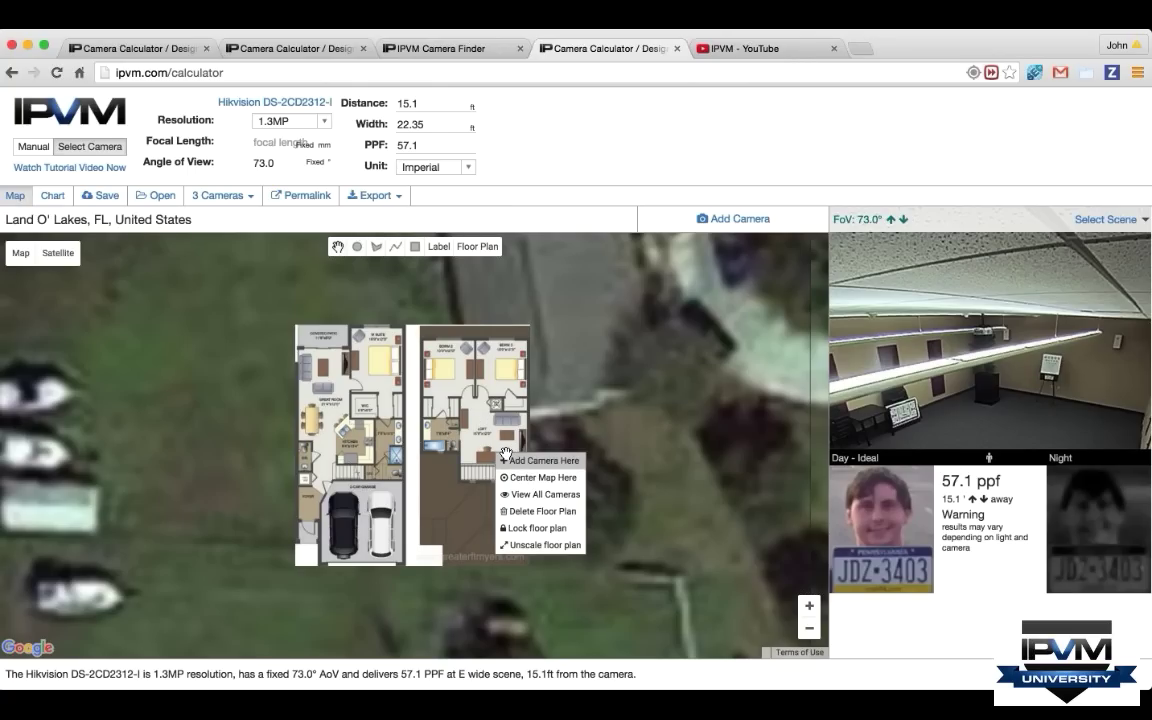
pyautogui.click(540, 460)
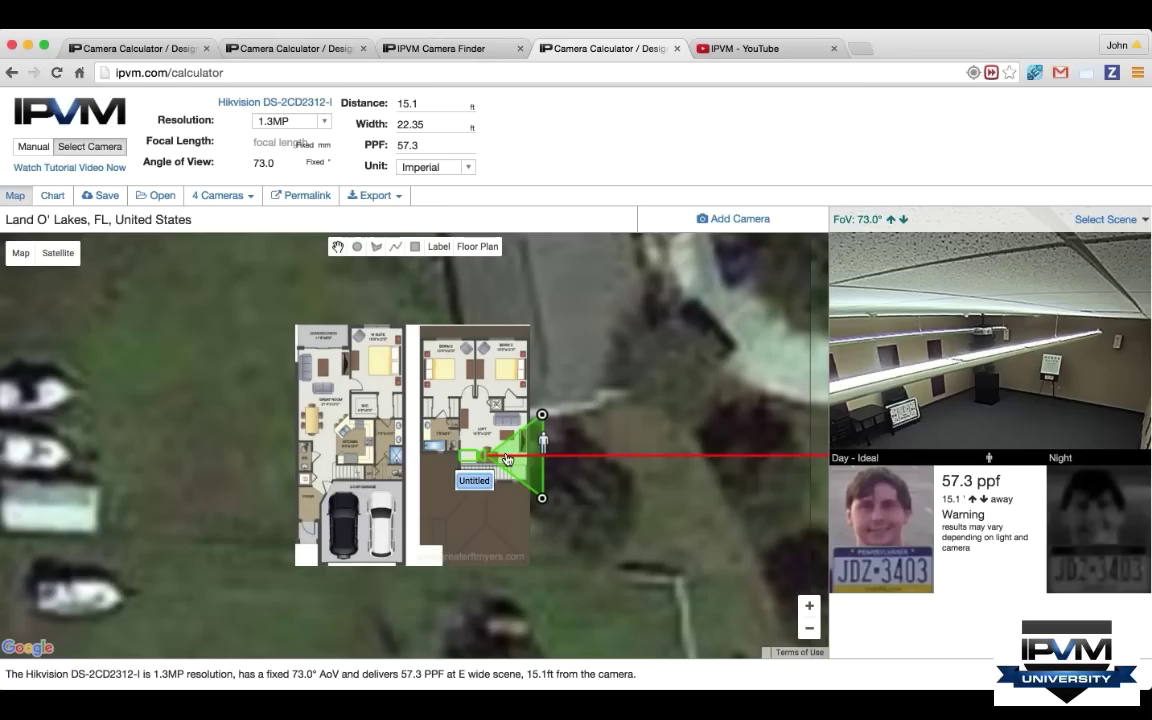
pyautogui.moveTo(541, 414); pyautogui.dragTo(470, 408)
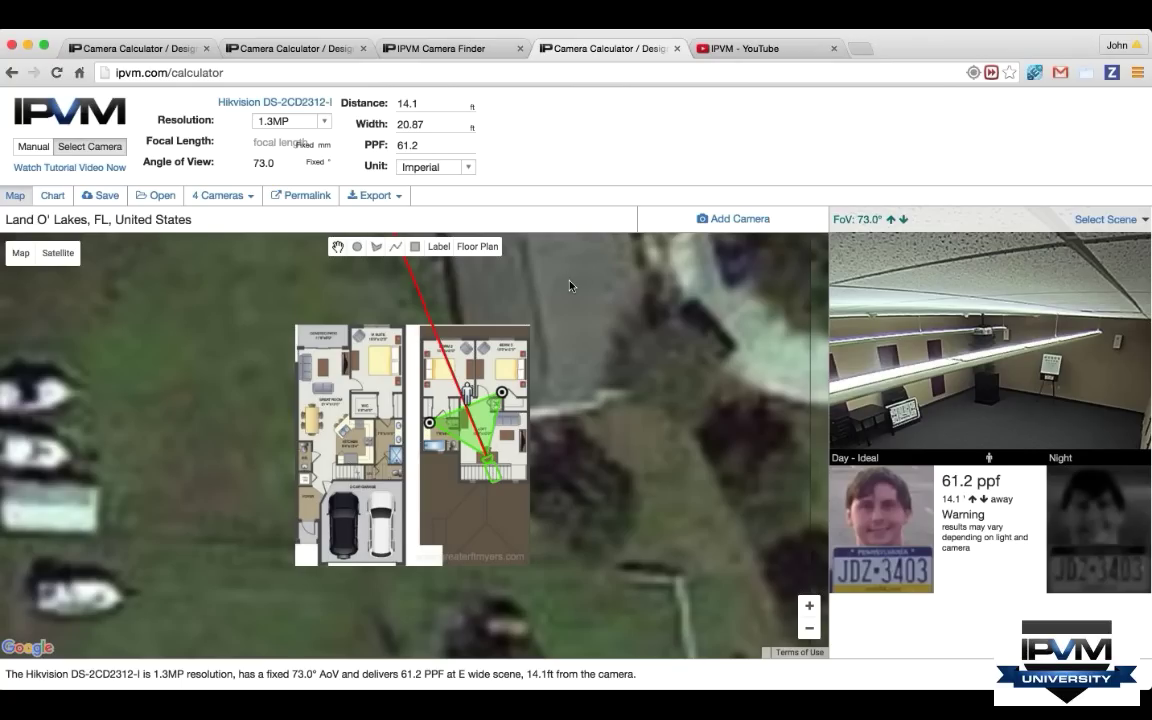
# - Review the Statue of Liberty design and the eastern side of the Googleplex Markup design
pyautogui.click(321, 50)
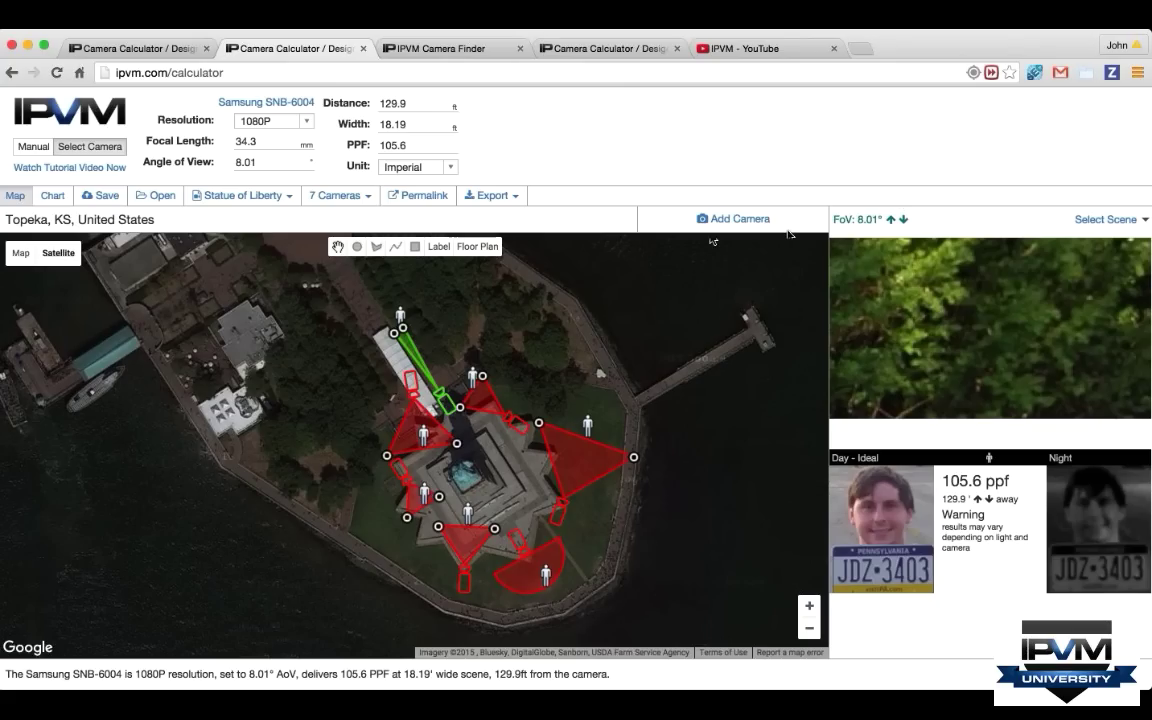
pyautogui.click(145, 46)
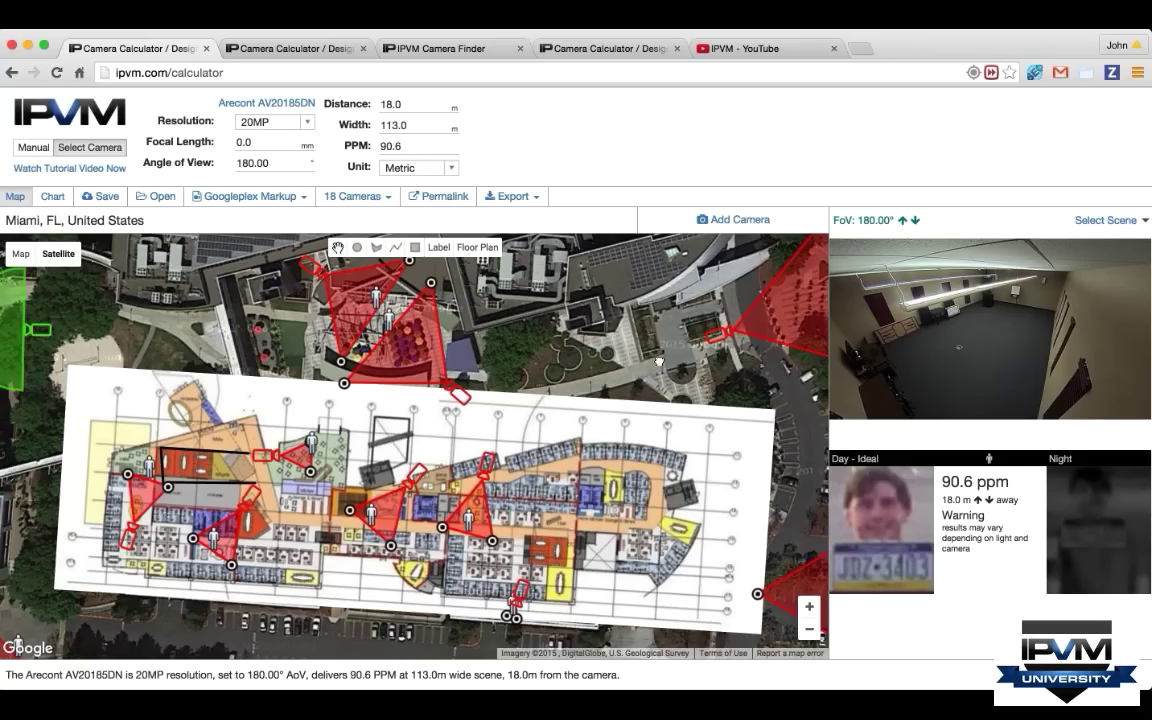
pyautogui.moveTo(546, 339); pyautogui.dragTo(363, 304)
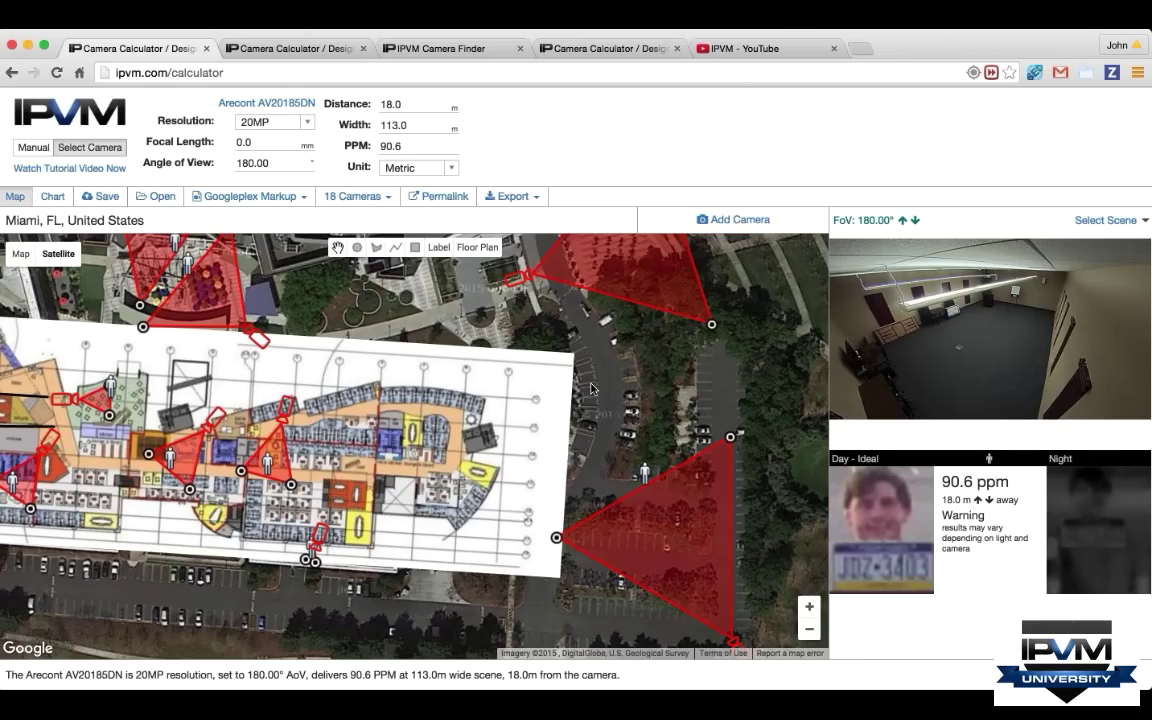
# - Open the site's Tests page in a new tab, look through the video surveillance tests and return to the calculator
pyautogui.moveTo(511, 338); pyautogui.dragTo(511, 556)
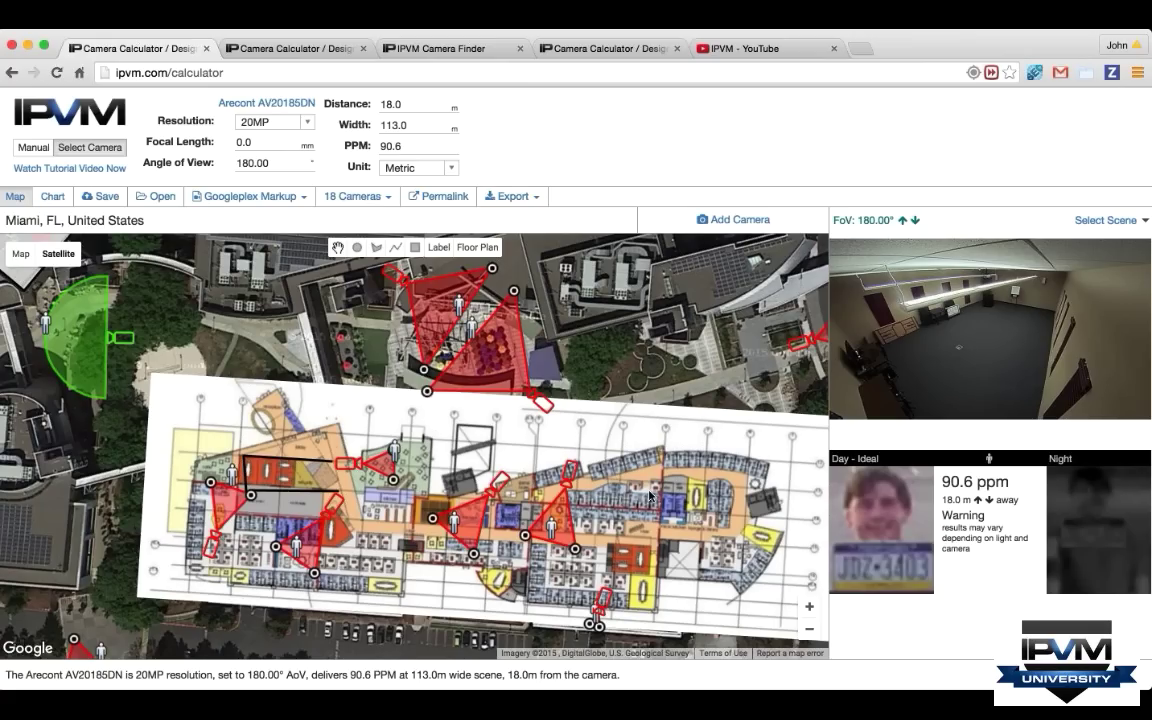
pyautogui.click(105, 197)
pyautogui.scroll(3, 730, 154)
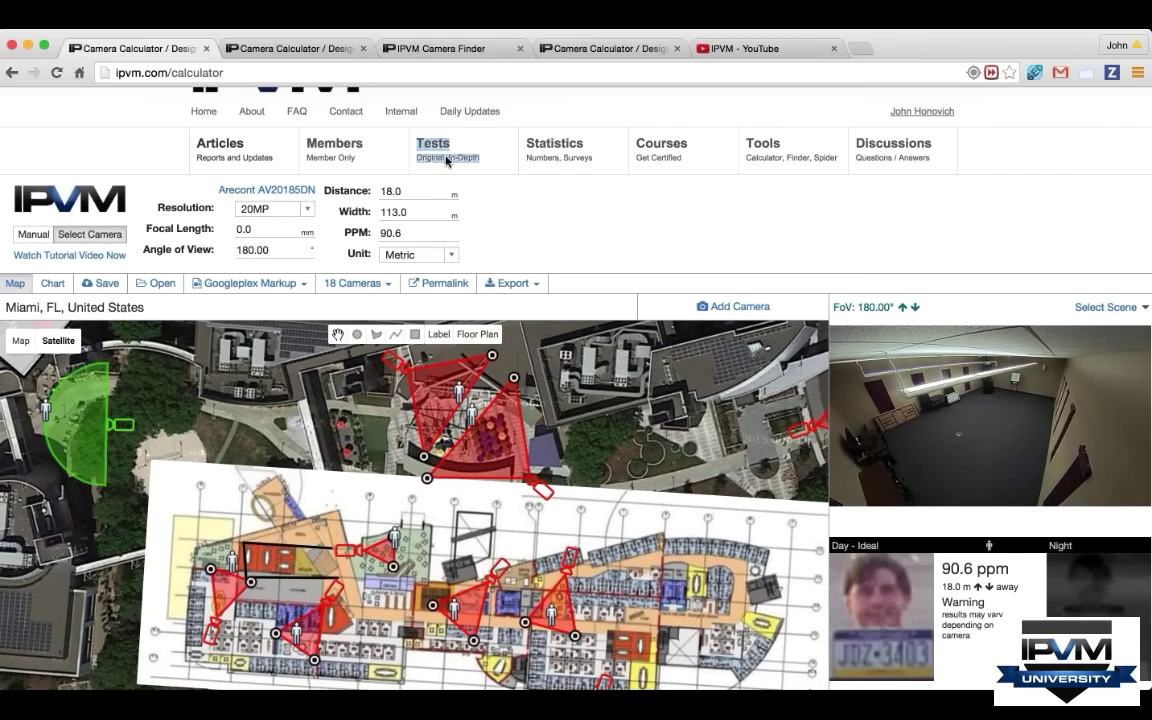
pyautogui.moveTo(447, 161); pyautogui.dragTo(305, 61)
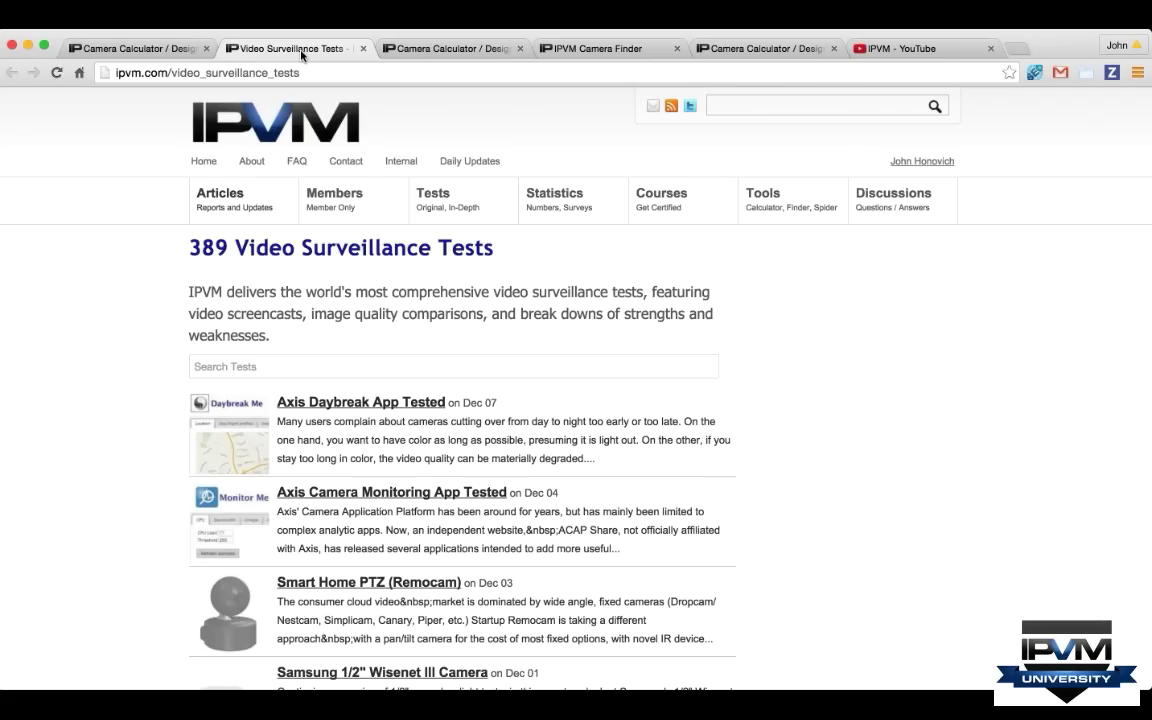
pyautogui.press('space')
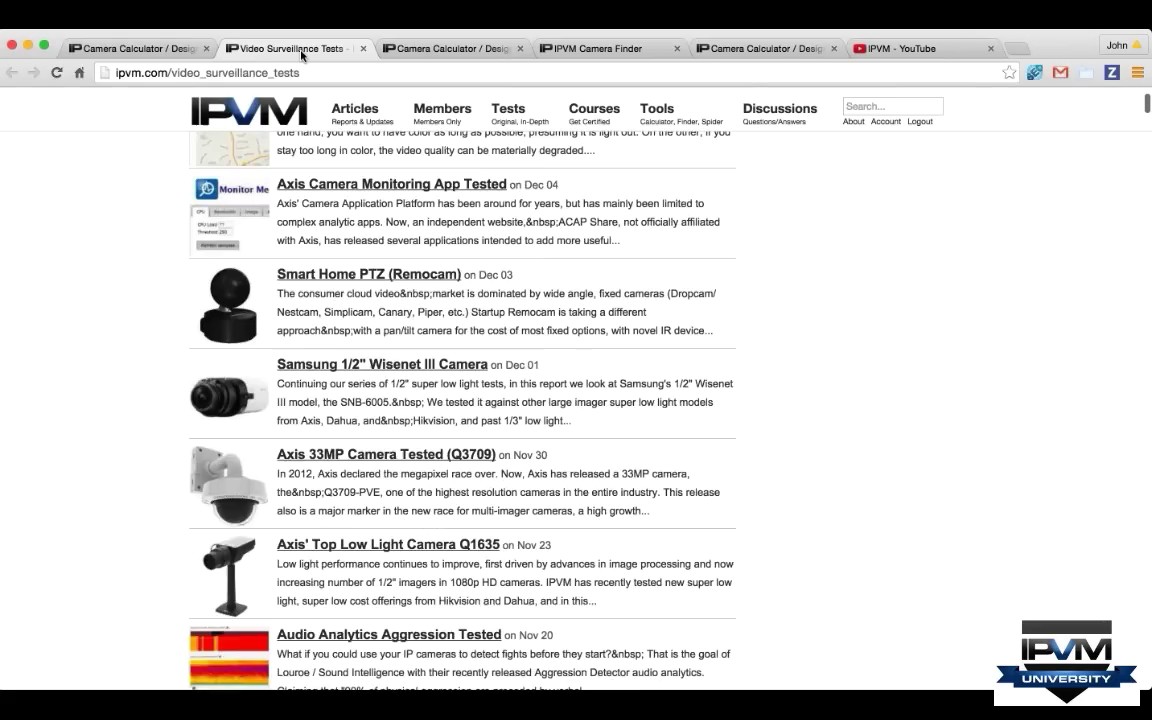
pyautogui.press('space')
pyautogui.press('space')
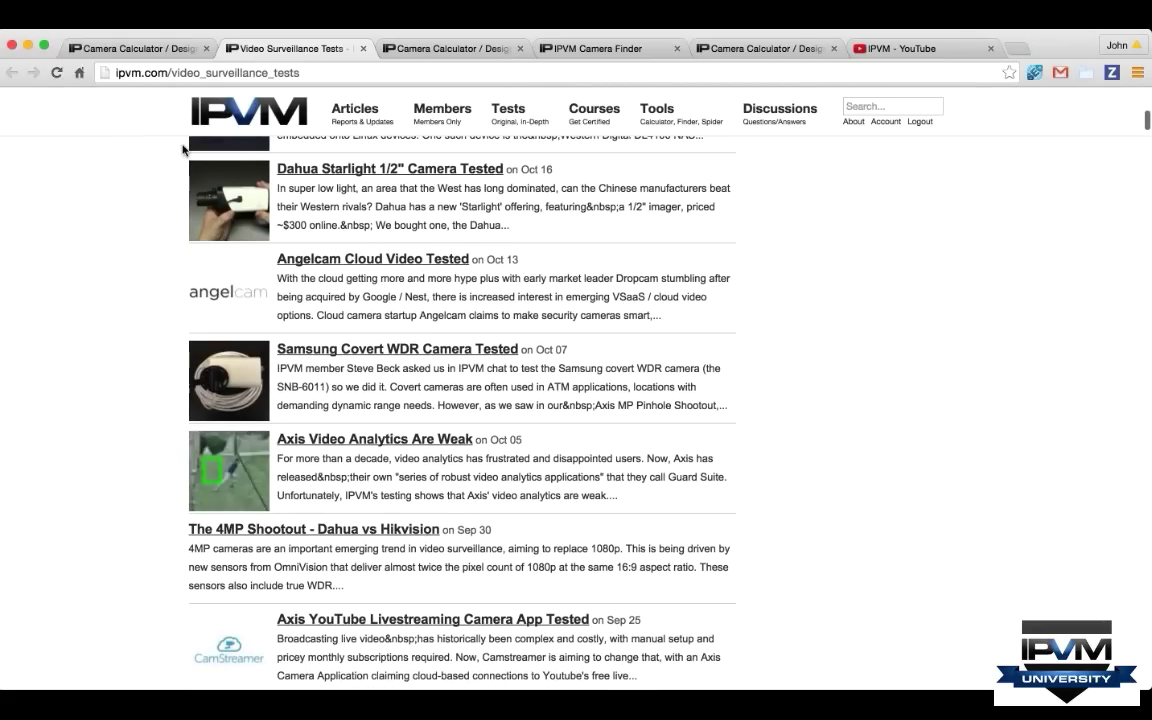
pyautogui.click(153, 52)
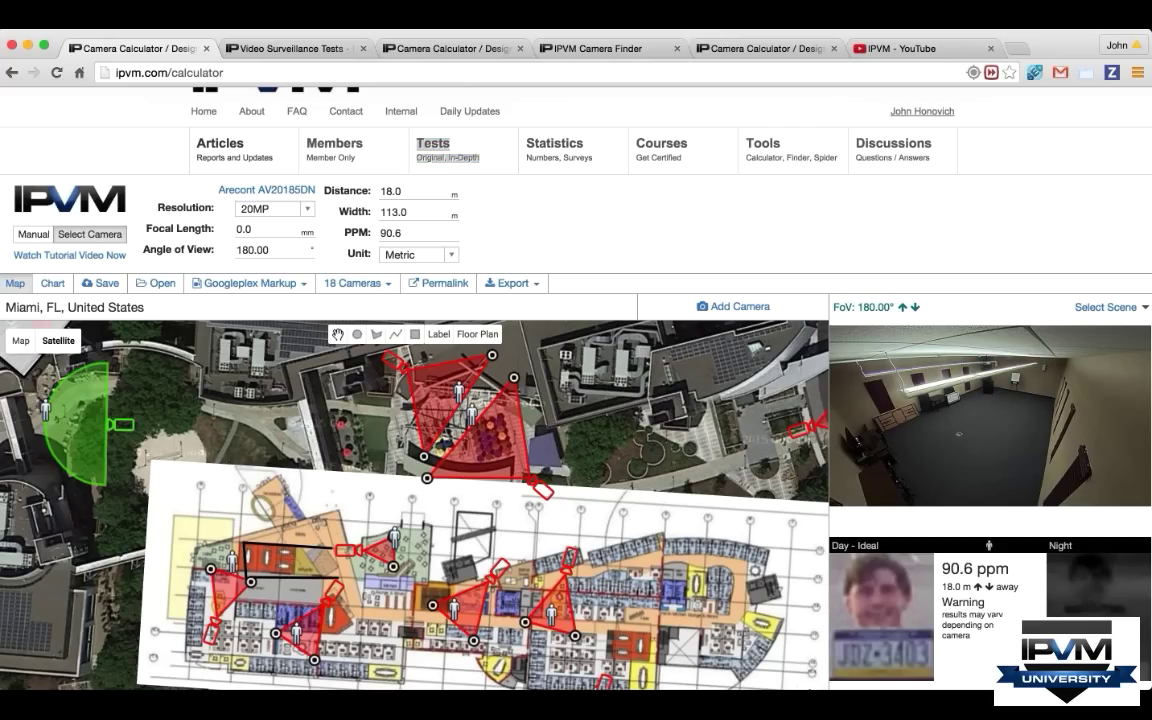
# - In the Statue of Liberty design, add a camera on the eastern shore and aim it over the pier, about 609.9 ft away with a 23° angle of view
pyautogui.click(428, 47)
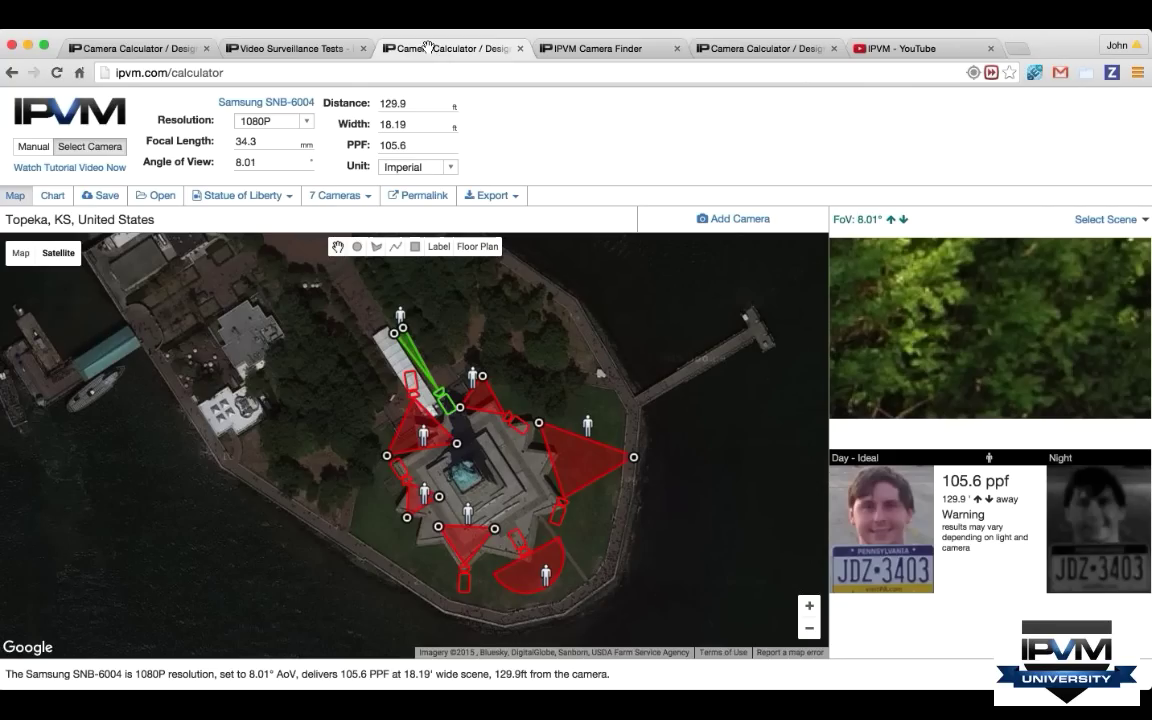
pyautogui.moveTo(301, 352); pyautogui.dragTo(126, 402)
pyautogui.rightClick(444, 451)
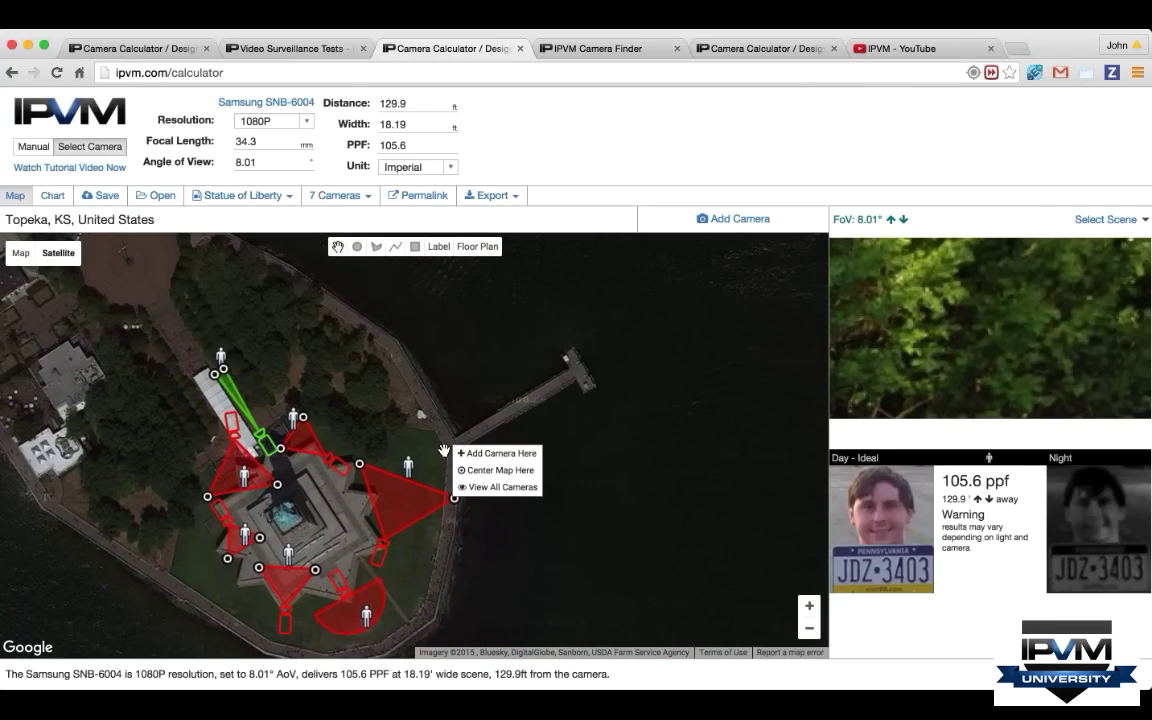
pyautogui.click(497, 453)
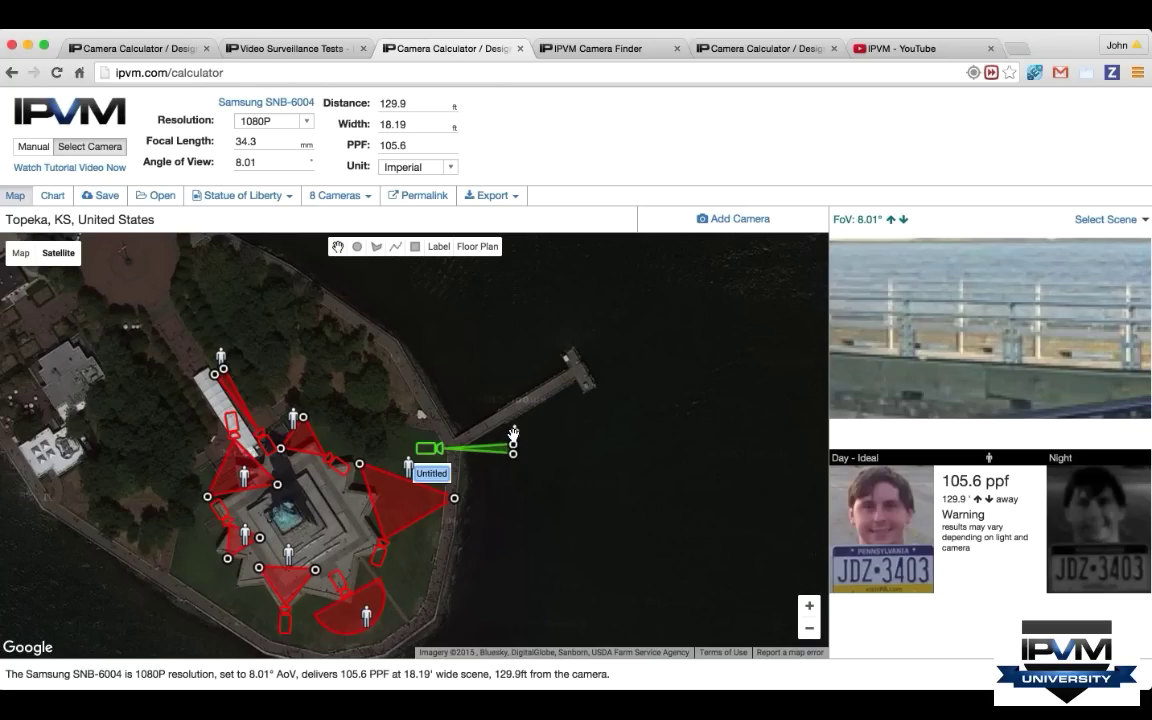
pyautogui.moveTo(513, 433); pyautogui.dragTo(597, 389)
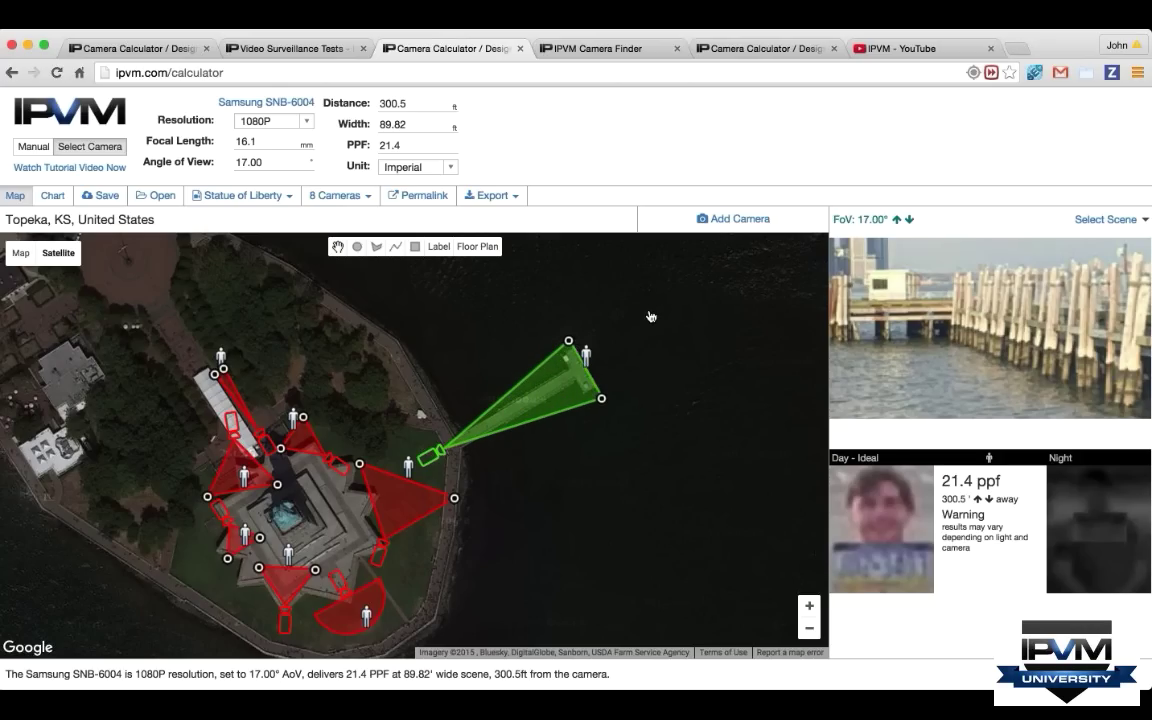
pyautogui.moveTo(587, 358); pyautogui.dragTo(743, 297)
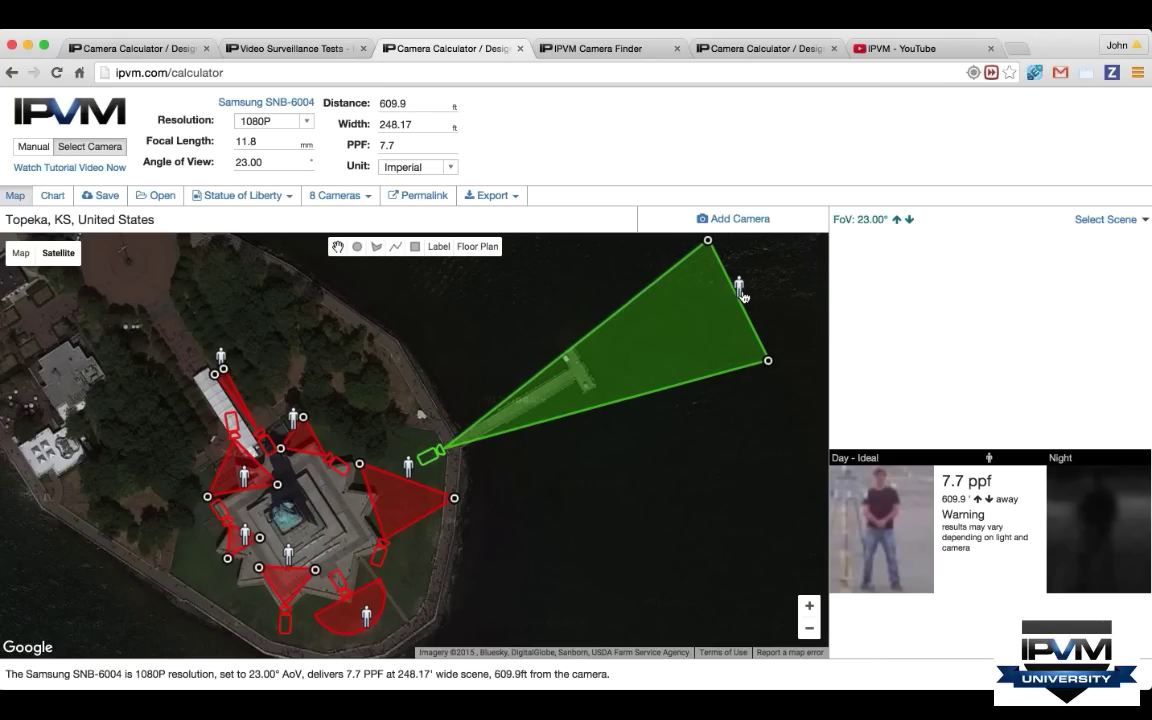
# - Switch the pier camera to manual specifications and set its resolution to VGA
pyautogui.click(268, 121)
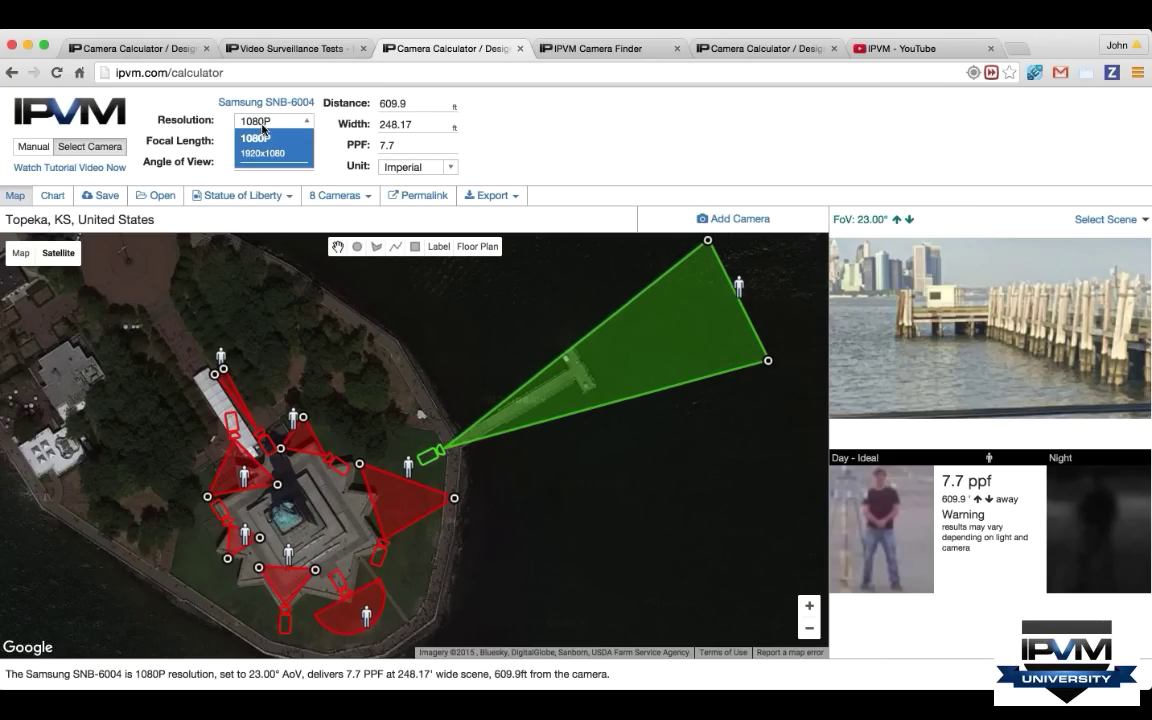
pyautogui.click(42, 147)
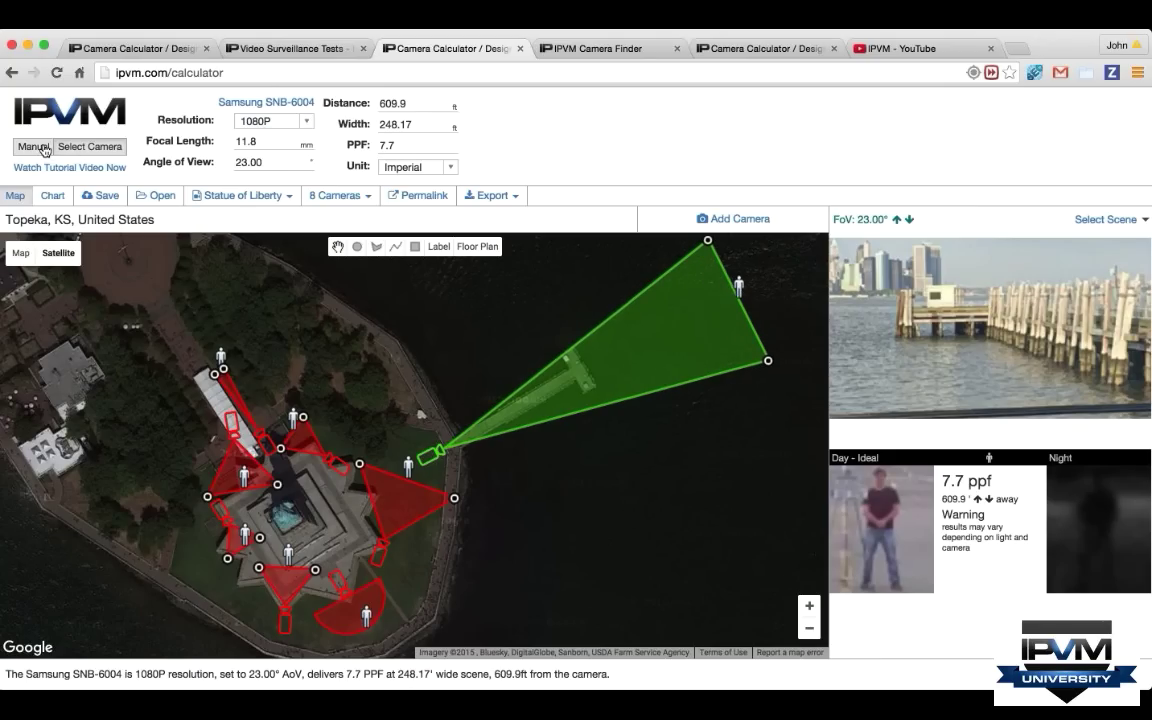
pyautogui.click(256, 108)
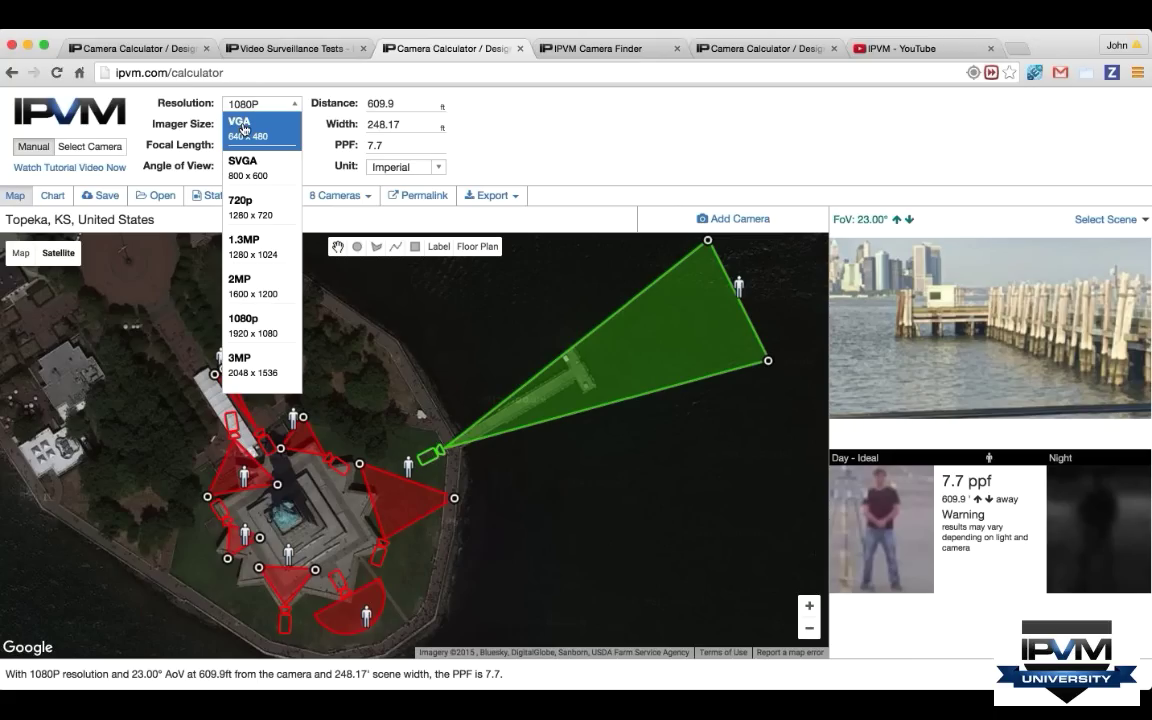
pyautogui.click(243, 129)
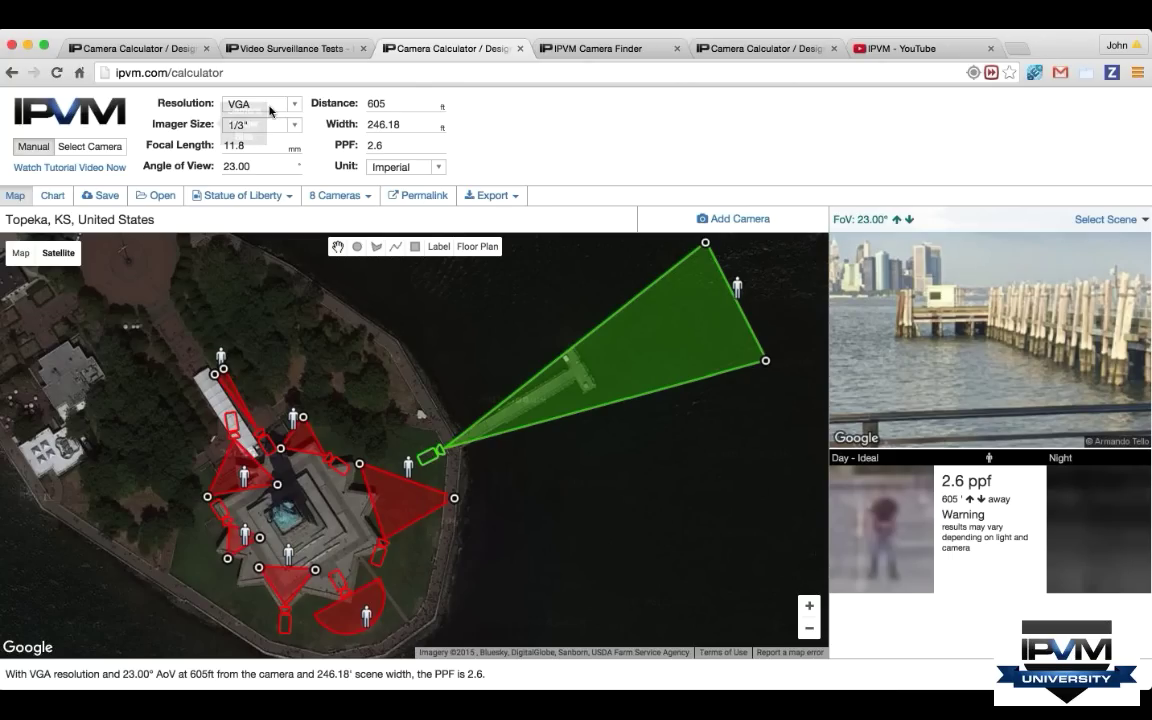
# - Look over the camera model selection list, then return the pier camera to manual specifications at 1080P
pyautogui.click(90, 146)
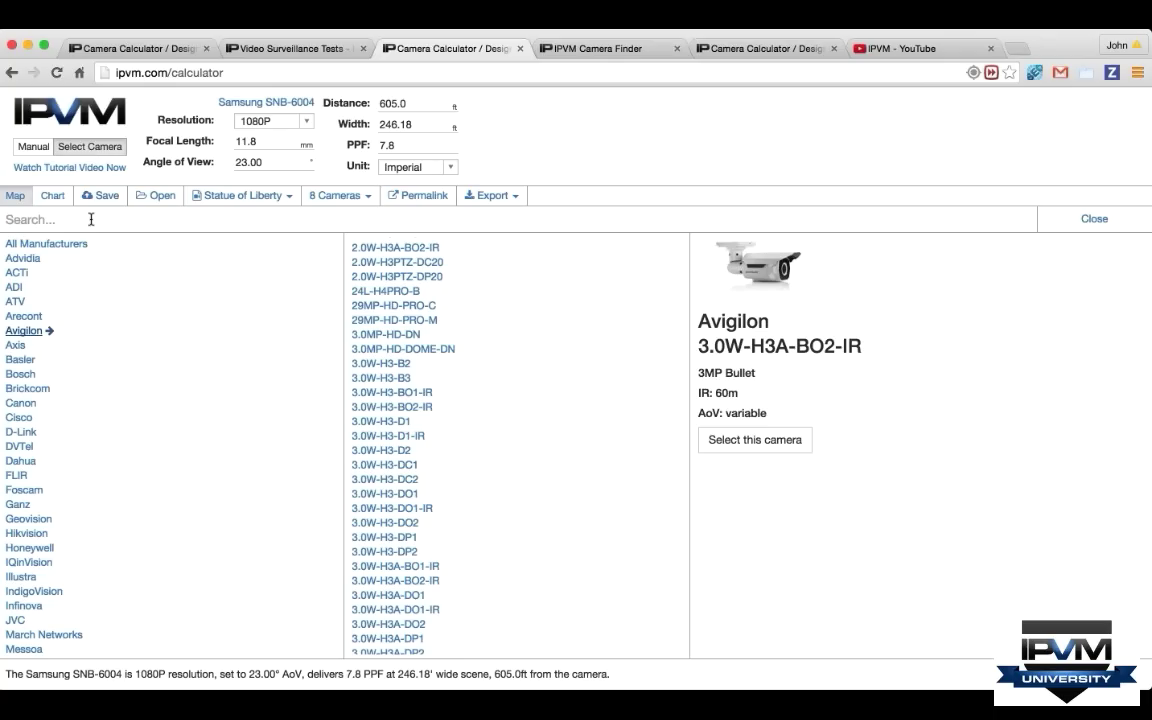
pyautogui.click(91, 219)
pyautogui.write('q')
pyautogui.press('BackSpace')
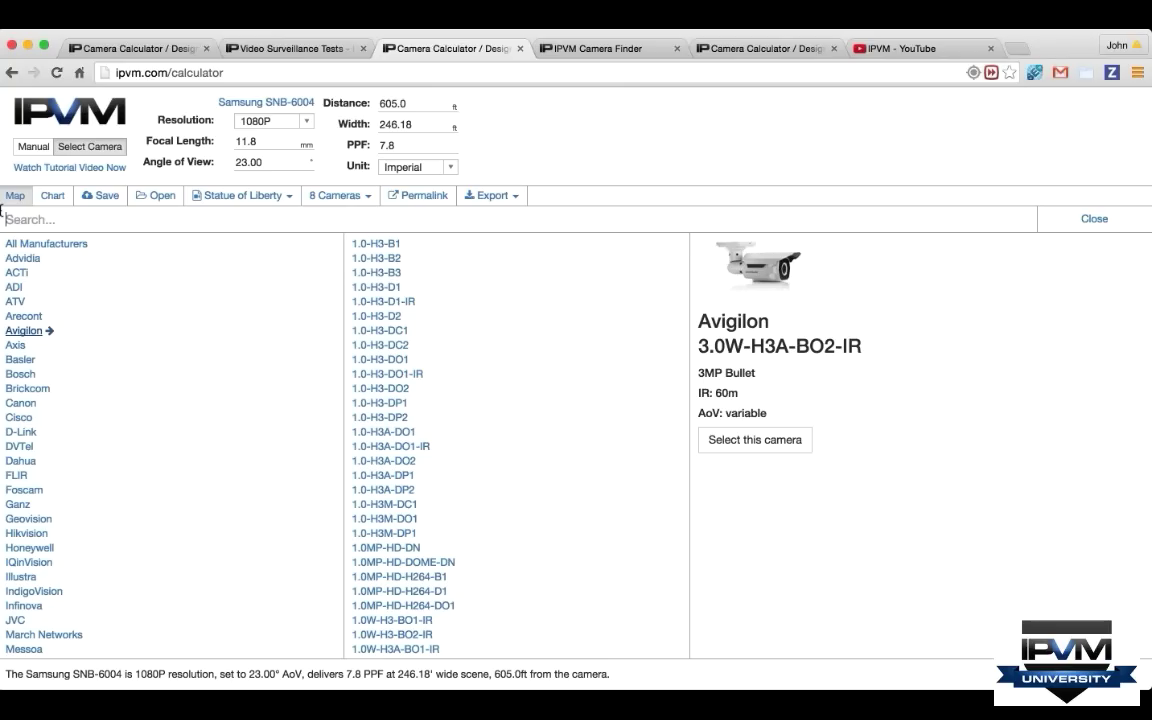
pyautogui.click(26, 151)
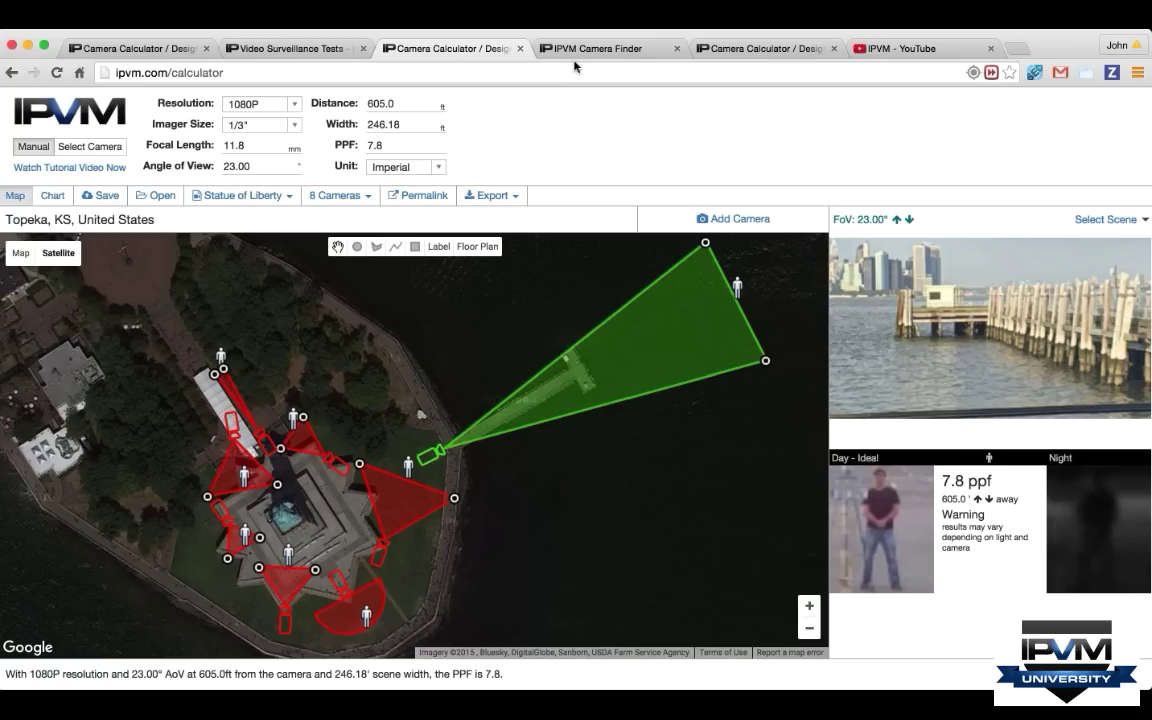
# - Return to the Land O' Lakes plan and unscale the medici floor plan
pyautogui.click(693, 50)
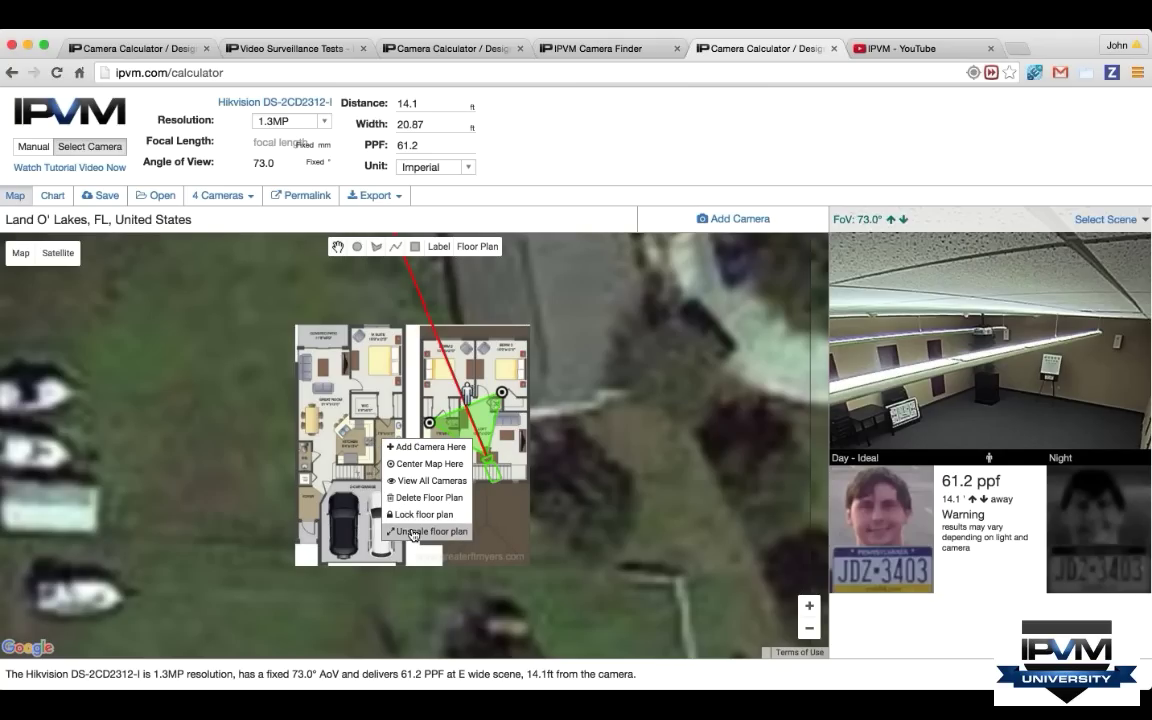
pyautogui.click(482, 548)
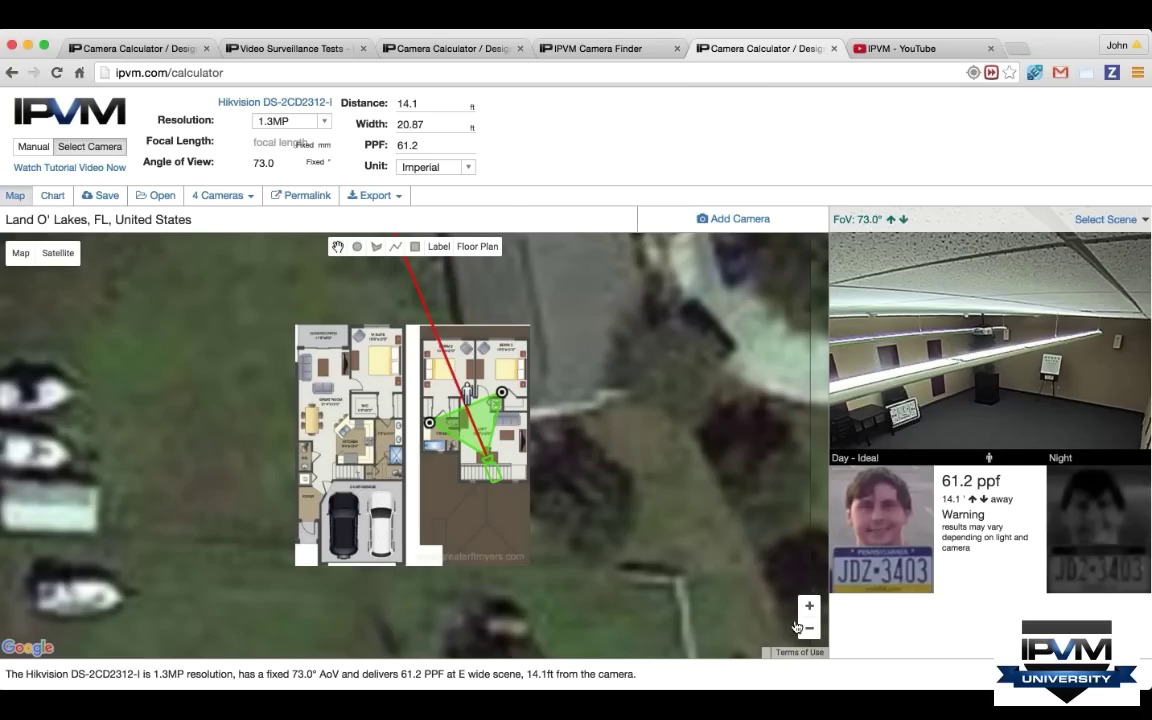
pyautogui.click(801, 627)
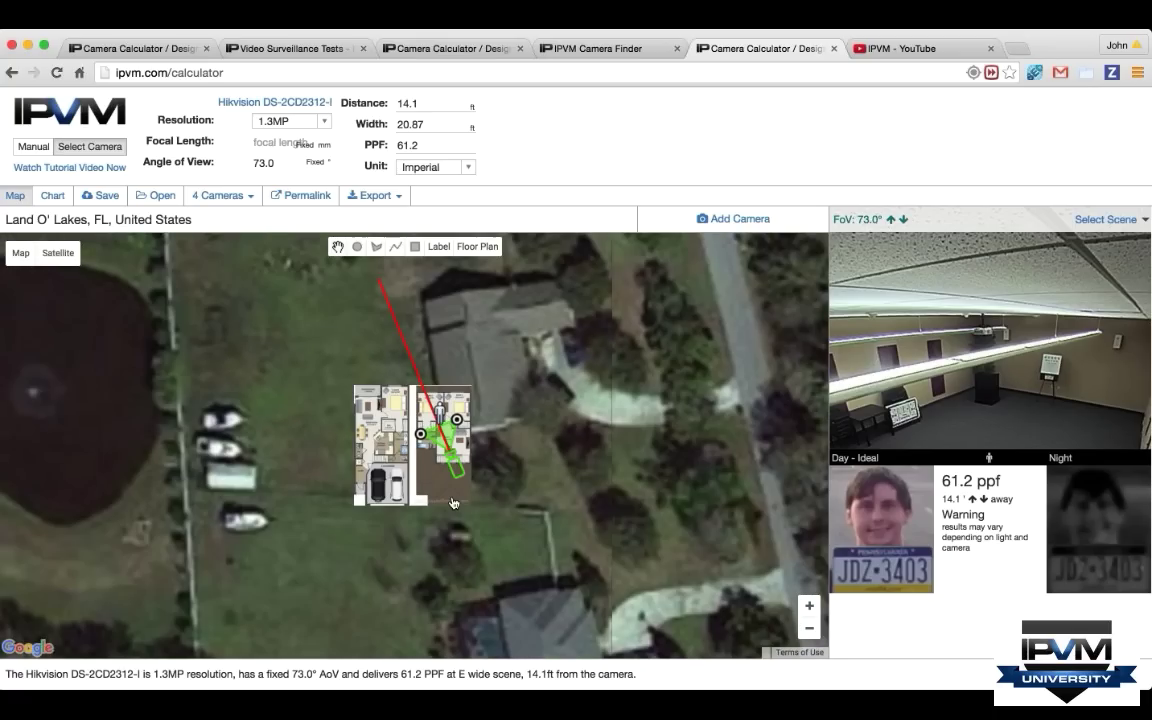
pyautogui.click(808, 628)
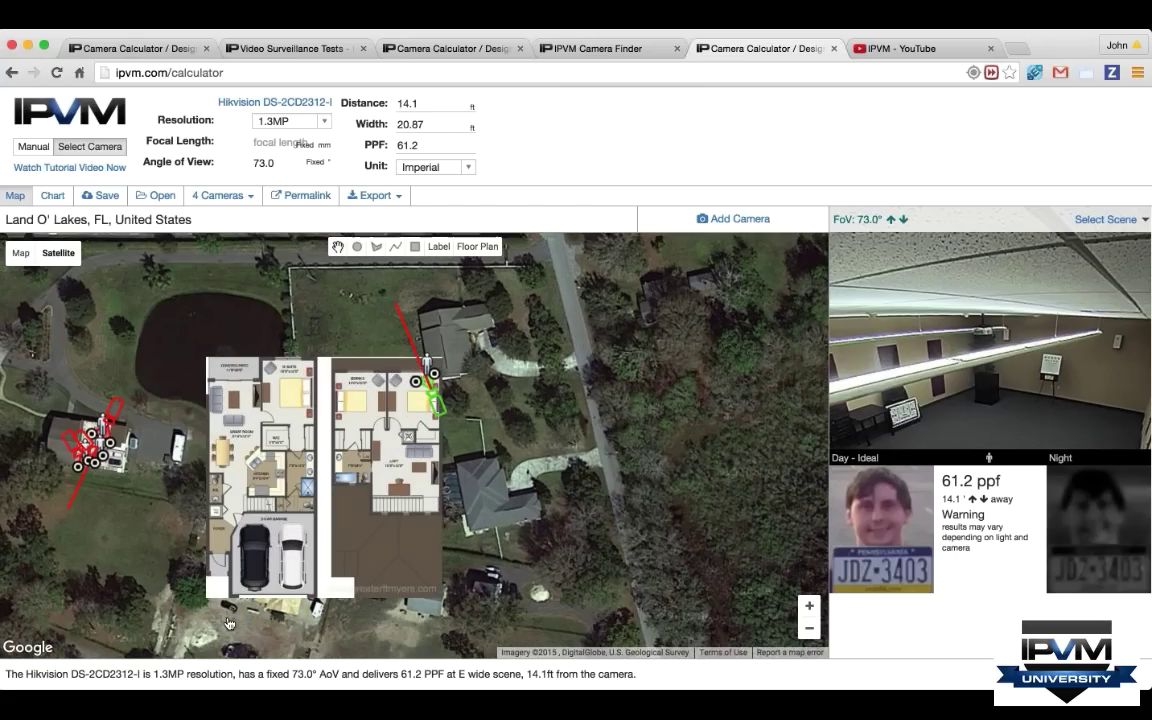
pyautogui.rightClick(288, 454)
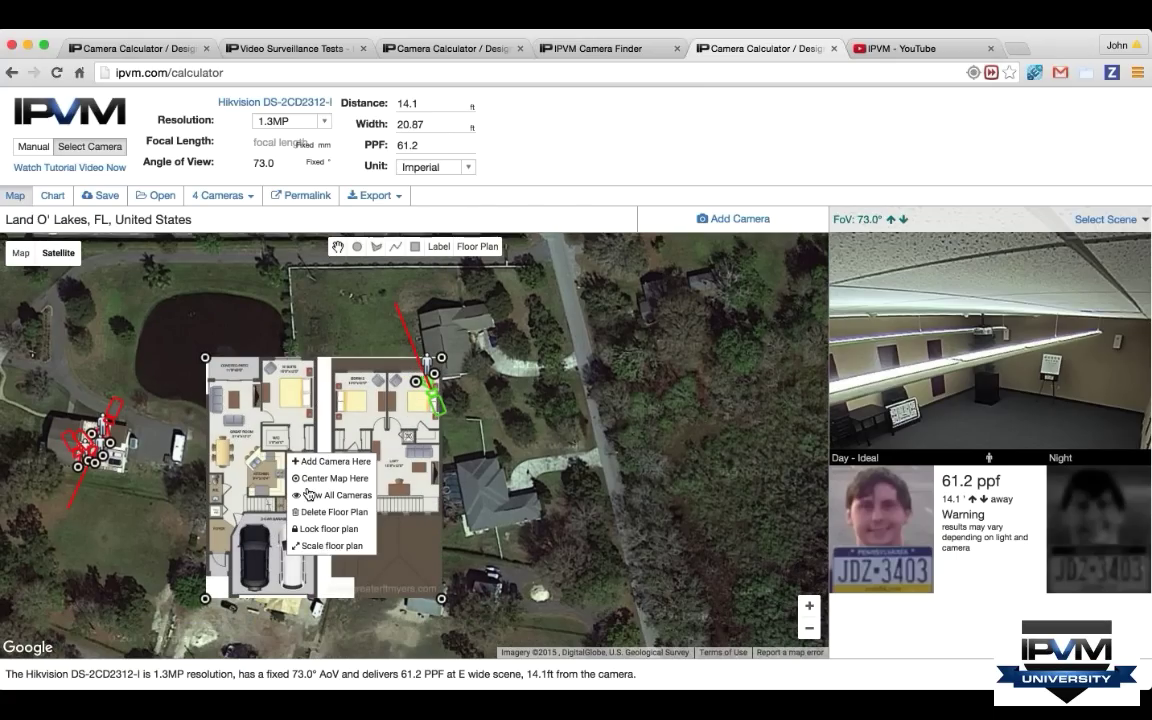
pyautogui.click(332, 546)
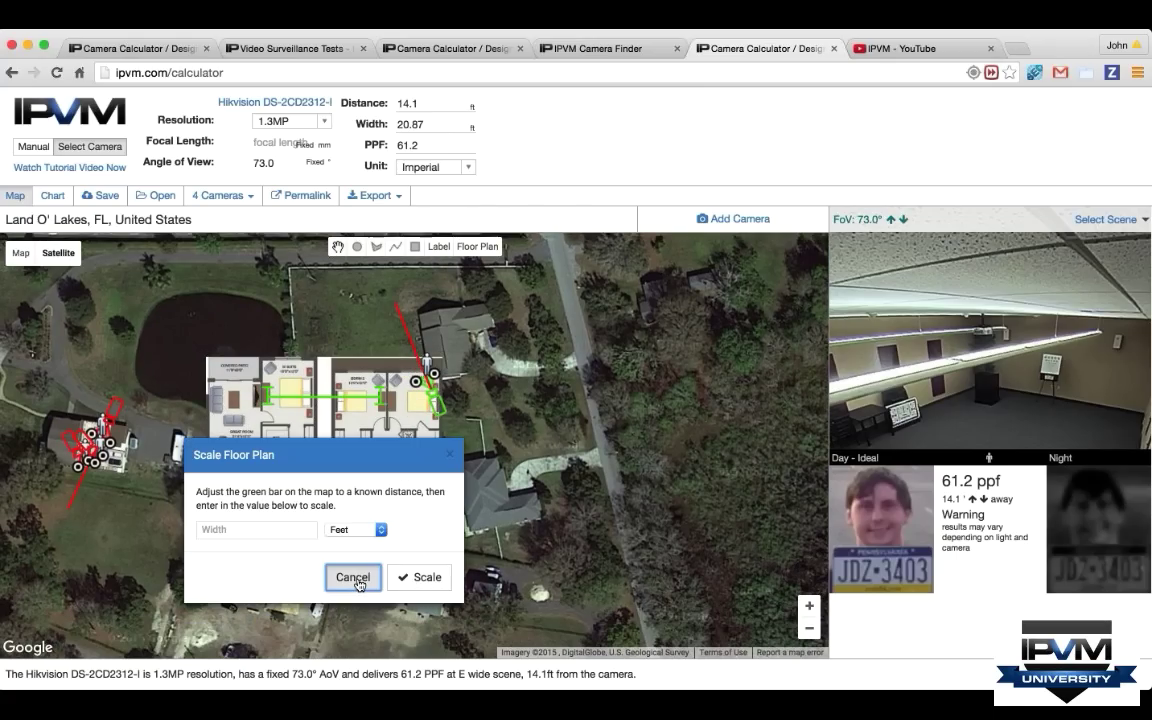
pyautogui.click(352, 578)
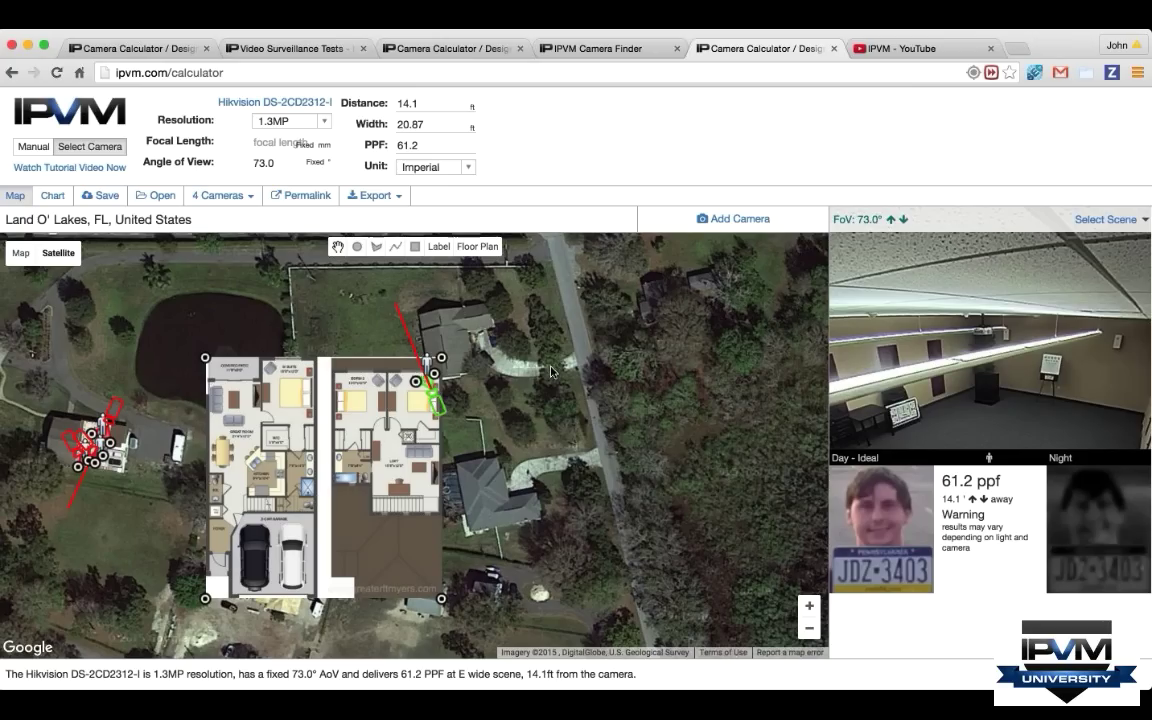
# - Move the selected camera onto the driveway east of the floor plan and extend its target to about 100.4 ft away
pyautogui.click(807, 604)
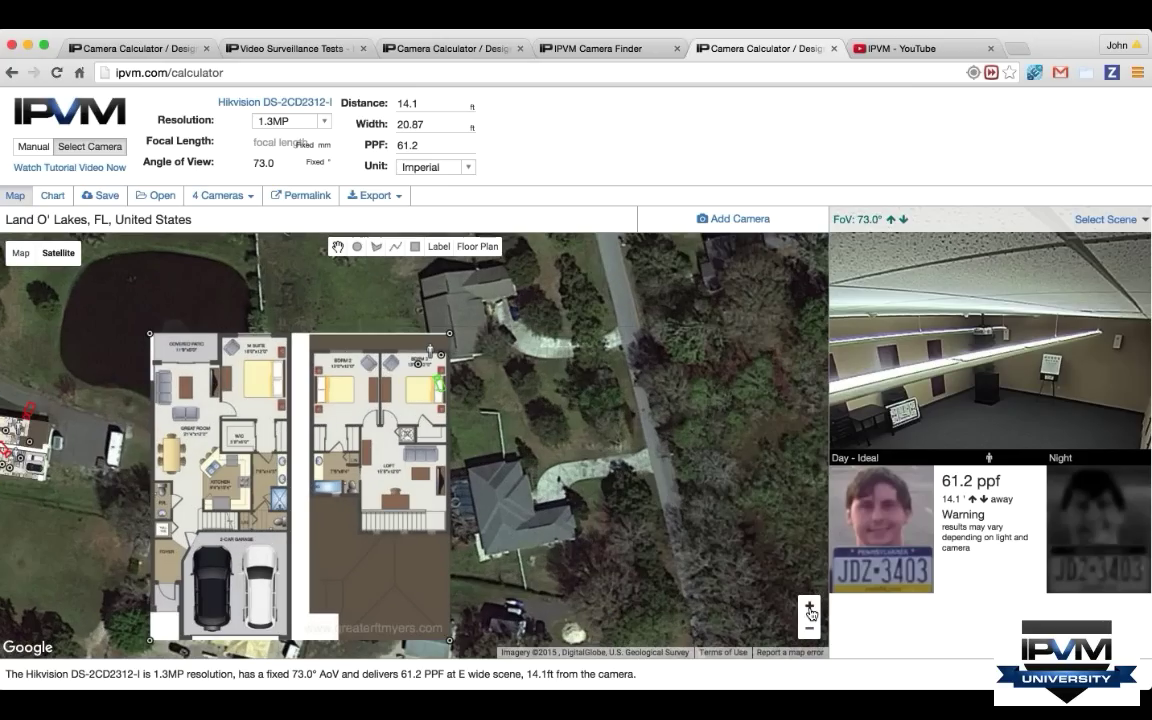
pyautogui.click(808, 605)
pyautogui.moveTo(440, 298)
pyautogui.mouseDown()
pyautogui.moveTo(603, 340)
pyautogui.moveTo(620, 370)
pyautogui.moveTo(650, 355)
pyautogui.moveTo(669, 410)
pyautogui.moveTo(613, 262)
pyautogui.mouseUp()
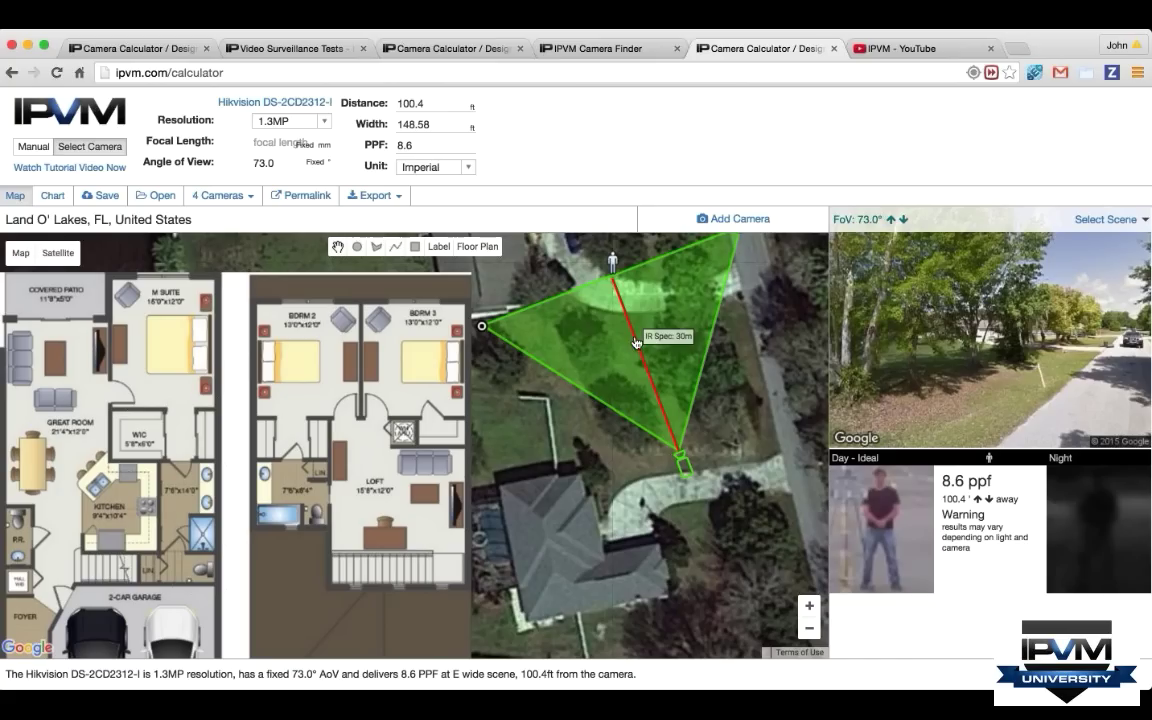
# - Edit the driveway camera to turn off Display IR Spec Range and save the change
pyautogui.click(646, 375)
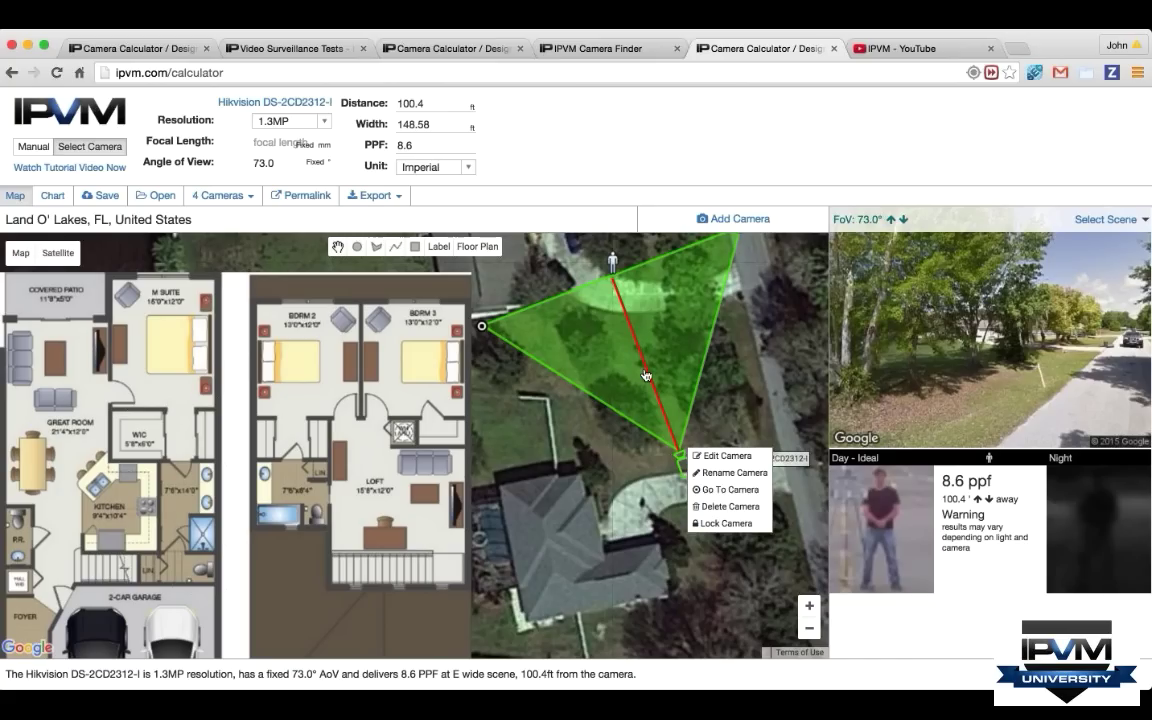
pyautogui.click(700, 457)
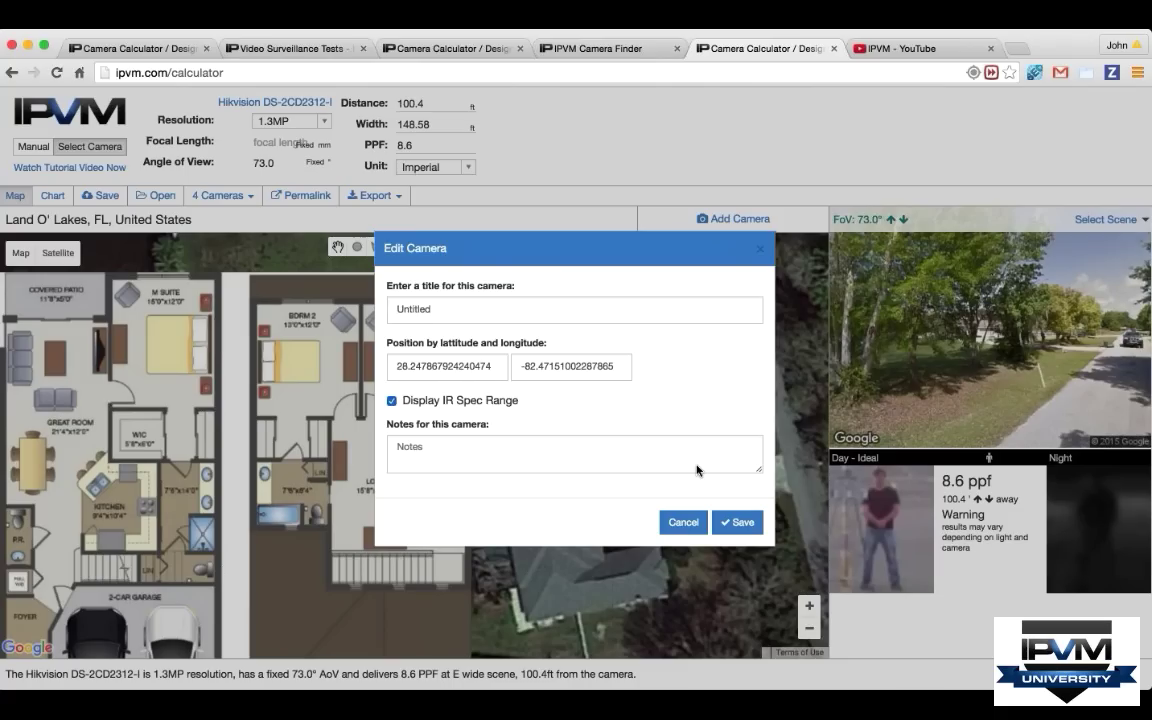
pyautogui.click(722, 515)
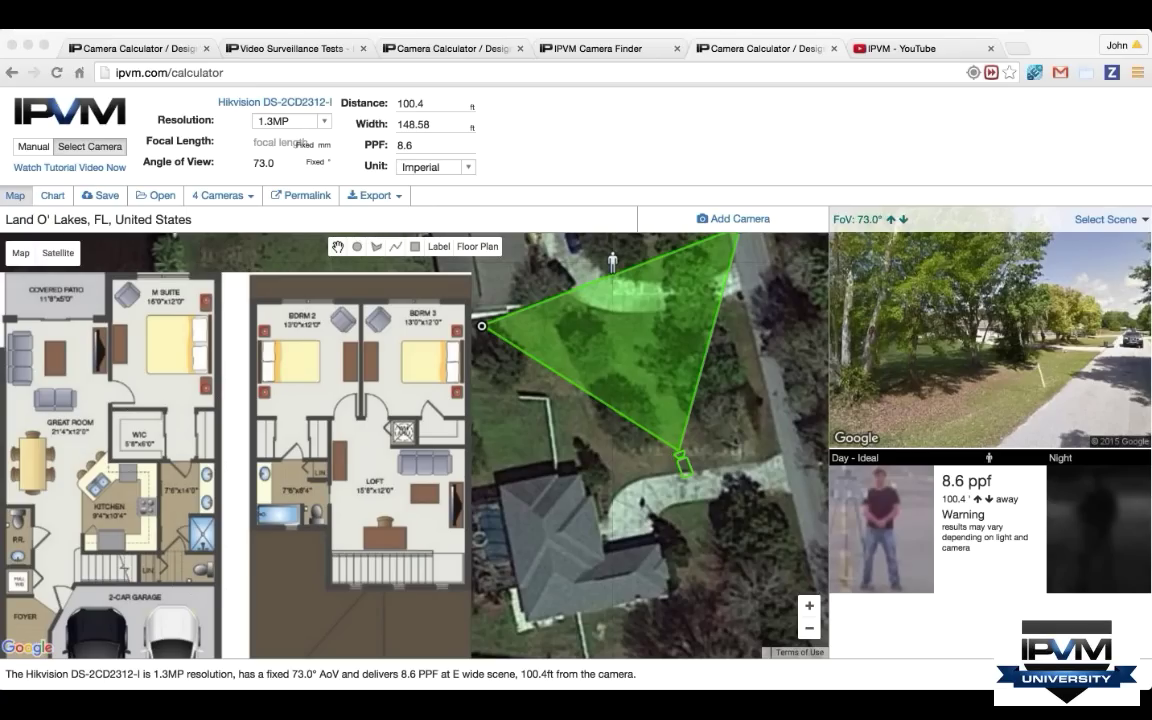
pyautogui.click(845, 629)
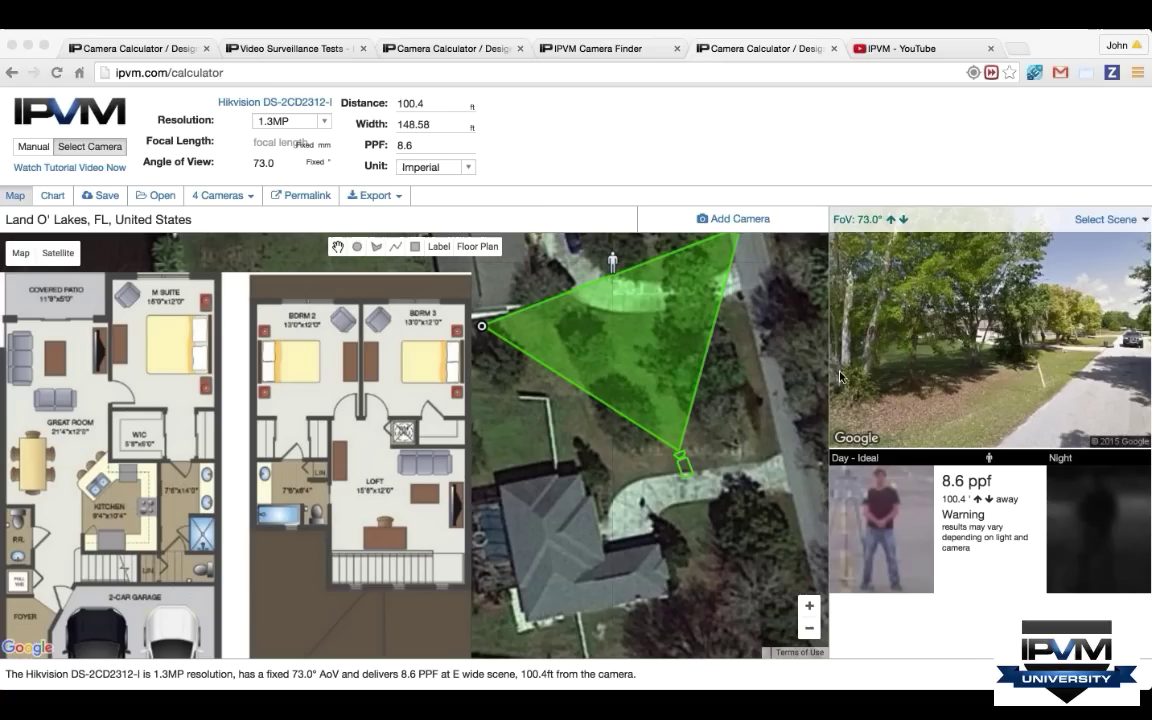
pyautogui.click(855, 631)
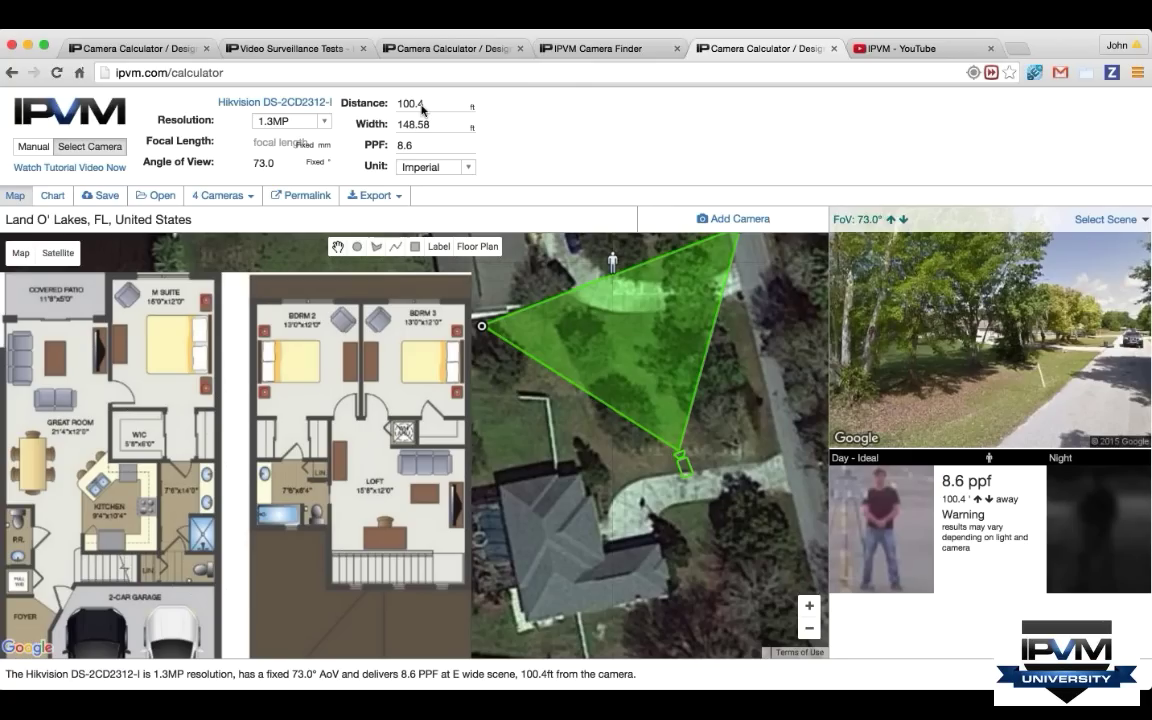
# - Examine the general scenes and the form for adding a custom scene image, then return to the Statue of Liberty design
pyautogui.click(1104, 220)
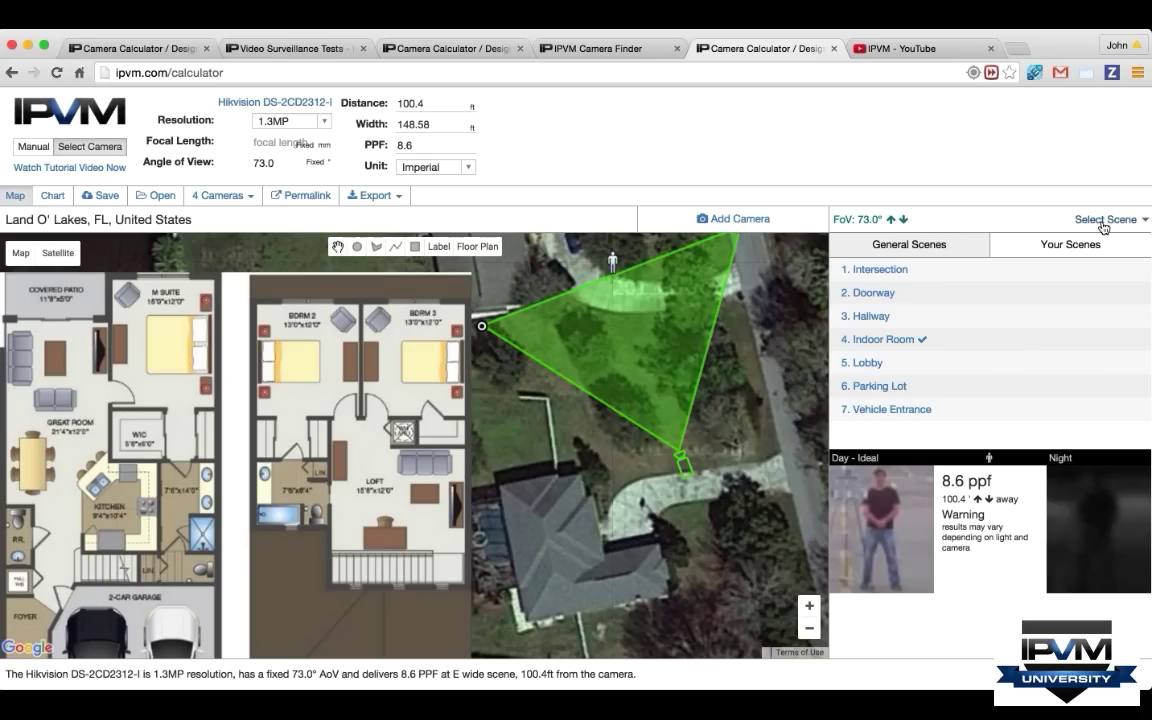
pyautogui.click(1066, 245)
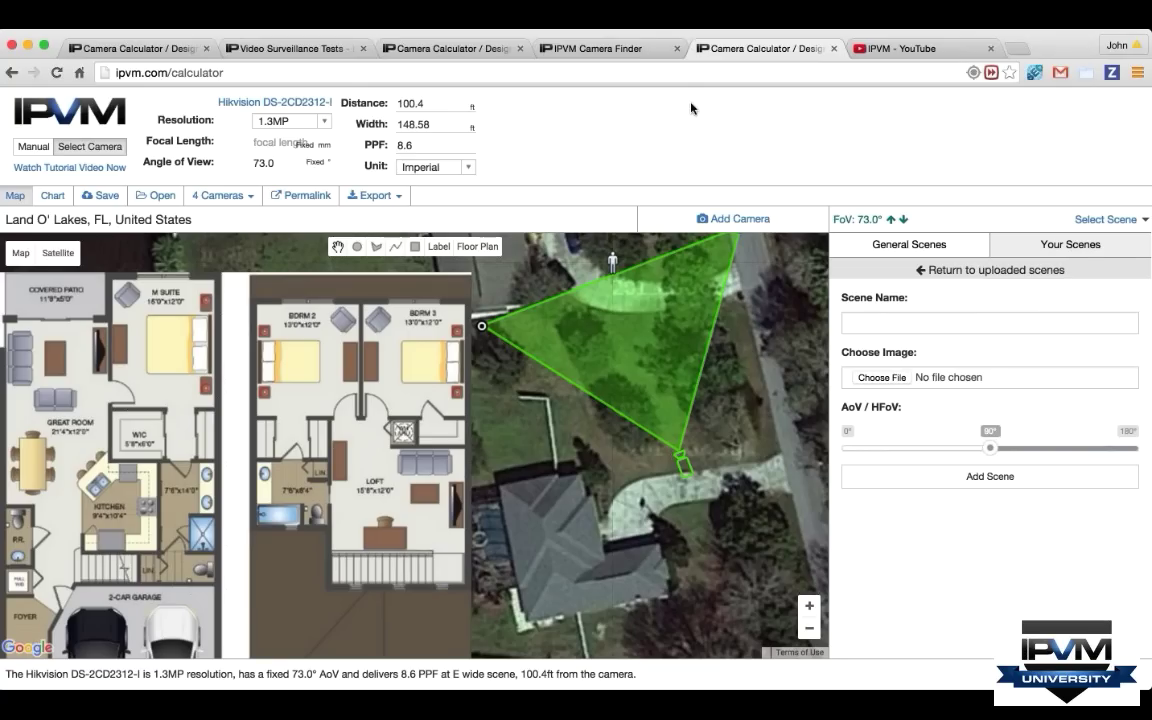
pyautogui.click(463, 58)
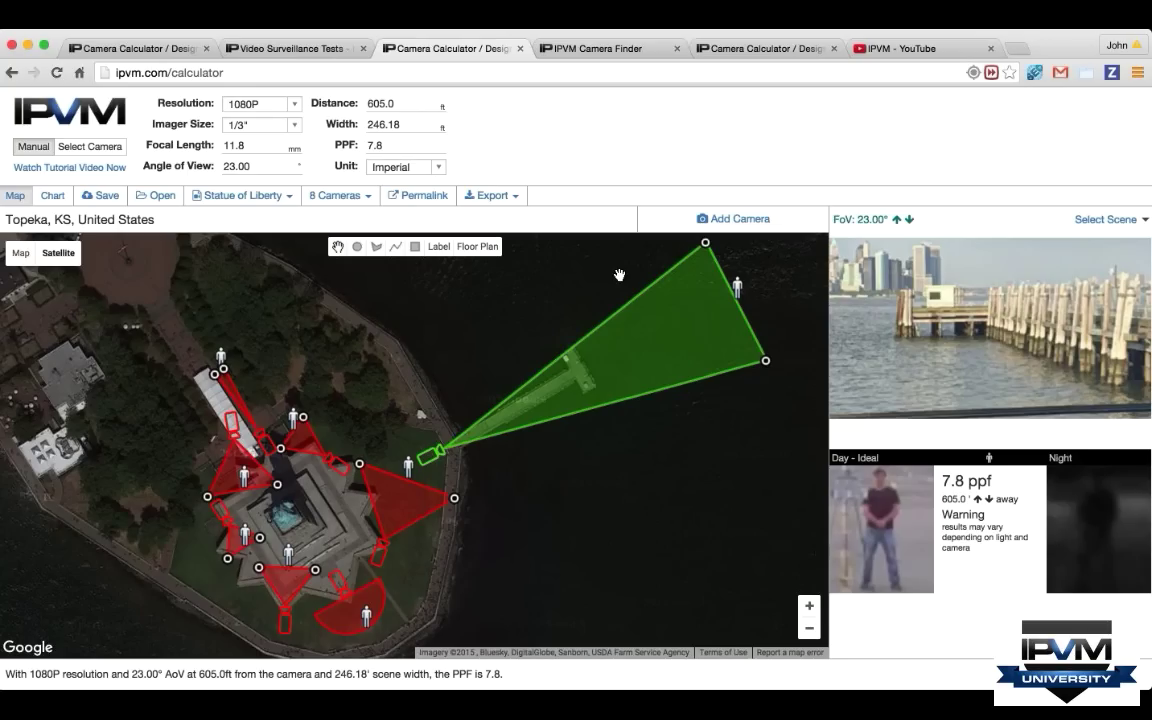
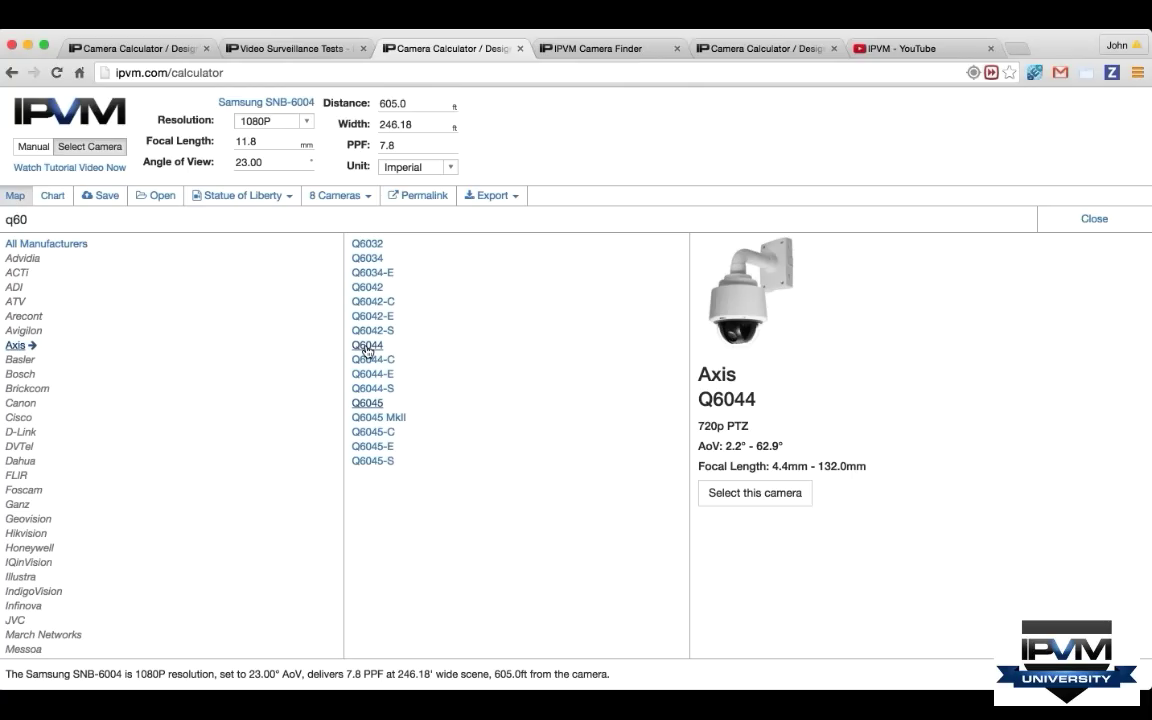
# - Assign the Axis Q6045 MkII to the camera covering the pier and add another camera on the wooded shore northwest of it
pyautogui.click(377, 418)
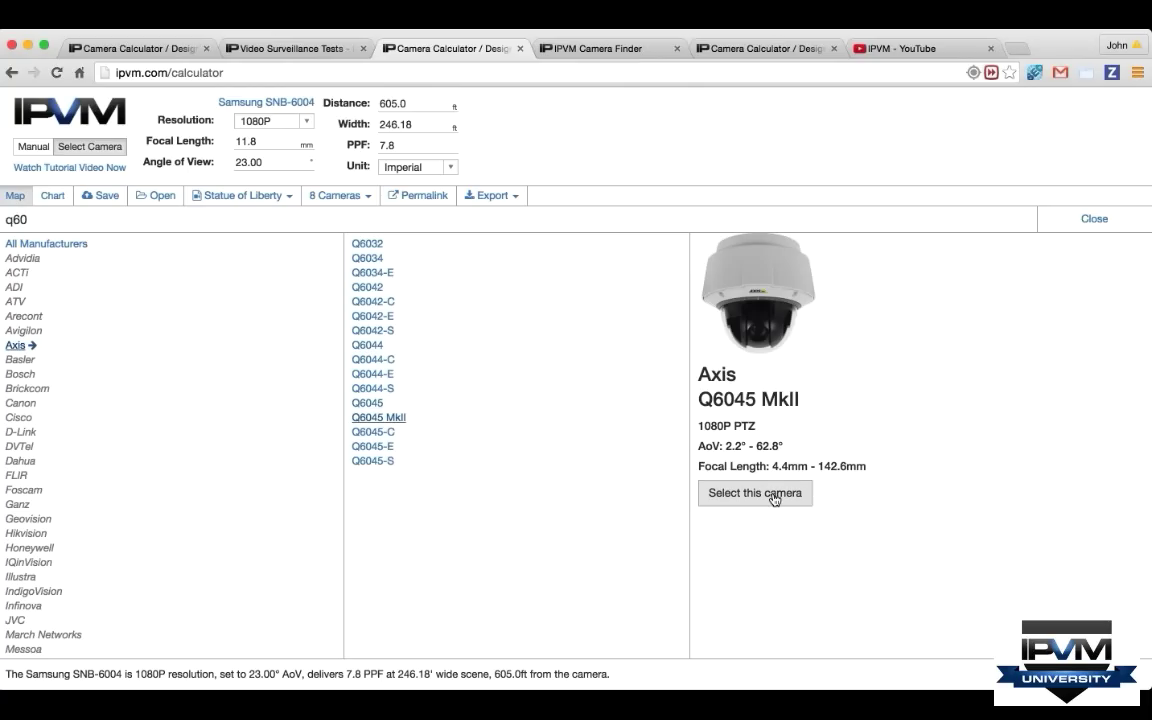
pyautogui.click(773, 495)
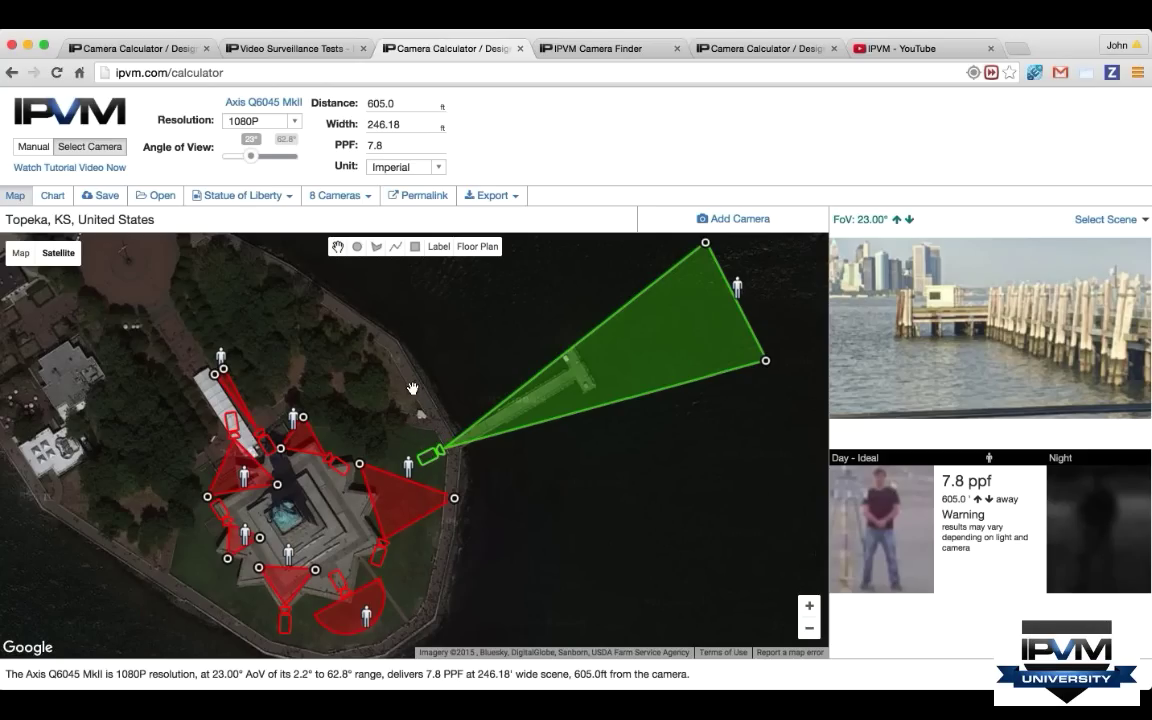
pyautogui.click(738, 220)
pyautogui.moveTo(430, 455); pyautogui.dragTo(393, 369)
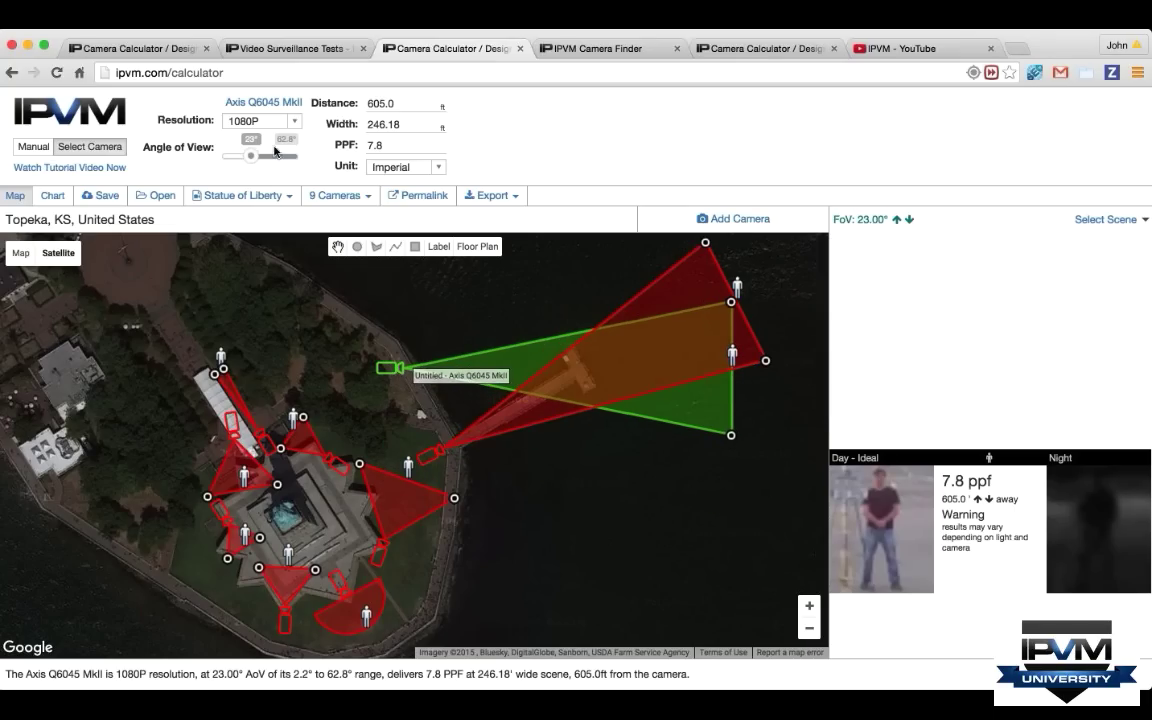
# - Switch the new camera to manual specifications with a 360° angle of view and 5MP resolution
pyautogui.click(33, 146)
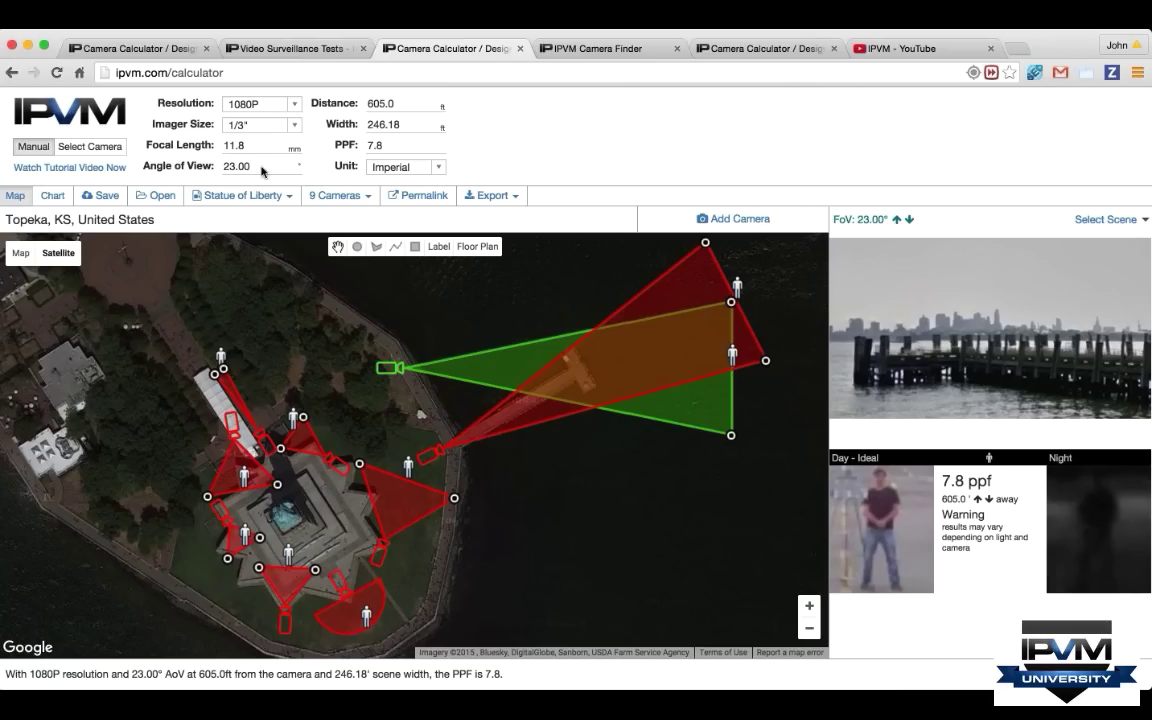
pyautogui.moveTo(262, 167); pyautogui.dragTo(212, 172)
pyautogui.write('360')
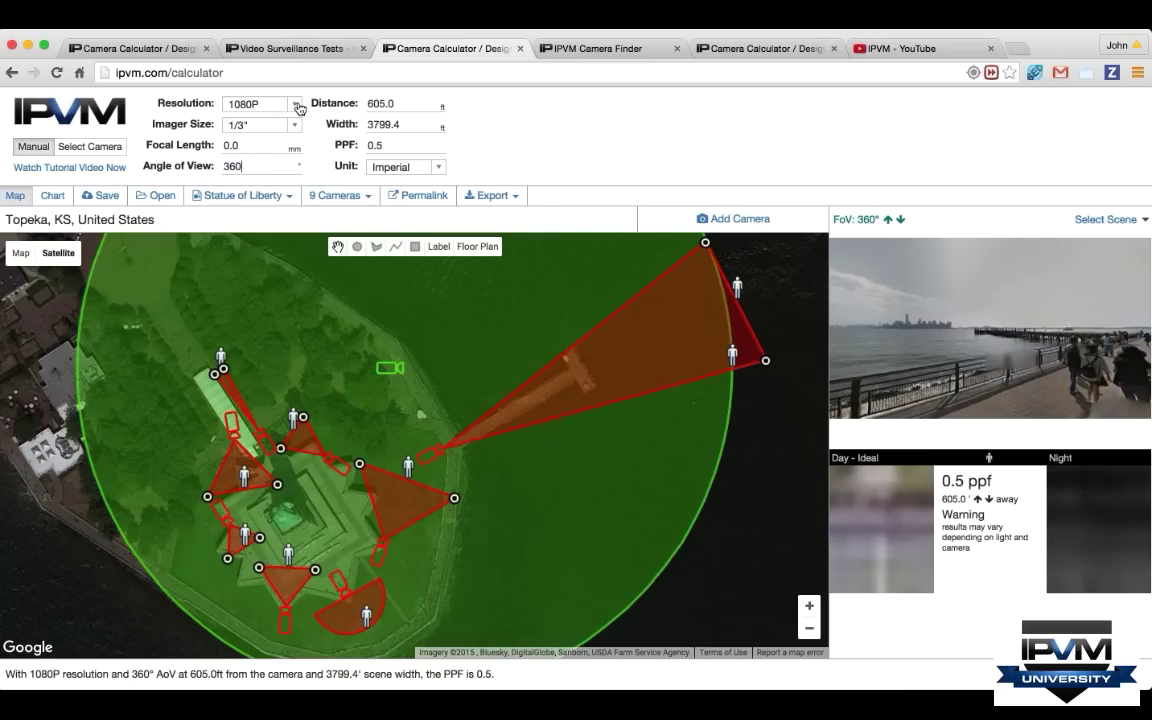
pyautogui.click(296, 105)
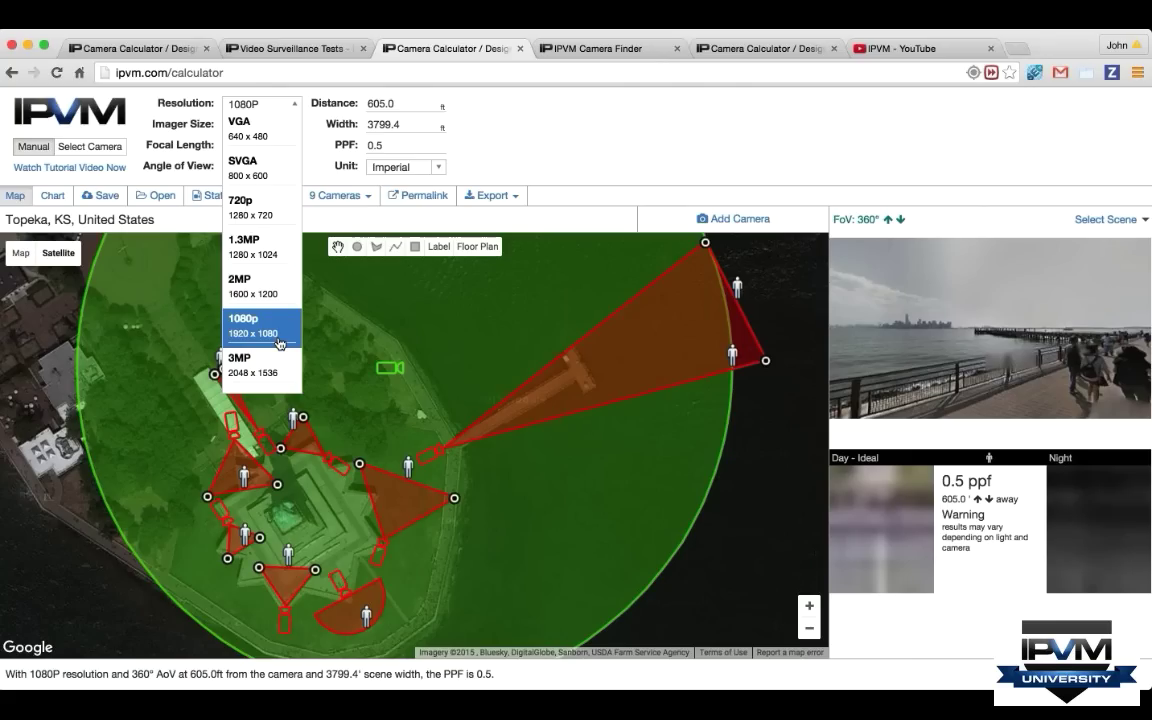
pyautogui.scroll(-3, 279, 340)
pyautogui.click(283, 337)
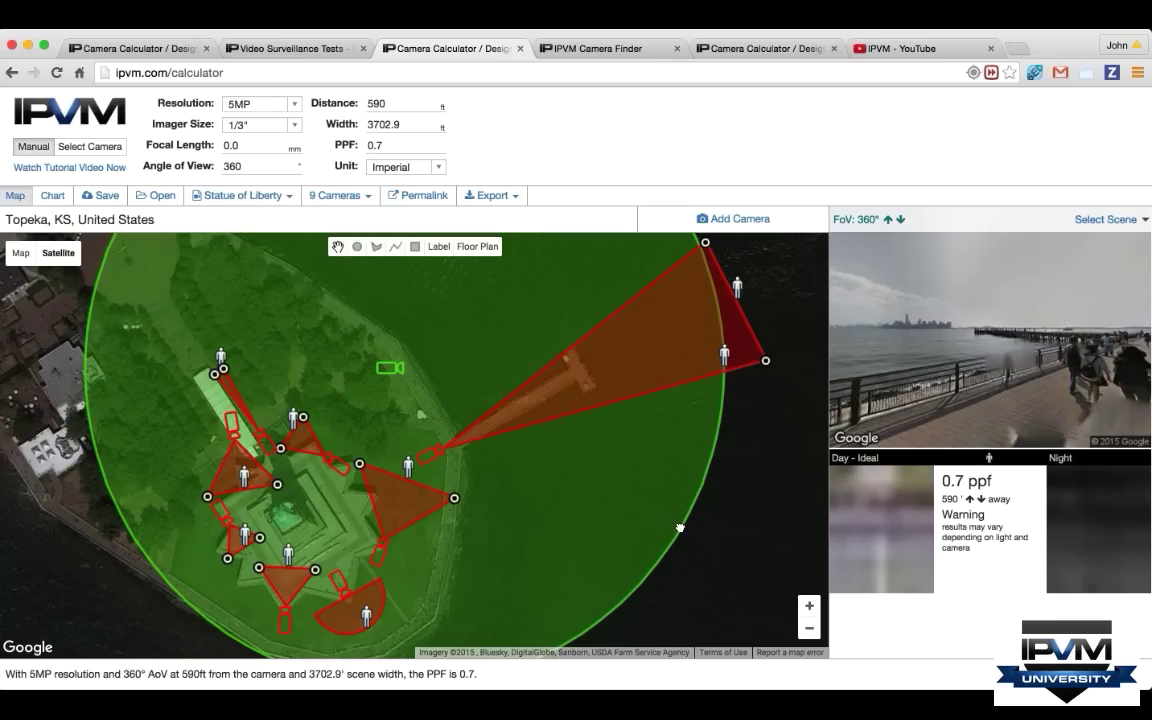
# - Move the 360° camera to the shoreline beside the pier camera and shorten its target distance to about 179.5 ft
pyautogui.moveTo(633, 475); pyautogui.dragTo(559, 434)
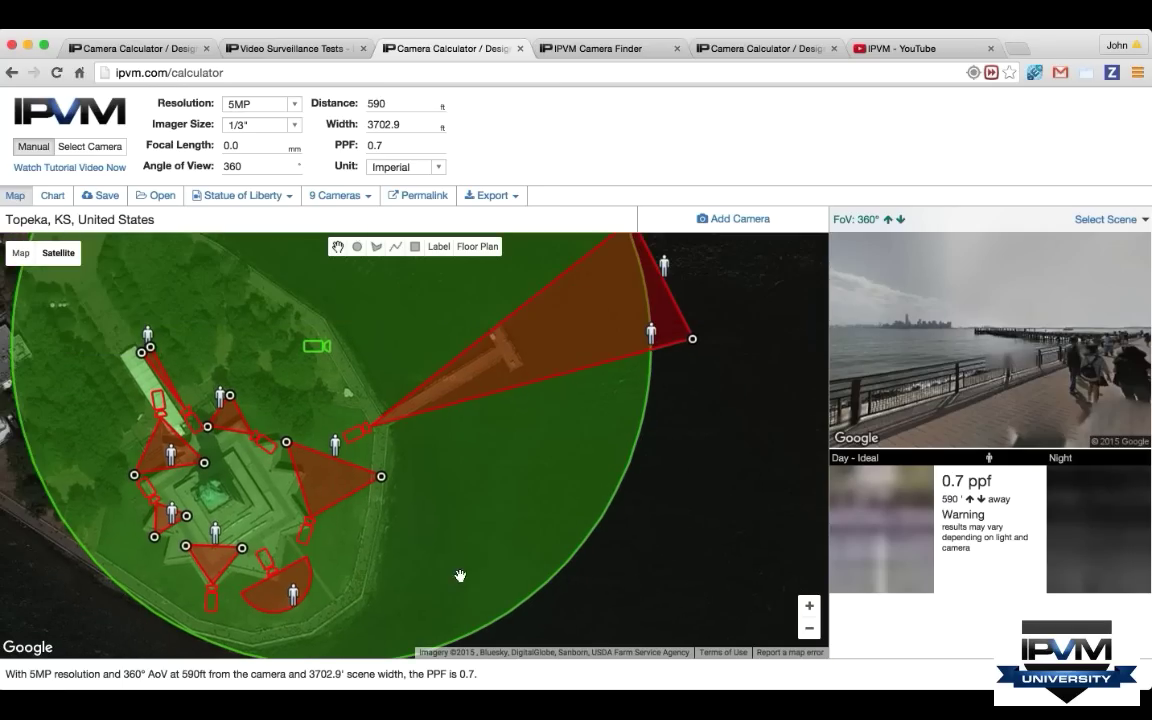
pyautogui.click(810, 628)
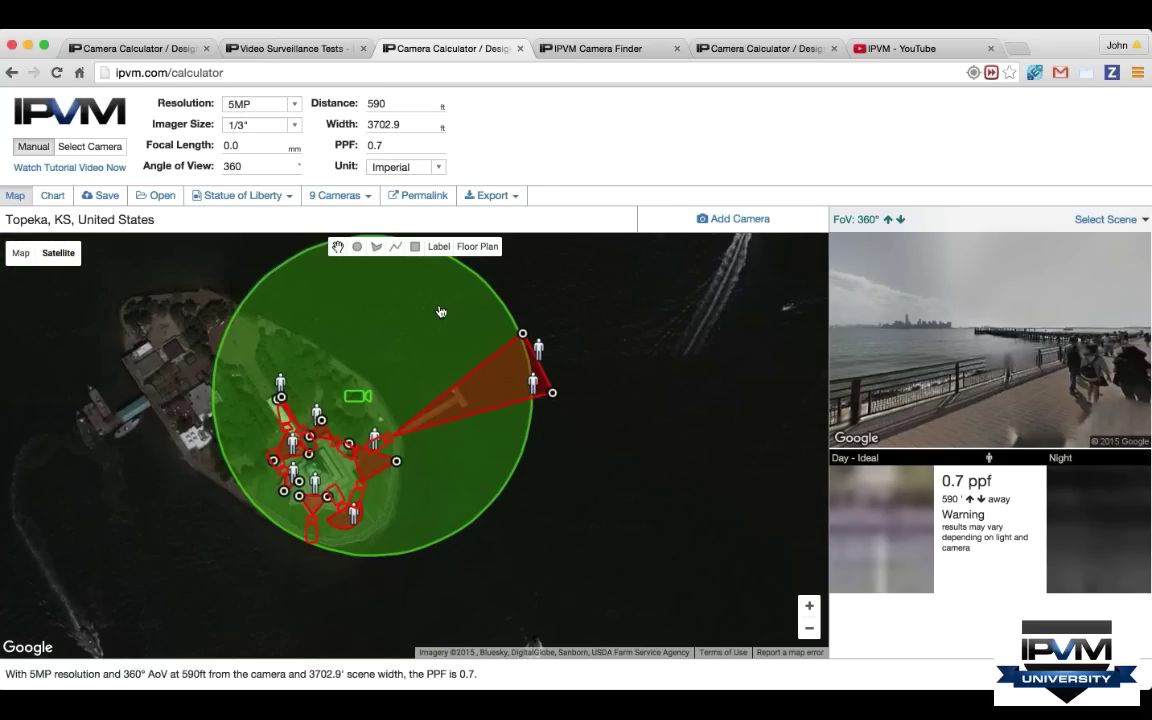
pyautogui.moveTo(532, 385); pyautogui.dragTo(283, 437)
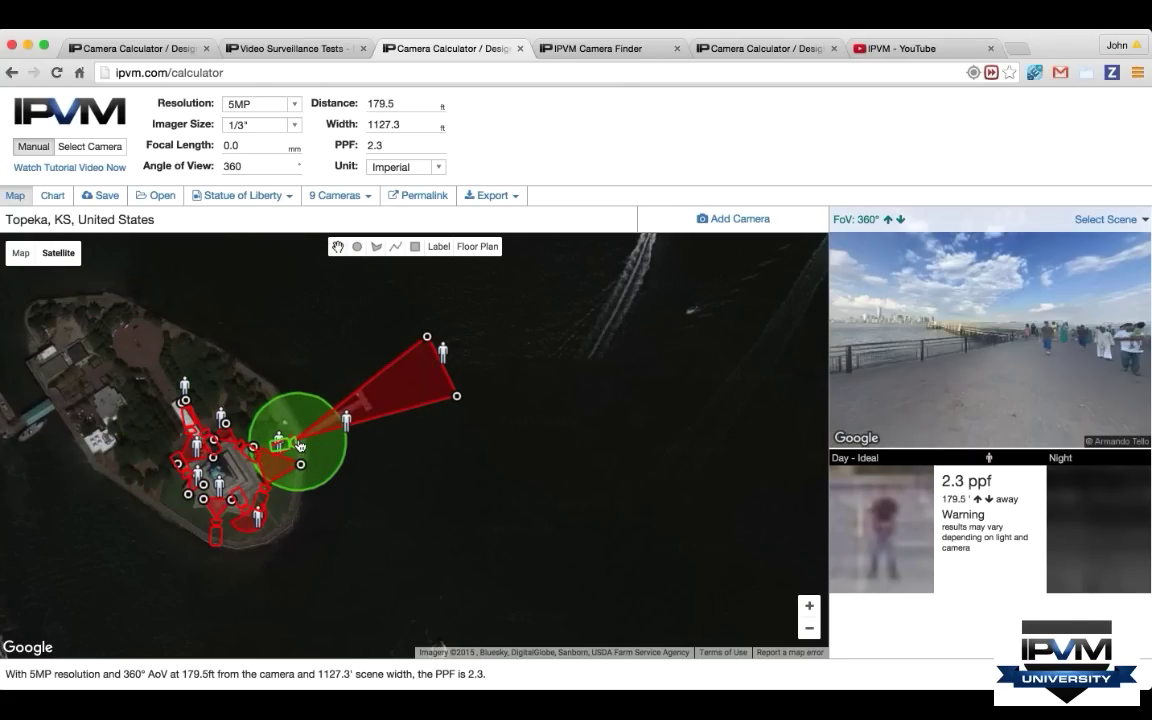
pyautogui.click(809, 605)
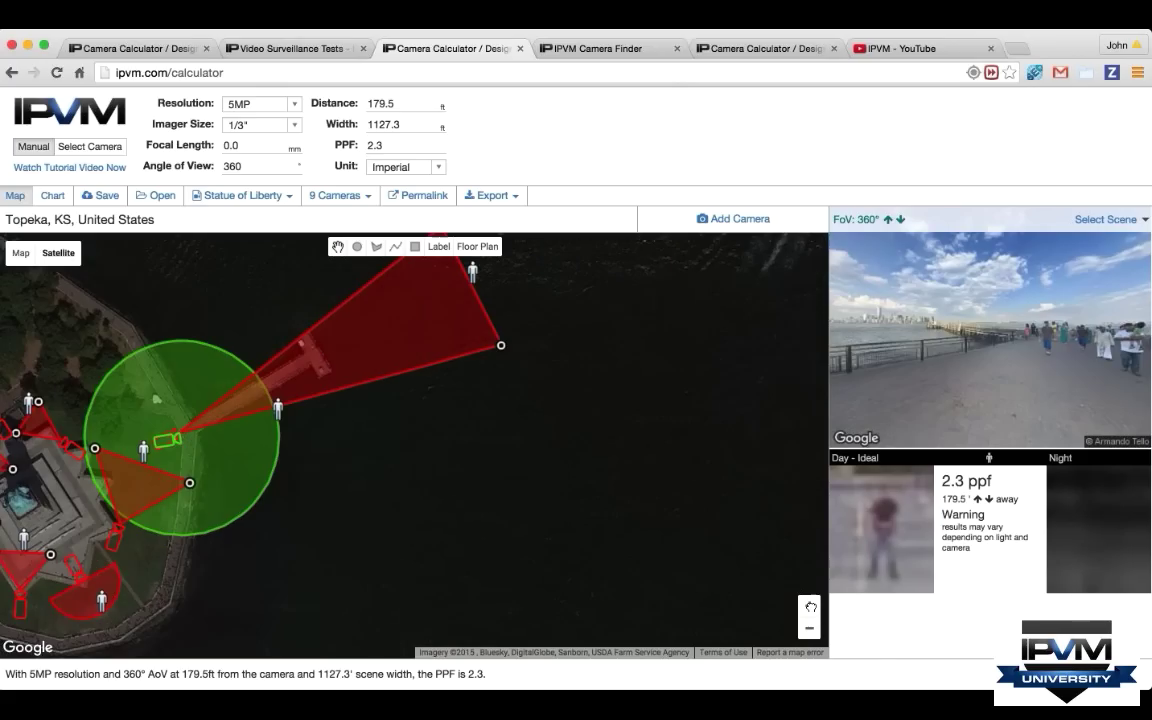
pyautogui.moveTo(525, 463); pyautogui.dragTo(735, 448)
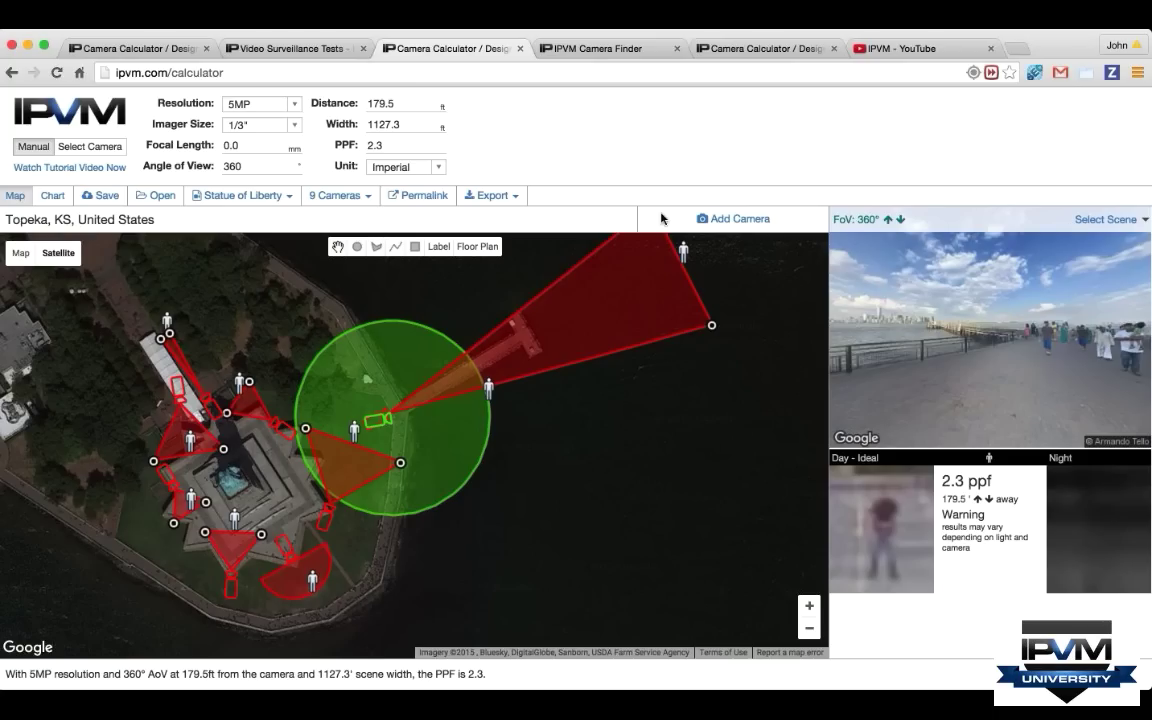
pyautogui.click(418, 78)
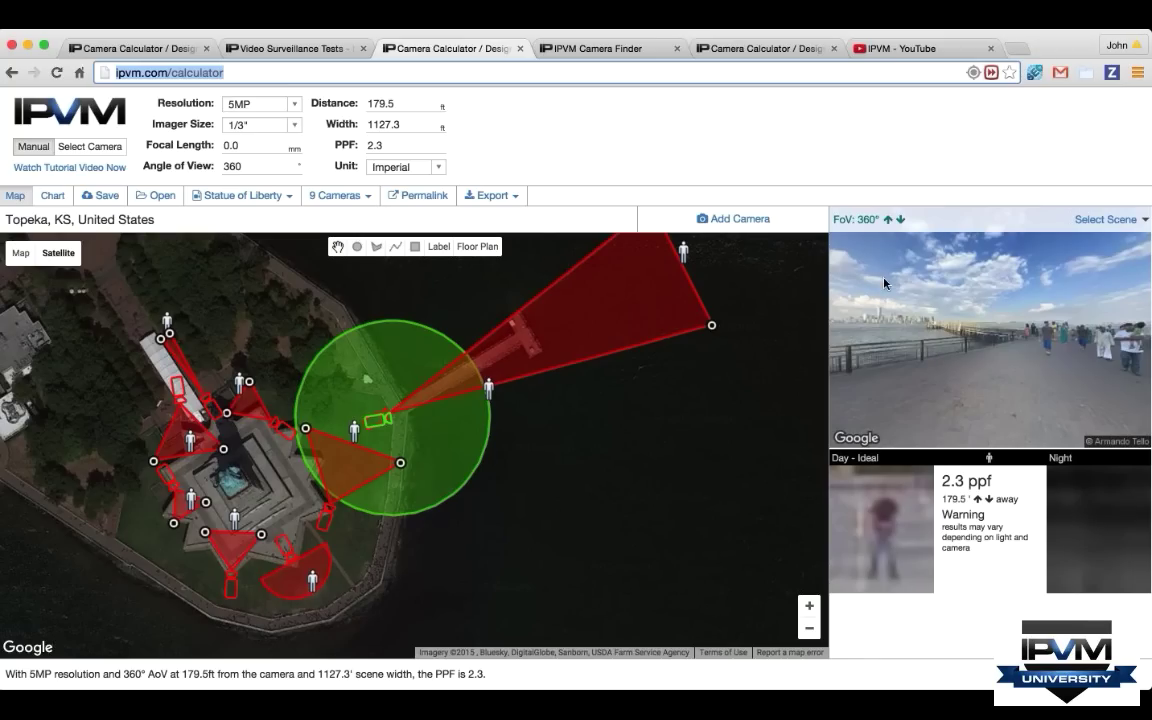
pyautogui.click(620, 147)
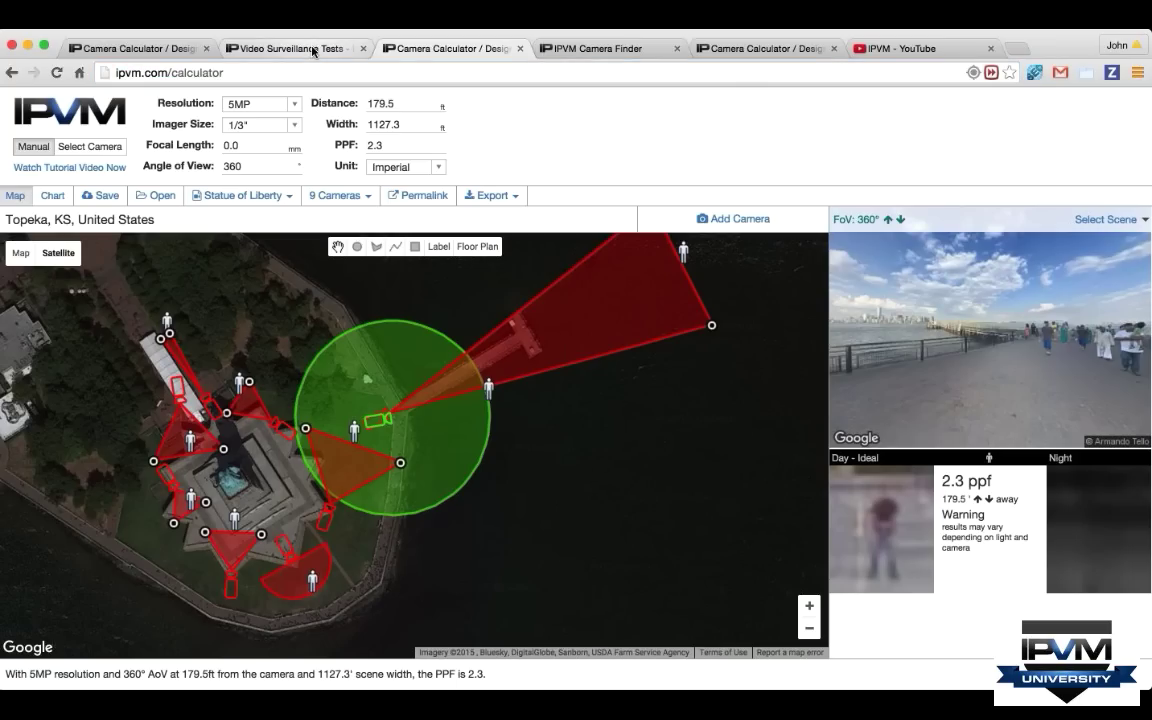
# - Switch to the video surveillance tests page, search the site for "shutter sp" and open the Shutter Speed / Exposure Tutorial
pyautogui.click(313, 49)
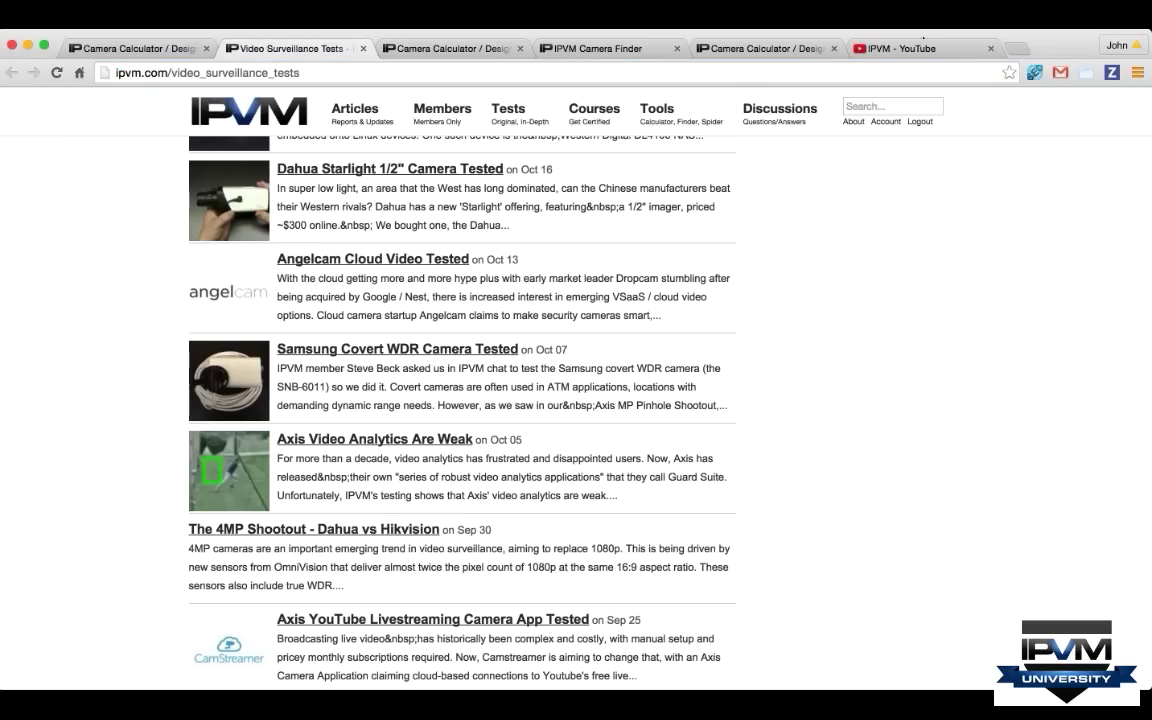
pyautogui.click(875, 106)
pyautogui.write('shutter sp')
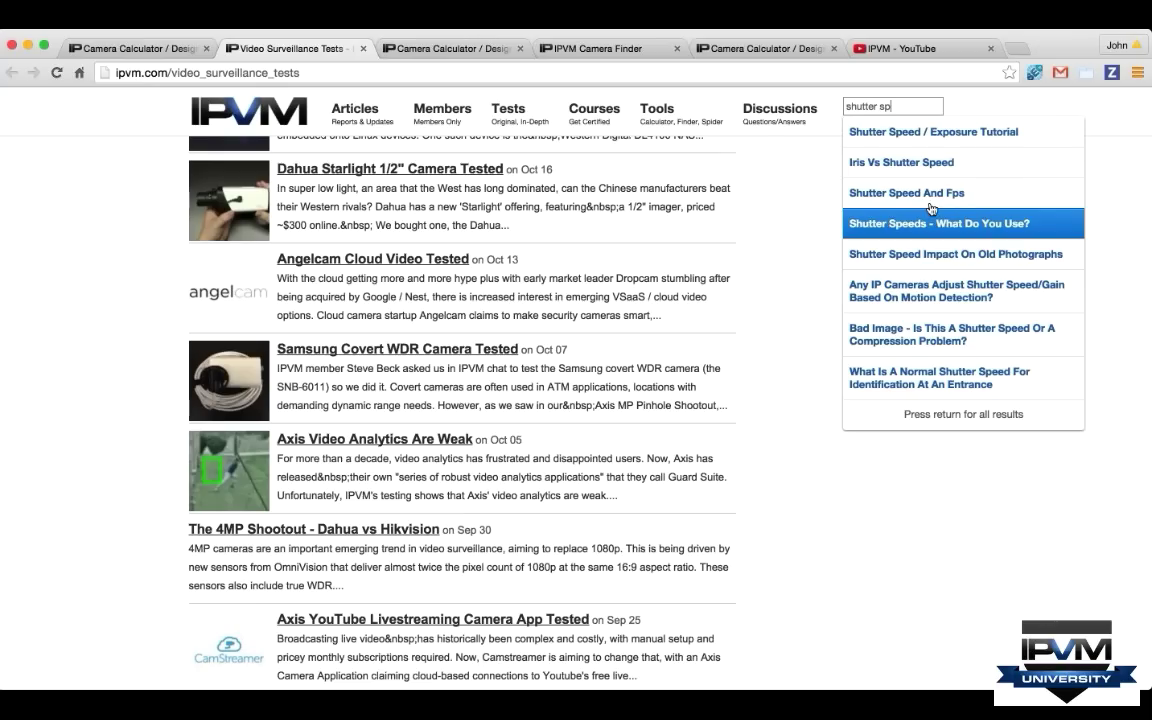
pyautogui.click(940, 291)
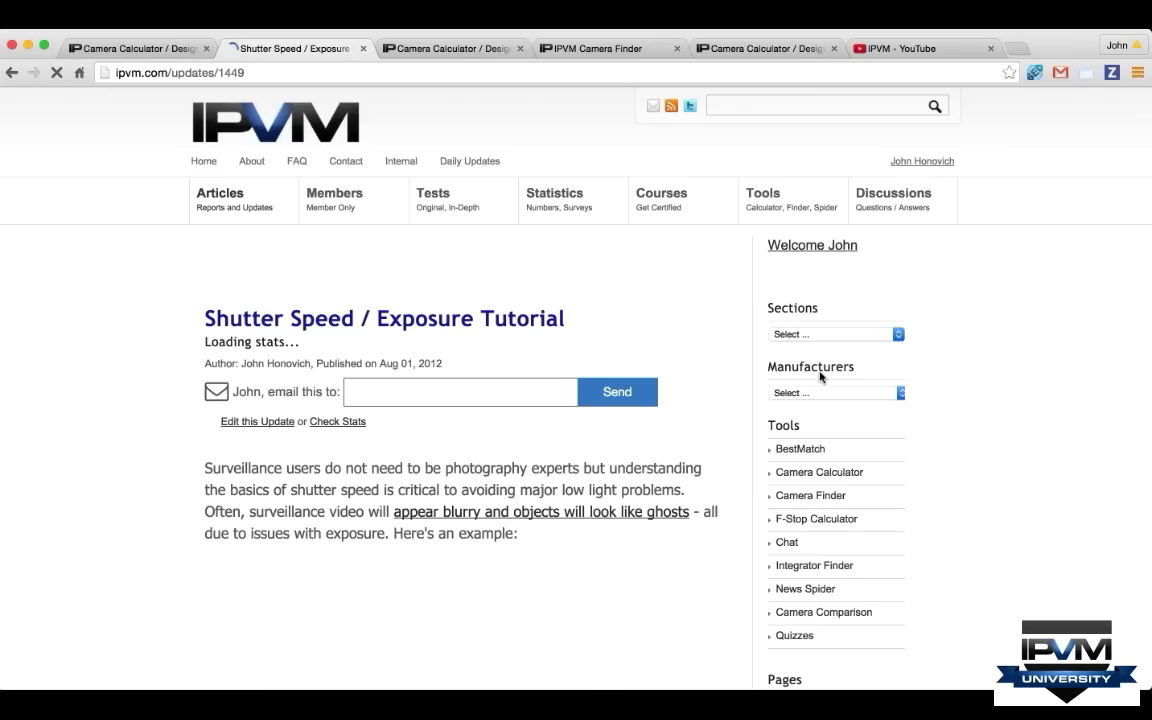
# - Read through the shutter speed tutorial, examining its exposure example images, shutter speed range, video and advice on capping slow shutter
pyautogui.scroll(-4, 820, 376)
pyautogui.scroll(-1, 820, 376)
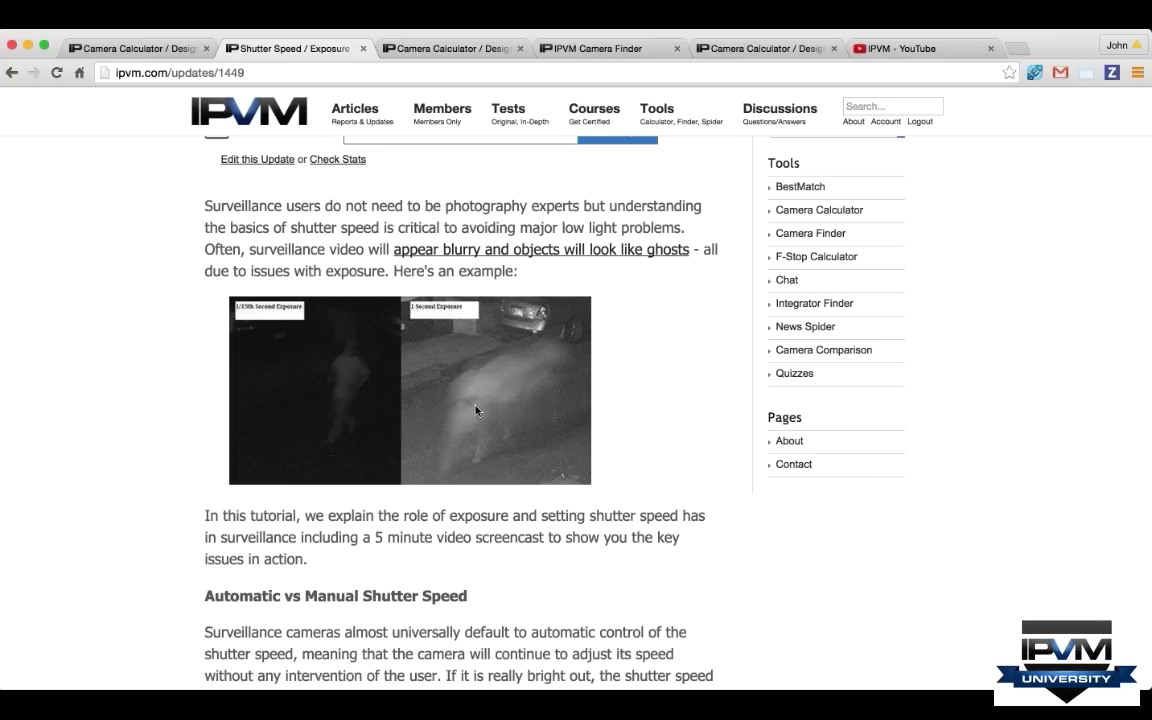
pyautogui.scroll(-1, 338, 406)
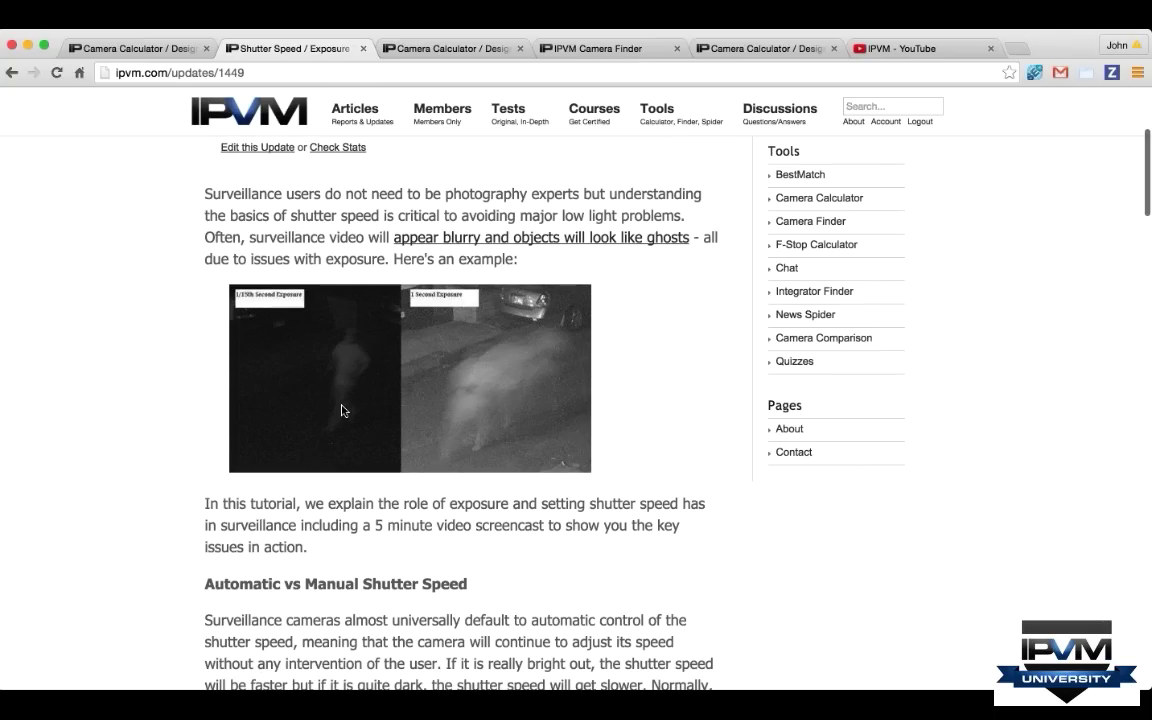
pyautogui.scroll(-3, 342, 410)
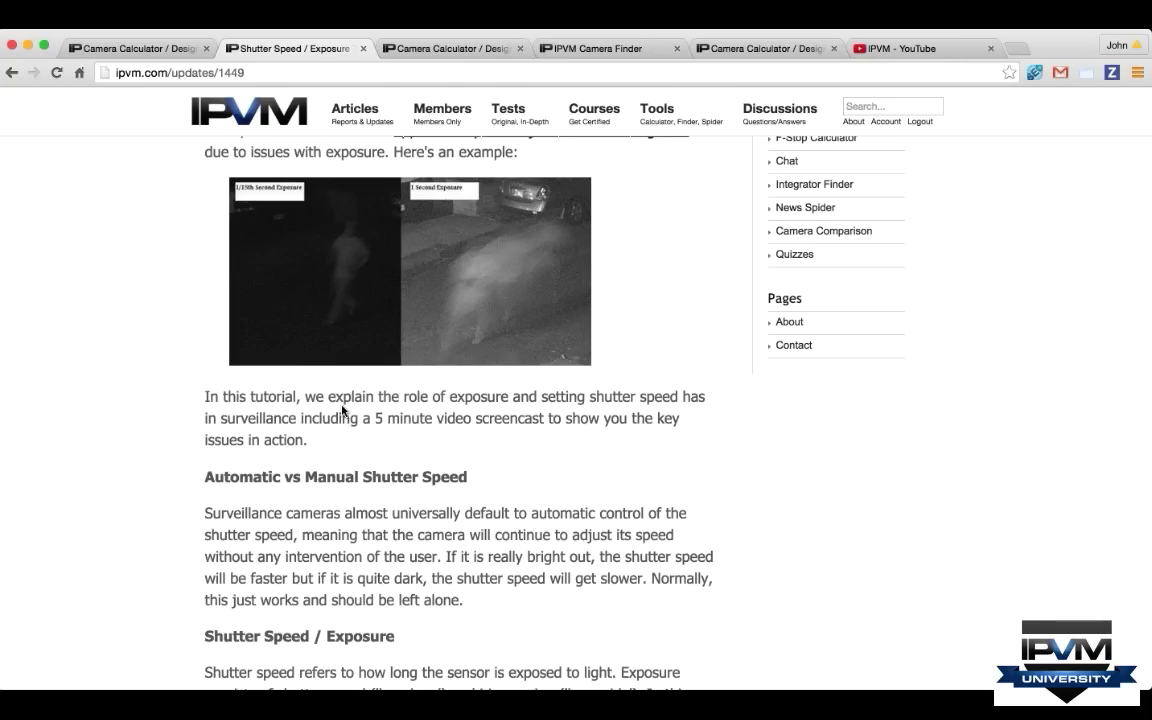
pyautogui.scroll(-1, 342, 410)
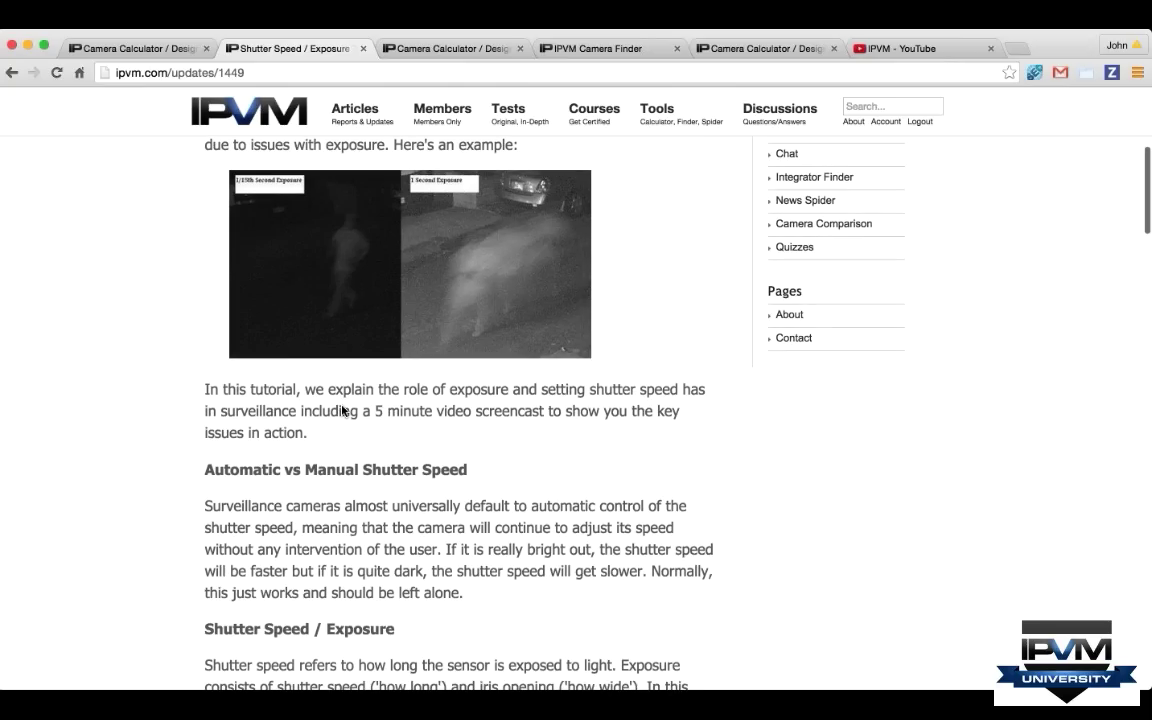
pyautogui.scroll(-10, 342, 410)
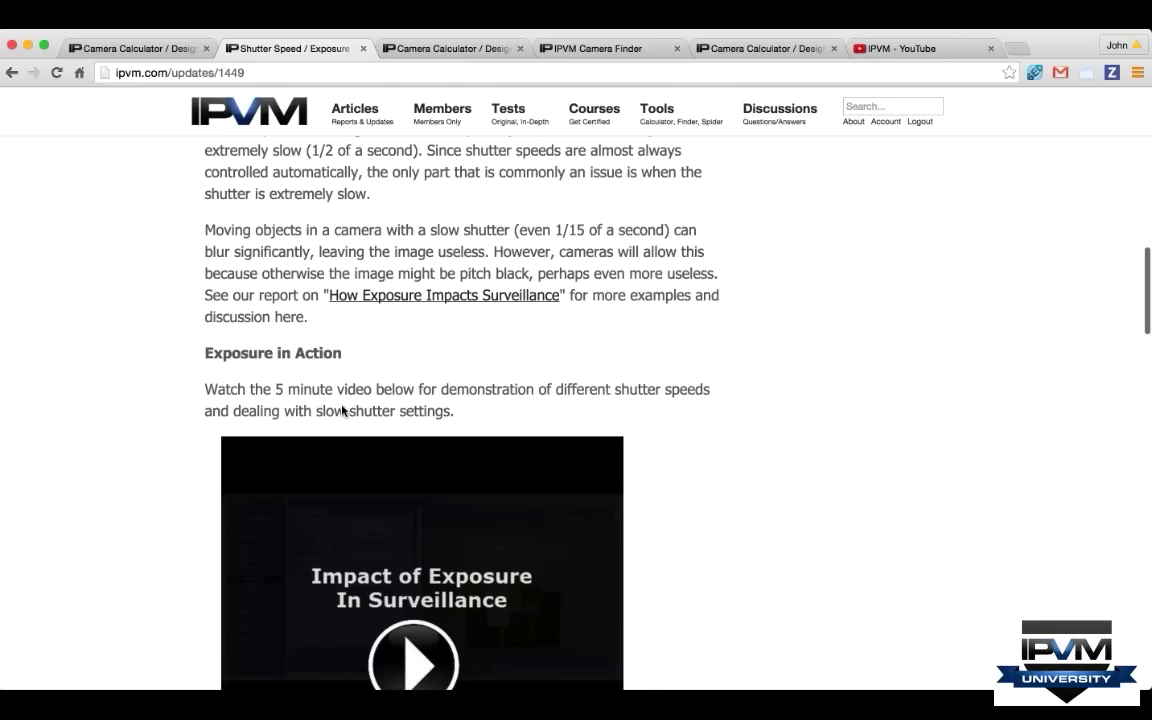
pyautogui.scroll(-5, 342, 410)
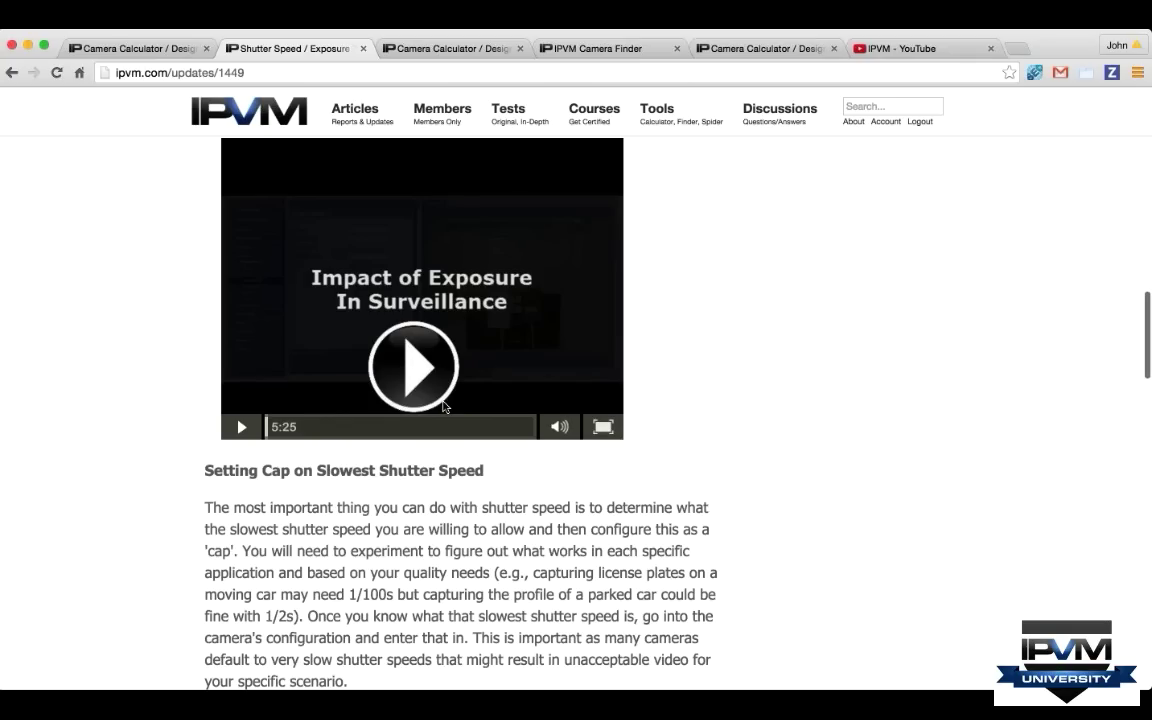
pyautogui.scroll(-2, 444, 406)
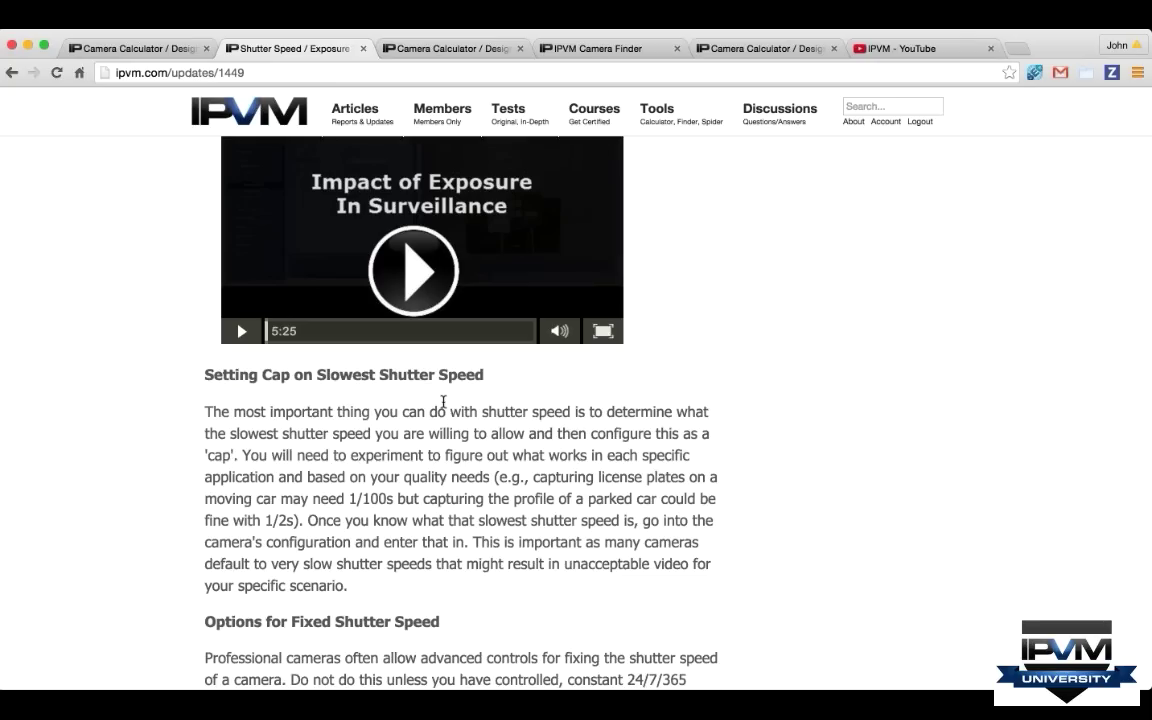
pyautogui.scroll(7, 443, 401)
pyautogui.scroll(7, 443, 401)
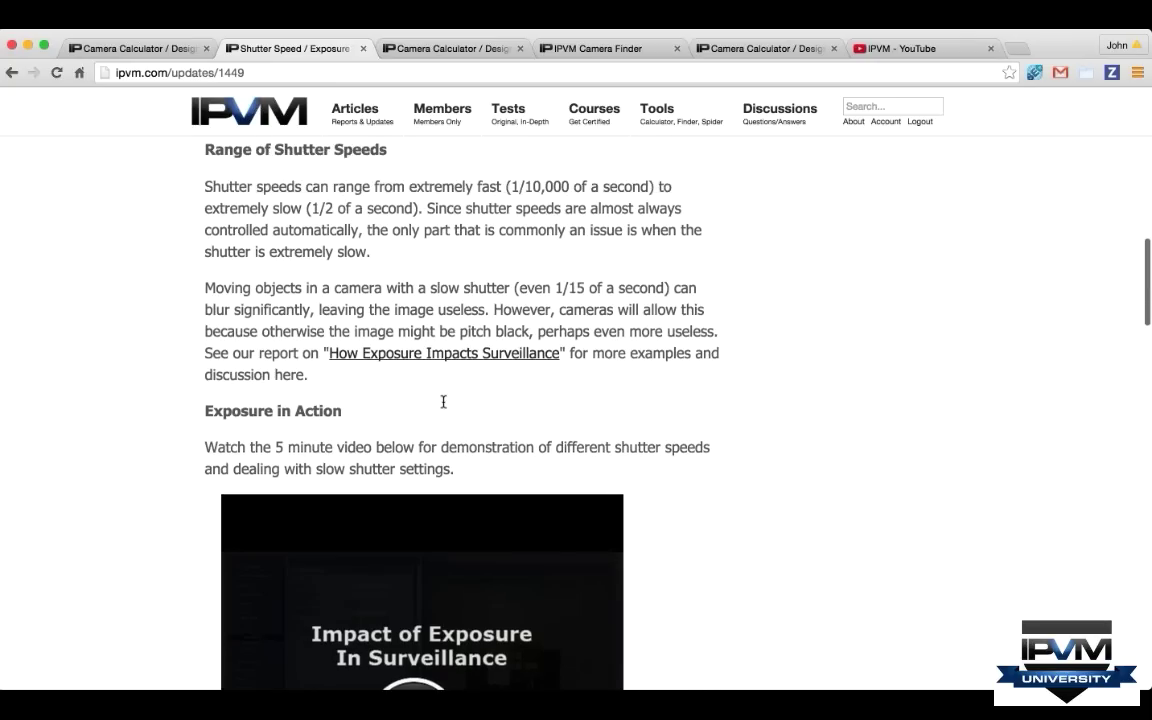
pyautogui.scroll(10, 443, 401)
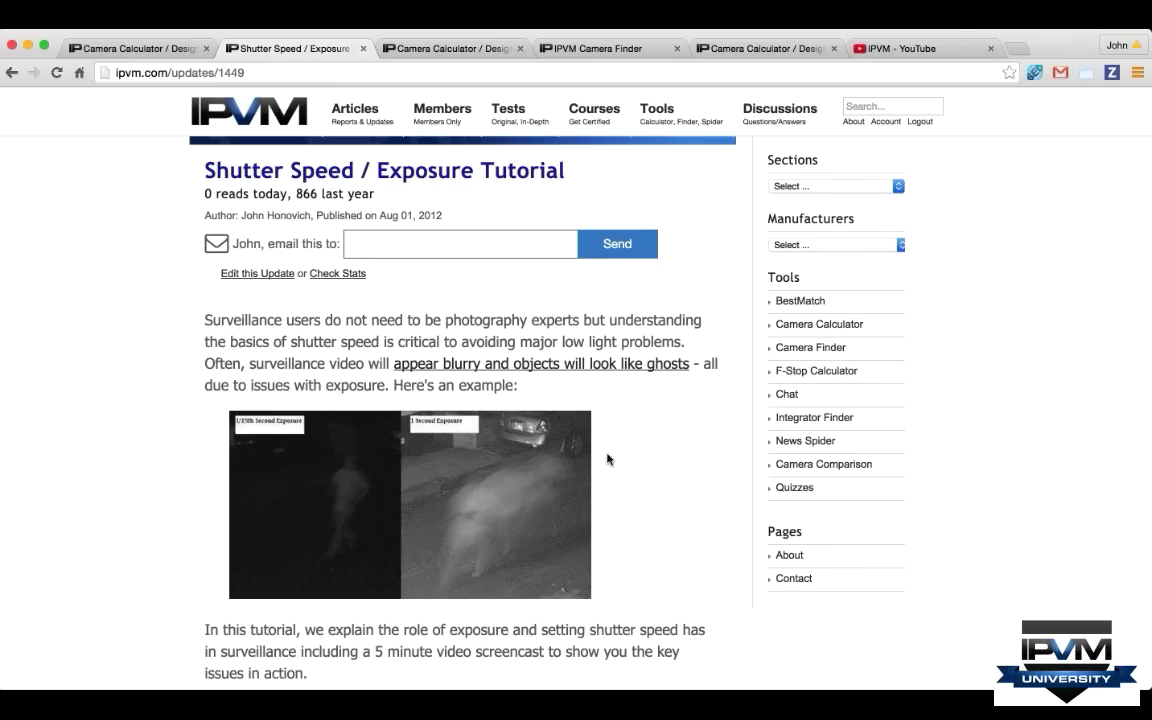
# - Search the site for "ranking" and open the Ranking IP Camera Low Light Performance report
pyautogui.click(857, 105)
pyautogui.write('ranking')
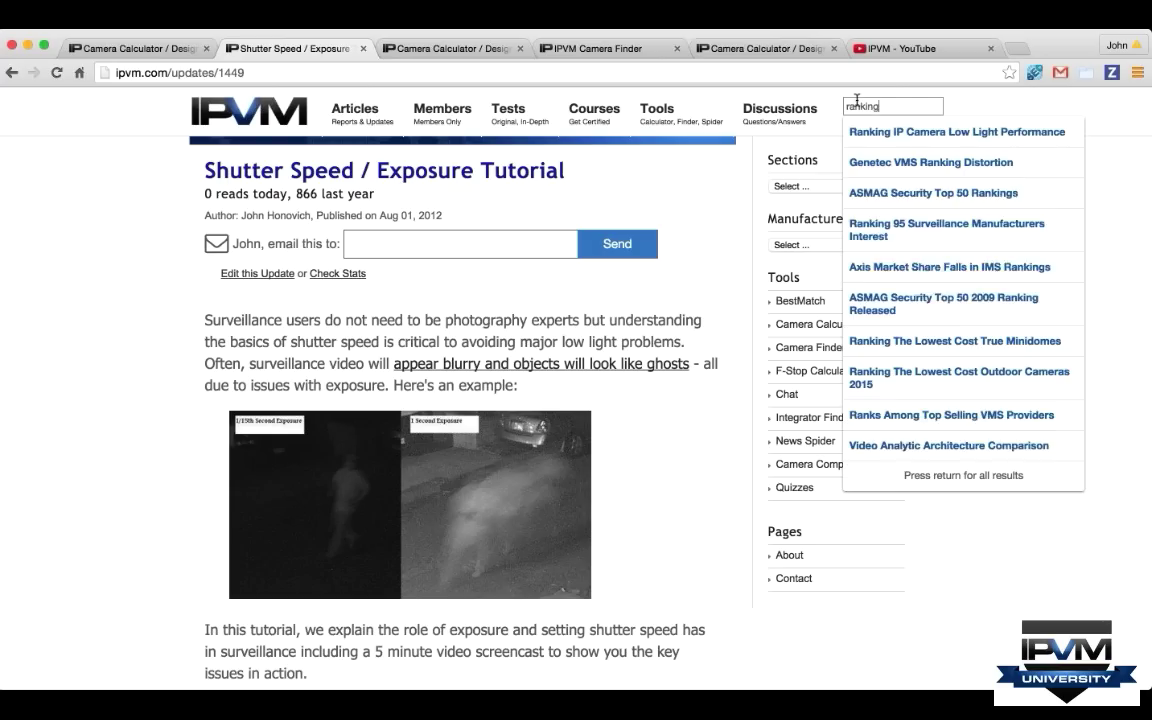
pyautogui.click(909, 131)
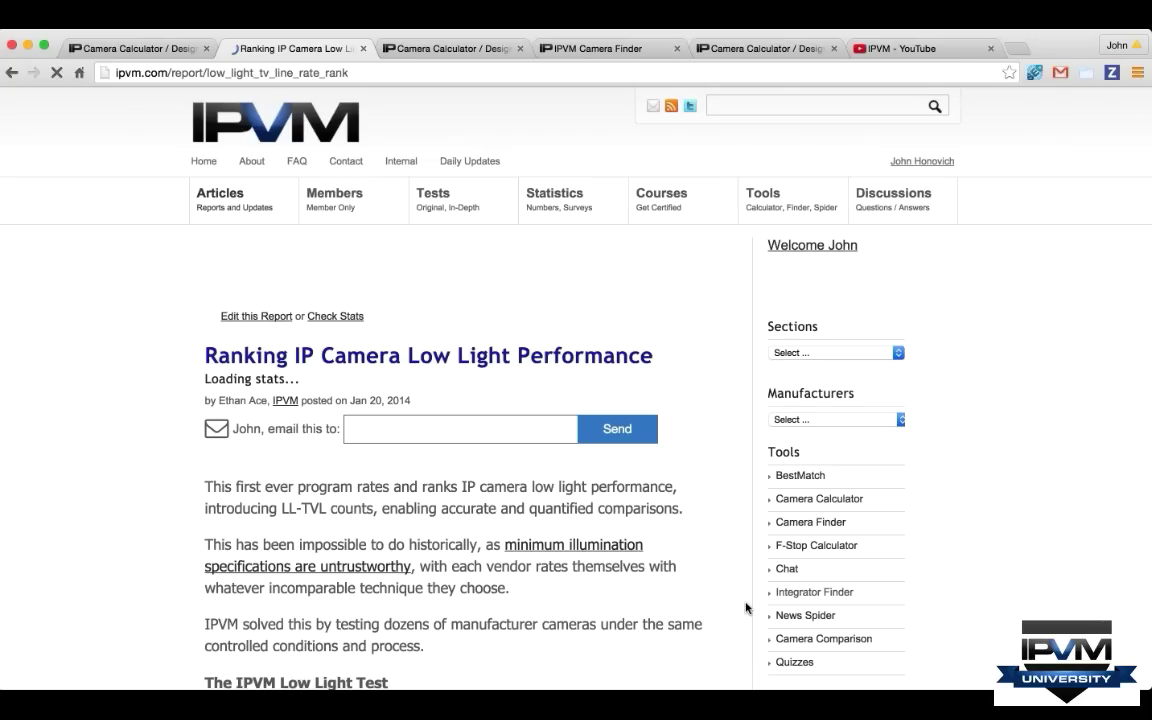
# - Examine the low light report's list of tested cameras and its old versus new generation image comparisons
pyautogui.press('super+l')
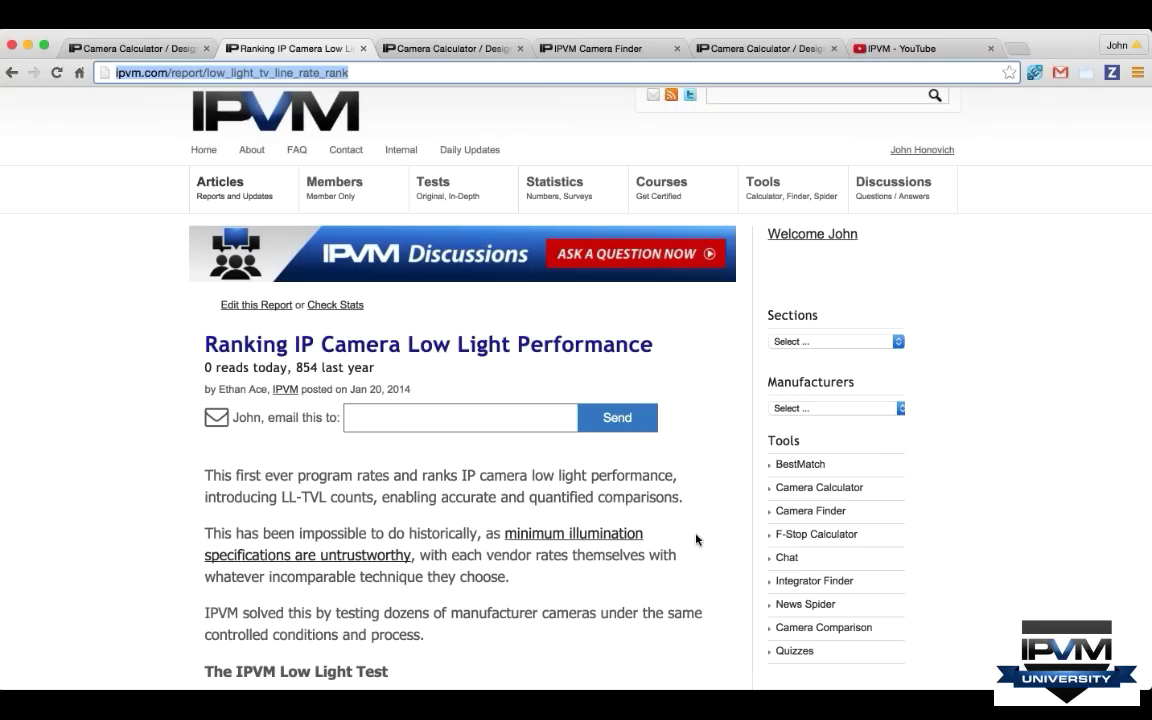
pyautogui.scroll(-10, 695, 540)
pyautogui.scroll(-15, 695, 540)
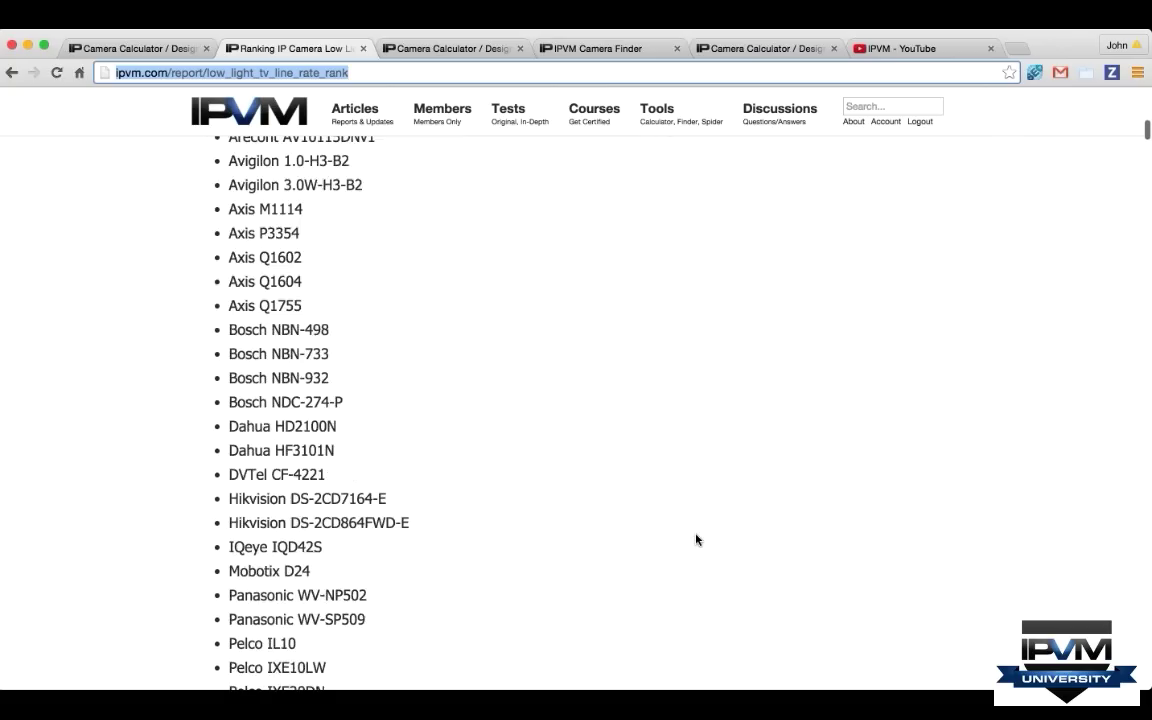
pyautogui.scroll(-10, 697, 540)
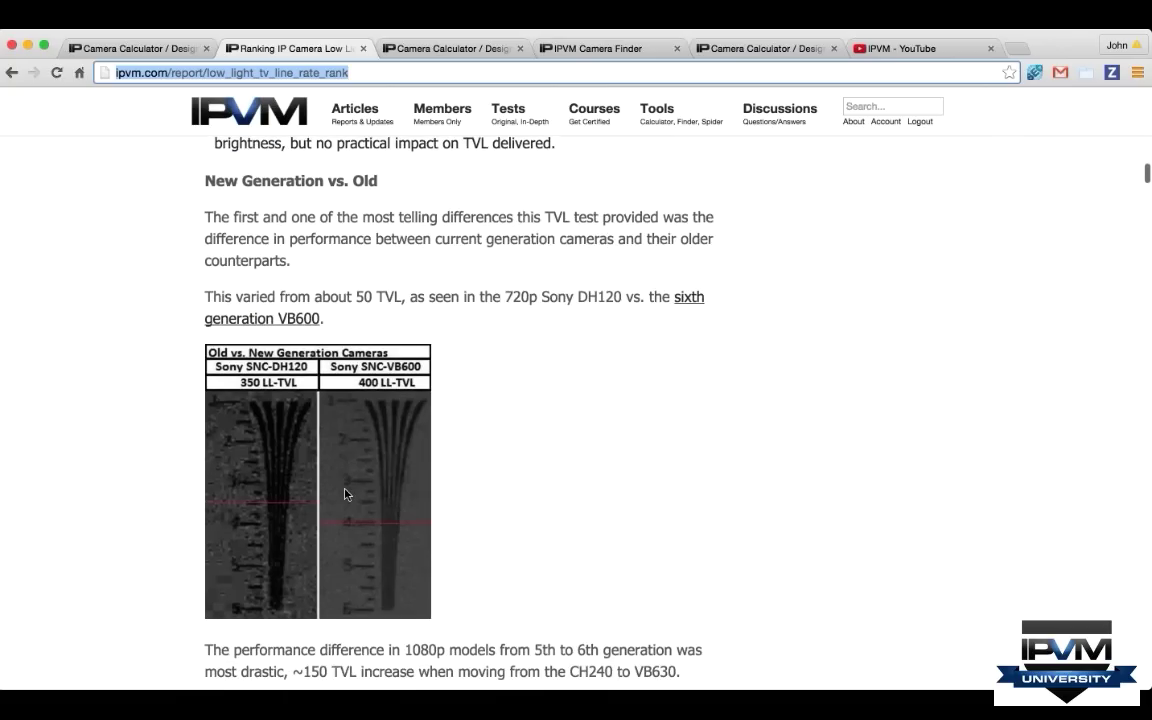
pyautogui.scroll(-5, 398, 455)
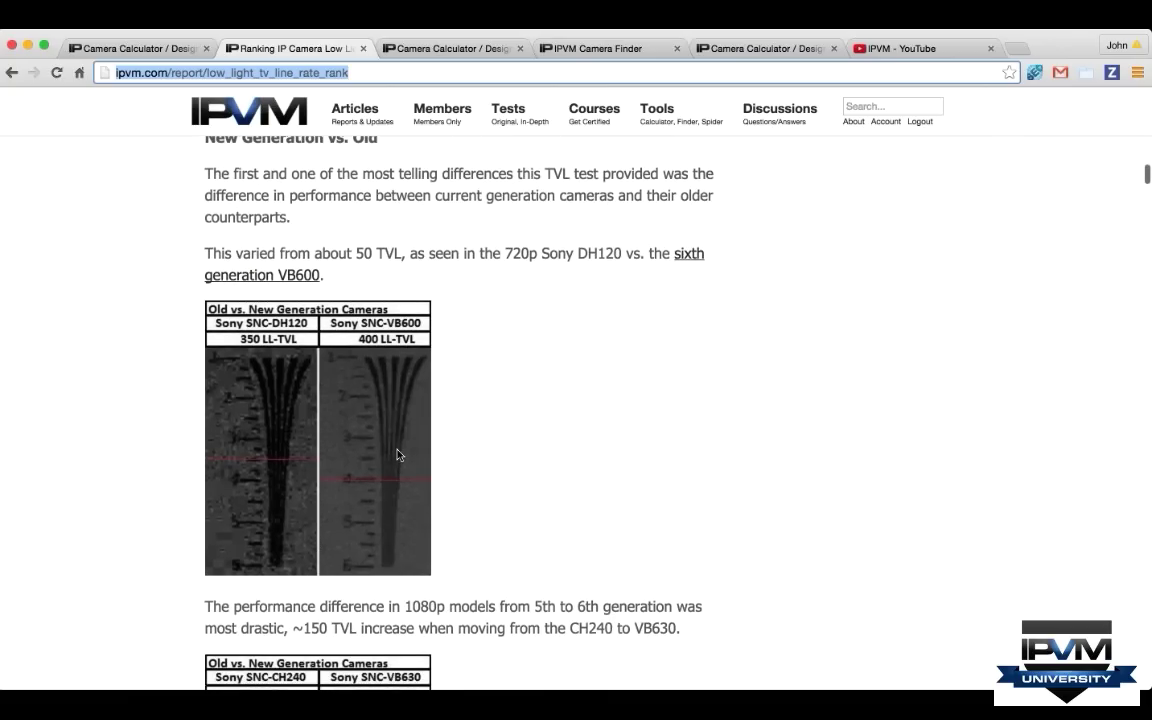
pyautogui.scroll(-4, 398, 455)
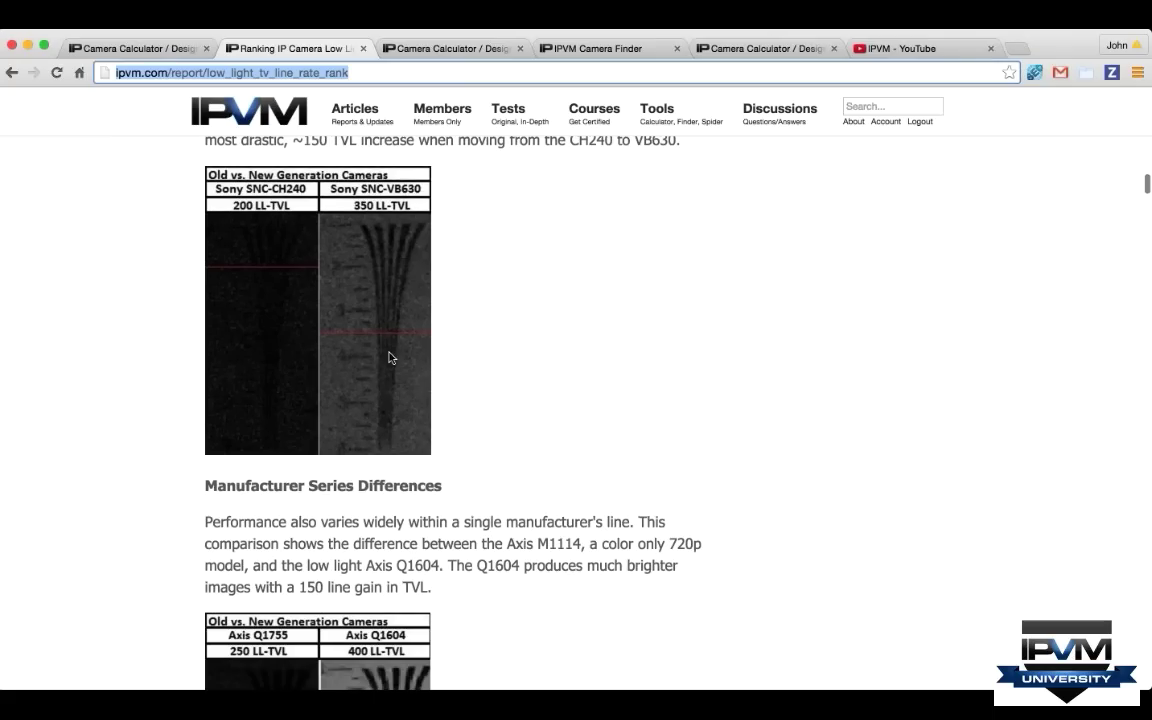
pyautogui.scroll(15, 398, 407)
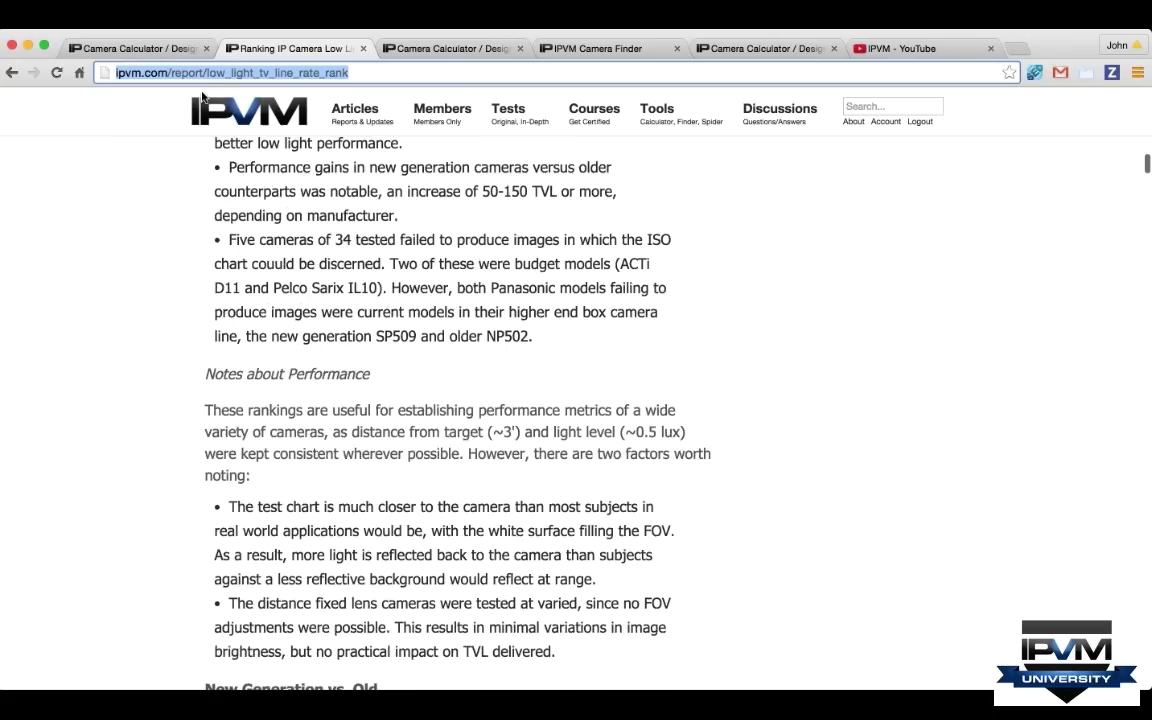
# - Return to the camera calculator with the Googleplex Markup design
pyautogui.click(180, 52)
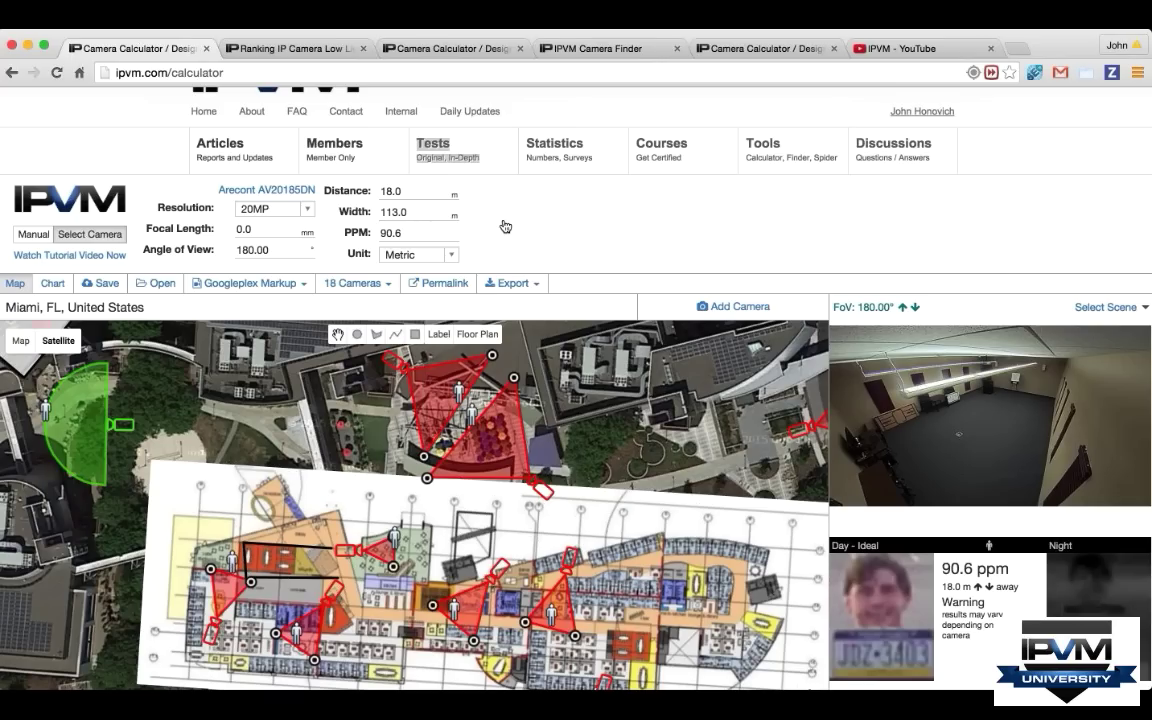
pyautogui.moveTo(306, 140); pyautogui.dragTo(358, 159)
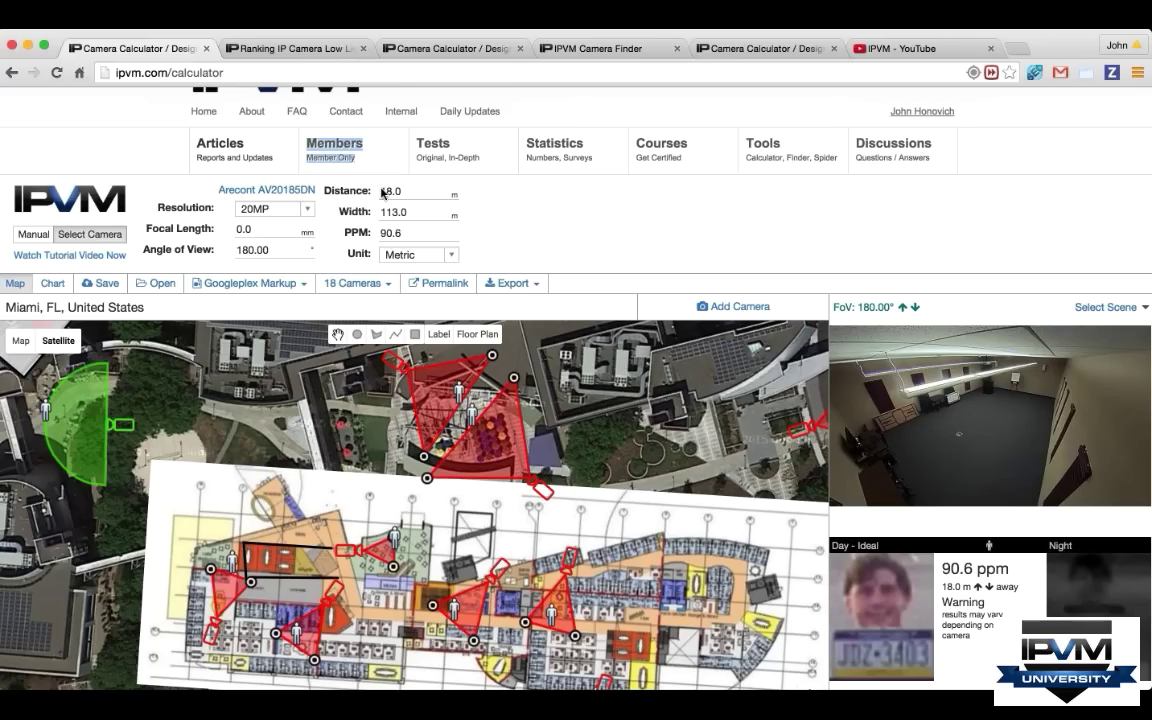